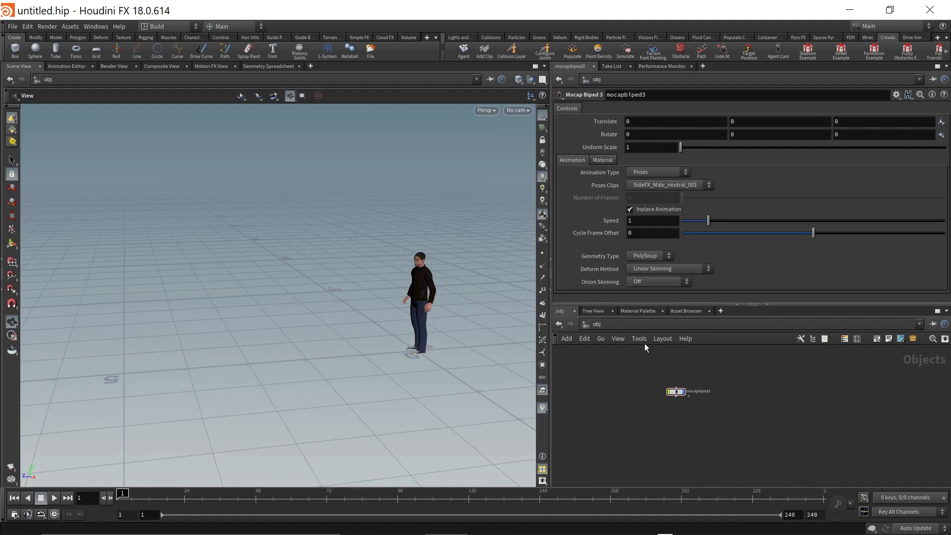
Examine the mocap biped's internal node network and its skin geometry, and return to the object level.
{"action": "double_click", "coordinate": [676, 392]}
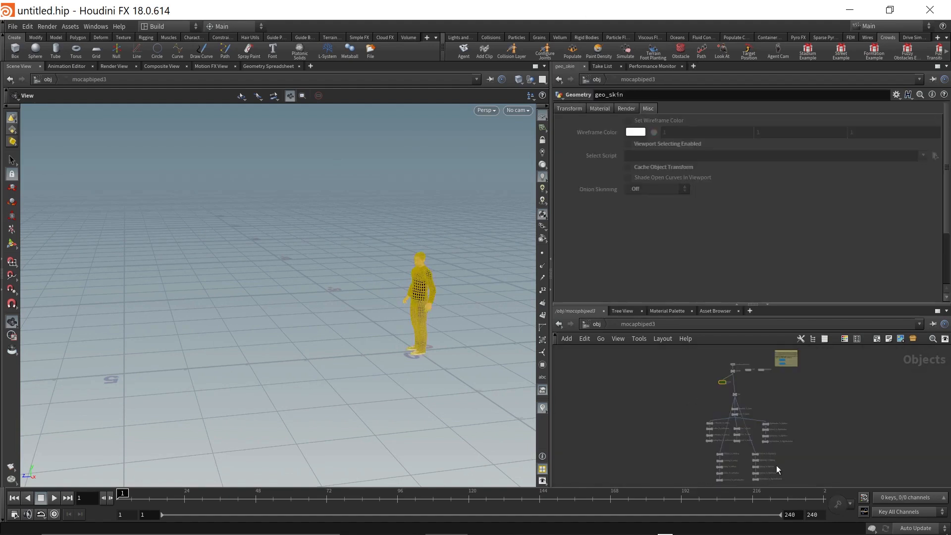
{"action": "scroll", "coordinate": [791, 457], "scroll_direction": "up", "scroll_amount": 5}
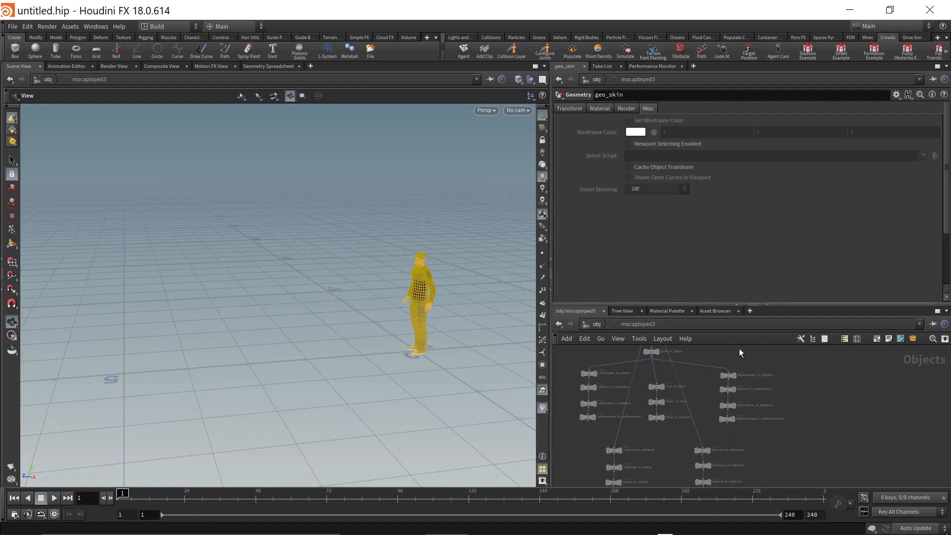
{"action": "middle_click_drag", "start_coordinate": [739, 347], "coordinate": [762, 488]}
{"action": "double_click", "coordinate": [644, 405]}
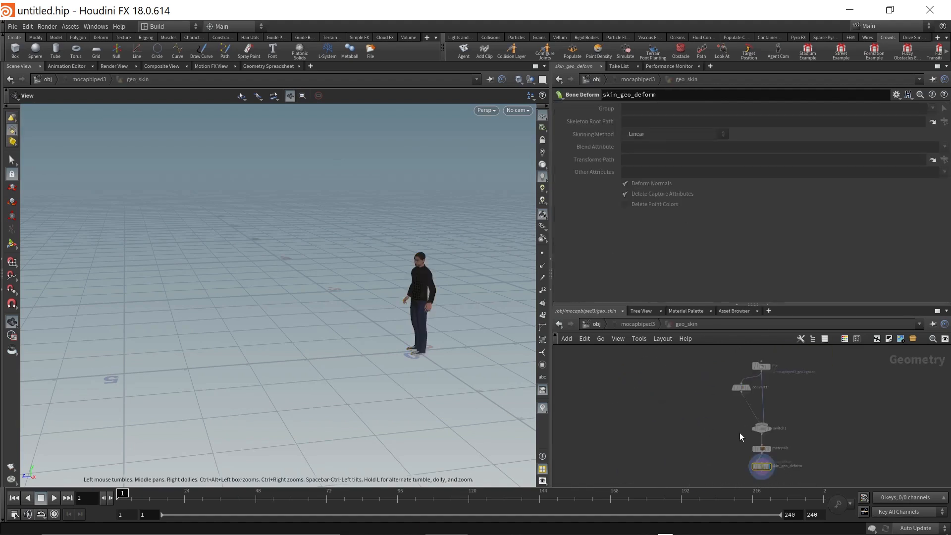
{"action": "key", "text": "u"}
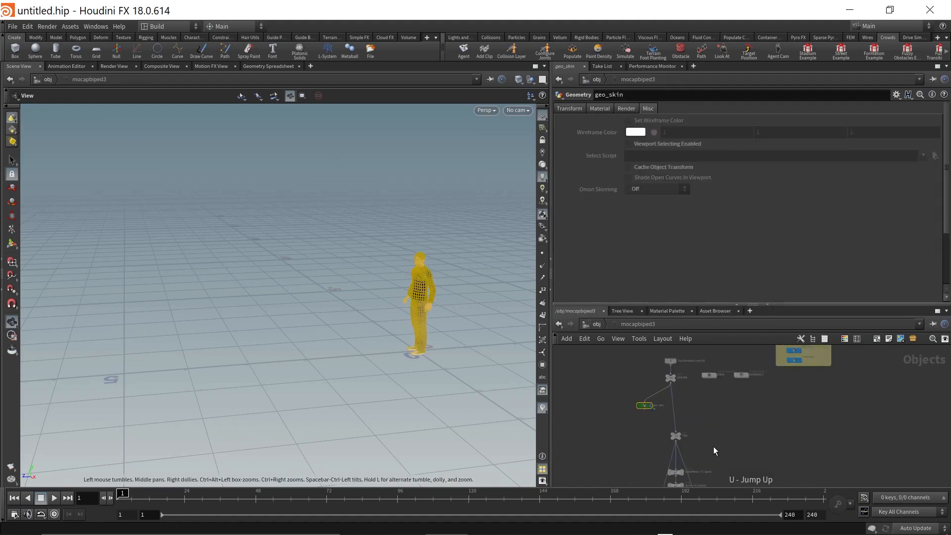
{"action": "key", "text": "u"}
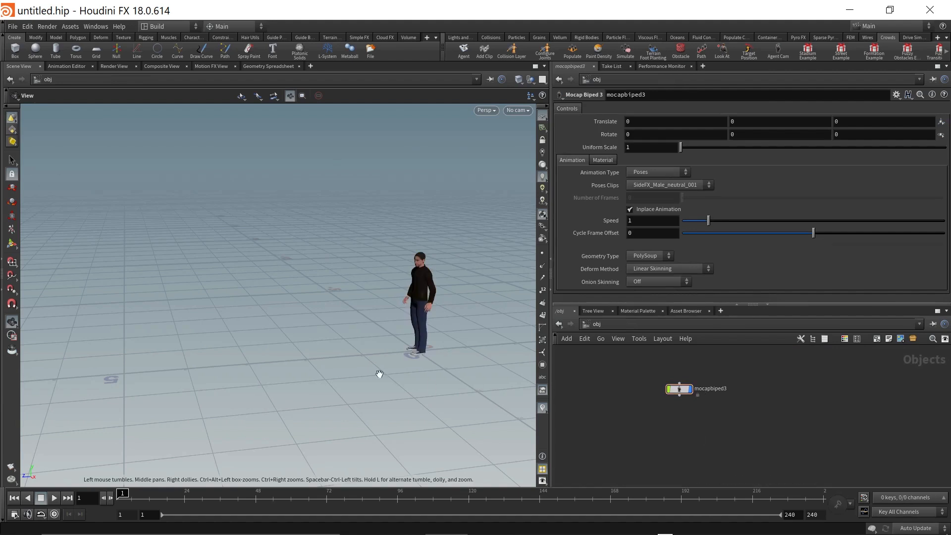
Rename the Mocap Biped 3 node as walk.
{"action": "left_click_drag", "start_coordinate": [338, 334], "coordinate": [370, 333]}
{"action": "middle_click_drag", "start_coordinate": [438, 341], "coordinate": [358, 321]}
{"action": "right_click_drag", "start_coordinate": [358, 321], "coordinate": [328, 318]}
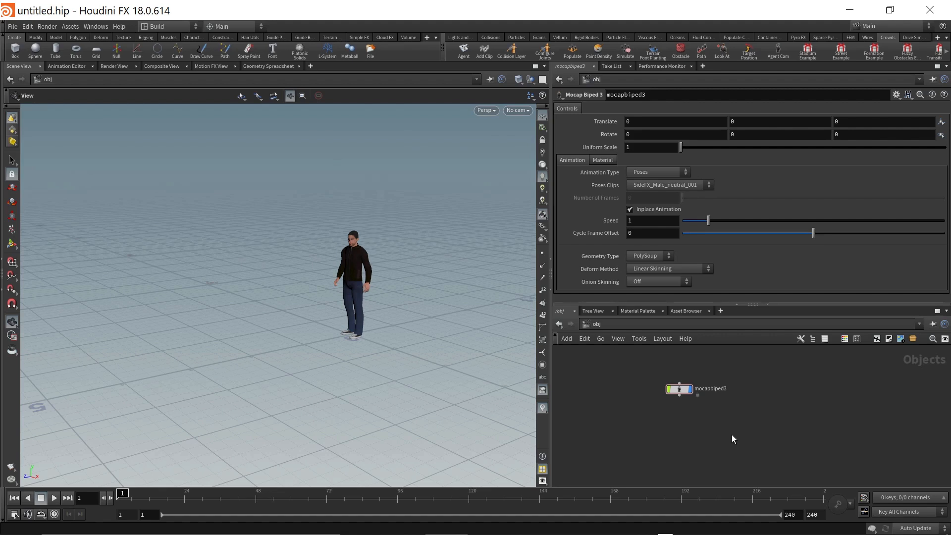
{"action": "left_click_drag", "start_coordinate": [678, 389], "coordinate": [657, 387]}
{"action": "double_click", "coordinate": [696, 388]}
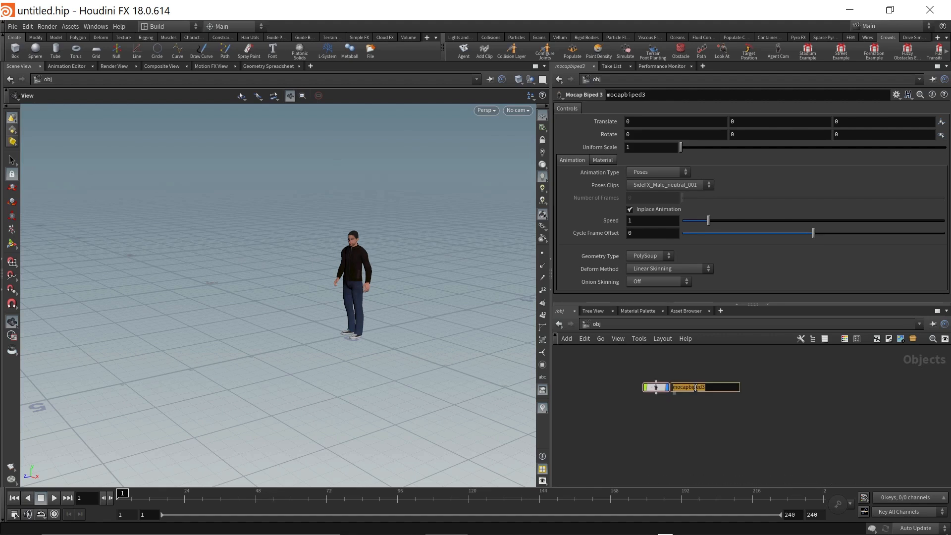
{"action": "type", "text": "walk"}
{"action": "key", "text": "Return"}
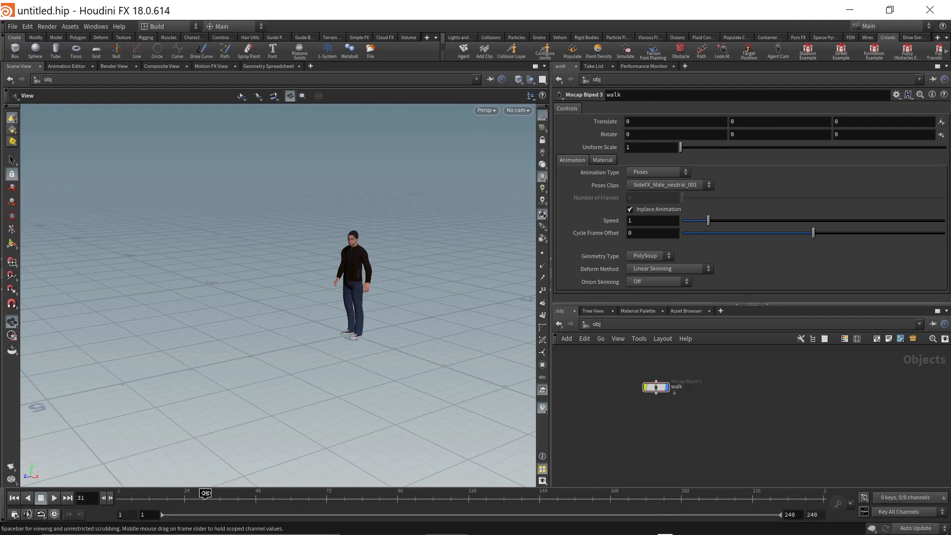
Set the walk character's animation type to Walks and Turns and preview its motion up to frame 28.
{"action": "left_click", "coordinate": [645, 172]}
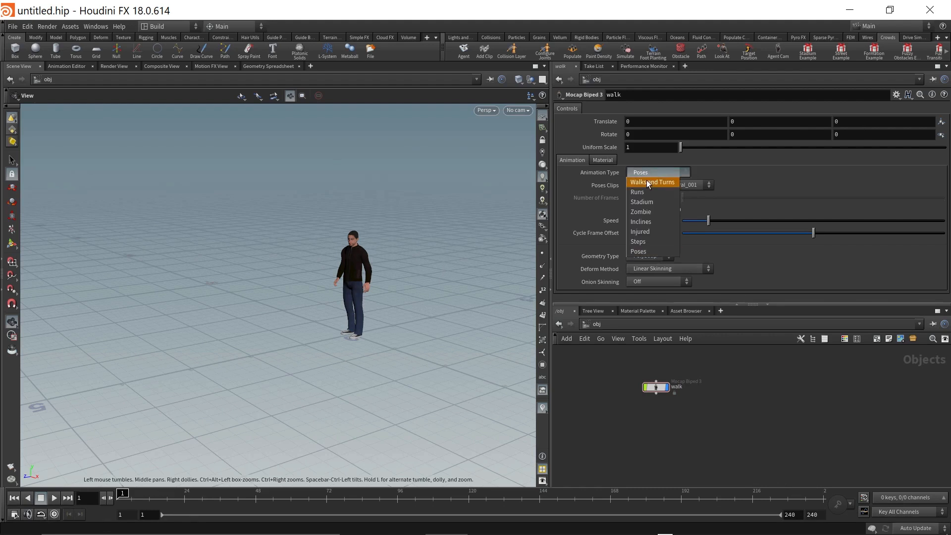
{"action": "left_click", "coordinate": [646, 181]}
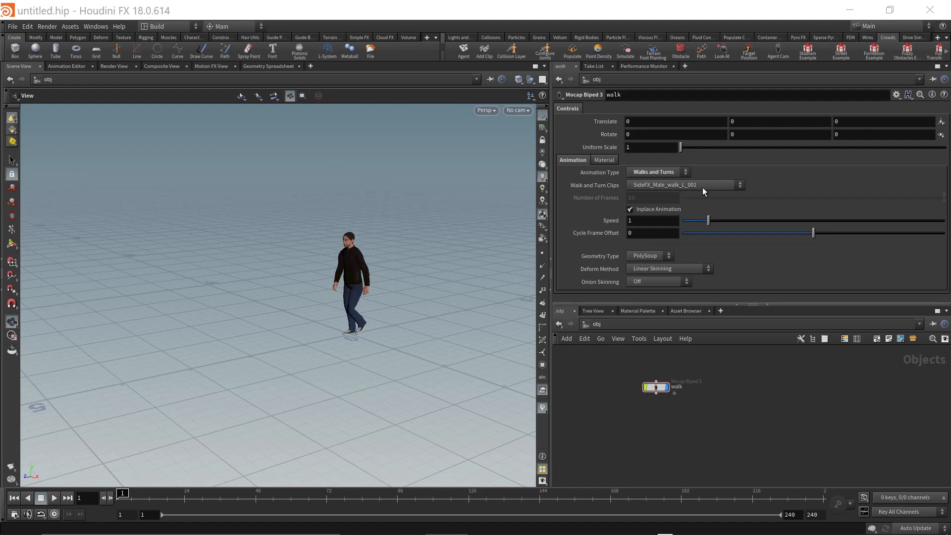
{"action": "scroll", "coordinate": [399, 297], "scroll_direction": "up", "scroll_amount": 2}
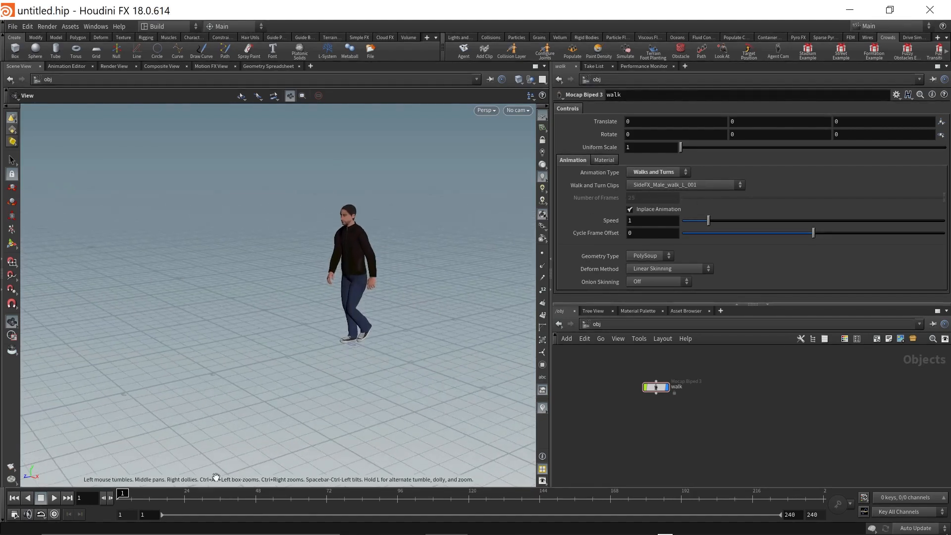
{"action": "left_click_drag", "start_coordinate": [123, 496], "coordinate": [169, 496]}
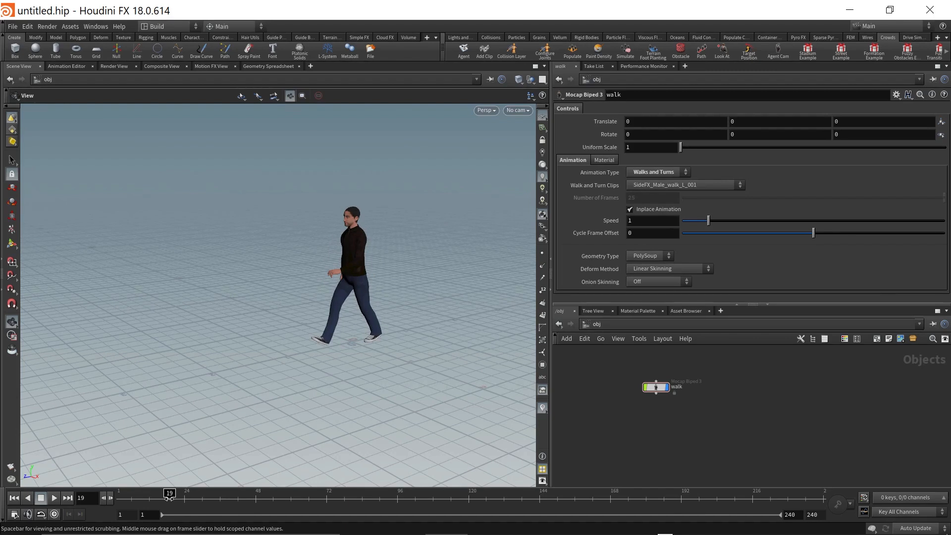
{"action": "left_click_drag", "start_coordinate": [169, 497], "coordinate": [196, 498]}
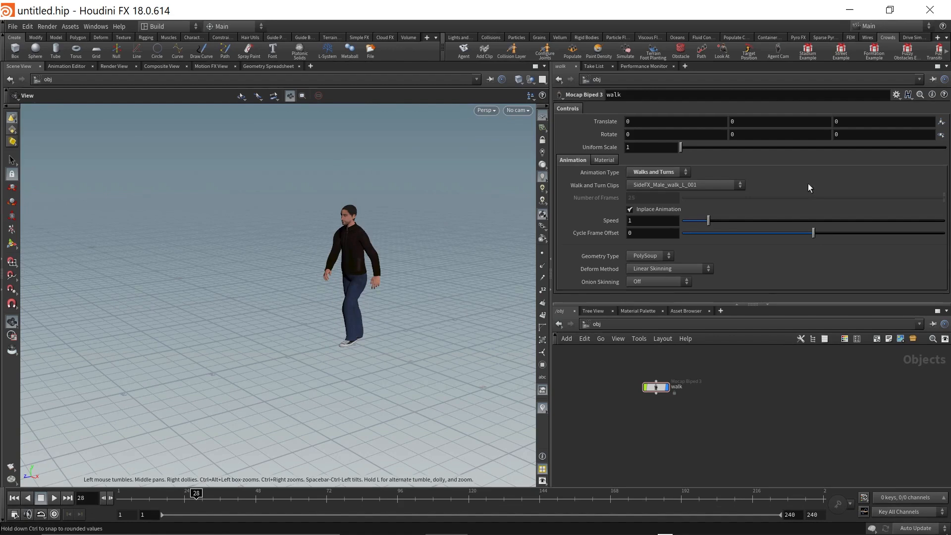
Turn off in-place animation for the walk character and preview its forward motion, stopping at frame 10.
{"action": "left_click", "coordinate": [649, 210]}
{"action": "left_click_drag", "start_coordinate": [371, 323], "coordinate": [285, 312]}
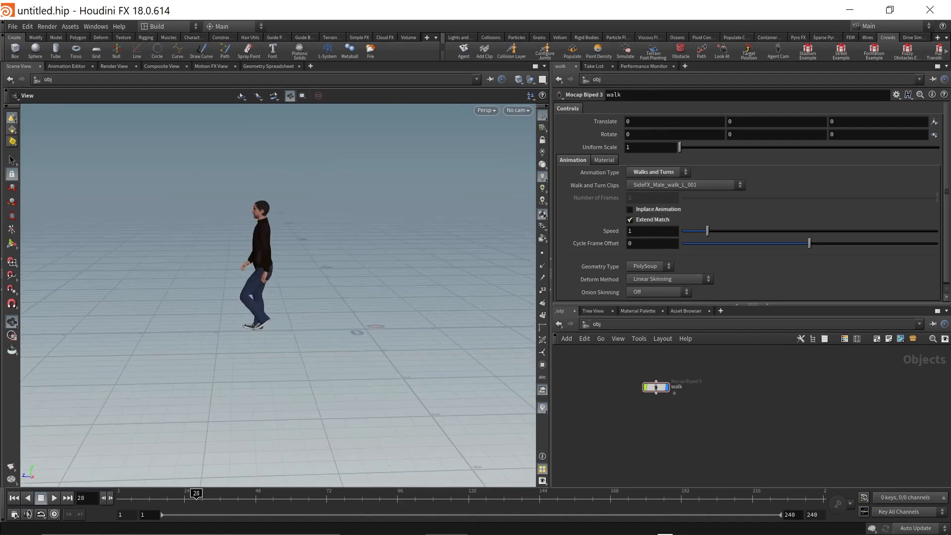
{"action": "mouse_move", "coordinate": [155, 501]}
{"action": "left_mouse_down"}
{"action": "mouse_move", "coordinate": [91, 500]}
{"action": "mouse_move", "coordinate": [225, 499]}
{"action": "mouse_move", "coordinate": [119, 500]}
{"action": "mouse_move", "coordinate": [220, 501]}
{"action": "mouse_move", "coordinate": [143, 500]}
{"action": "left_mouse_up"}
Duplicate the walk node and name the copy run.
{"action": "mouse_move", "coordinate": [661, 390]}
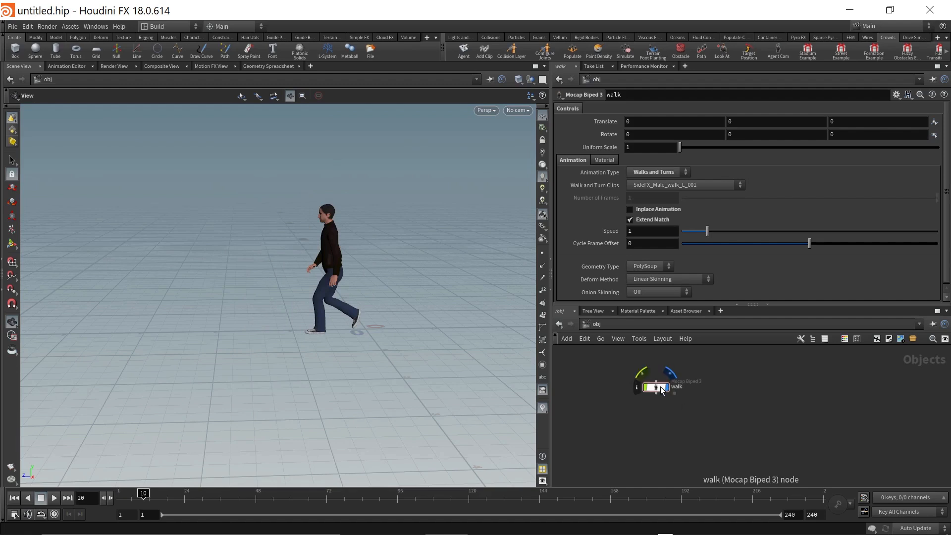
{"action": "left_click_drag", "start_coordinate": [662, 389], "coordinate": [728, 400], "text": "alt"}
{"action": "double_click", "coordinate": [745, 401]}
{"action": "type", "text": "run"}
{"action": "key", "text": "Return"}
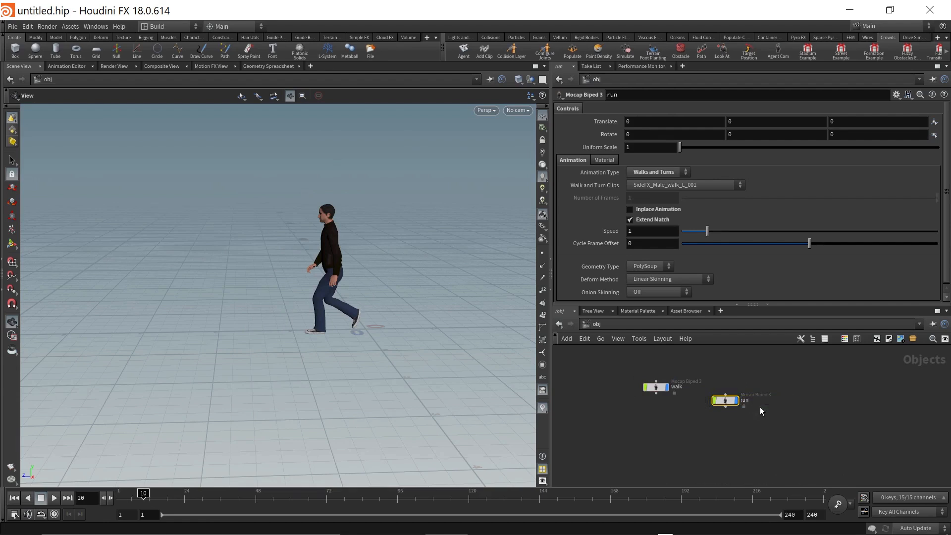
Set the run character's animation type to Runs, compare both characters' motion, and return to frame 1.
{"action": "left_click", "coordinate": [649, 172]}
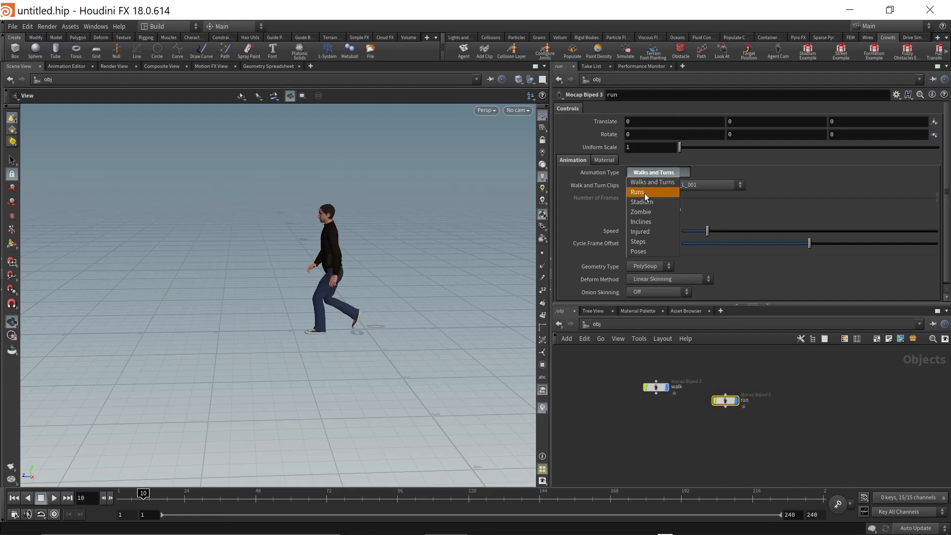
{"action": "left_click", "coordinate": [644, 193]}
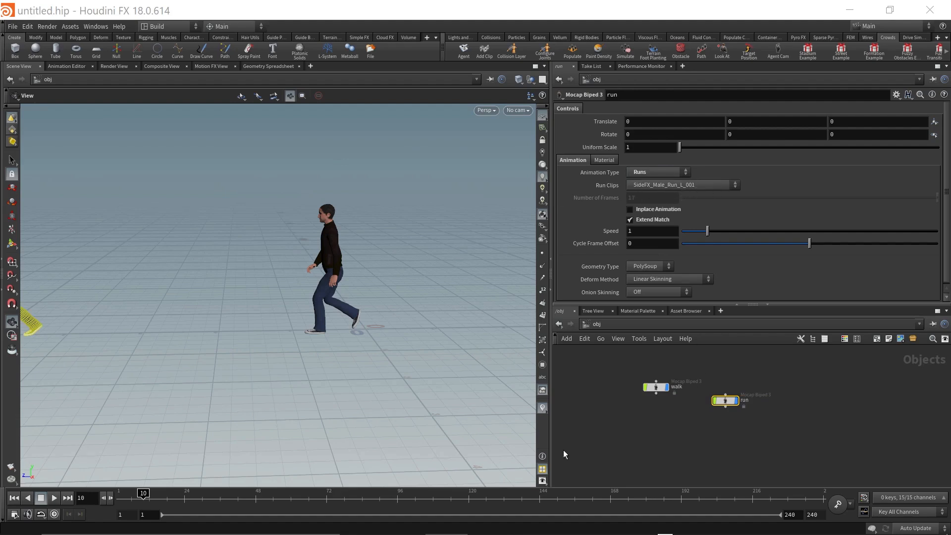
{"action": "right_click_drag", "start_coordinate": [314, 344], "coordinate": [181, 357]}
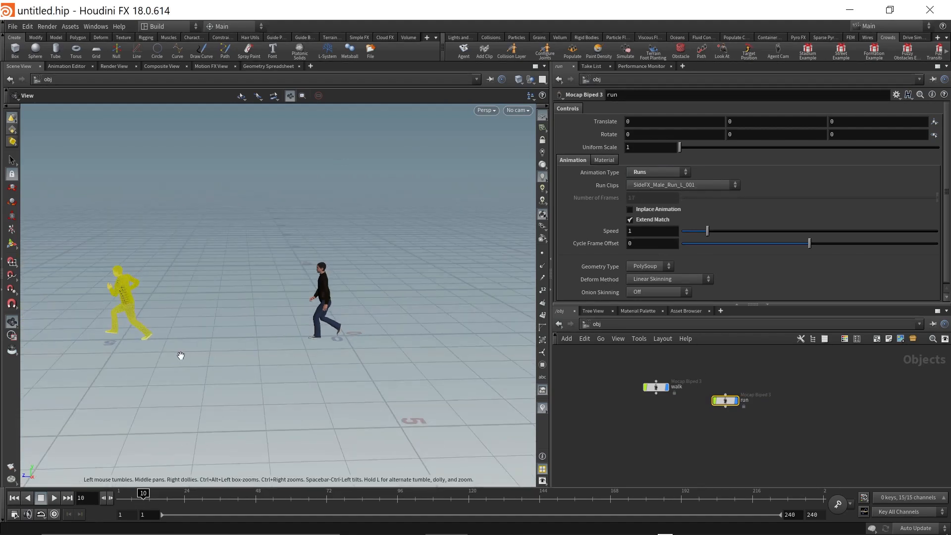
{"action": "middle_click_drag", "start_coordinate": [227, 388], "coordinate": [375, 447]}
{"action": "left_click", "coordinate": [692, 435]}
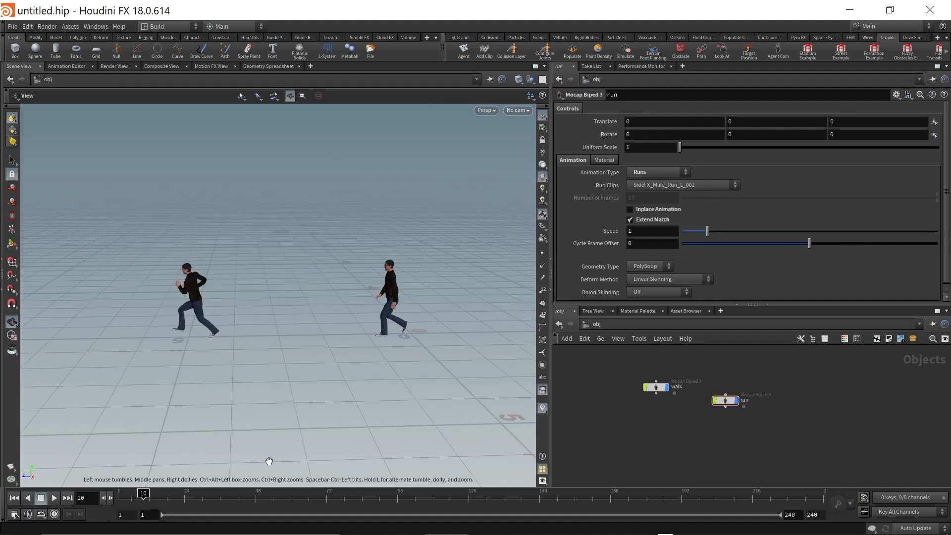
{"action": "left_click_drag", "start_coordinate": [143, 495], "coordinate": [93, 497]}
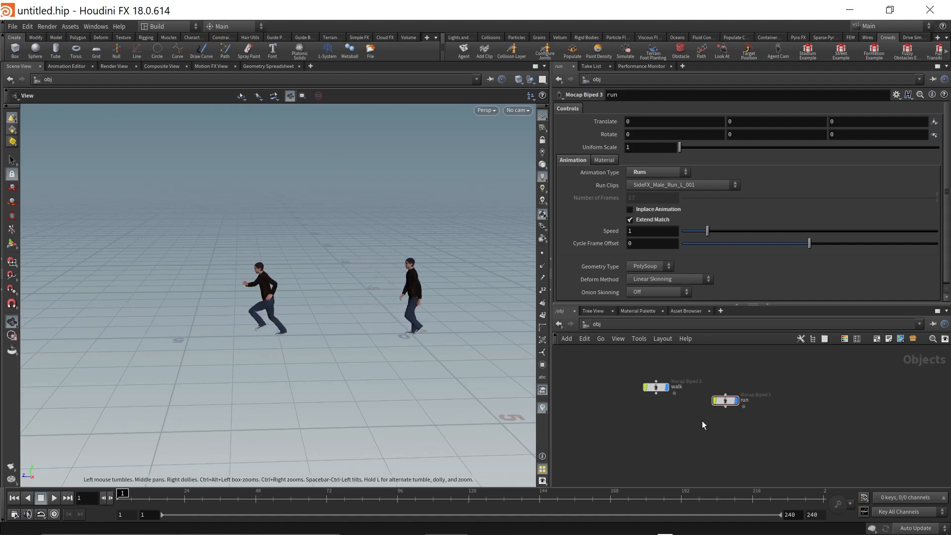
Create a crowd agent from the walk character rig with the clip name walk.
{"action": "scroll", "coordinate": [686, 425], "scroll_direction": "up", "scroll_amount": 1}
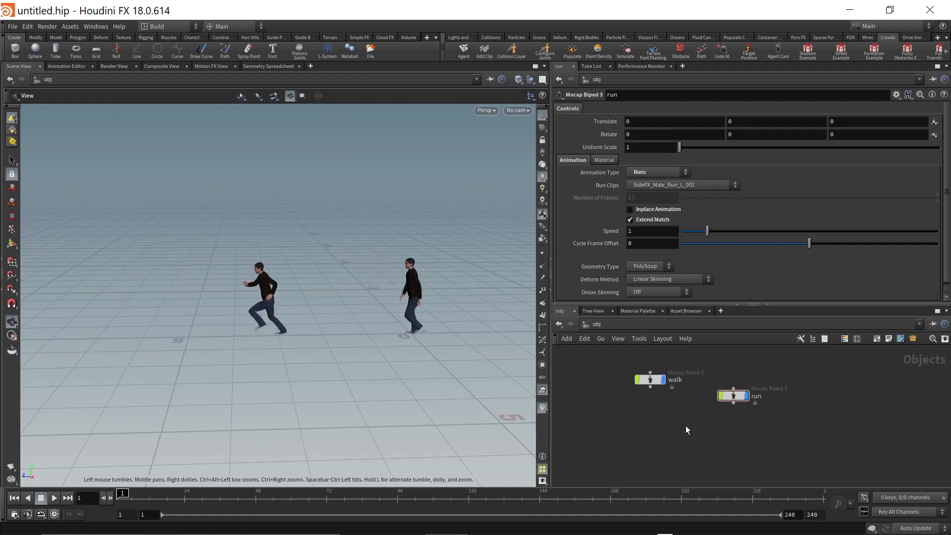
{"action": "middle_click_drag", "start_coordinate": [685, 426], "coordinate": [719, 421]}
{"action": "left_click", "coordinate": [684, 375]}
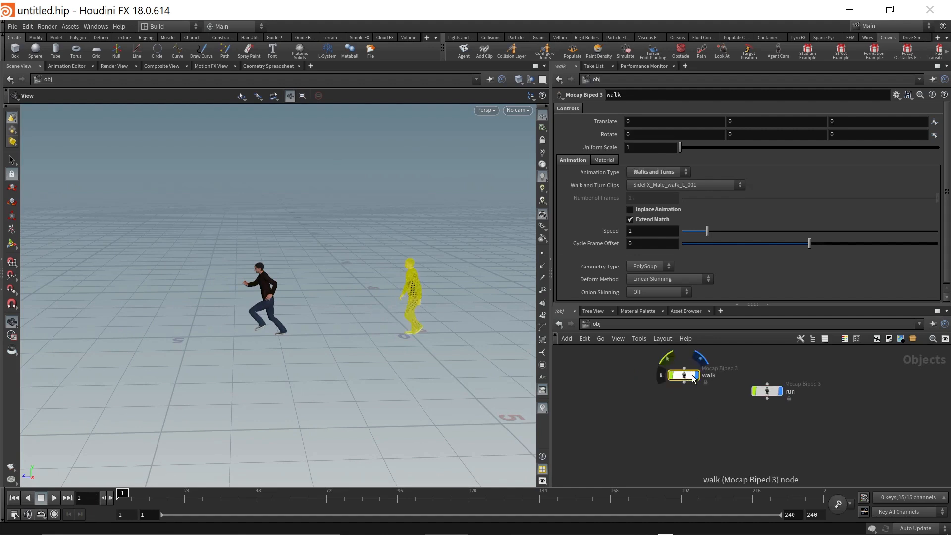
{"action": "left_click_drag", "start_coordinate": [443, 44], "coordinate": [383, 44]}
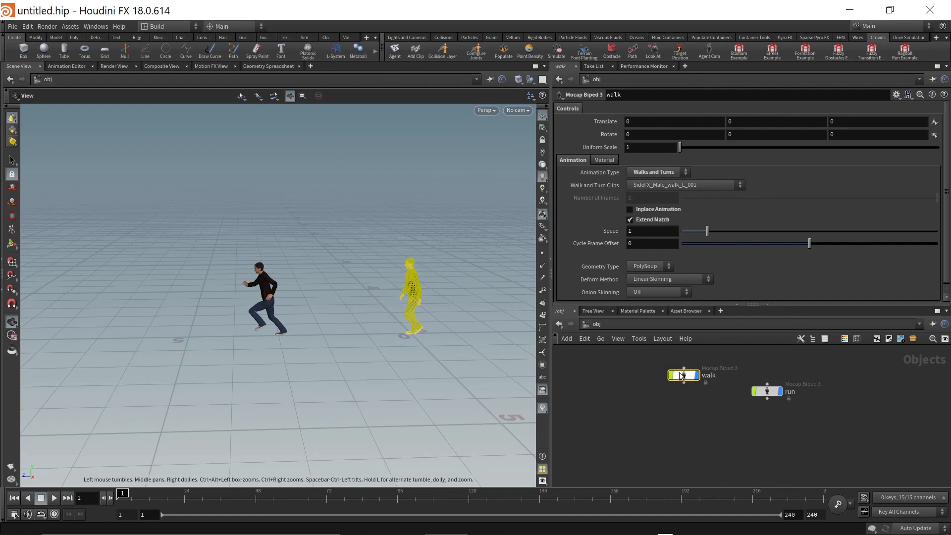
{"action": "left_click", "coordinate": [394, 50]}
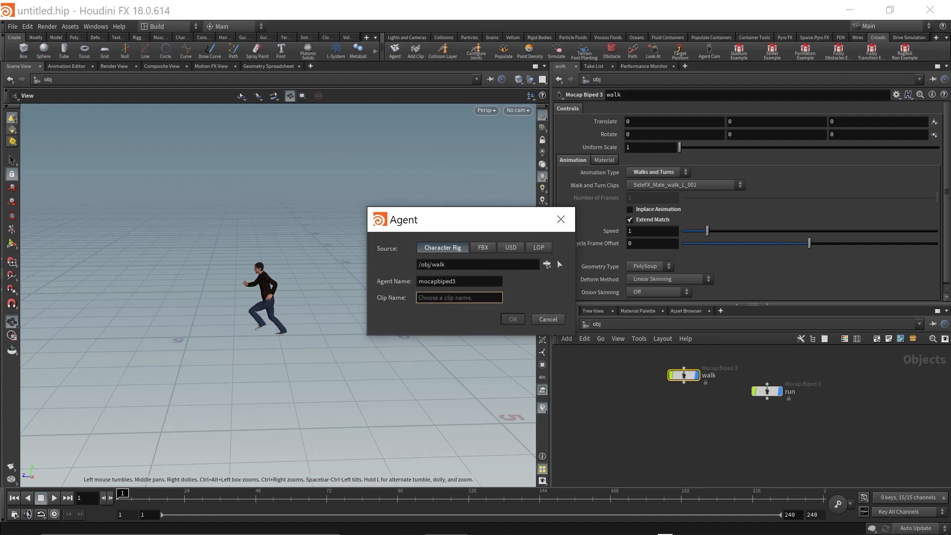
{"action": "type", "text": "walk"}
{"action": "left_click", "coordinate": [513, 320]}
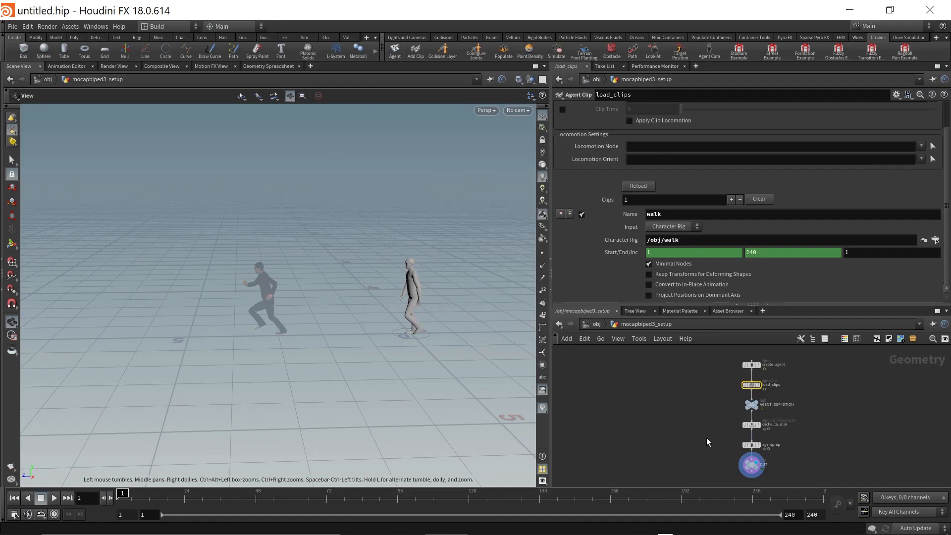
Return to the object level and arrange the mocapbiped3_setup node below the walk and run nodes.
{"action": "key", "text": "u"}
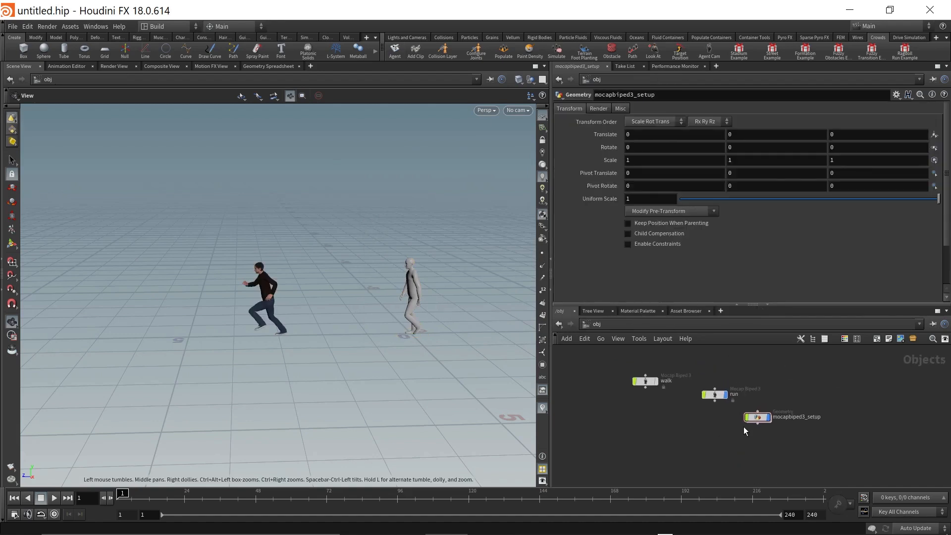
{"action": "left_click_drag", "start_coordinate": [769, 416], "coordinate": [663, 436]}
{"action": "middle_click_drag", "start_coordinate": [622, 409], "coordinate": [670, 420]}
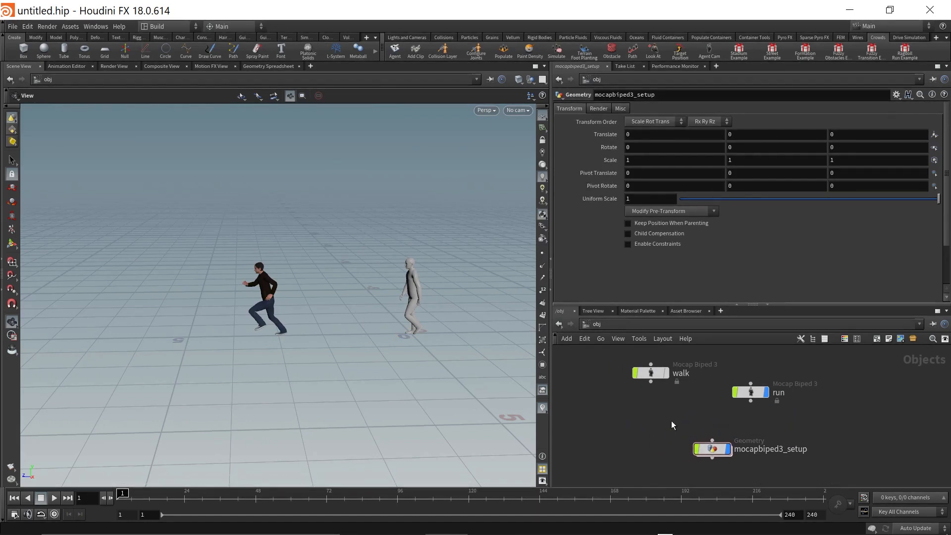
{"action": "left_click_drag", "start_coordinate": [764, 388], "coordinate": [765, 396]}
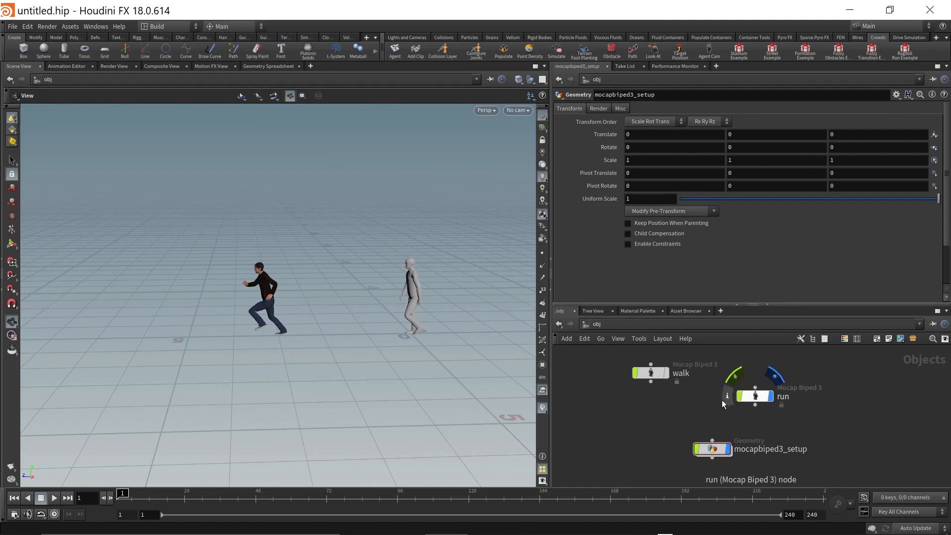
Hide the run character in the viewport and select the mocapbiped3_setup node, viewing the agent from the front.
{"action": "left_click", "coordinate": [770, 396]}
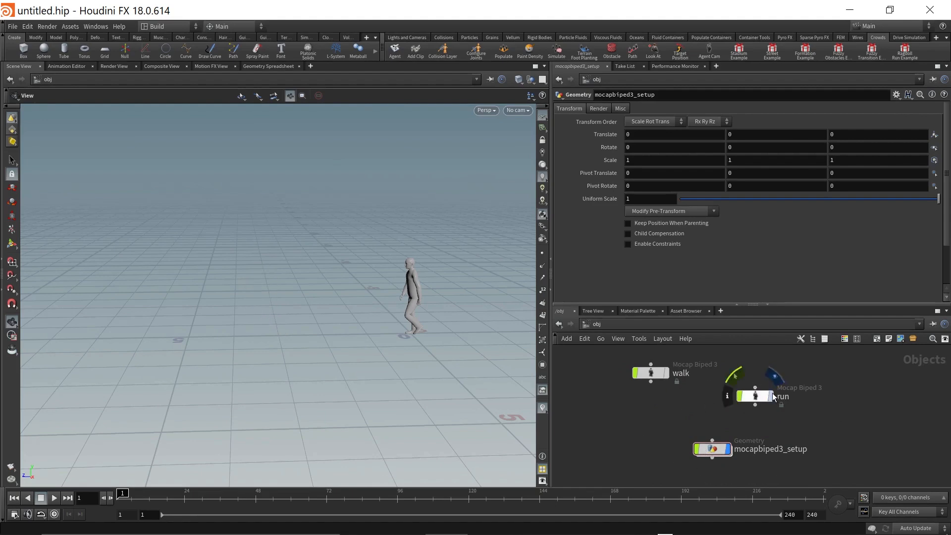
{"action": "left_click", "coordinate": [714, 452]}
{"action": "left_click_drag", "start_coordinate": [344, 340], "coordinate": [436, 333]}
{"action": "right_click_drag", "start_coordinate": [327, 334], "coordinate": [401, 316]}
{"action": "middle_click_drag", "start_coordinate": [401, 316], "coordinate": [359, 327]}
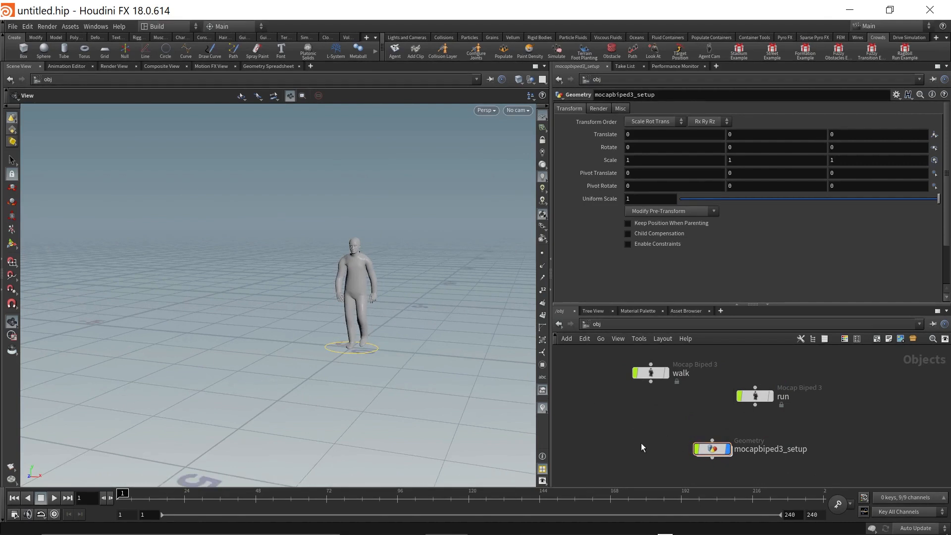
Add a clip named run to the mocapbiped3_setup agent, using the /obj/run character rig as its source.
{"action": "left_click", "coordinate": [416, 52]}
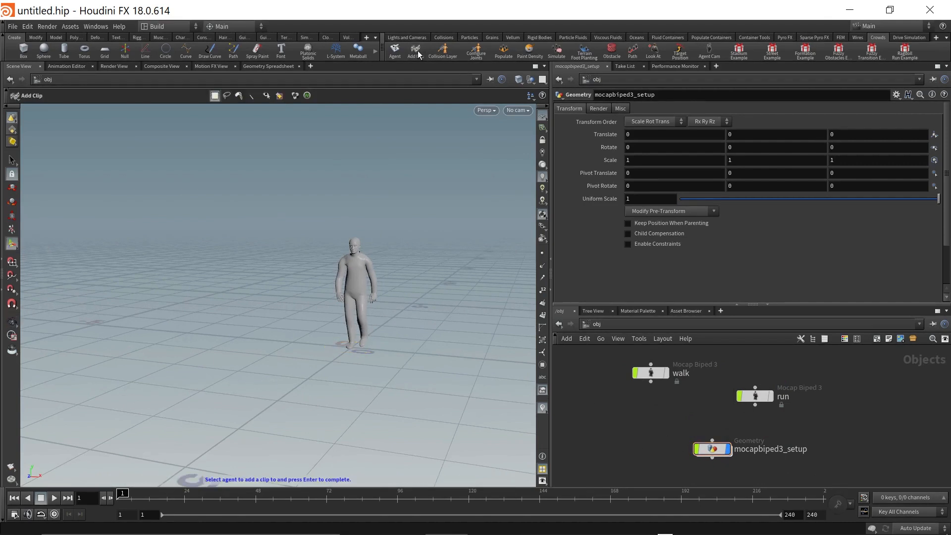
{"action": "left_click", "coordinate": [358, 291]}
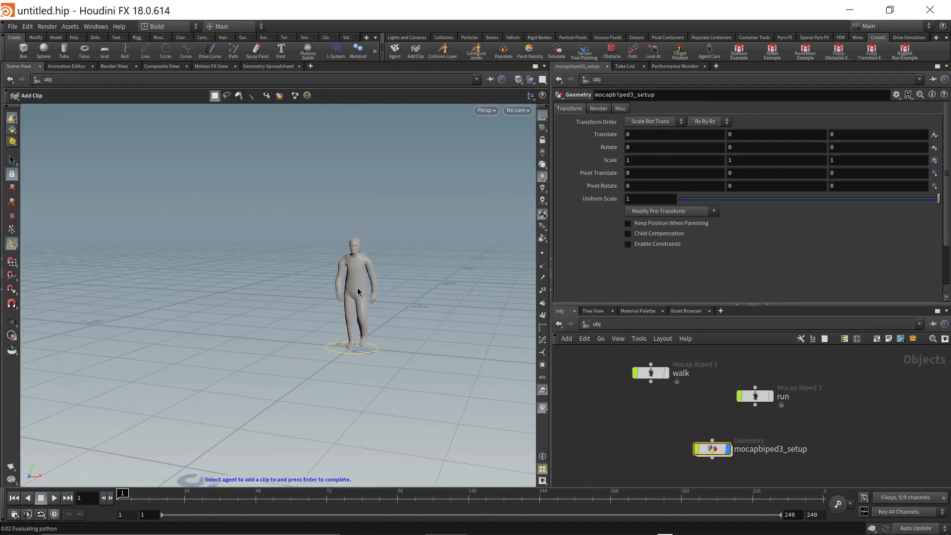
{"action": "key", "text": "Return"}
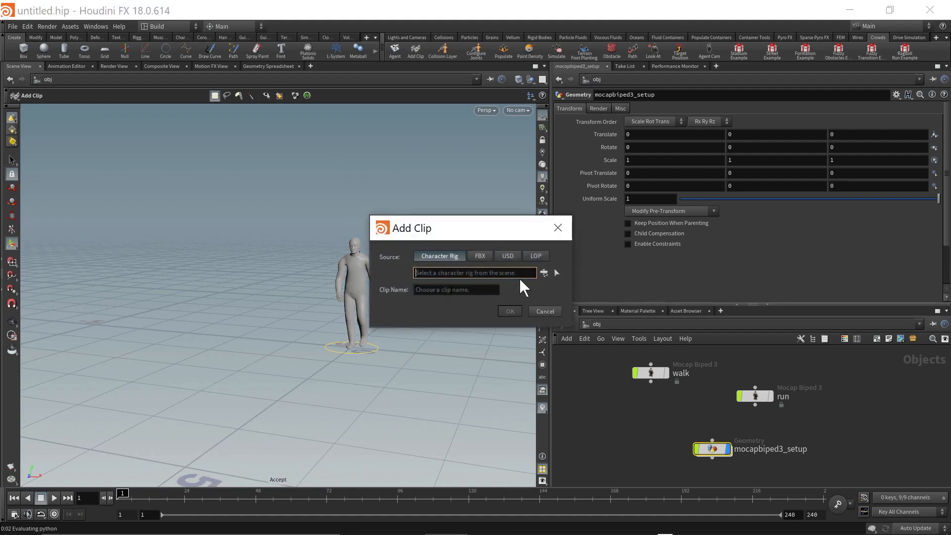
{"action": "left_click", "coordinate": [540, 274]}
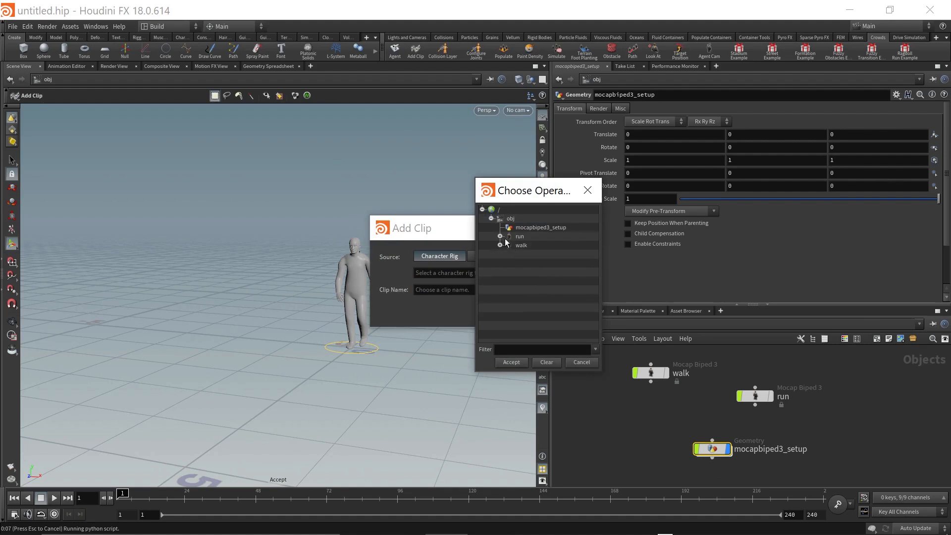
{"action": "double_click", "coordinate": [519, 237]}
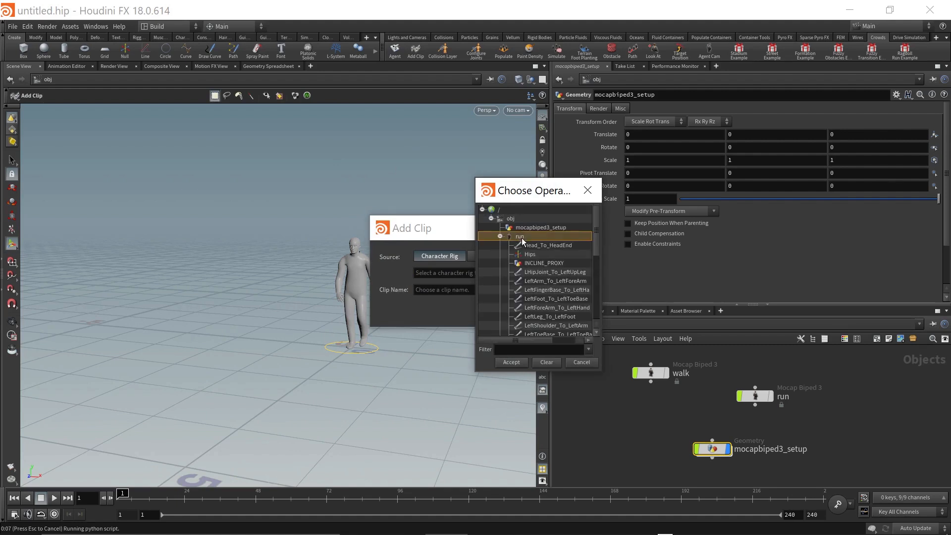
{"action": "left_click", "coordinate": [511, 362]}
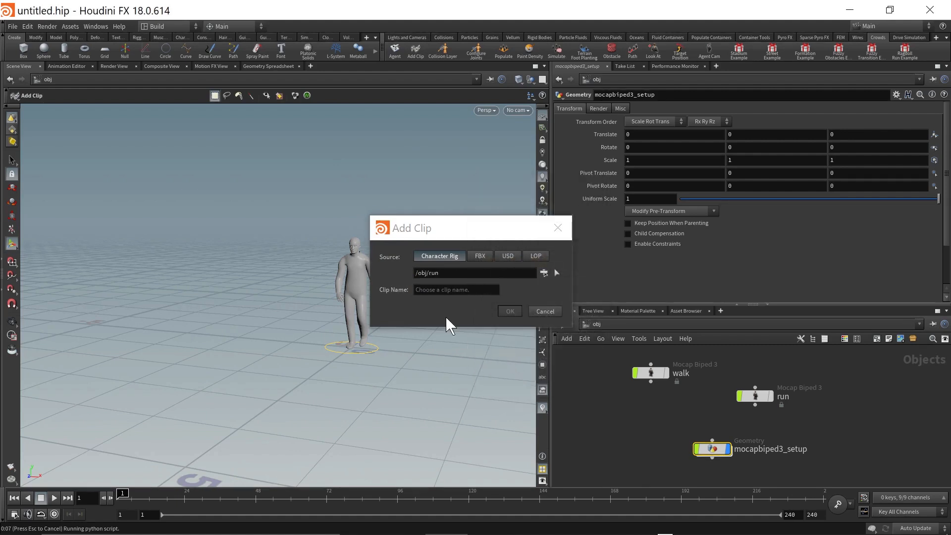
{"action": "left_click", "coordinate": [440, 290]}
{"action": "type", "text": "run"}
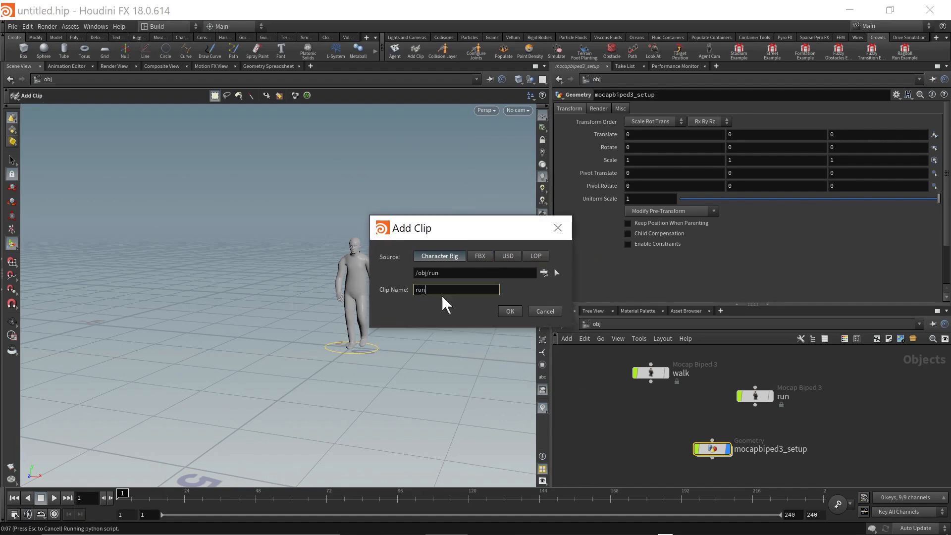
{"action": "left_click", "coordinate": [507, 309]}
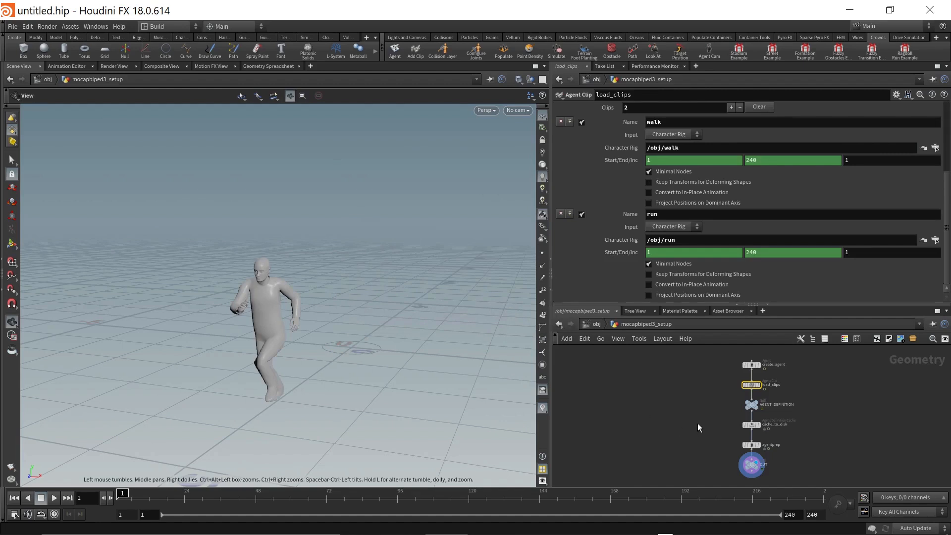
Examine the load_clips node's preview, locomotion and clip settings, and compare them with the walk character's animation controls.
{"action": "left_click_drag", "start_coordinate": [697, 304], "coordinate": [698, 293]}
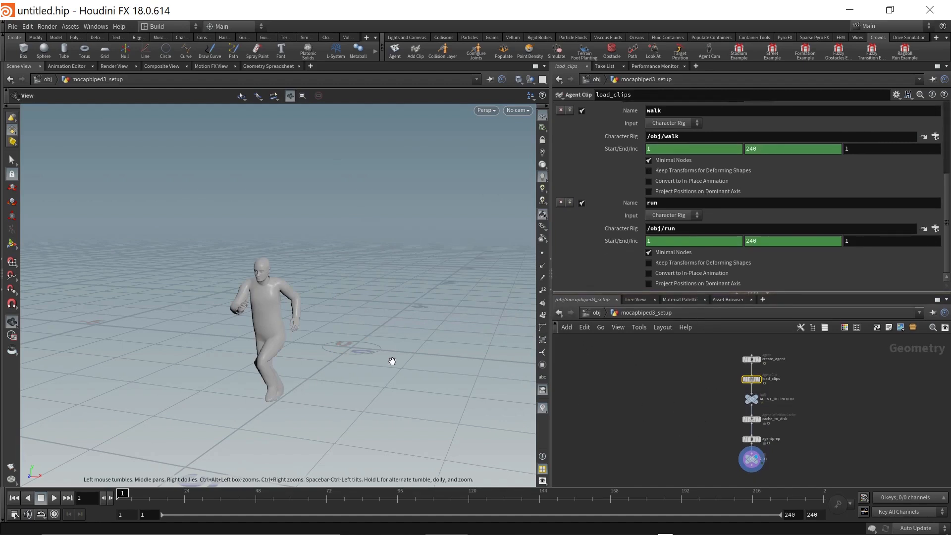
{"action": "scroll", "coordinate": [688, 411], "scroll_direction": "down", "scroll_amount": 2}
{"action": "middle_click_drag", "start_coordinate": [685, 402], "coordinate": [644, 401]}
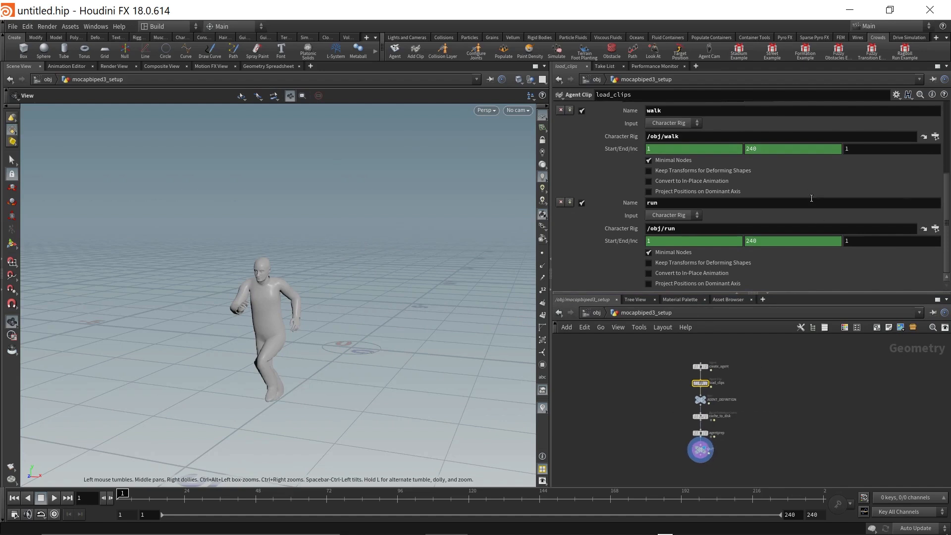
{"action": "mouse_move", "coordinate": [945, 199]}
{"action": "left_mouse_down"}
{"action": "mouse_move", "coordinate": [945, 135]}
{"action": "mouse_move", "coordinate": [946, 199]}
{"action": "left_mouse_up"}
{"action": "left_click_drag", "start_coordinate": [945, 262], "coordinate": [945, 194]}
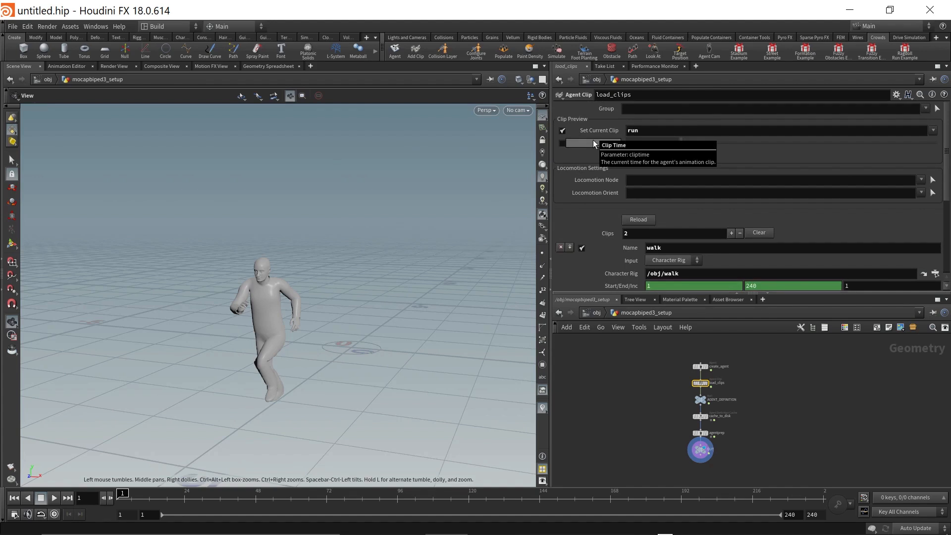
{"action": "scroll", "coordinate": [612, 222], "scroll_direction": "down", "scroll_amount": 5}
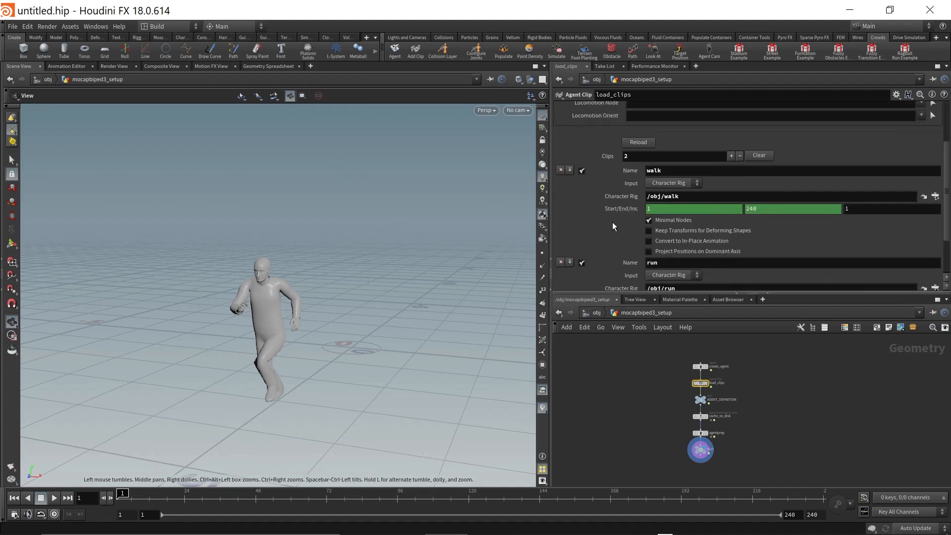
{"action": "left_click", "coordinate": [589, 313]}
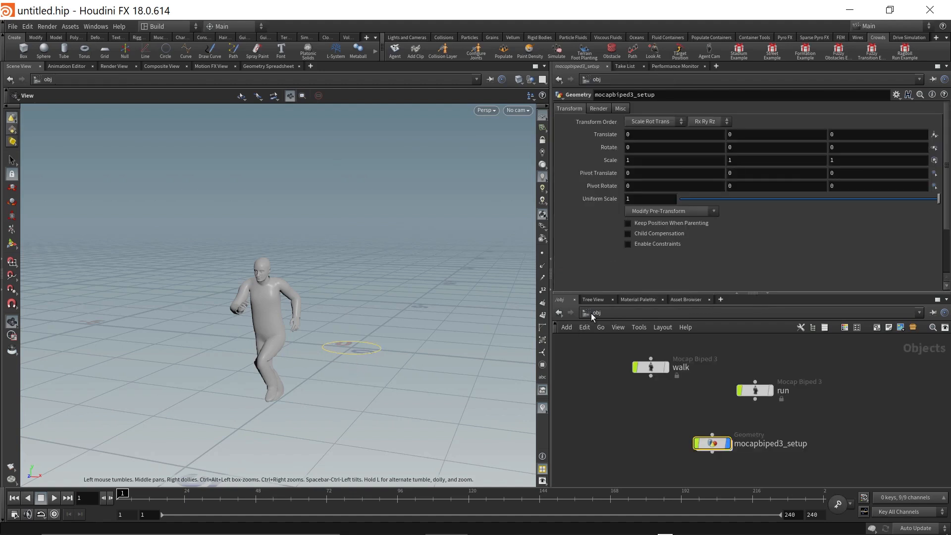
{"action": "left_click", "coordinate": [655, 366]}
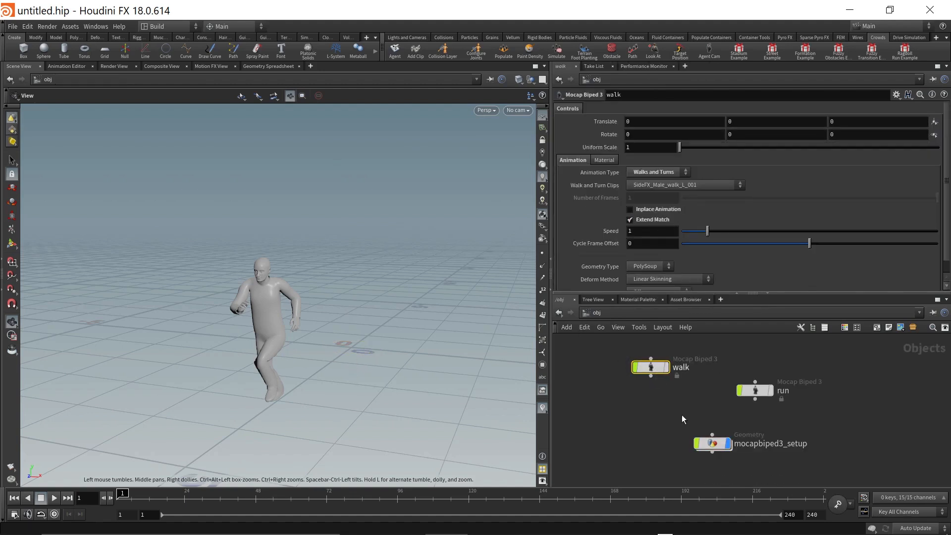
{"action": "double_click", "coordinate": [712, 443]}
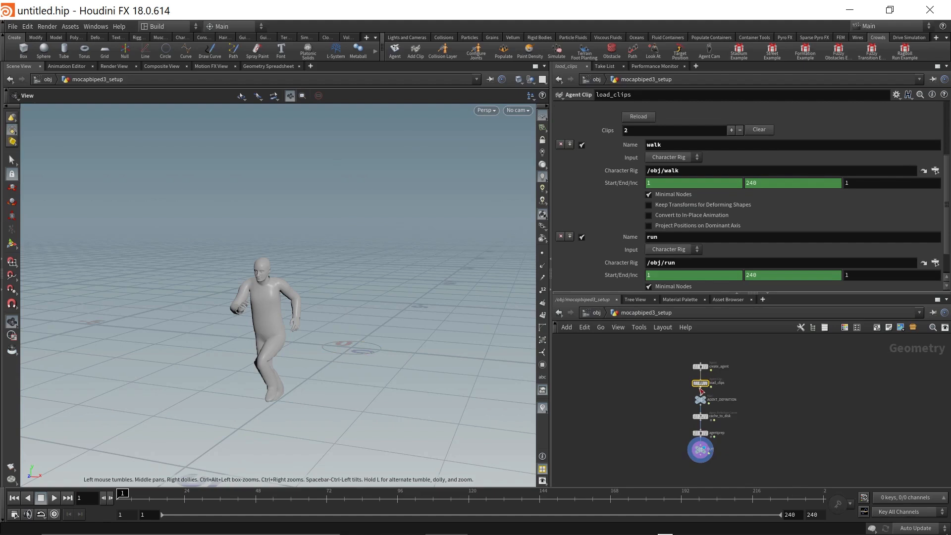
Enable Convert to In-Place Animation for both the walk and run clips on the load_clips node.
{"action": "scroll", "coordinate": [700, 388], "scroll_direction": "up", "scroll_amount": 4}
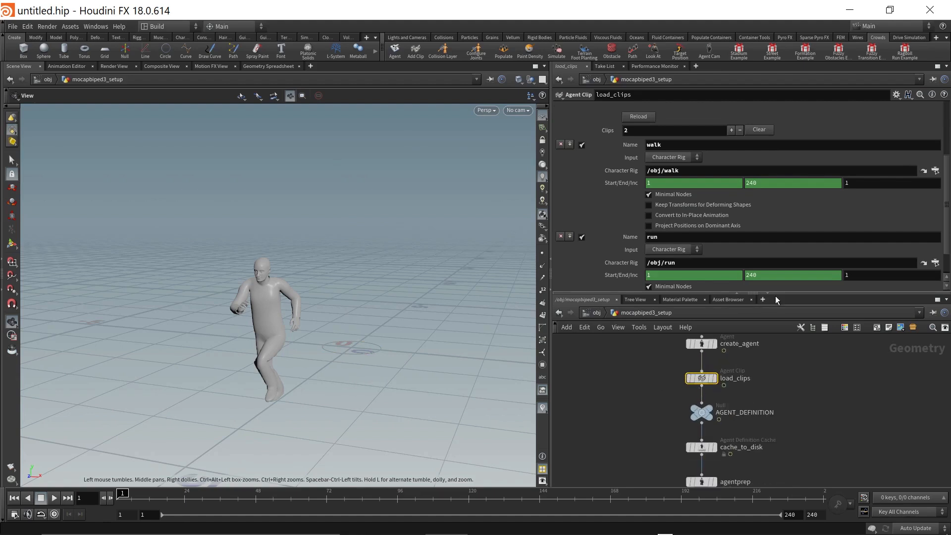
{"action": "mouse_move", "coordinate": [691, 214]}
{"action": "left_click", "coordinate": [680, 216]}
{"action": "scroll", "coordinate": [679, 215], "scroll_direction": "down", "scroll_amount": 2}
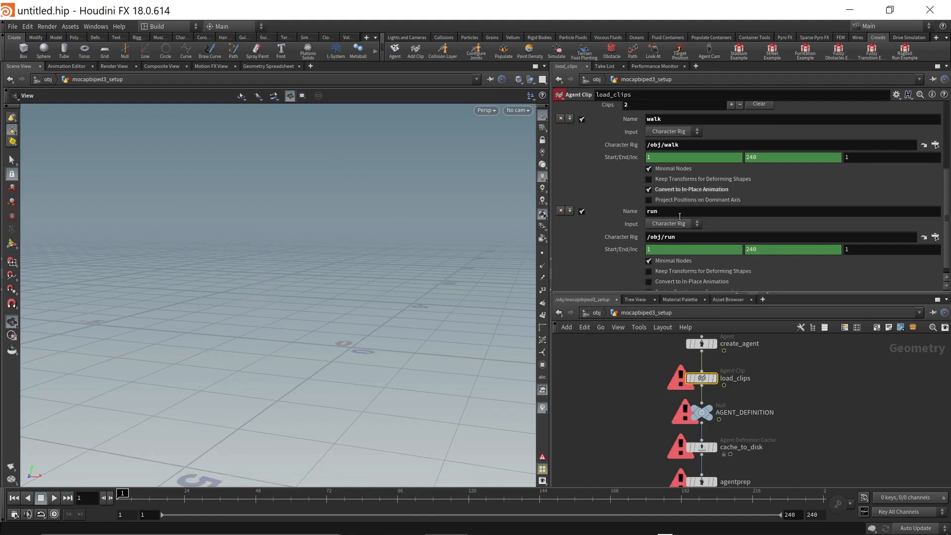
{"action": "scroll", "coordinate": [685, 254], "scroll_direction": "down", "scroll_amount": 1}
{"action": "left_click", "coordinate": [684, 273]}
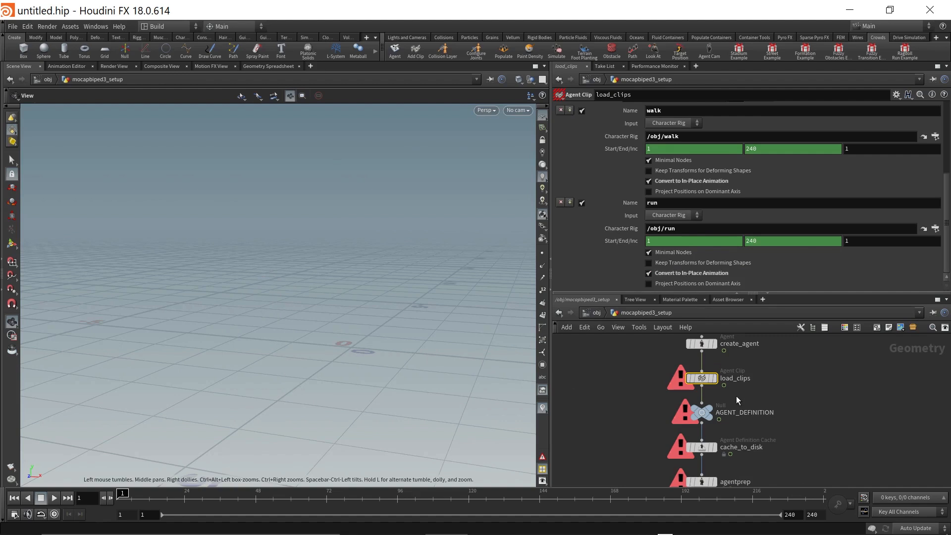
Review the in-place clip settings on load_clips and read the node's error information.
{"action": "left_click_drag", "start_coordinate": [606, 294], "coordinate": [606, 337]}
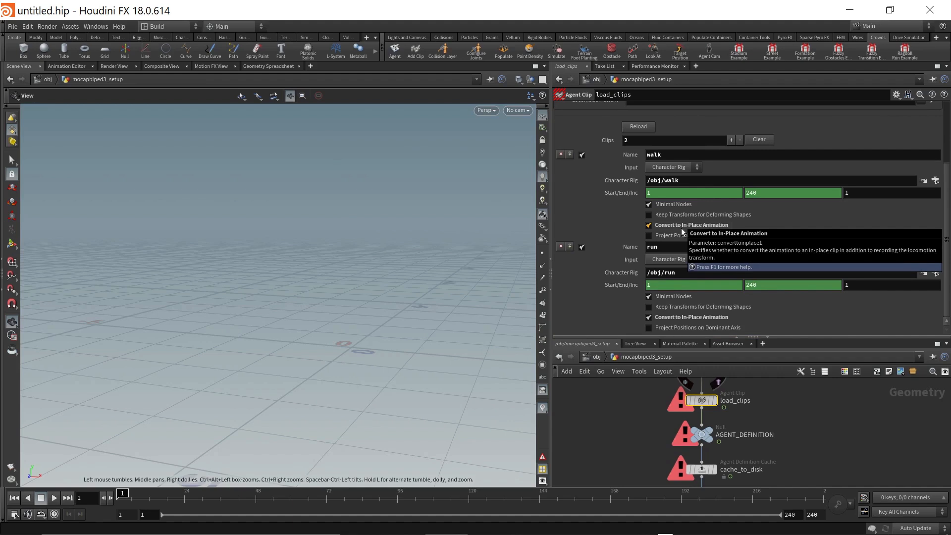
{"action": "left_click", "coordinate": [560, 360]}
{"action": "left_click", "coordinate": [679, 401]}
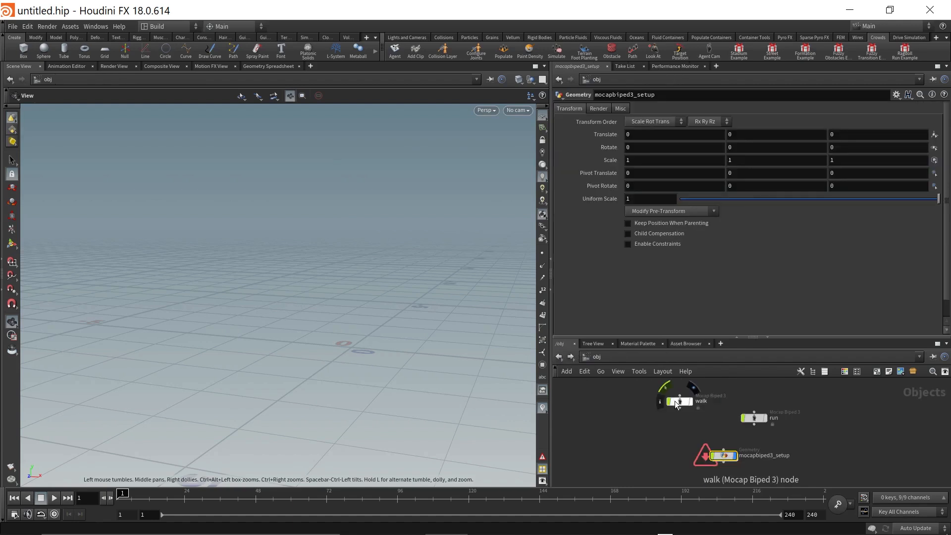
{"action": "double_click", "coordinate": [723, 456]}
{"action": "scroll", "coordinate": [626, 420], "scroll_direction": "down", "scroll_amount": 3}
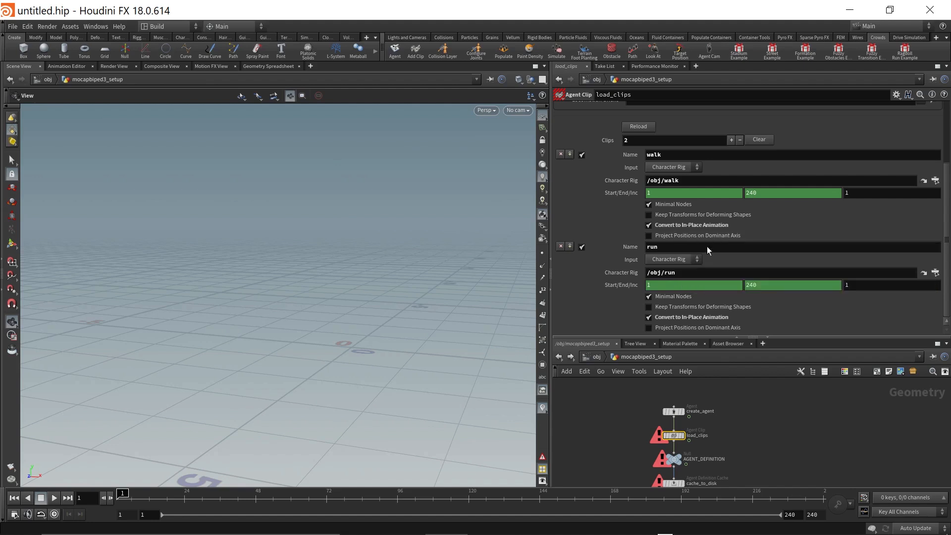
{"action": "scroll", "coordinate": [771, 258], "scroll_direction": "up", "scroll_amount": 3}
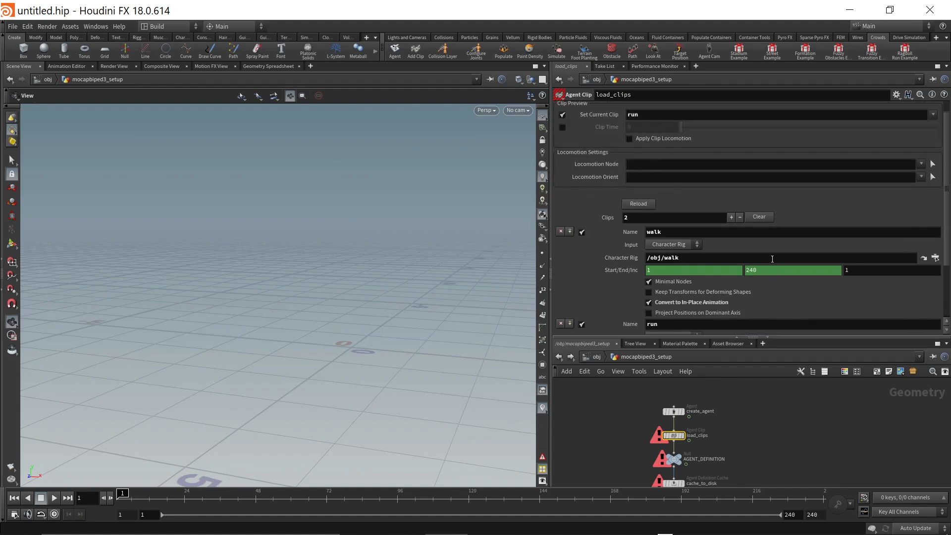
{"action": "scroll", "coordinate": [772, 258], "scroll_direction": "down", "scroll_amount": 3}
{"action": "scroll", "coordinate": [649, 429], "scroll_direction": "up", "scroll_amount": 3}
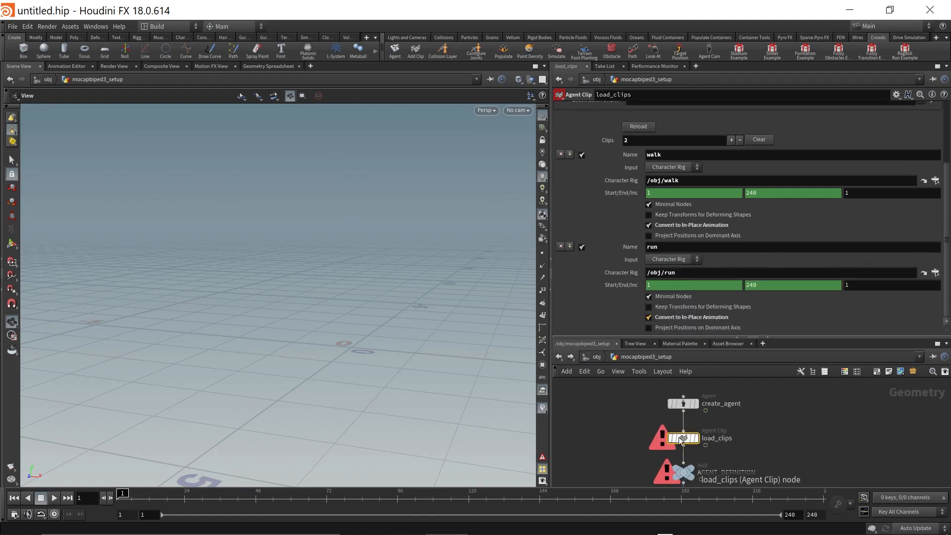
{"action": "middle_click", "coordinate": [683, 438]}
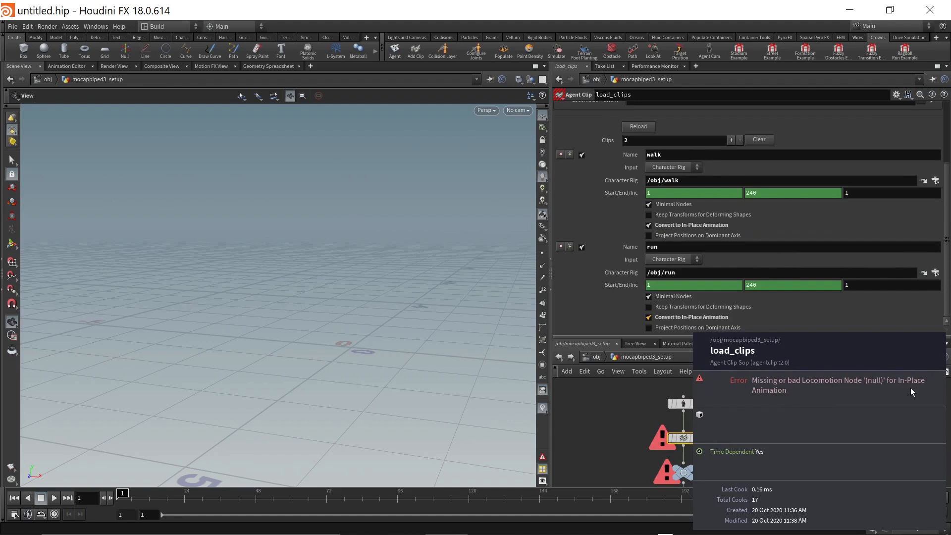
{"action": "scroll", "coordinate": [632, 412], "scroll_direction": "down", "scroll_amount": 2}
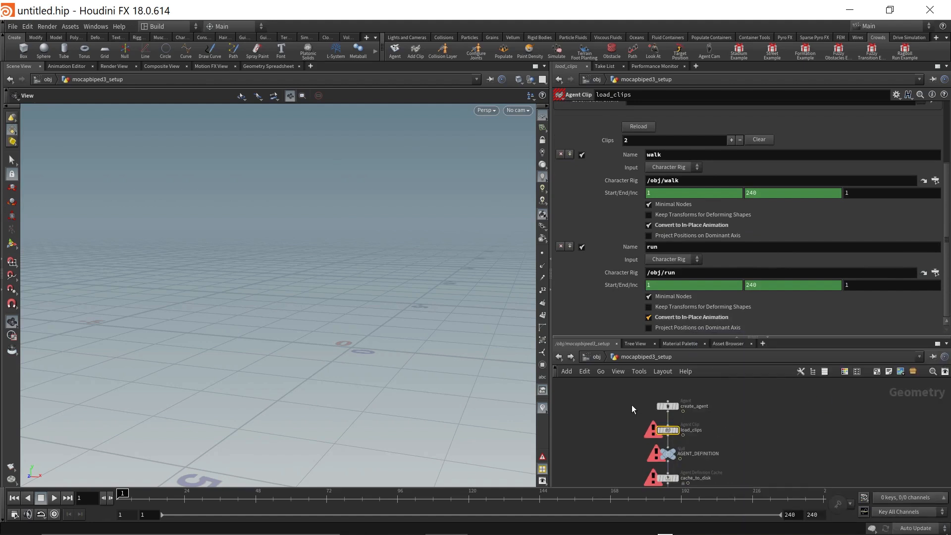
Set the Locomotion Node of the load_clips node to Hips.
{"action": "scroll", "coordinate": [616, 227], "scroll_direction": "up", "scroll_amount": 3}
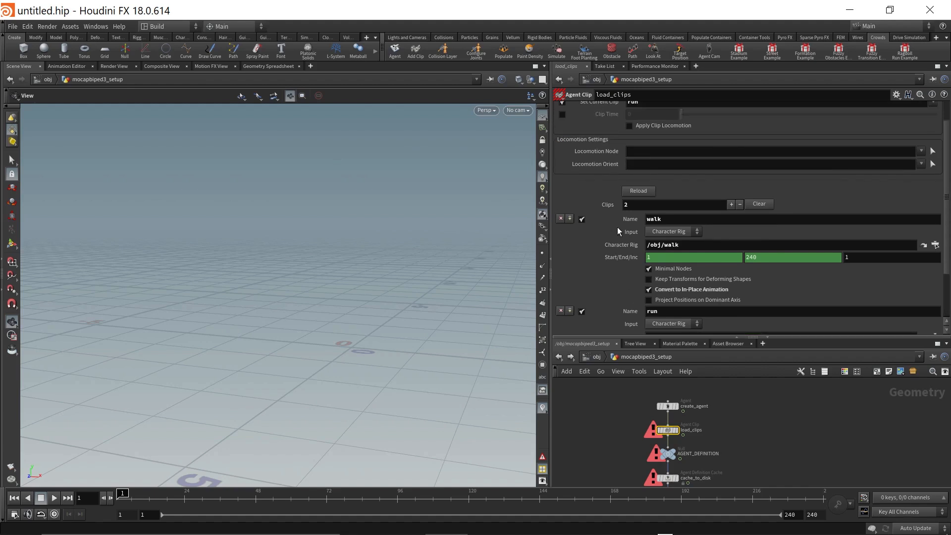
{"action": "scroll", "coordinate": [605, 163], "scroll_direction": "up", "scroll_amount": 1}
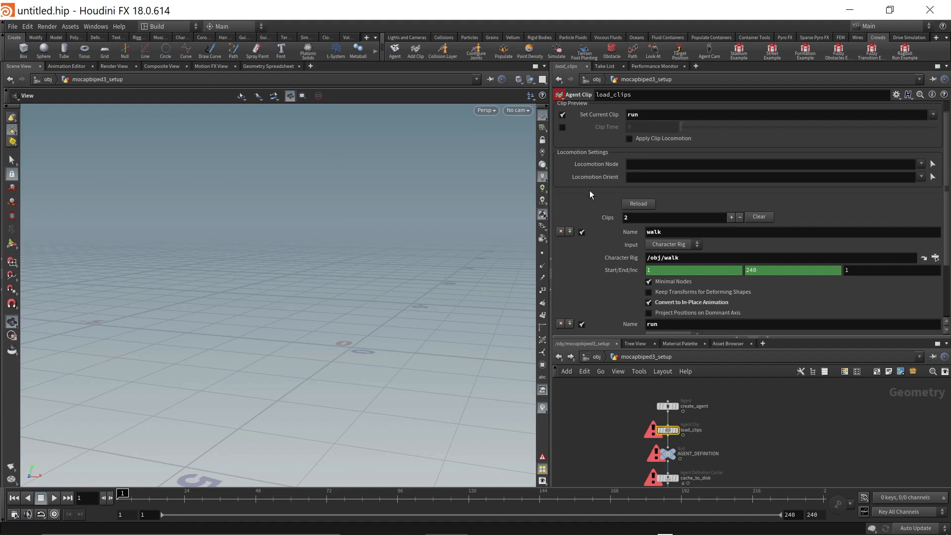
{"action": "scroll", "coordinate": [589, 190], "scroll_direction": "up", "scroll_amount": 1}
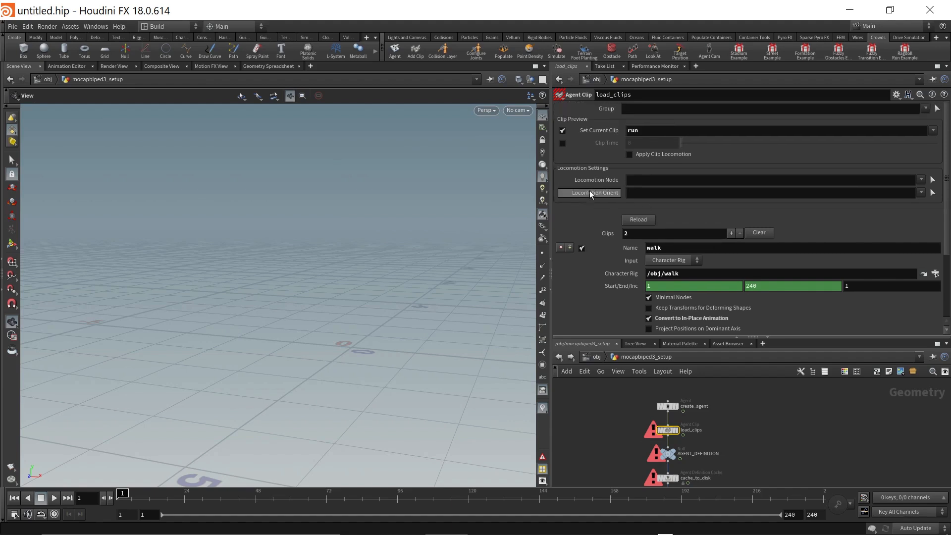
{"action": "left_click", "coordinate": [922, 181]}
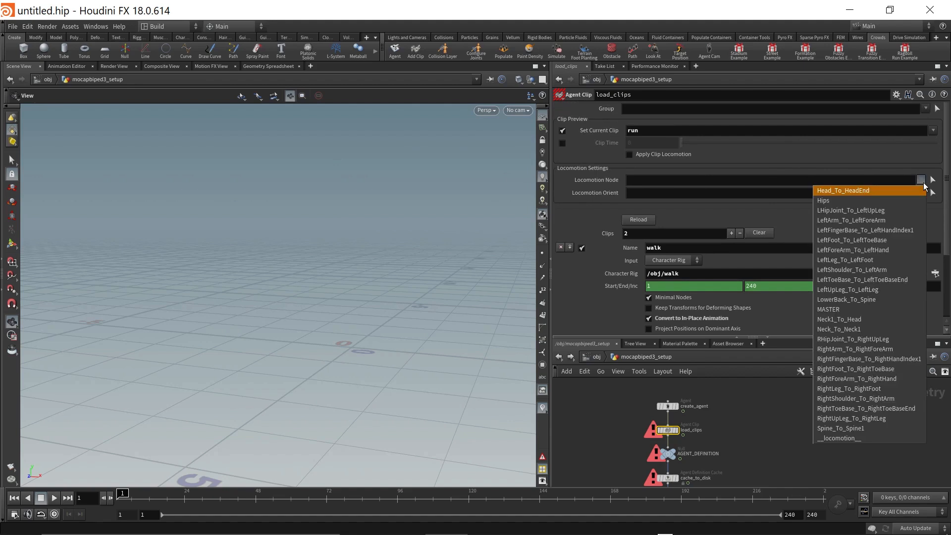
{"action": "left_click", "coordinate": [886, 201]}
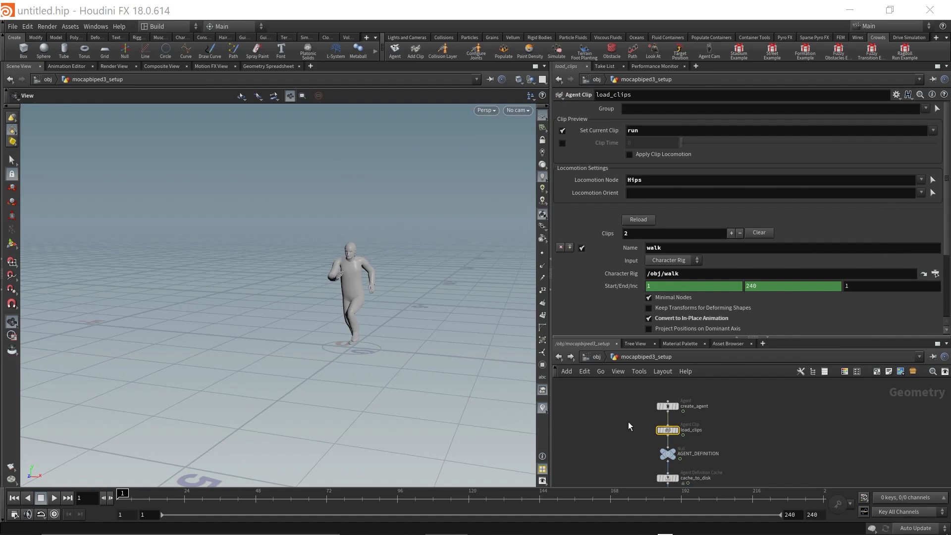
Go inside the walk character's network and hide the other objects in the viewport.
{"action": "key", "text": "u"}
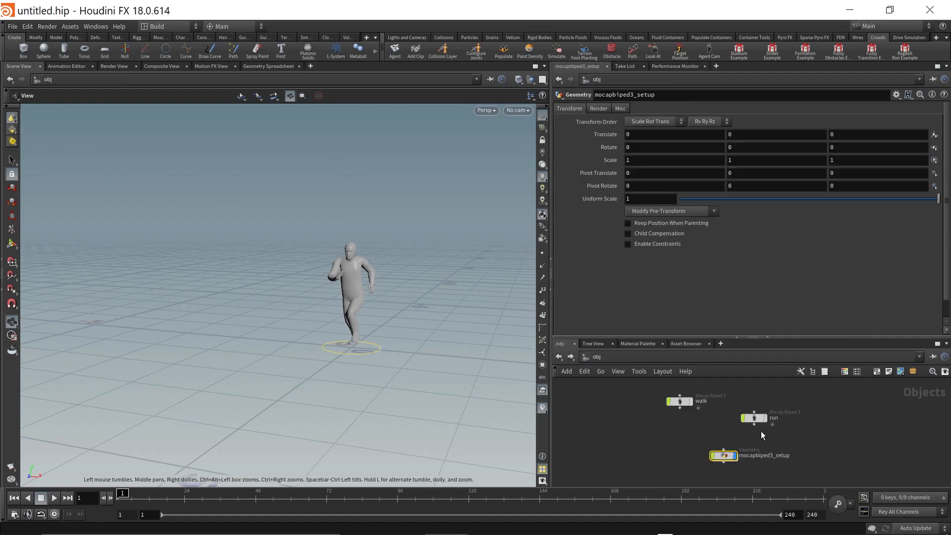
{"action": "double_click", "coordinate": [679, 408]}
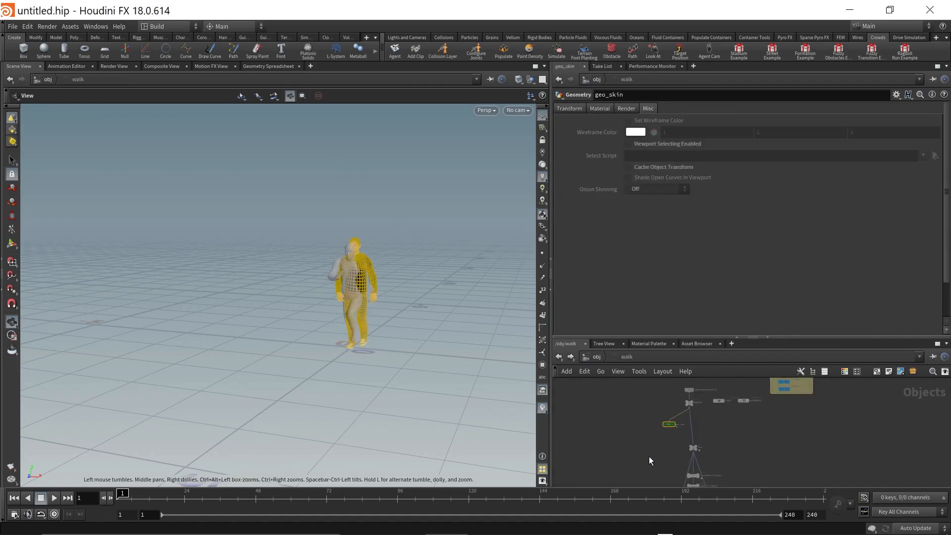
{"action": "left_click", "coordinate": [531, 79]}
{"action": "left_click", "coordinate": [564, 110]}
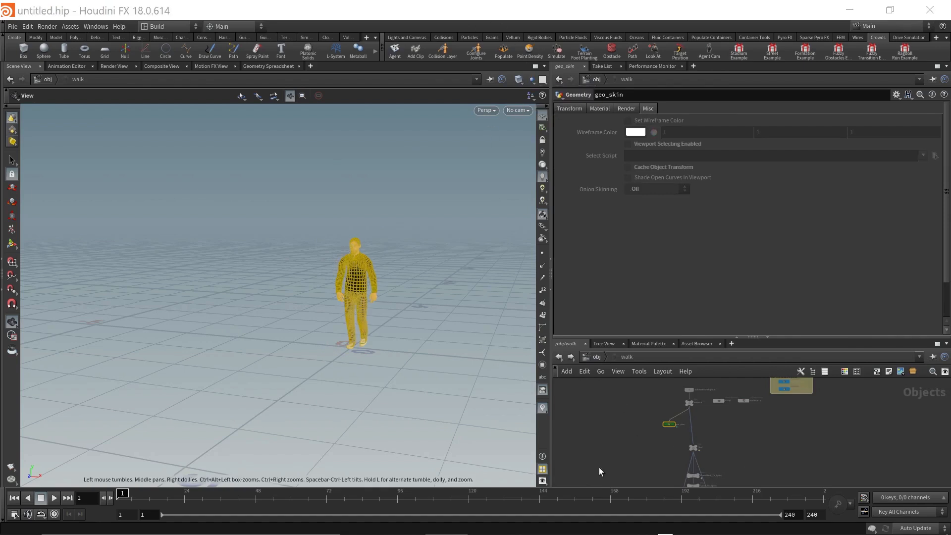
Select the Hips null in the walk rig and examine the bone hierarchy connected below it.
{"action": "scroll", "coordinate": [668, 441], "scroll_direction": "up", "scroll_amount": 2}
{"action": "scroll", "coordinate": [703, 408], "scroll_direction": "down", "scroll_amount": 5}
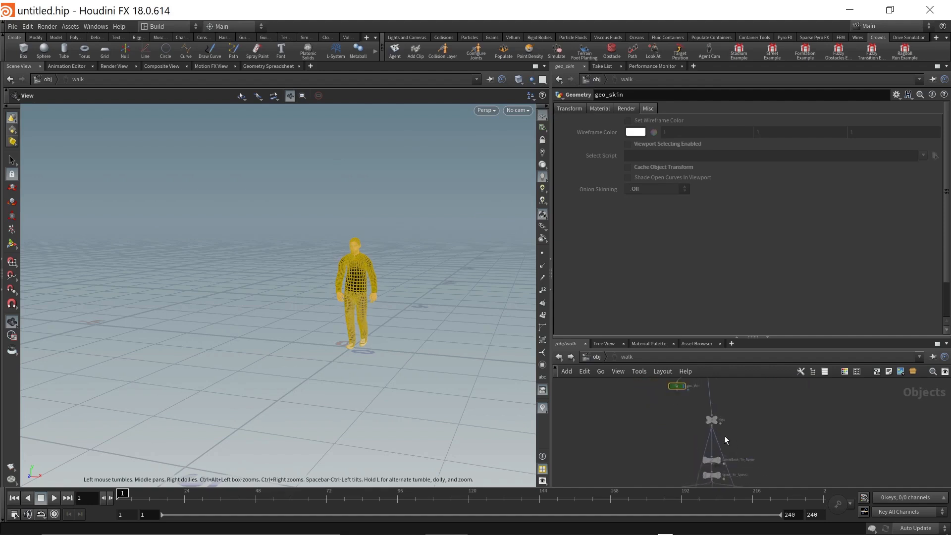
{"action": "scroll", "coordinate": [721, 424], "scroll_direction": "up", "scroll_amount": 5}
{"action": "left_click", "coordinate": [709, 425]}
{"action": "scroll", "coordinate": [762, 436], "scroll_direction": "down", "scroll_amount": 6}
{"action": "middle_click_drag", "start_coordinate": [762, 438], "coordinate": [751, 395]}
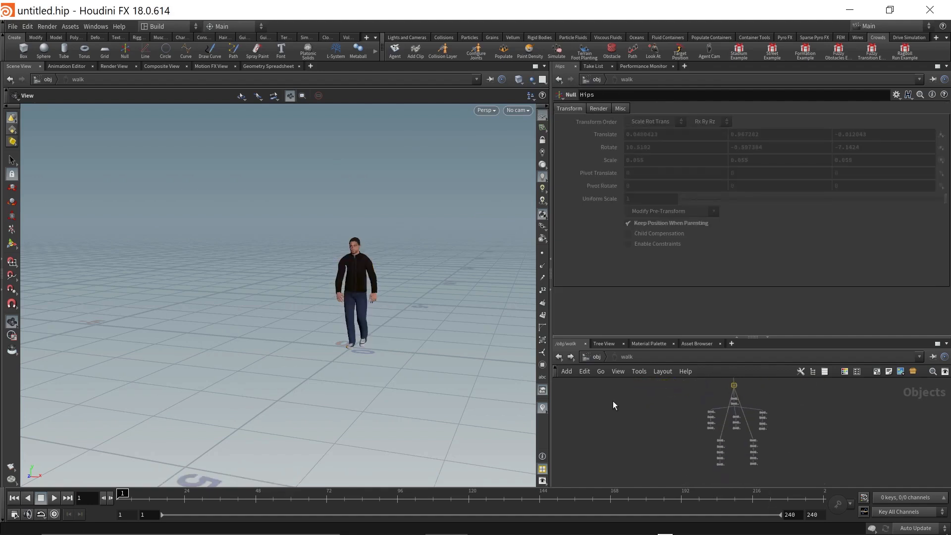
Leave the walk character's network and go inside the mocapbiped3_setup geometry network.
{"action": "left_click", "coordinate": [558, 357]}
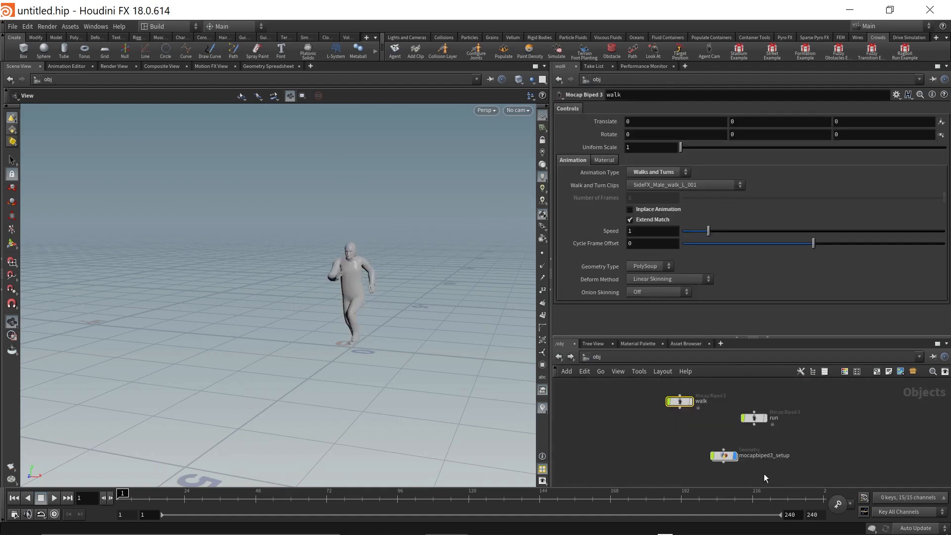
{"action": "left_click", "coordinate": [701, 430]}
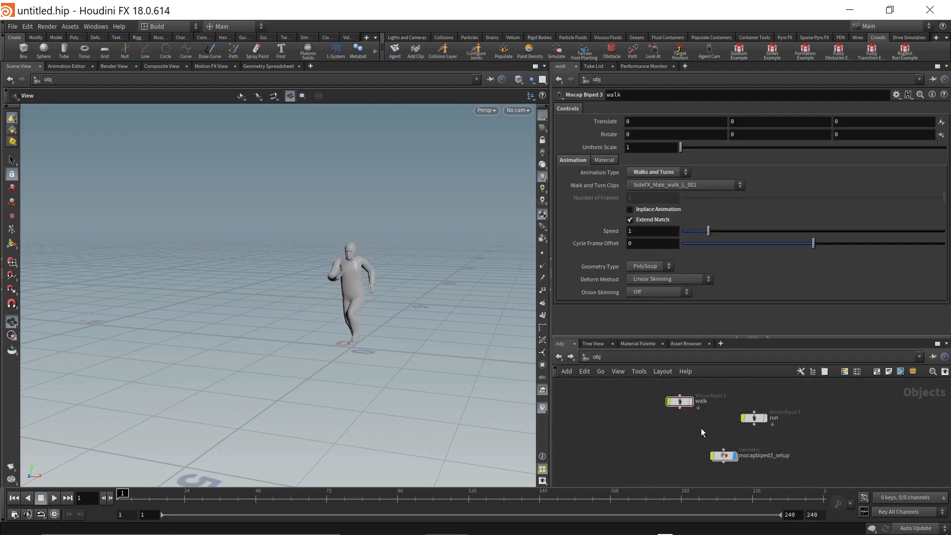
{"action": "double_click", "coordinate": [724, 457]}
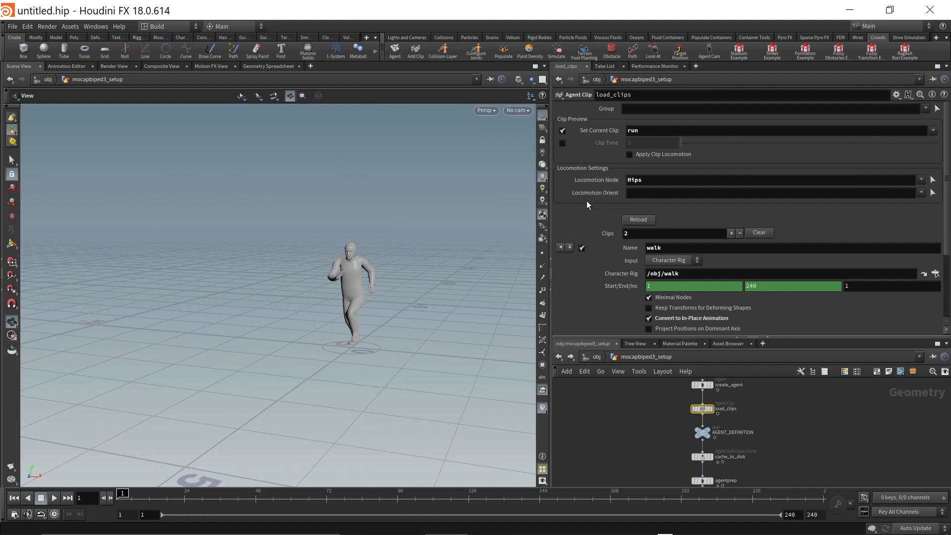
Set the Locomotion Orient of the load_clips node to RightUpLeg_To_RightLeg.
{"action": "mouse_move", "coordinate": [592, 193]}
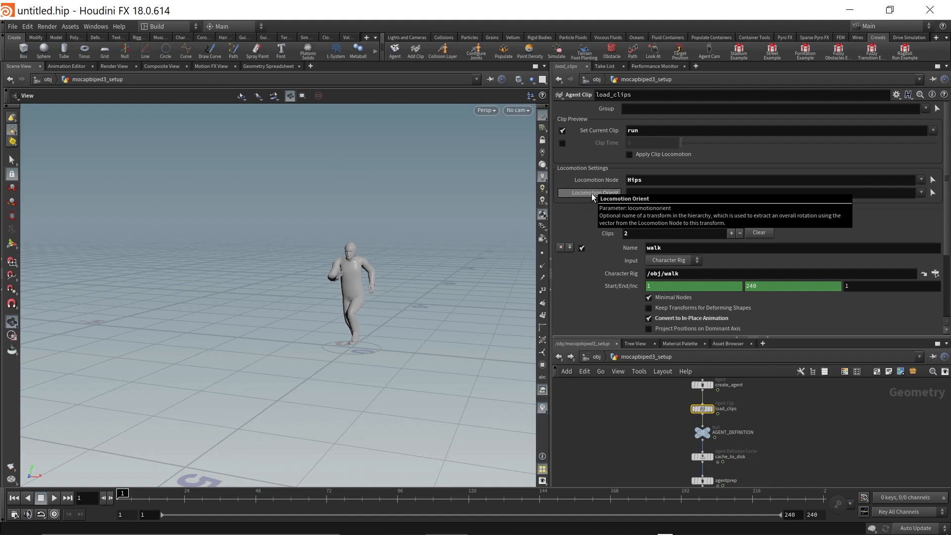
{"action": "mouse_move", "coordinate": [585, 266]}
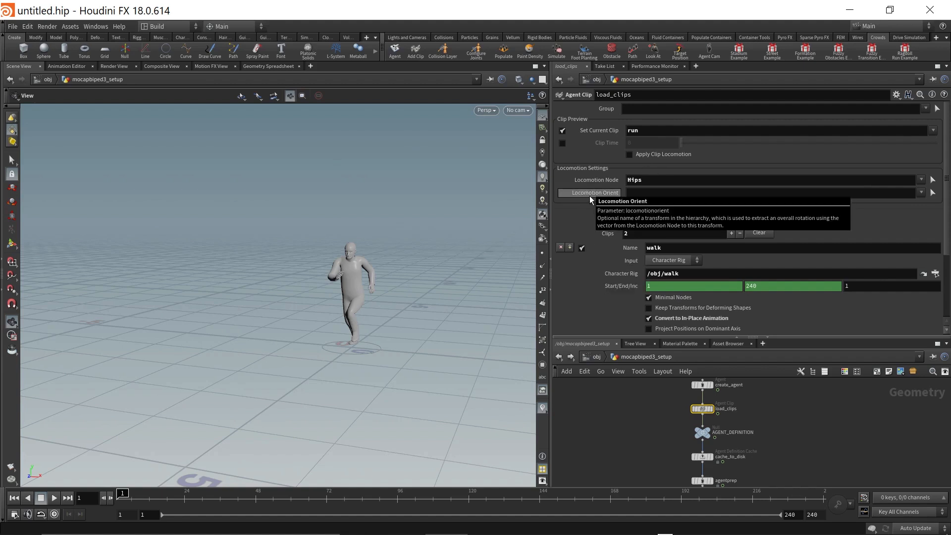
{"action": "left_click", "coordinate": [920, 193]}
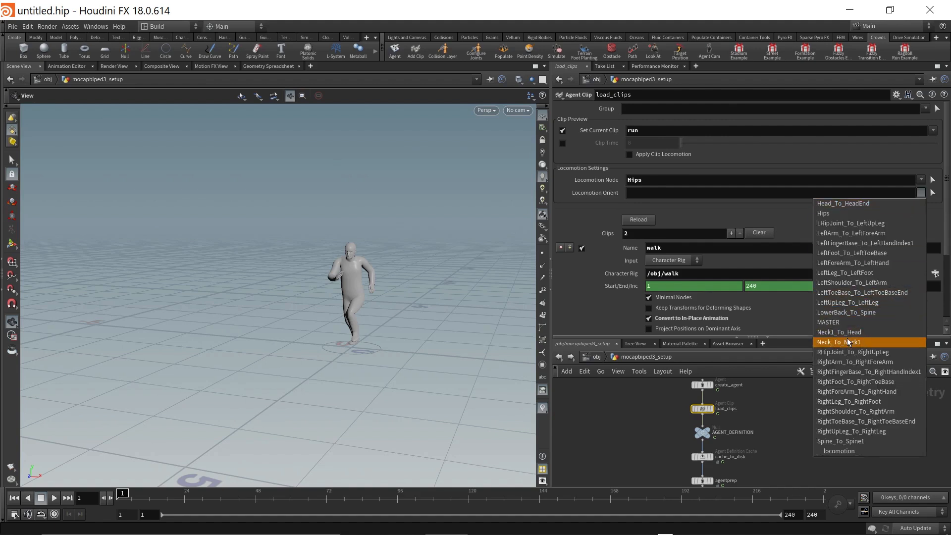
{"action": "left_click", "coordinate": [877, 433]}
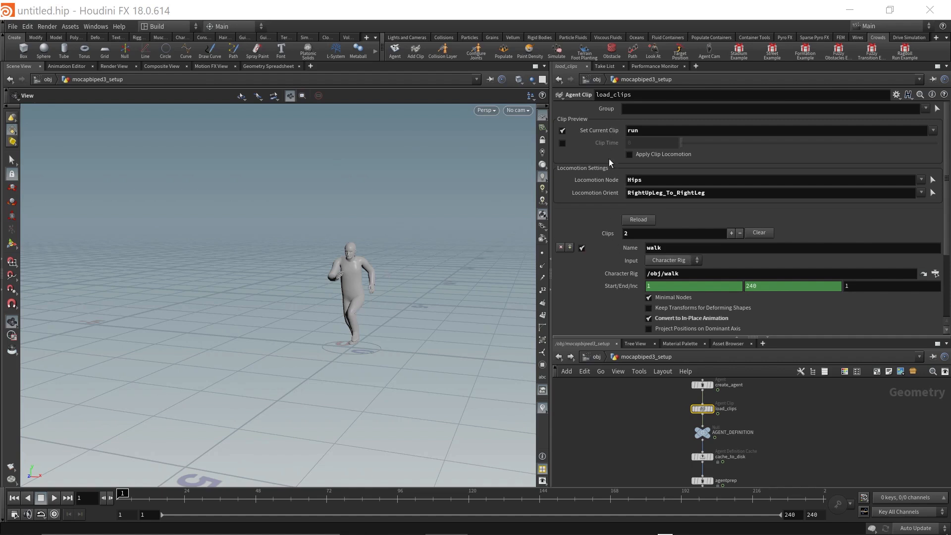
Review the walk and run clip settings on load_clips and the chain of nodes in mocapbiped3_setup.
{"action": "scroll", "coordinate": [597, 254], "scroll_direction": "down", "scroll_amount": 4}
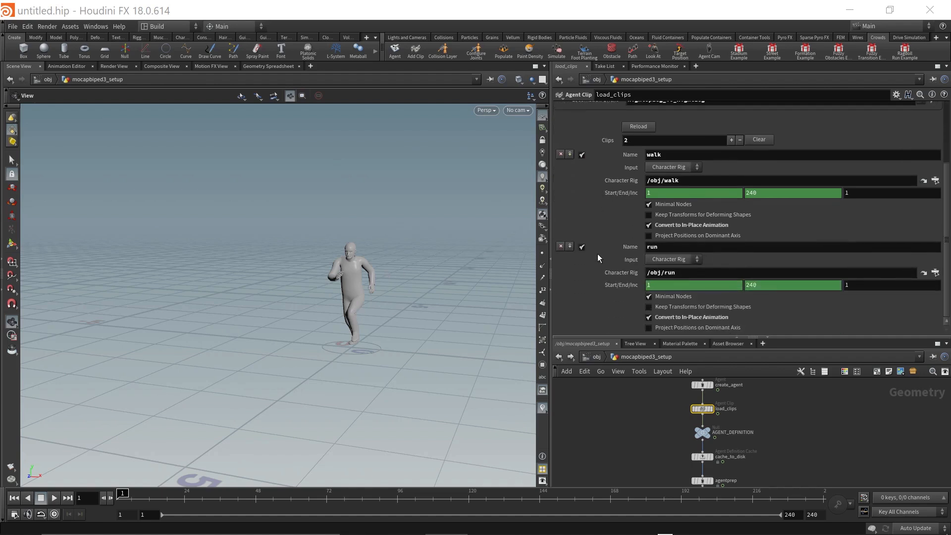
{"action": "middle_click_drag", "start_coordinate": [661, 417], "coordinate": [650, 438]}
{"action": "left_click_drag", "start_coordinate": [661, 337], "coordinate": [662, 332]}
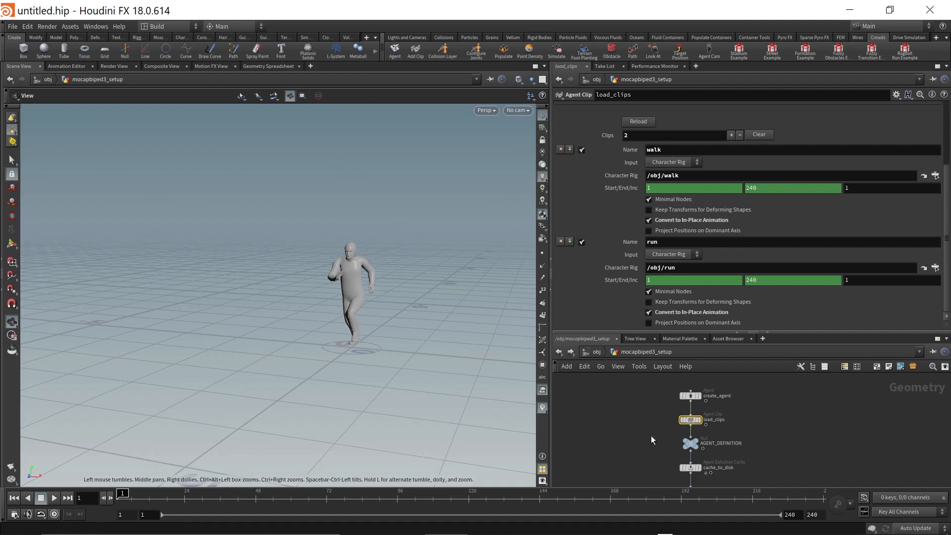
{"action": "scroll", "coordinate": [631, 421], "scroll_direction": "down", "scroll_amount": 2}
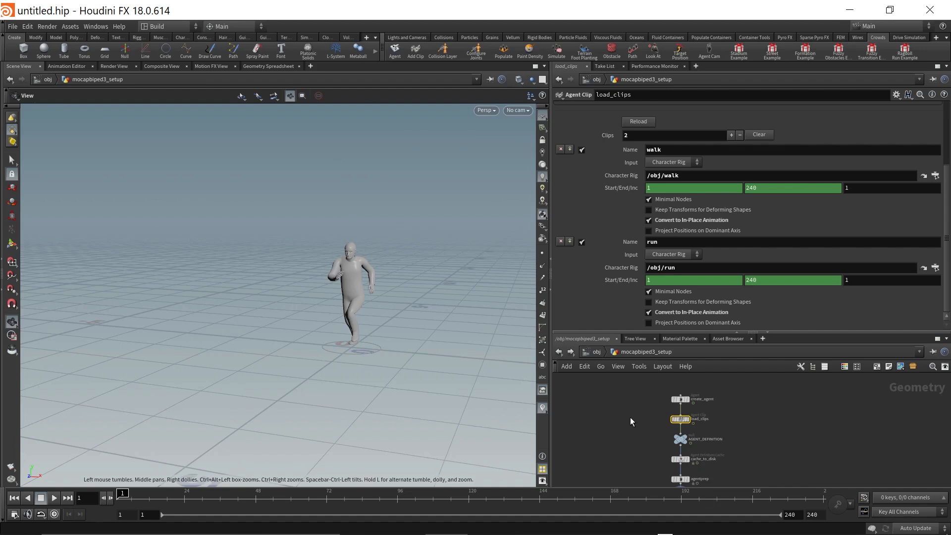
{"action": "scroll", "coordinate": [630, 417], "scroll_direction": "down", "scroll_amount": 1}
{"action": "scroll", "coordinate": [629, 417], "scroll_direction": "down", "scroll_amount": 1}
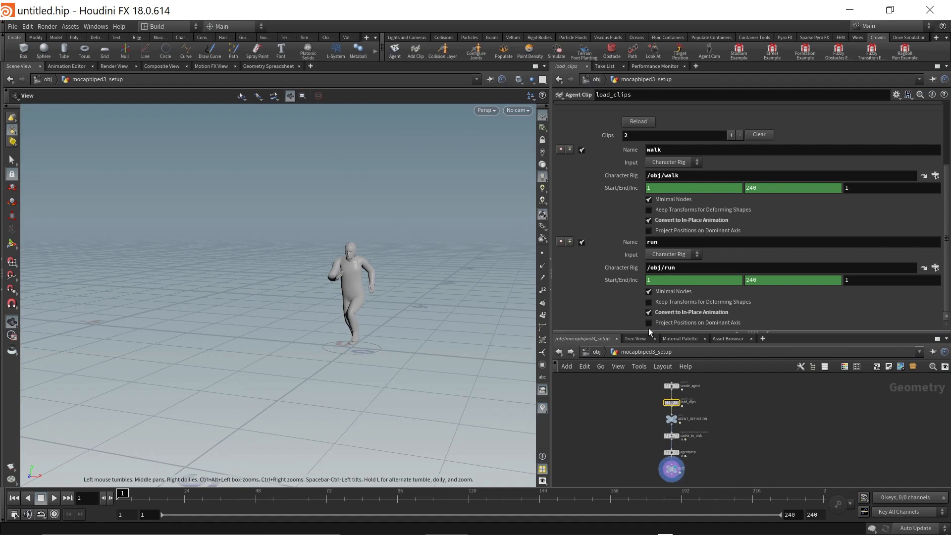
{"action": "left_click_drag", "start_coordinate": [638, 330], "coordinate": [638, 320]}
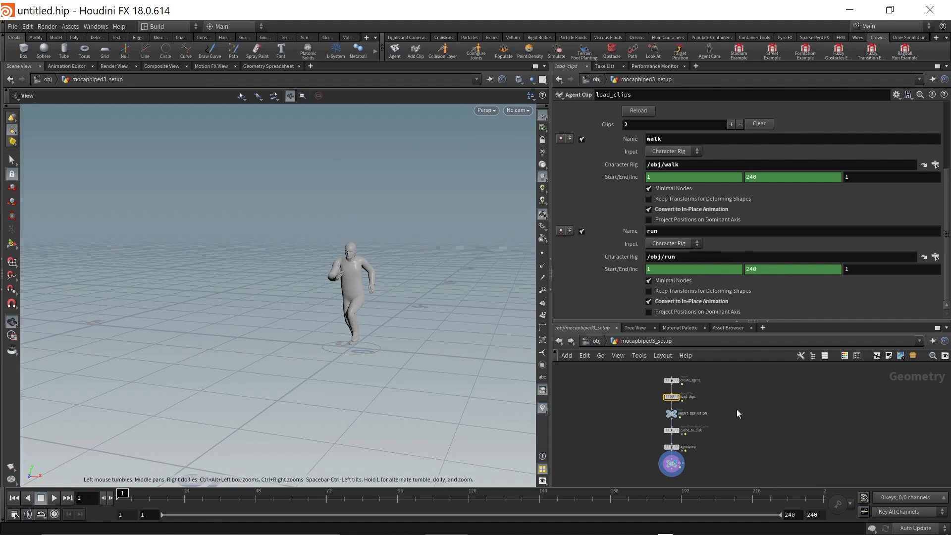
Return to the object level and line up the run node beside the walk node.
{"action": "key", "text": "u"}
{"action": "left_click_drag", "start_coordinate": [750, 413], "coordinate": [762, 397]}
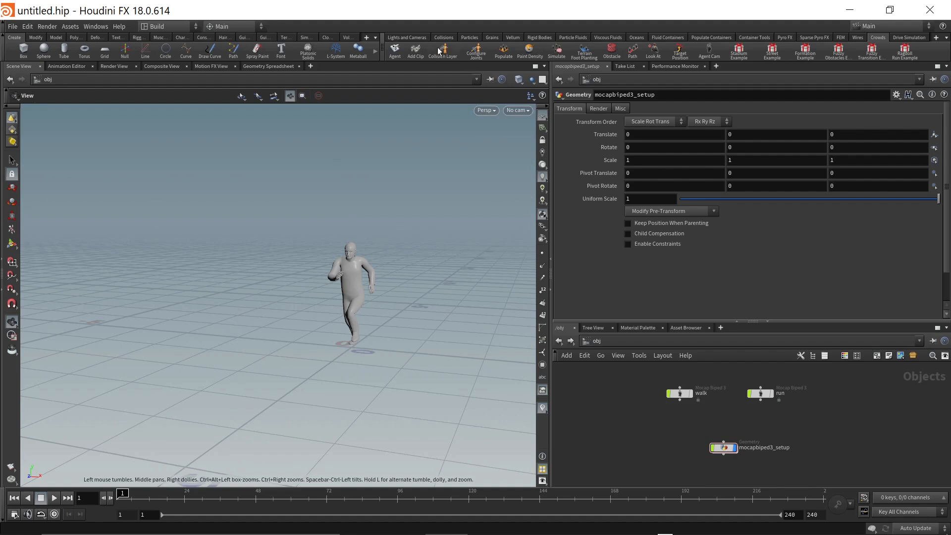
Try to add a collision layer to the agent, starting from the object level.
{"action": "right_click_drag", "start_coordinate": [343, 296], "coordinate": [381, 287]}
{"action": "middle_click_drag", "start_coordinate": [381, 287], "coordinate": [309, 288]}
{"action": "right_click_drag", "start_coordinate": [307, 287], "coordinate": [309, 280]}
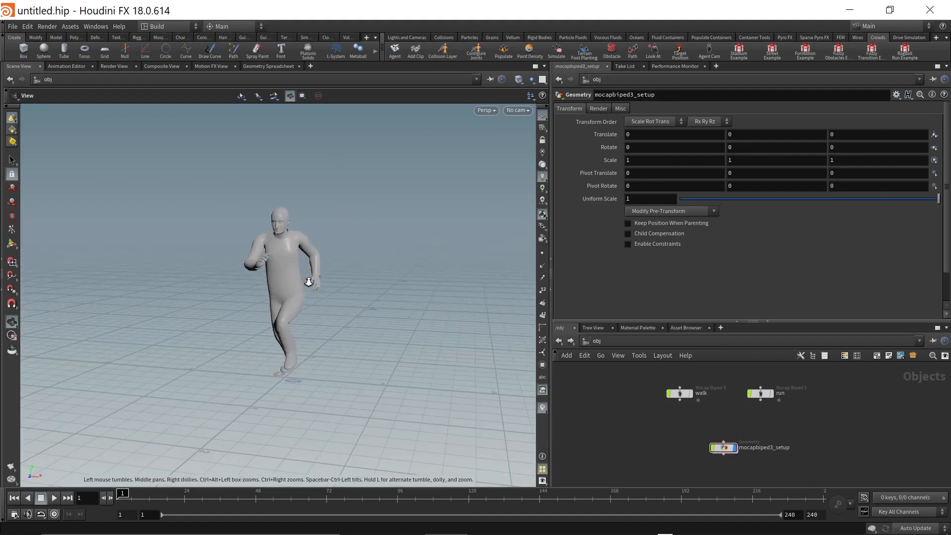
{"action": "left_click", "coordinate": [448, 55]}
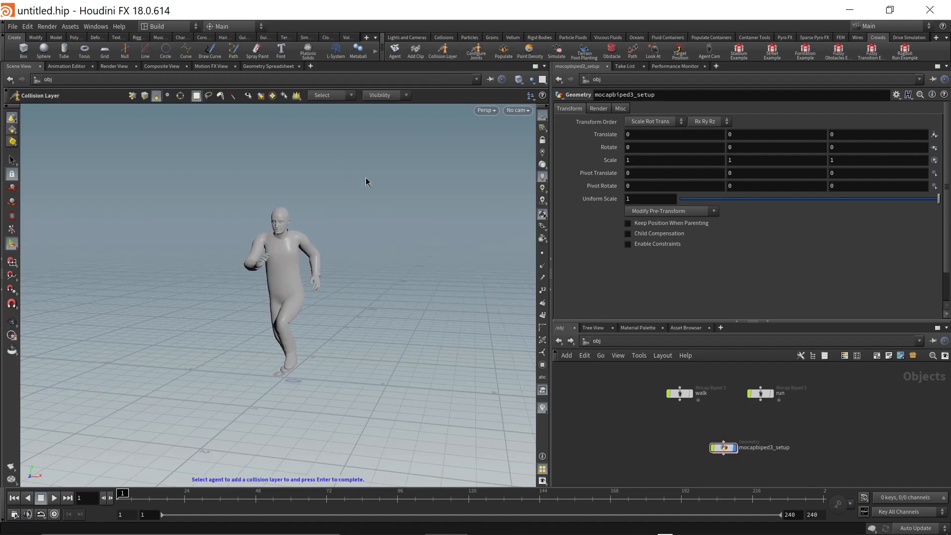
{"action": "left_click", "coordinate": [280, 278]}
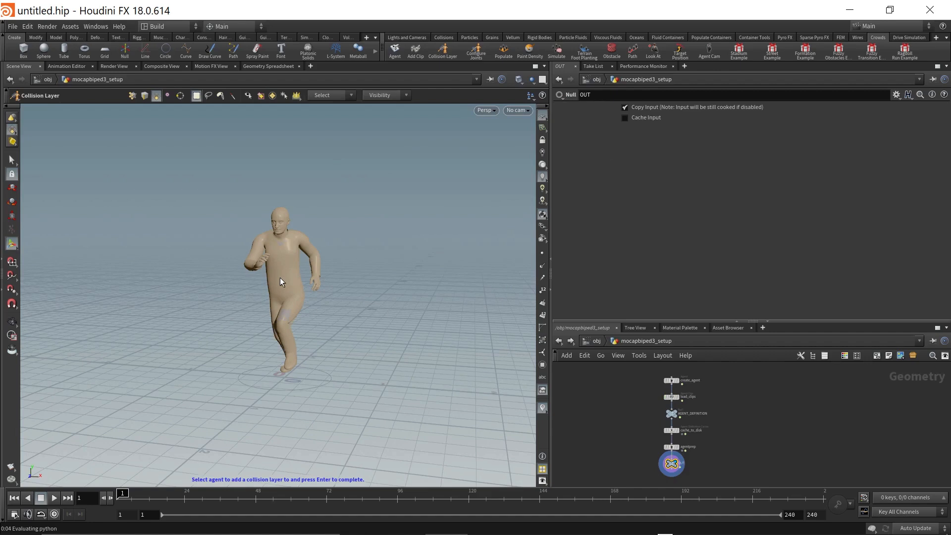
{"action": "key", "text": "Return"}
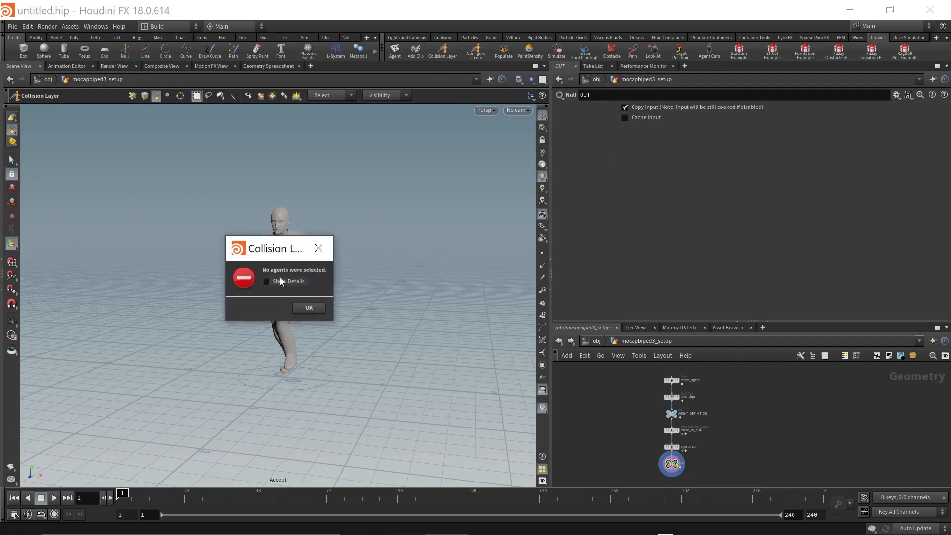
{"action": "left_click", "coordinate": [315, 308]}
{"action": "key", "text": "Escape"}
Add a collision layer to the agent inside the mocapbiped3_setup network with the Collision Layer tool.
{"action": "left_click_drag", "start_coordinate": [339, 368], "coordinate": [303, 360]}
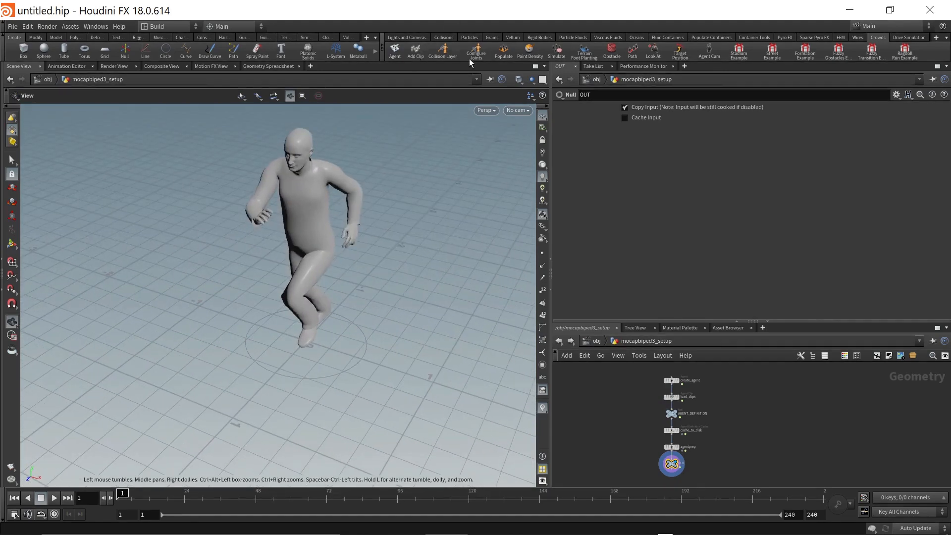
{"action": "left_click", "coordinate": [451, 55]}
{"action": "left_click", "coordinate": [305, 322]}
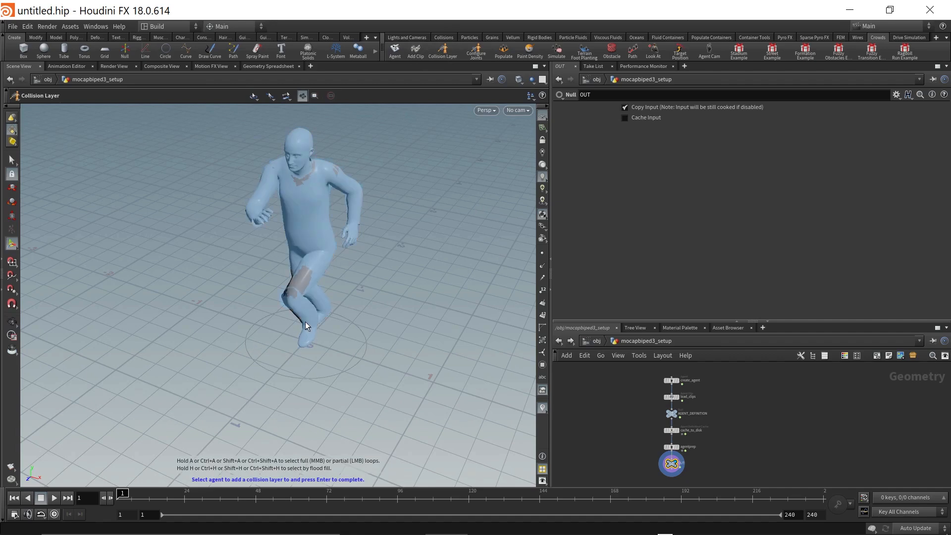
{"action": "left_click", "coordinate": [305, 322]}
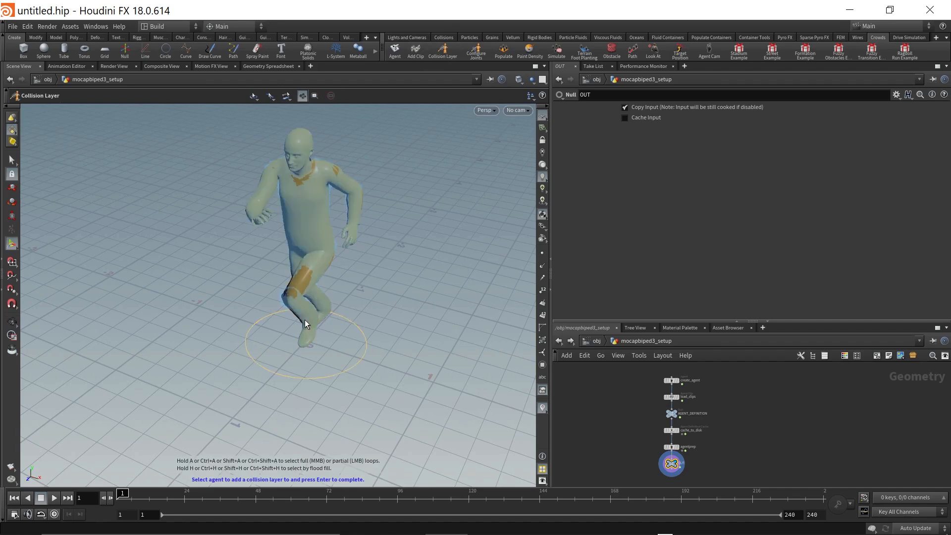
{"action": "key", "text": "Return"}
Examine the agent's collision shapes from several angles in both shaded and wireframe display.
{"action": "left_click_drag", "start_coordinate": [305, 319], "coordinate": [266, 300]}
{"action": "right_click_drag", "start_coordinate": [266, 300], "coordinate": [312, 277]}
{"action": "middle_click_drag", "start_coordinate": [312, 277], "coordinate": [283, 343]}
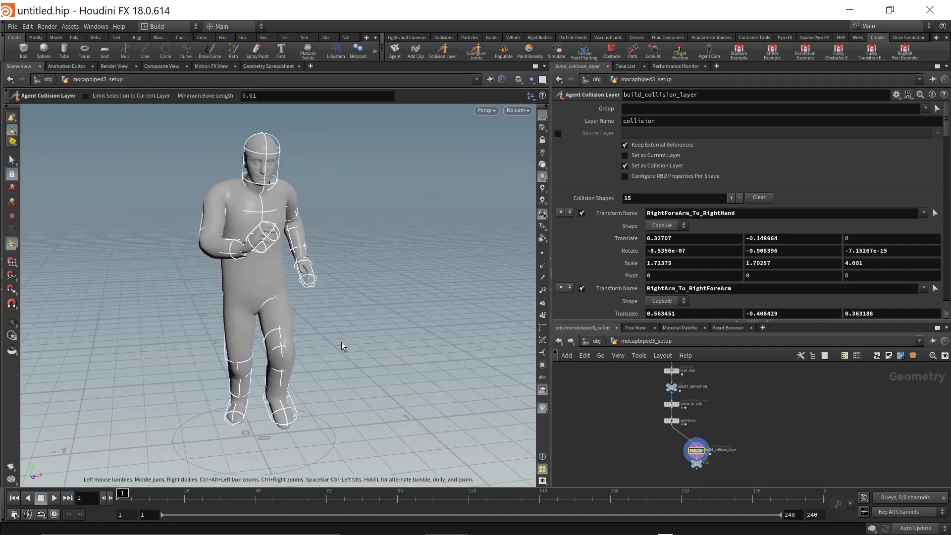
{"action": "scroll", "coordinate": [688, 462], "scroll_direction": "up", "scroll_amount": 5}
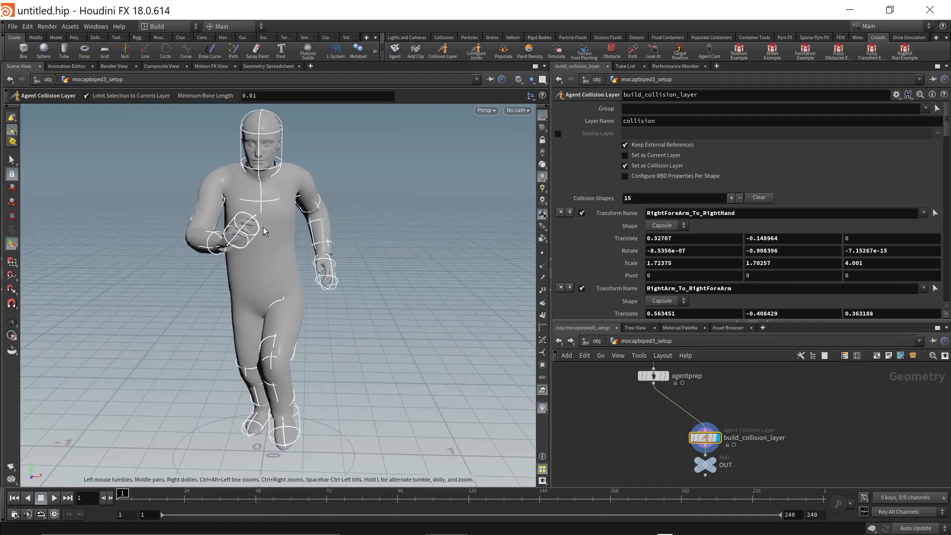
{"action": "right_click_drag", "start_coordinate": [228, 253], "coordinate": [252, 228], "text": "alt"}
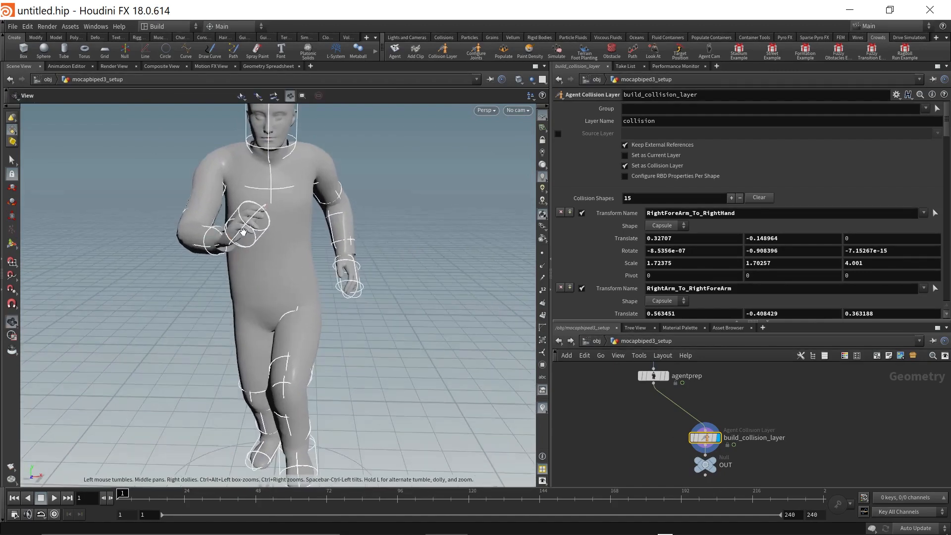
{"action": "left_click_drag", "start_coordinate": [232, 237], "coordinate": [263, 232], "text": "alt"}
{"action": "right_click_drag", "start_coordinate": [331, 336], "coordinate": [258, 355], "text": "alt"}
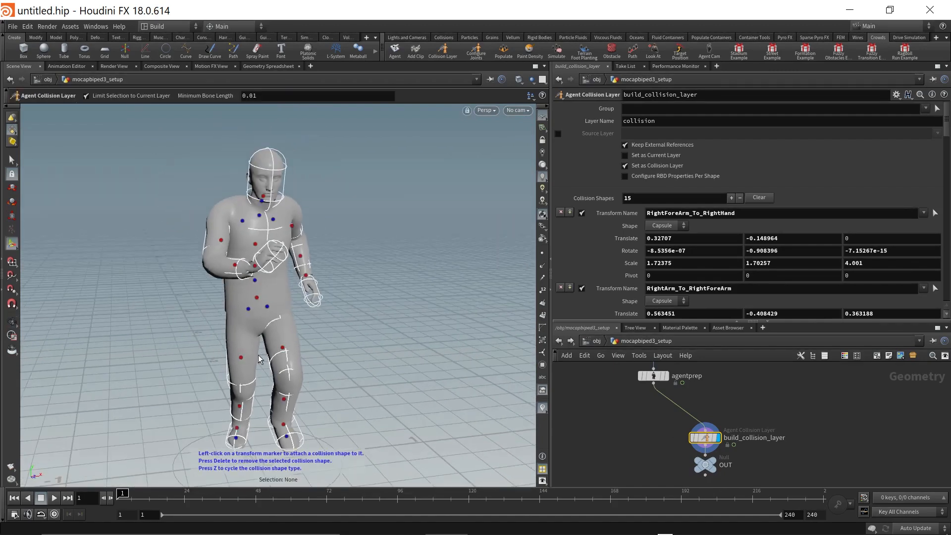
{"action": "key", "text": "shift+w"}
{"action": "right_click_drag", "start_coordinate": [269, 336], "coordinate": [314, 310], "text": "alt"}
{"action": "mouse_move", "coordinate": [314, 308]}
{"action": "left_mouse_down", "text": "alt"}
{"action": "mouse_move", "coordinate": [240, 291]}
{"action": "mouse_move", "coordinate": [154, 296]}
{"action": "mouse_move", "coordinate": [380, 297]}
{"action": "mouse_move", "coordinate": [262, 305]}
{"action": "left_mouse_up", "text": "alt"}
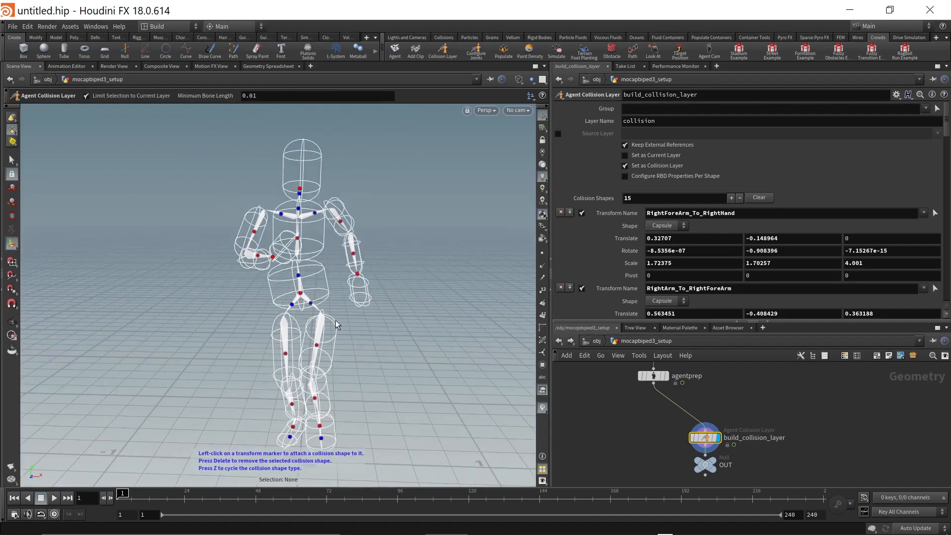
{"action": "key", "text": "shift+w"}
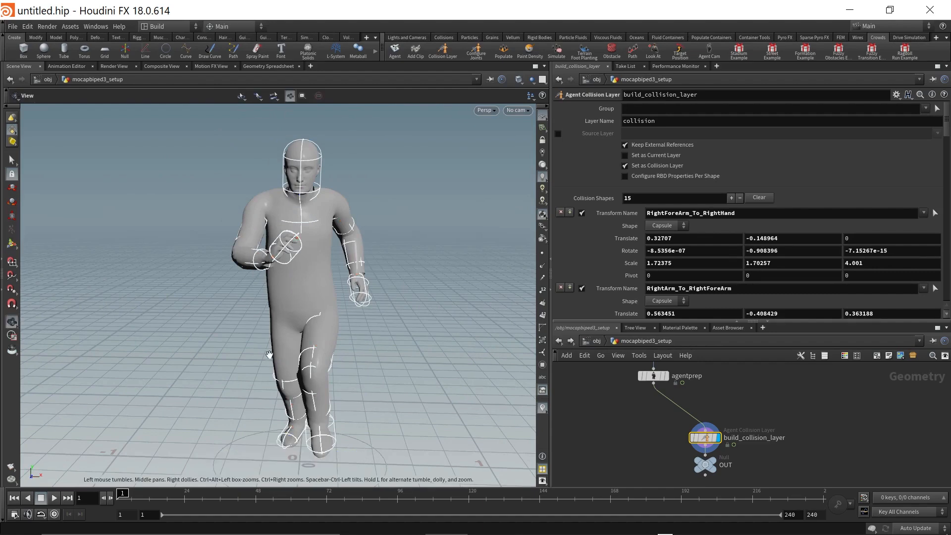
{"action": "left_click_drag", "start_coordinate": [296, 406], "coordinate": [328, 350], "text": "alt"}
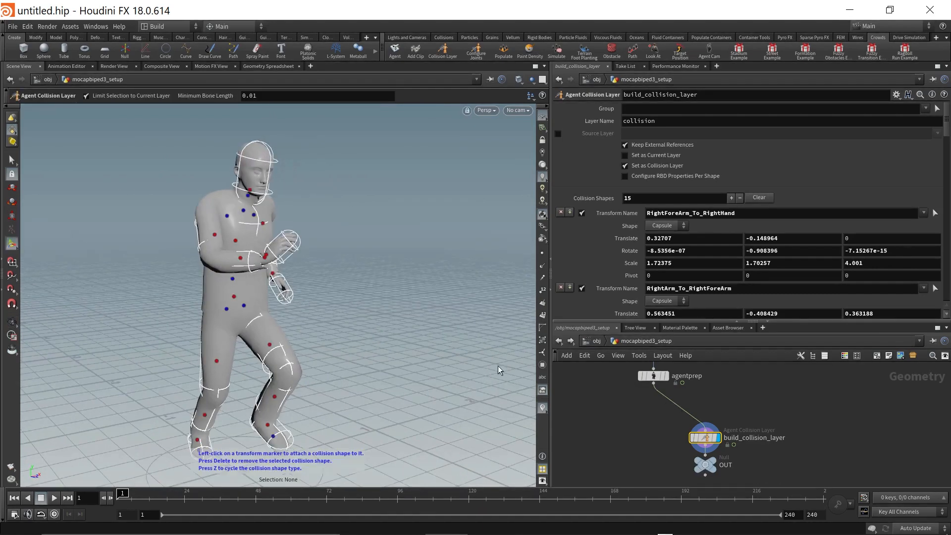
Go inside the walk character's network and examine the bones connected below the Hips null.
{"action": "left_click", "coordinate": [596, 345]}
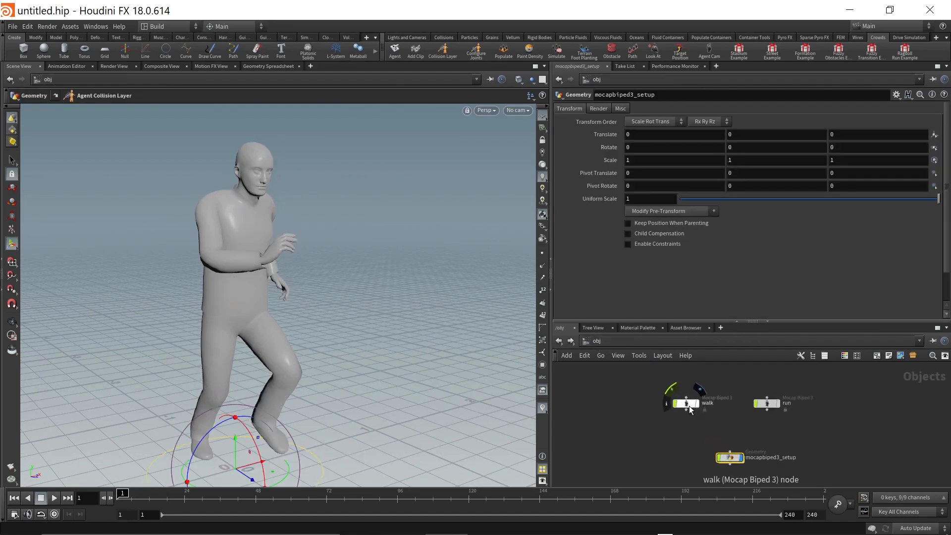
{"action": "left_click", "coordinate": [689, 406]}
{"action": "scroll", "coordinate": [741, 415], "scroll_direction": "up", "scroll_amount": 4}
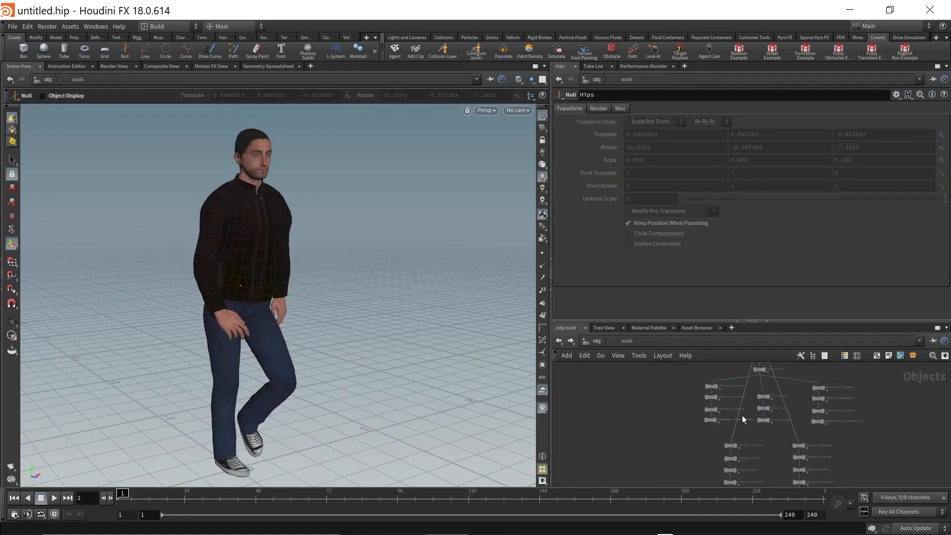
{"action": "scroll", "coordinate": [708, 384], "scroll_direction": "up", "scroll_amount": 4}
{"action": "left_click", "coordinate": [708, 384]}
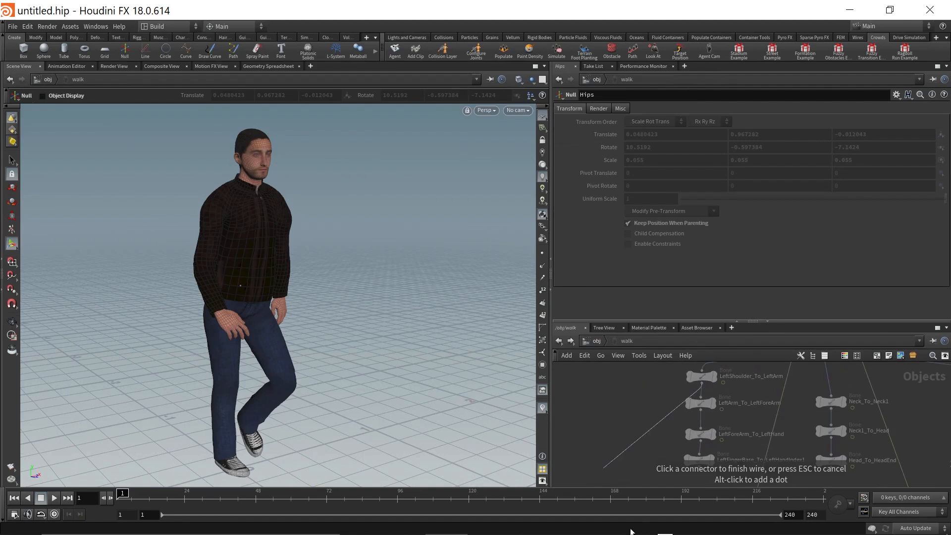
{"action": "key", "text": "Escape"}
{"action": "scroll", "coordinate": [684, 450], "scroll_direction": "down", "scroll_amount": 8}
{"action": "scroll", "coordinate": [684, 445], "scroll_direction": "up", "scroll_amount": 3}
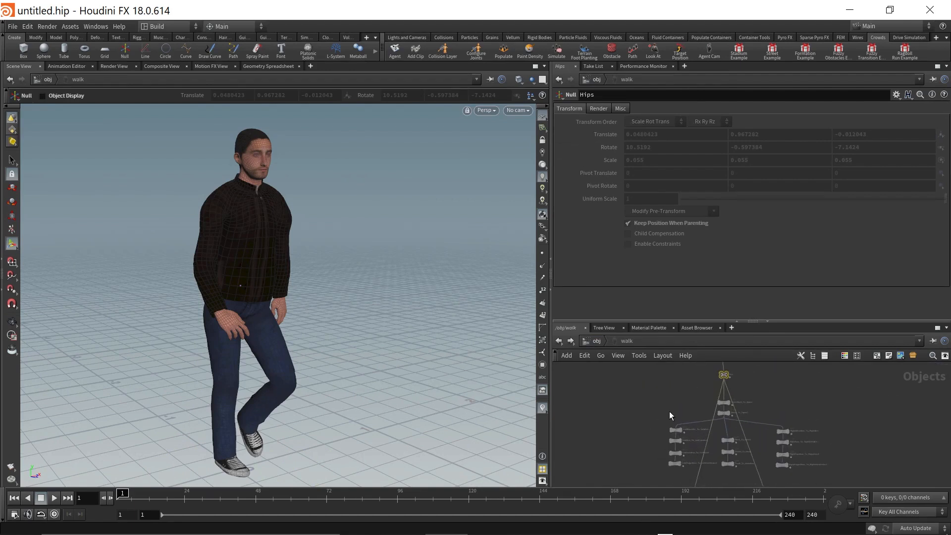
{"action": "scroll", "coordinate": [678, 394], "scroll_direction": "down", "scroll_amount": 3}
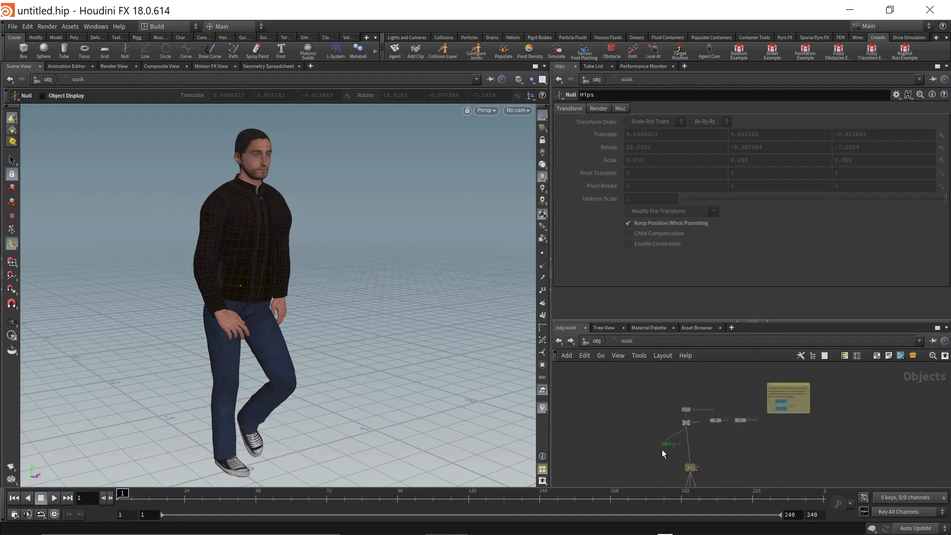
Look at the skin_geo_deform node inside the walk rig's geo_skin object and return to the object level.
{"action": "double_click", "coordinate": [673, 440]}
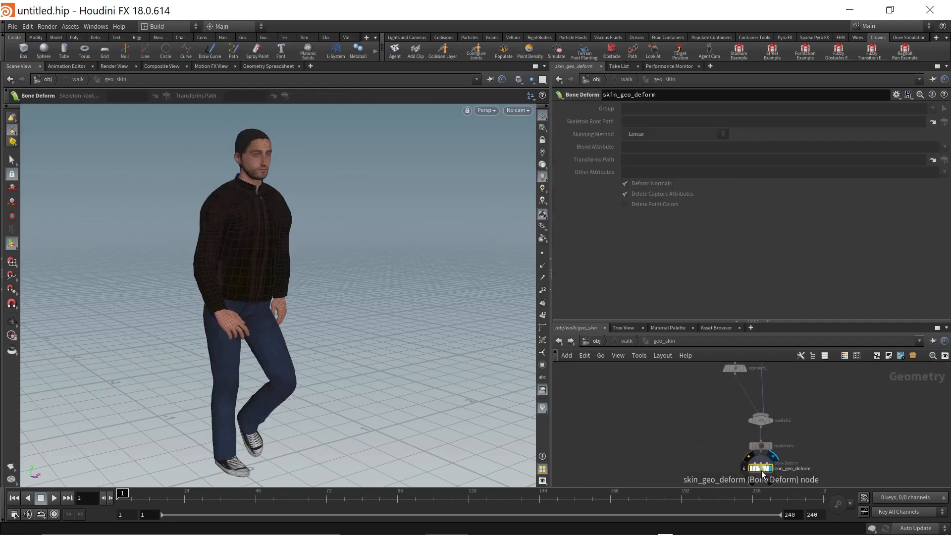
{"action": "scroll", "coordinate": [765, 476], "scroll_direction": "up", "scroll_amount": 5}
{"action": "scroll", "coordinate": [758, 472], "scroll_direction": "down", "scroll_amount": 4}
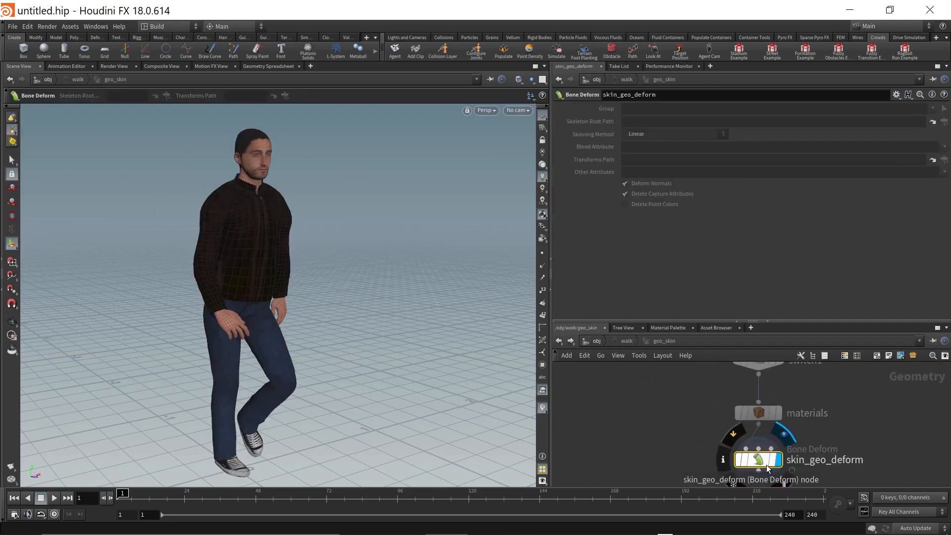
{"action": "key", "text": "u"}
{"action": "key", "text": "u"}
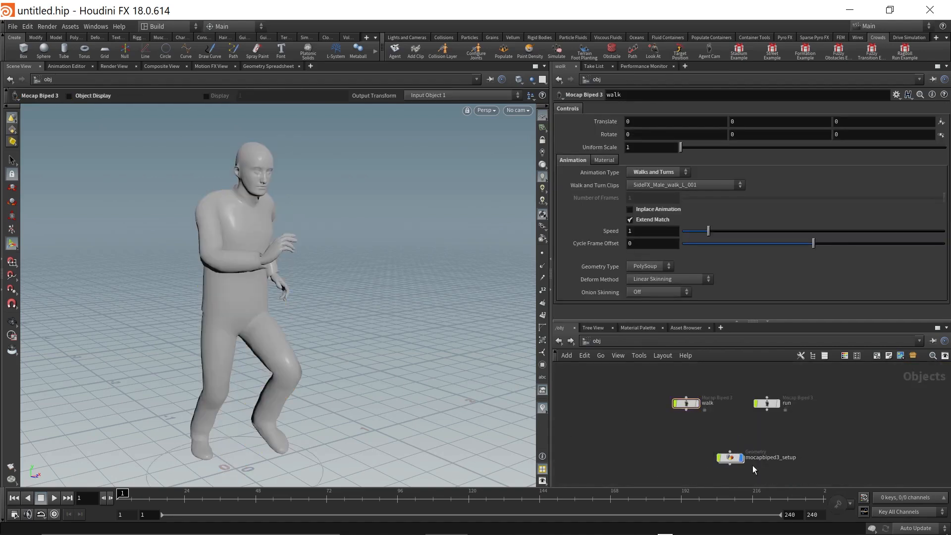
Go inside the mocapbiped3_setup network and examine the collision shapes around the agent's head, limbs and torso from several angles.
{"action": "double_click", "coordinate": [732, 457]}
{"action": "left_click_drag", "start_coordinate": [290, 361], "coordinate": [220, 327], "text": "alt"}
{"action": "key", "text": "Return"}
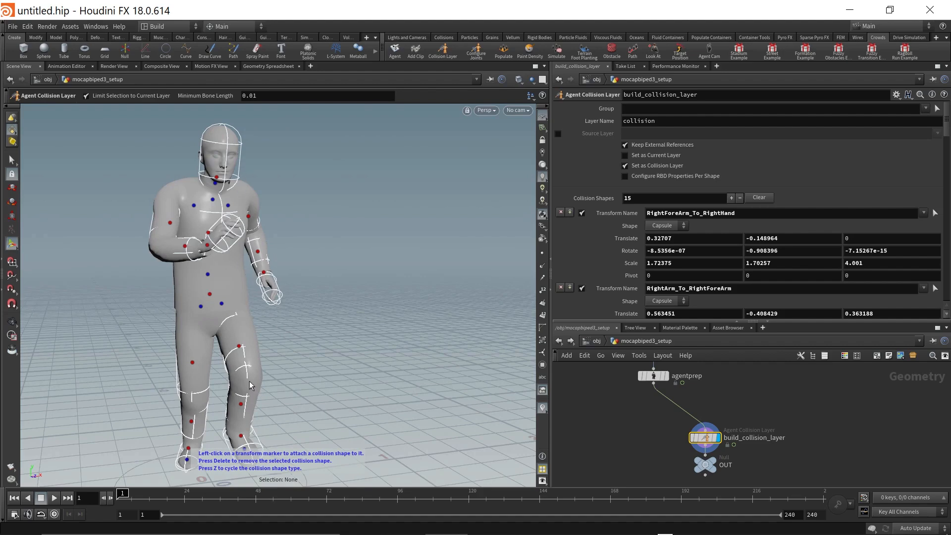
{"action": "key", "text": "Escape"}
{"action": "scroll", "coordinate": [284, 326], "scroll_direction": "down", "scroll_amount": 2}
{"action": "key", "text": "Return"}
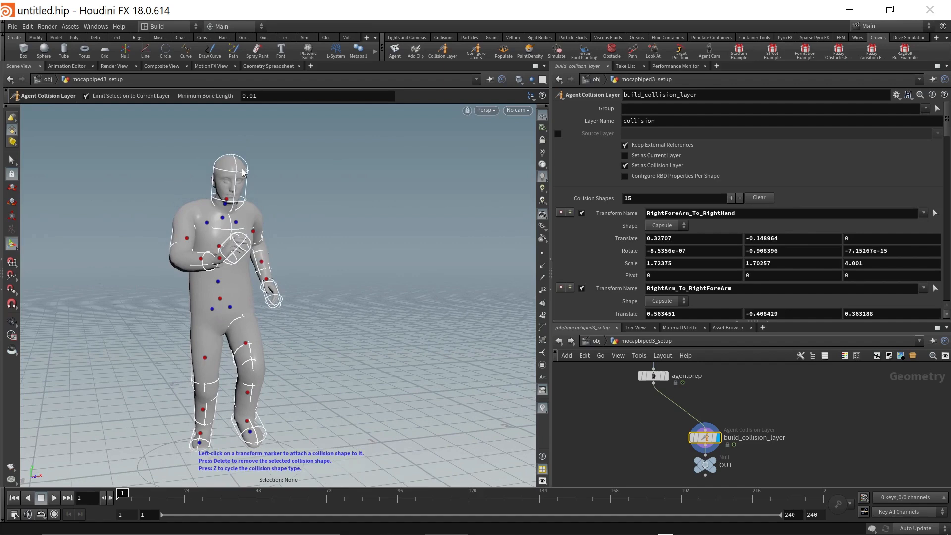
{"action": "key", "text": "Escape"}
{"action": "left_click_drag", "start_coordinate": [285, 382], "coordinate": [321, 381], "text": "alt"}
{"action": "right_click_drag", "start_coordinate": [320, 382], "coordinate": [235, 387], "text": "alt"}
{"action": "left_click_drag", "start_coordinate": [290, 380], "coordinate": [225, 385], "text": "alt"}
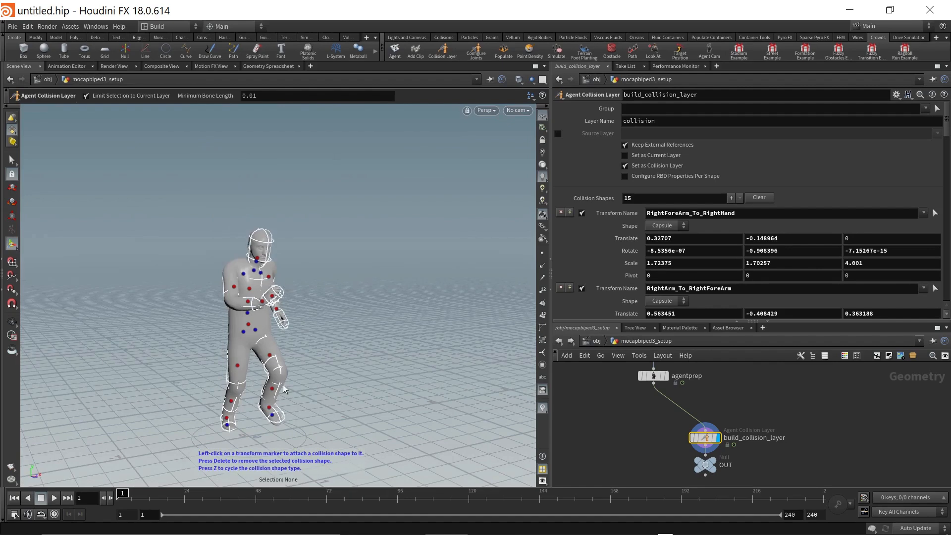
{"action": "mouse_move", "coordinate": [947, 123]}
{"action": "left_mouse_down"}
{"action": "mouse_move", "coordinate": [946, 230]}
{"action": "mouse_move", "coordinate": [943, 115]}
{"action": "left_mouse_up"}
{"action": "right_click_drag", "start_coordinate": [234, 341], "coordinate": [267, 327], "text": "alt"}
{"action": "left_click_drag", "start_coordinate": [267, 326], "coordinate": [225, 288], "text": "alt"}
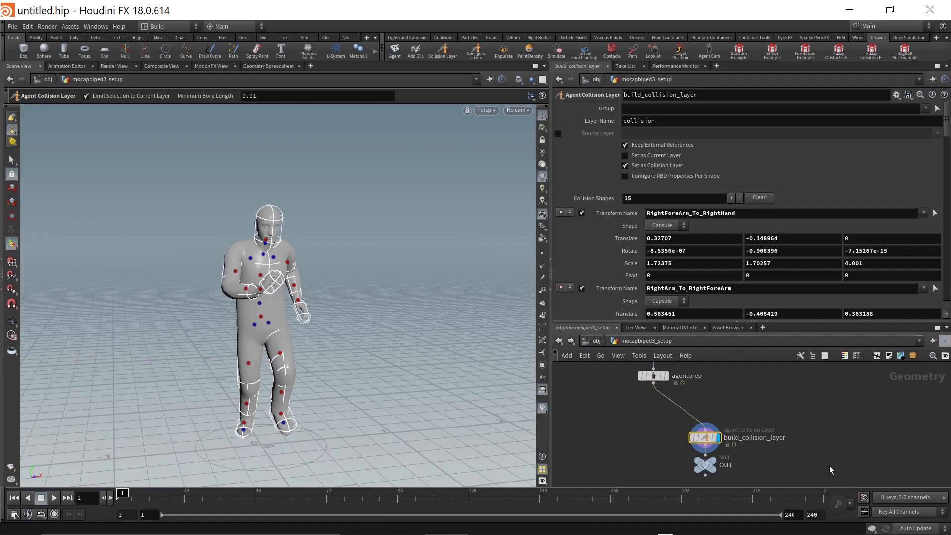
Move the OUT null further below build_collision_layer and review the shape type choices and transform settings of the collision shapes.
{"action": "middle_click_drag", "start_coordinate": [812, 466], "coordinate": [827, 443]}
{"action": "left_click_drag", "start_coordinate": [722, 444], "coordinate": [726, 482]}
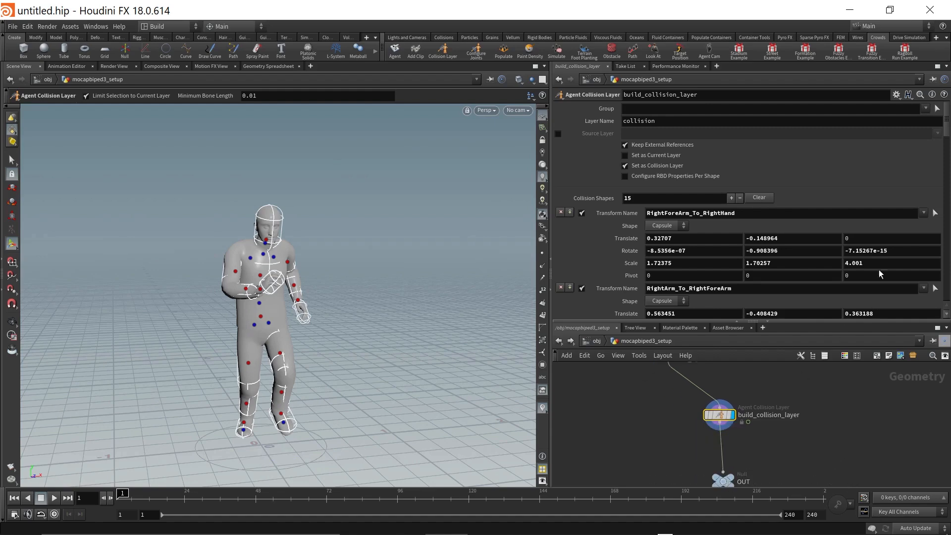
{"action": "mouse_move", "coordinate": [948, 121]}
{"action": "left_mouse_down"}
{"action": "mouse_move", "coordinate": [947, 167]}
{"action": "mouse_move", "coordinate": [945, 119]}
{"action": "left_mouse_up"}
{"action": "left_click", "coordinate": [666, 226]}
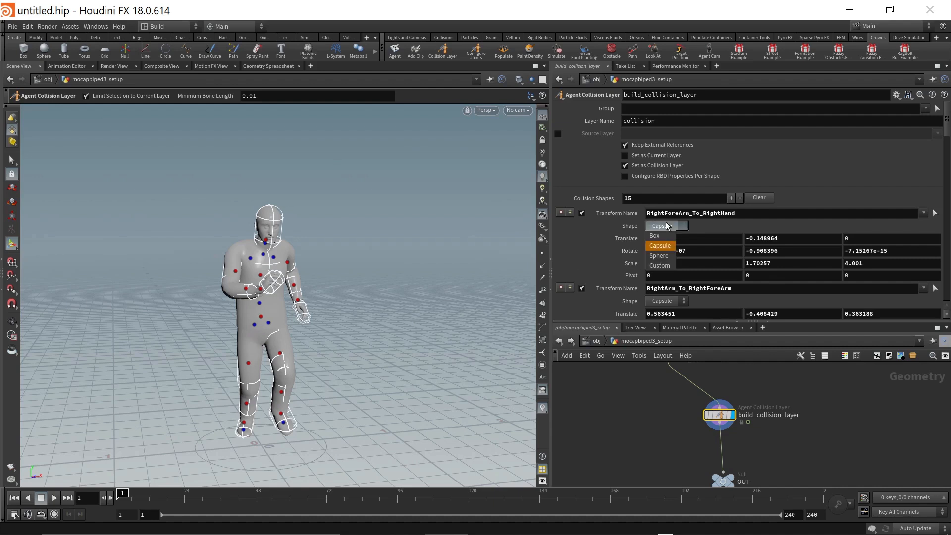
{"action": "left_click", "coordinate": [666, 226]}
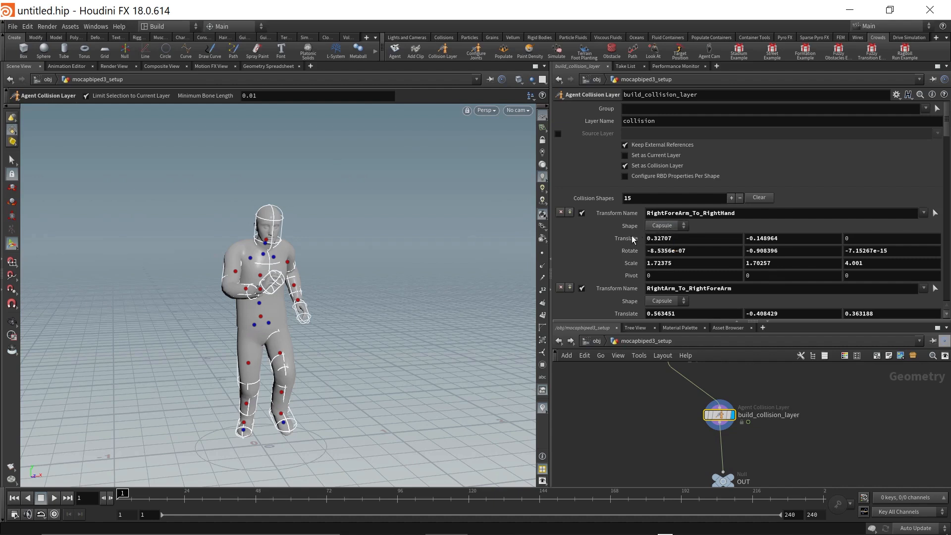
{"action": "scroll", "coordinate": [620, 242], "scroll_direction": "down", "scroll_amount": 1}
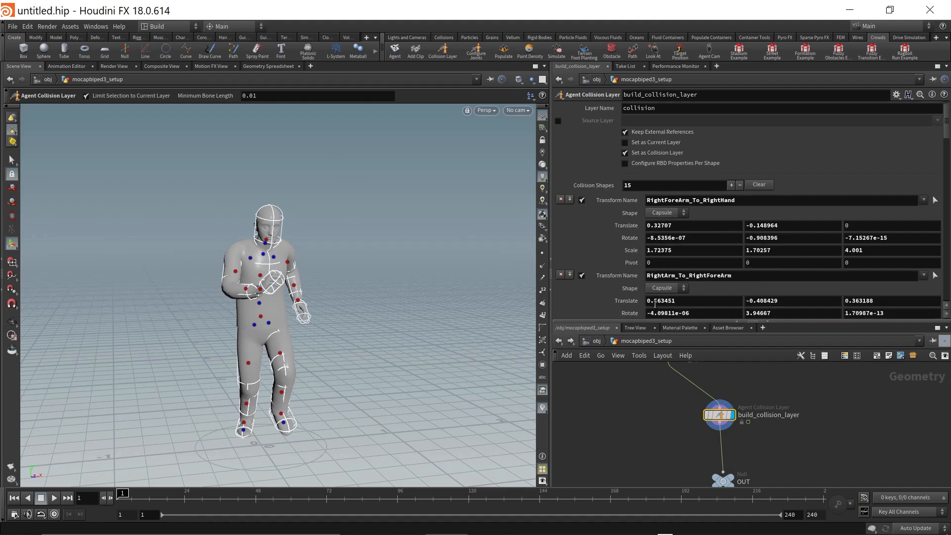
{"action": "scroll", "coordinate": [948, 118], "scroll_direction": "down", "scroll_amount": 5}
{"action": "mouse_move", "coordinate": [947, 127]}
{"action": "left_mouse_down"}
{"action": "mouse_move", "coordinate": [946, 301]}
{"action": "mouse_move", "coordinate": [946, 110]}
{"action": "left_mouse_up"}
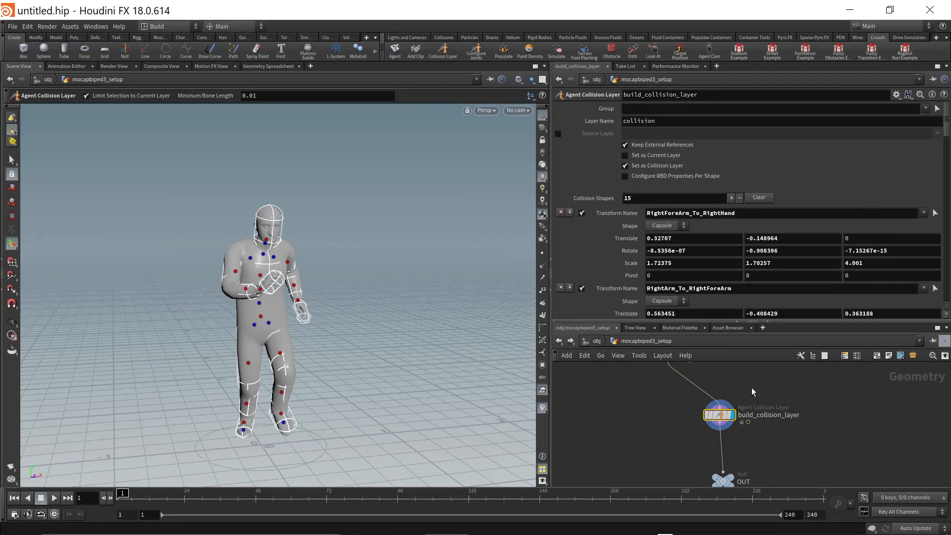
Add joint limits to the agent with the Configure Joints tool and move the OUT null apart from TEST_RAGDOLL_SIM.
{"action": "scroll", "coordinate": [656, 423], "scroll_direction": "down", "scroll_amount": 3}
{"action": "middle_click_drag", "start_coordinate": [666, 415], "coordinate": [682, 451]}
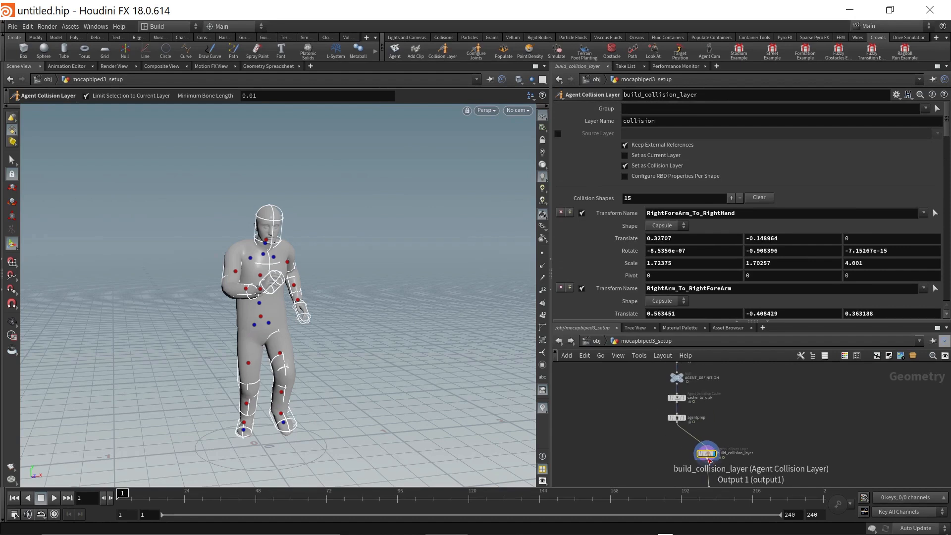
{"action": "left_click_drag", "start_coordinate": [708, 454], "coordinate": [714, 454]}
{"action": "middle_click_drag", "start_coordinate": [673, 458], "coordinate": [672, 429]}
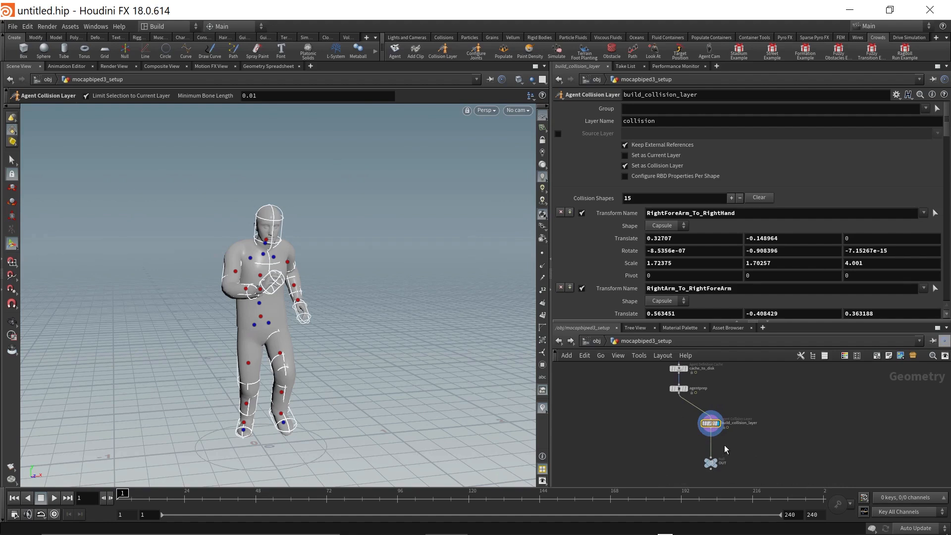
{"action": "left_click", "coordinate": [478, 53]}
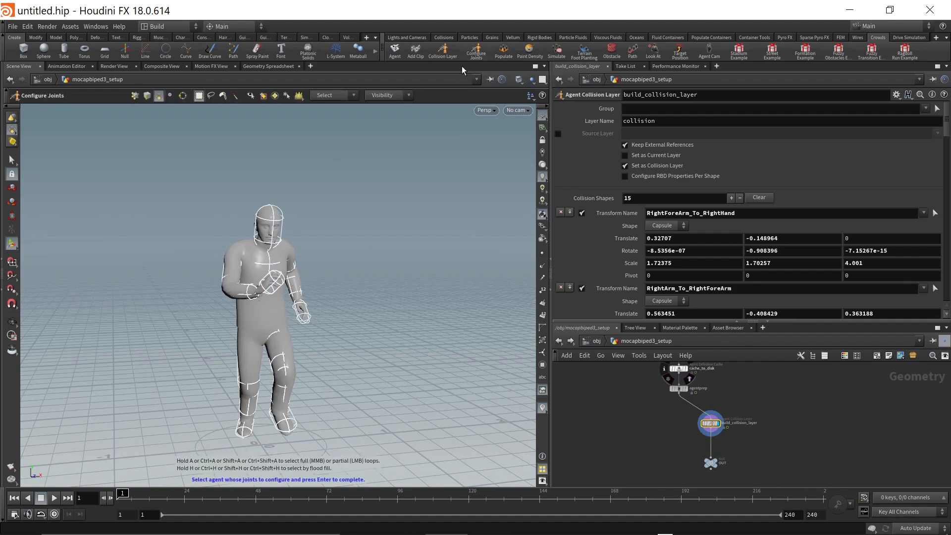
{"action": "left_click", "coordinate": [248, 364]}
{"action": "key", "text": "Return"}
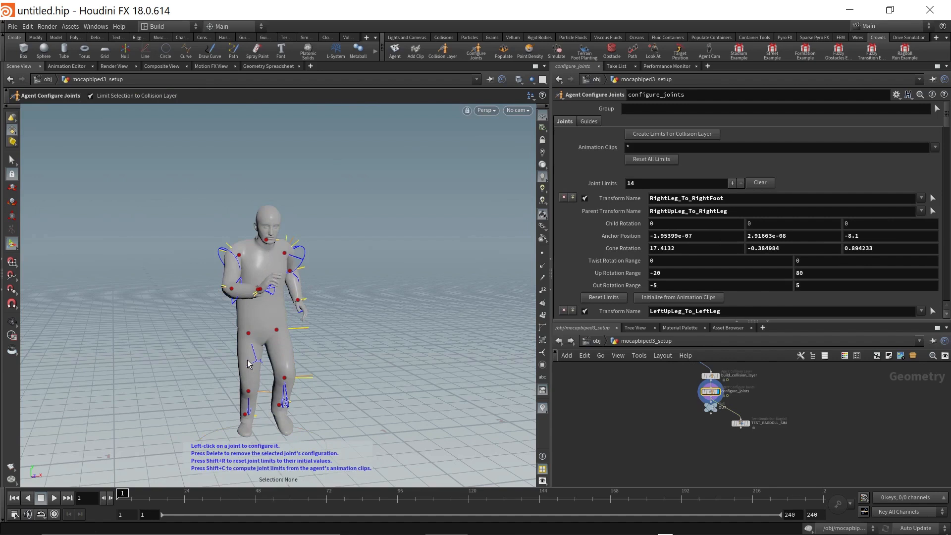
{"action": "scroll", "coordinate": [718, 416], "scroll_direction": "up", "scroll_amount": 3}
{"action": "left_click_drag", "start_coordinate": [712, 399], "coordinate": [678, 434]}
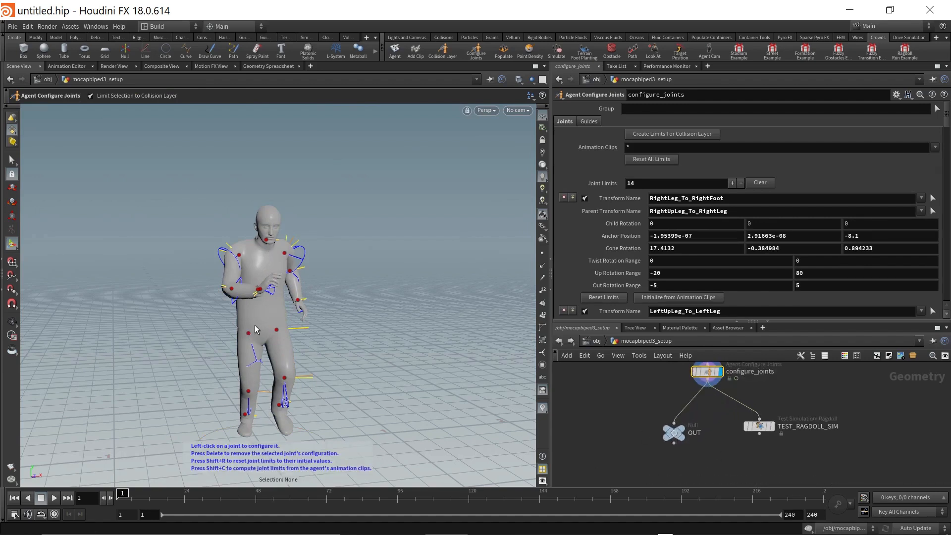
Display the TEST_RAGDOLL_SIM node, play the ragdoll simulation to watch the character fall, and return to frame 1.
{"action": "key", "text": "Escape"}
{"action": "left_click_drag", "start_coordinate": [255, 325], "coordinate": [269, 295]}
{"action": "key", "text": "Return"}
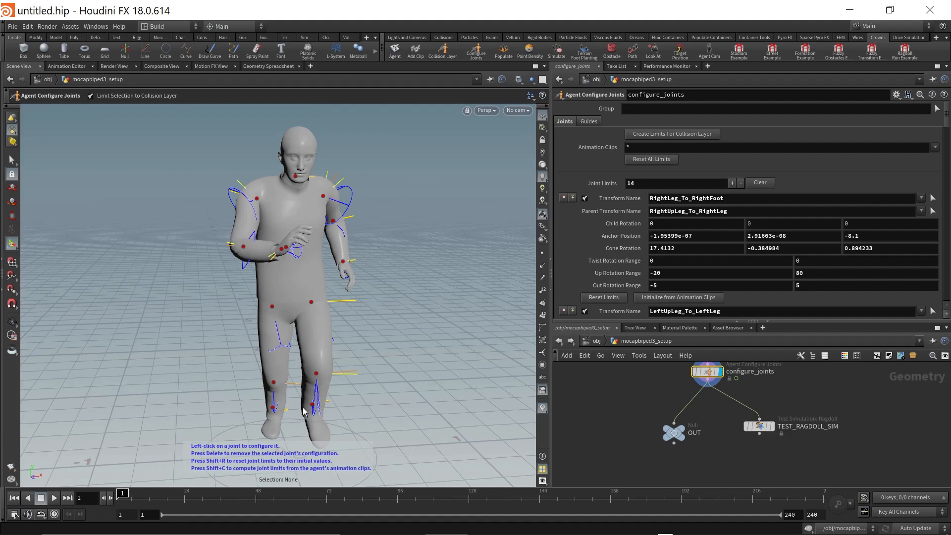
{"action": "middle_click_drag", "start_coordinate": [780, 396], "coordinate": [772, 423]}
{"action": "mouse_move", "coordinate": [755, 455]}
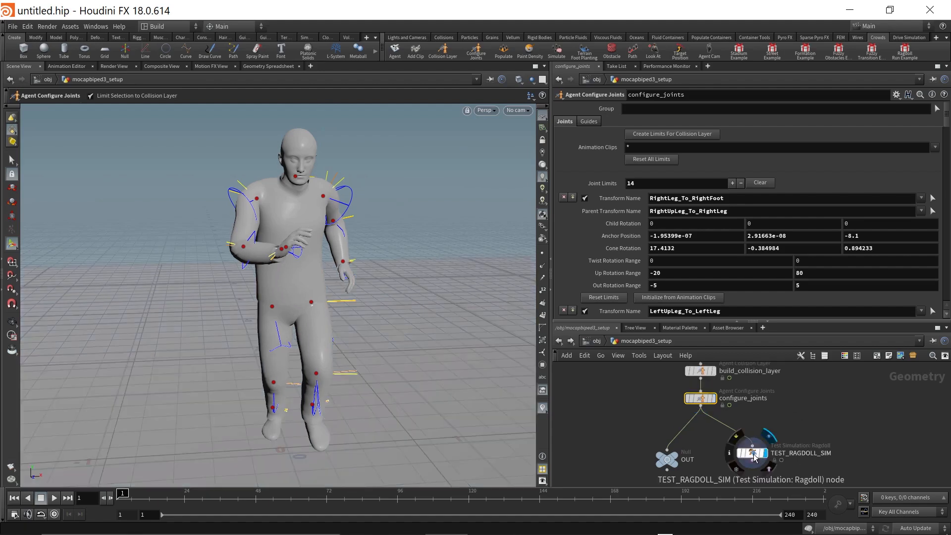
{"action": "left_click", "coordinate": [753, 454]}
{"action": "right_click_drag", "start_coordinate": [382, 337], "coordinate": [262, 327]}
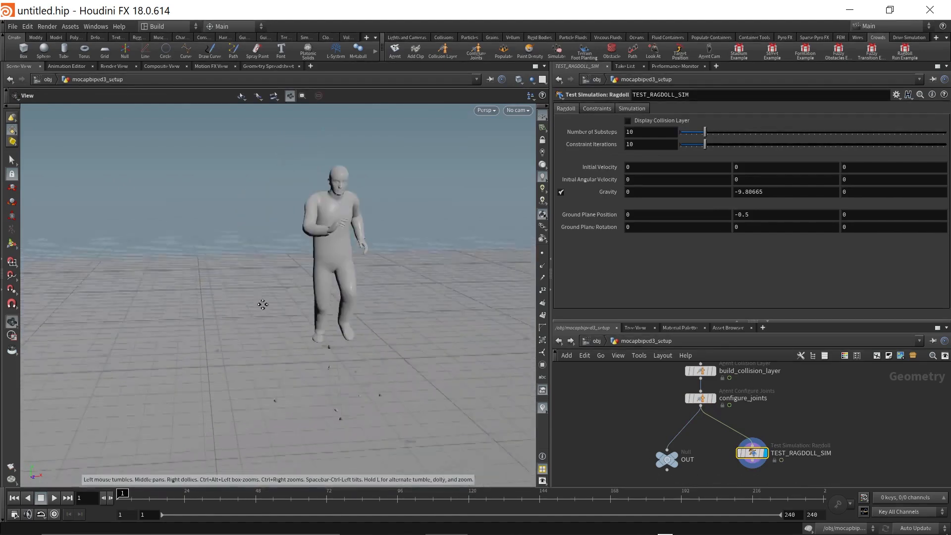
{"action": "middle_click_drag", "start_coordinate": [263, 327], "coordinate": [250, 267]}
{"action": "left_click_drag", "start_coordinate": [250, 268], "coordinate": [276, 267]}
{"action": "middle_click_drag", "start_coordinate": [276, 267], "coordinate": [242, 291]}
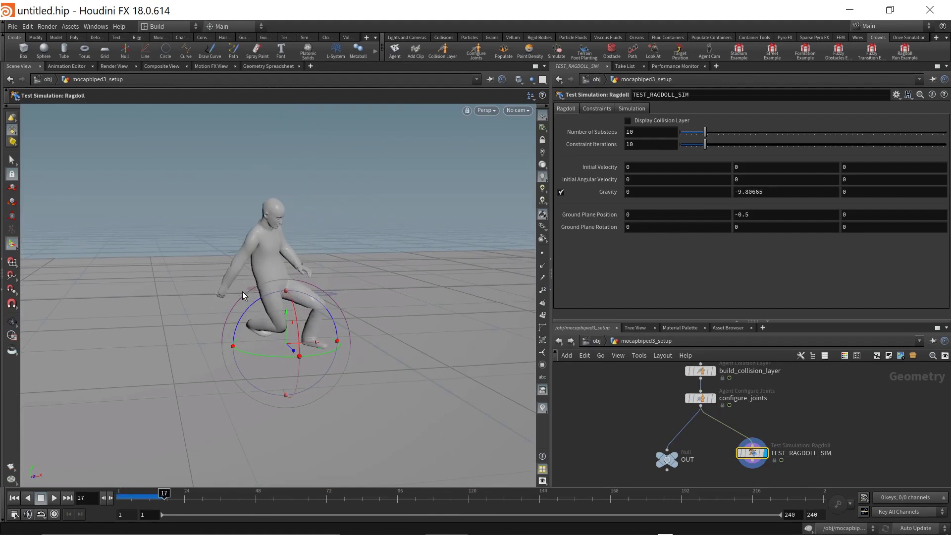
{"action": "key", "text": "Up"}
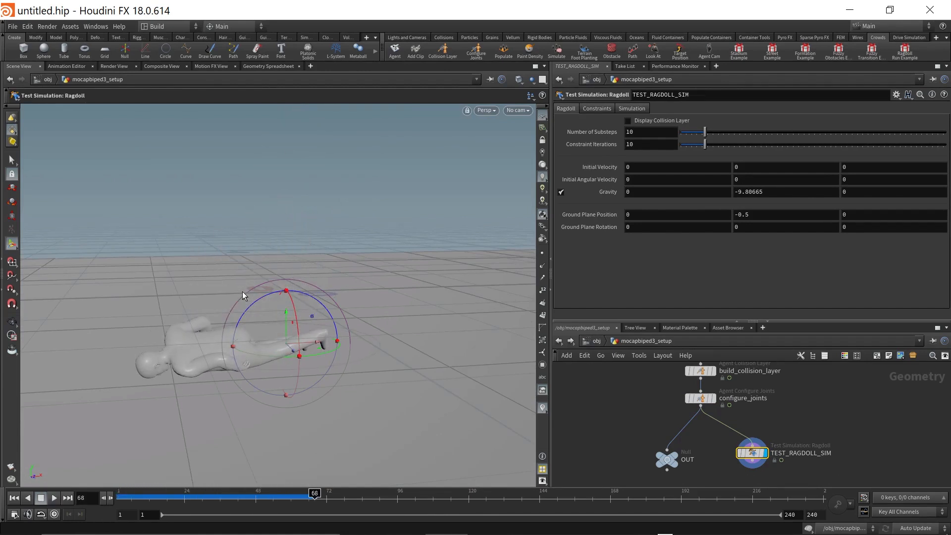
{"action": "key", "text": "ctrl+Left"}
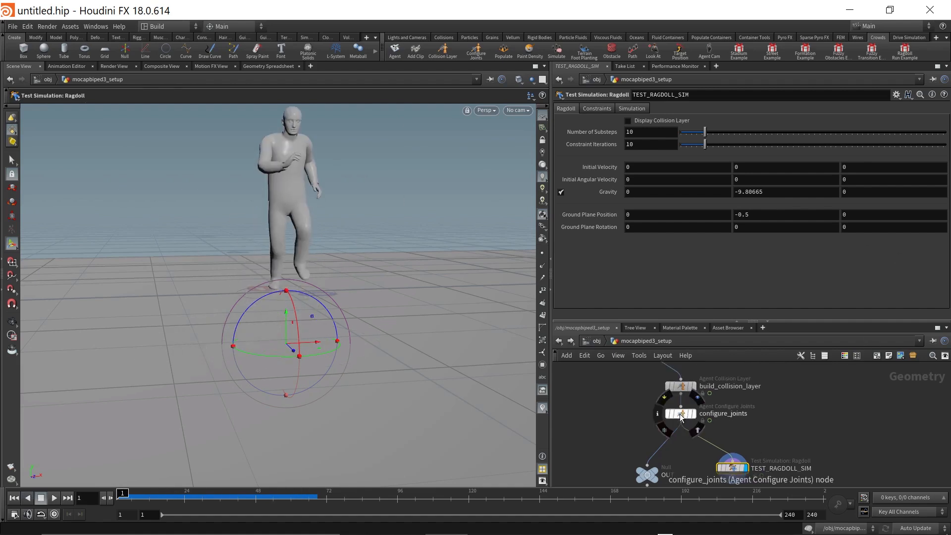
Regenerate the joint limits for the collision layer from all animation clips in the configure_joints node.
{"action": "left_click", "coordinate": [680, 414]}
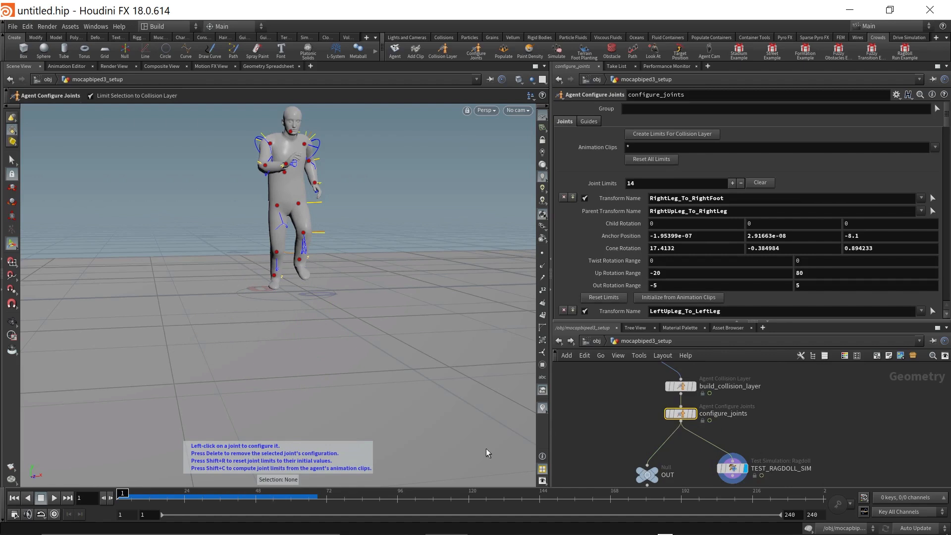
{"action": "left_click", "coordinate": [673, 136]}
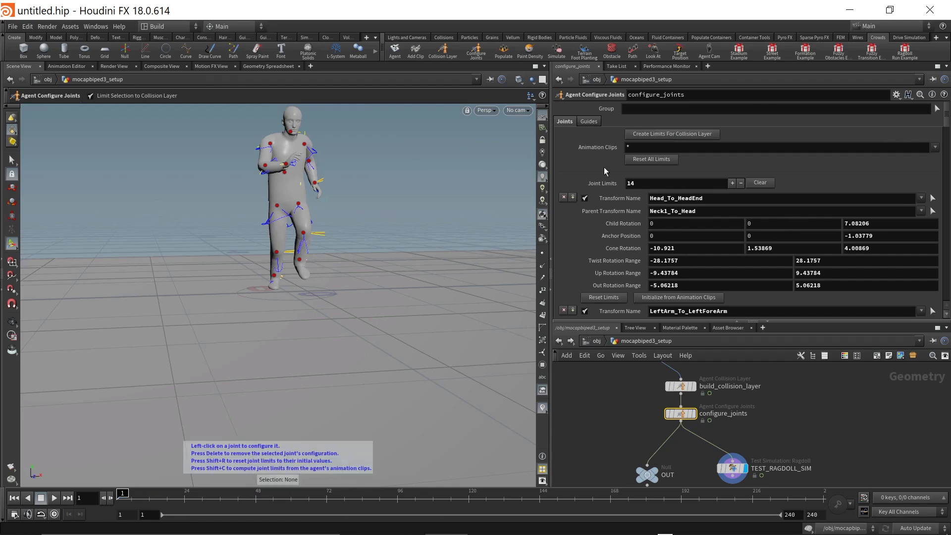
{"action": "left_click_drag", "start_coordinate": [270, 261], "coordinate": [271, 234], "text": "alt"}
{"action": "right_click_drag", "start_coordinate": [271, 234], "coordinate": [304, 205], "text": "alt"}
{"action": "middle_click_drag", "start_coordinate": [304, 205], "coordinate": [278, 293], "text": "alt"}
{"action": "left_click_drag", "start_coordinate": [278, 293], "coordinate": [296, 224], "text": "alt"}
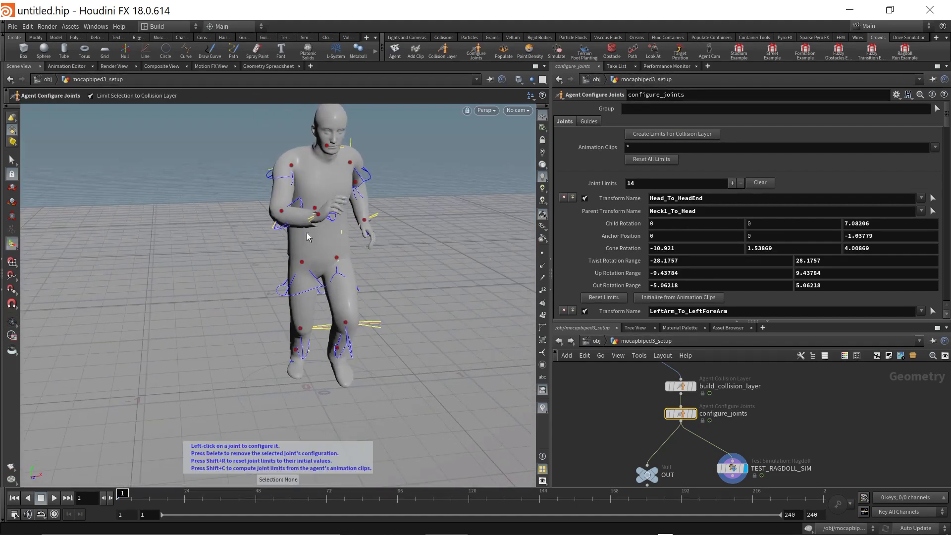
{"action": "left_click_drag", "start_coordinate": [337, 376], "coordinate": [383, 366], "text": "alt"}
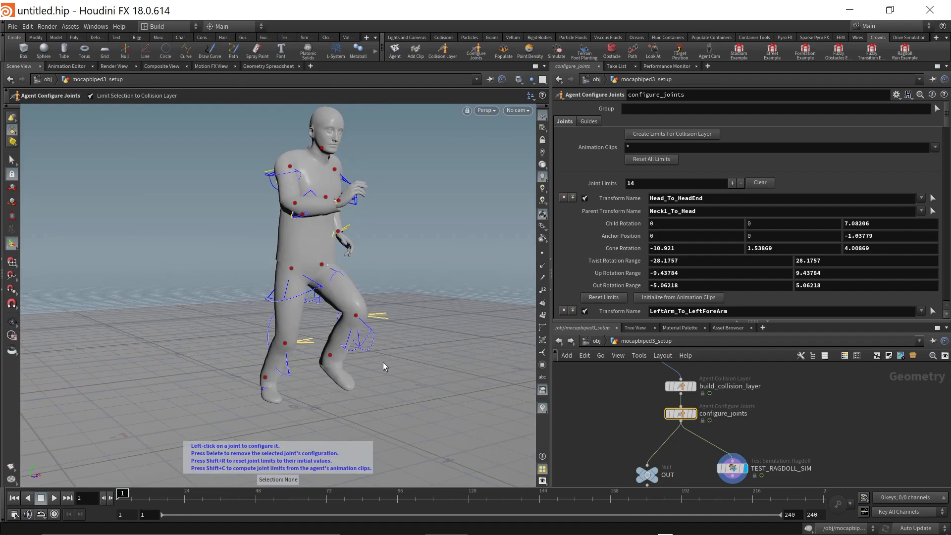
Inspect the joint limit guides on the agent's arms and legs up close from several angles.
{"action": "left_click_drag", "start_coordinate": [360, 307], "coordinate": [456, 322], "text": "alt"}
{"action": "key", "text": "space+g"}
{"action": "left_click_drag", "start_coordinate": [270, 325], "coordinate": [334, 308], "text": "alt"}
{"action": "right_click_drag", "start_coordinate": [235, 326], "coordinate": [335, 294], "text": "alt"}
{"action": "middle_click_drag", "start_coordinate": [331, 331], "coordinate": [262, 327], "text": "alt"}
{"action": "right_click_drag", "start_coordinate": [263, 327], "coordinate": [303, 311], "text": "alt"}
{"action": "left_click_drag", "start_coordinate": [303, 312], "coordinate": [366, 246], "text": "alt"}
{"action": "key", "text": "Return"}
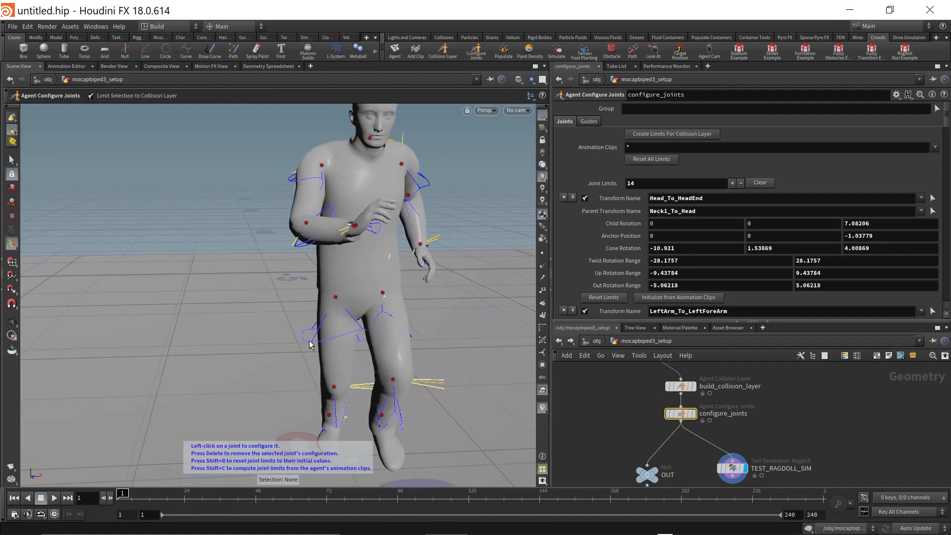
{"action": "left_click_drag", "start_coordinate": [386, 417], "coordinate": [442, 410], "text": "alt"}
Select the LeftLeg_To_LeftFoot joint and examine its limit guides along with the rest of the body.
{"action": "left_click", "coordinate": [414, 372]}
{"action": "left_click_drag", "start_coordinate": [405, 422], "coordinate": [448, 393]}
{"action": "scroll", "coordinate": [430, 329], "scroll_direction": "down", "scroll_amount": 2}
{"action": "left_click_drag", "start_coordinate": [431, 329], "coordinate": [326, 307], "text": "alt"}
{"action": "key", "text": "space+h"}
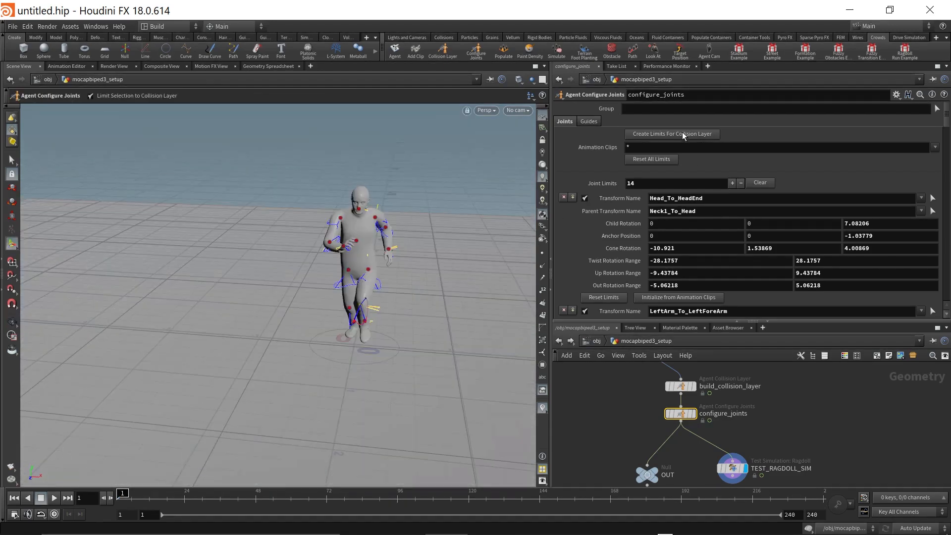
{"action": "right_click_drag", "start_coordinate": [403, 229], "coordinate": [393, 246], "text": "alt"}
{"action": "middle_click_drag", "start_coordinate": [393, 247], "coordinate": [349, 281], "text": "alt"}
{"action": "right_click_drag", "start_coordinate": [331, 296], "coordinate": [341, 290], "text": "alt"}
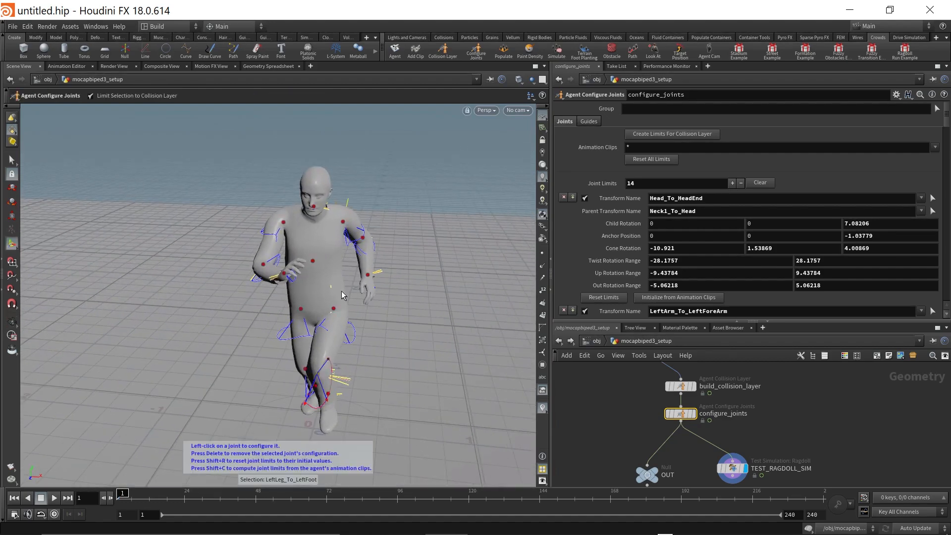
{"action": "left_click_drag", "start_coordinate": [306, 355], "coordinate": [331, 343], "text": "alt"}
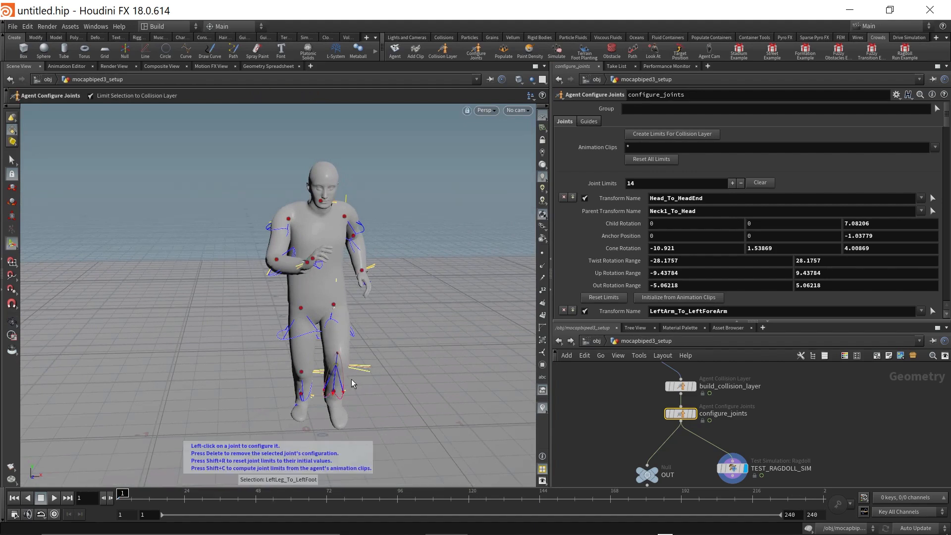
{"action": "left_click_drag", "start_coordinate": [331, 375], "coordinate": [291, 289], "text": "alt"}
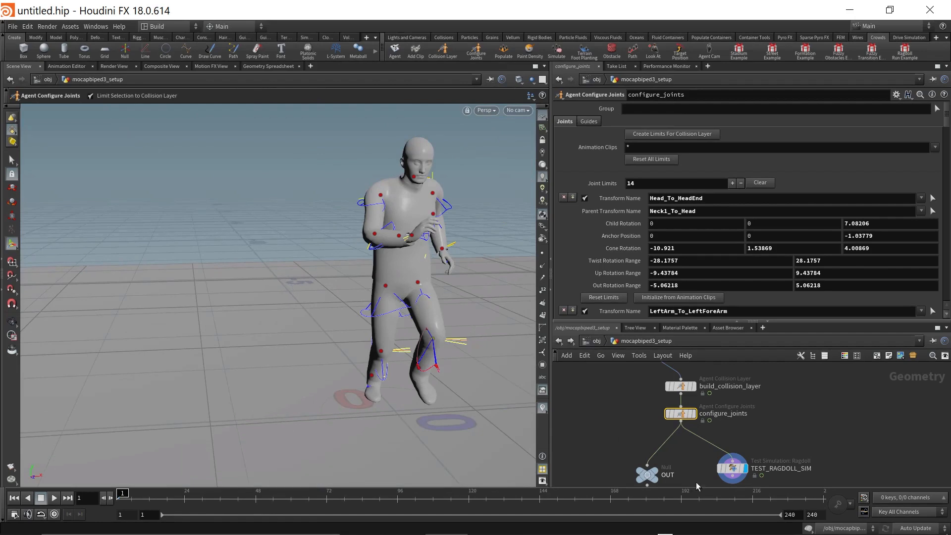
Select TEST_RAGDOLL_SIM, replay the ragdoll simulation with the regenerated joint limits, and go back to frame 1.
{"action": "left_click", "coordinate": [735, 470]}
{"action": "scroll", "coordinate": [341, 345], "scroll_direction": "down", "scroll_amount": 5}
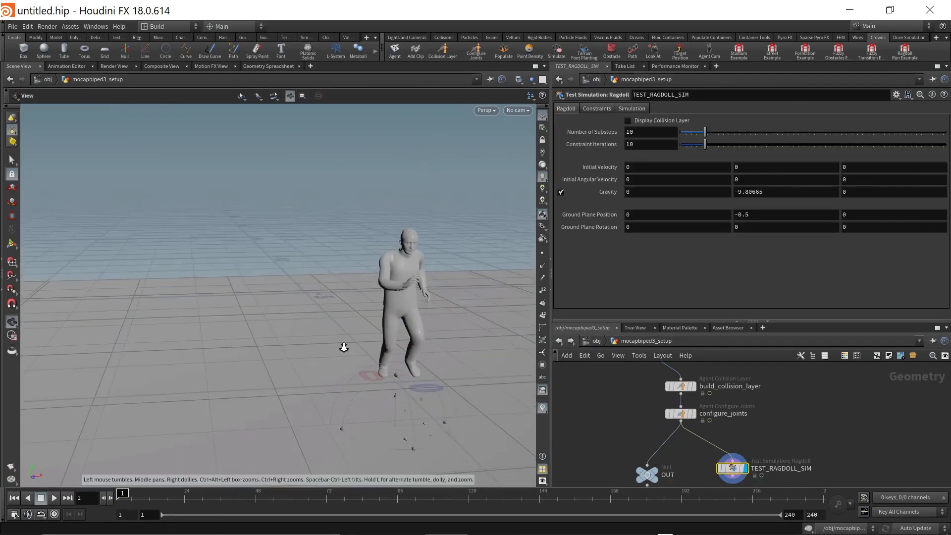
{"action": "mouse_move", "coordinate": [141, 500]}
{"action": "left_mouse_down"}
{"action": "mouse_move", "coordinate": [317, 499]}
{"action": "mouse_move", "coordinate": [140, 497]}
{"action": "mouse_move", "coordinate": [152, 497]}
{"action": "left_mouse_up"}
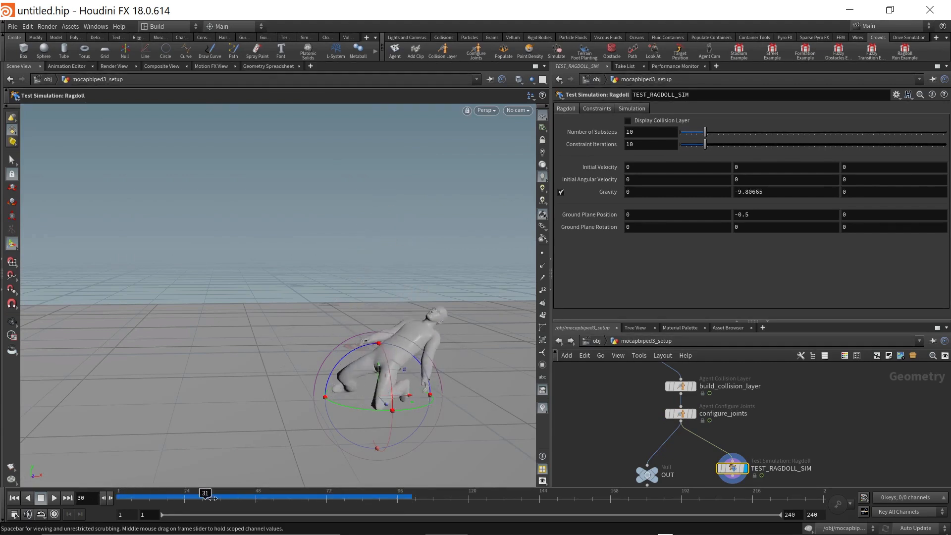
{"action": "left_click_drag", "start_coordinate": [238, 499], "coordinate": [118, 499]}
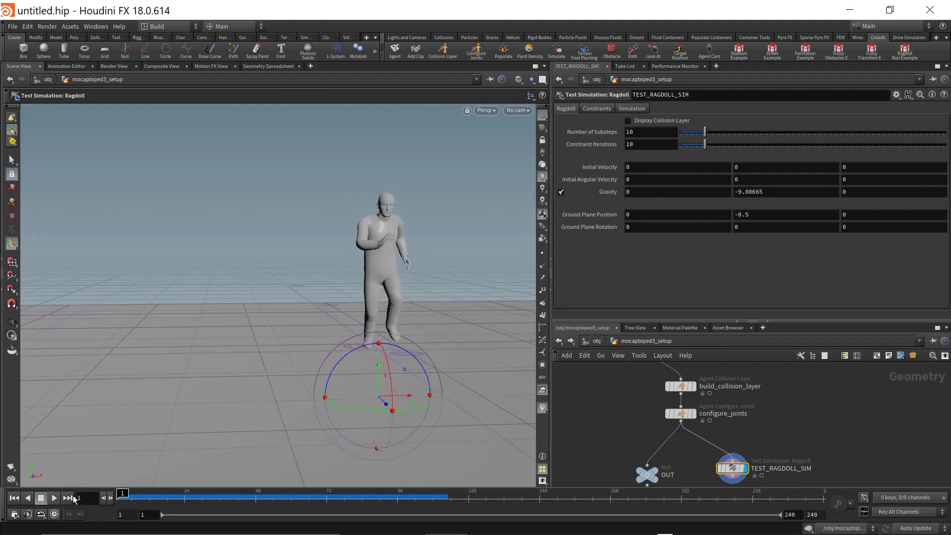
Select the agentprep node upstream of the collision layer to review its limb and torso joint assignments.
{"action": "scroll", "coordinate": [793, 430], "scroll_direction": "down", "scroll_amount": 5}
{"action": "middle_click_drag", "start_coordinate": [786, 424], "coordinate": [763, 438]}
{"action": "scroll", "coordinate": [696, 421], "scroll_direction": "up", "scroll_amount": 2}
{"action": "middle_click_drag", "start_coordinate": [695, 420], "coordinate": [686, 436]}
{"action": "scroll", "coordinate": [689, 435], "scroll_direction": "up", "scroll_amount": 3}
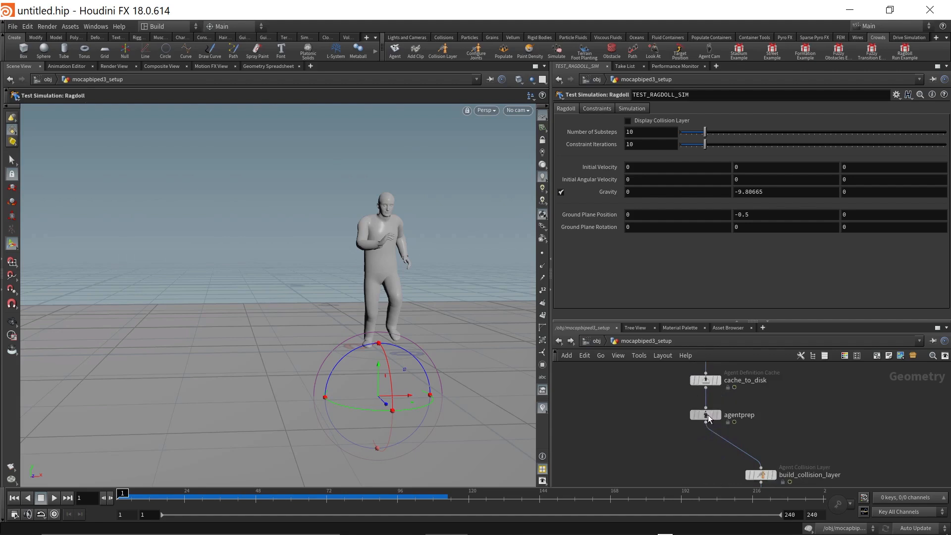
{"action": "left_click", "coordinate": [708, 414]}
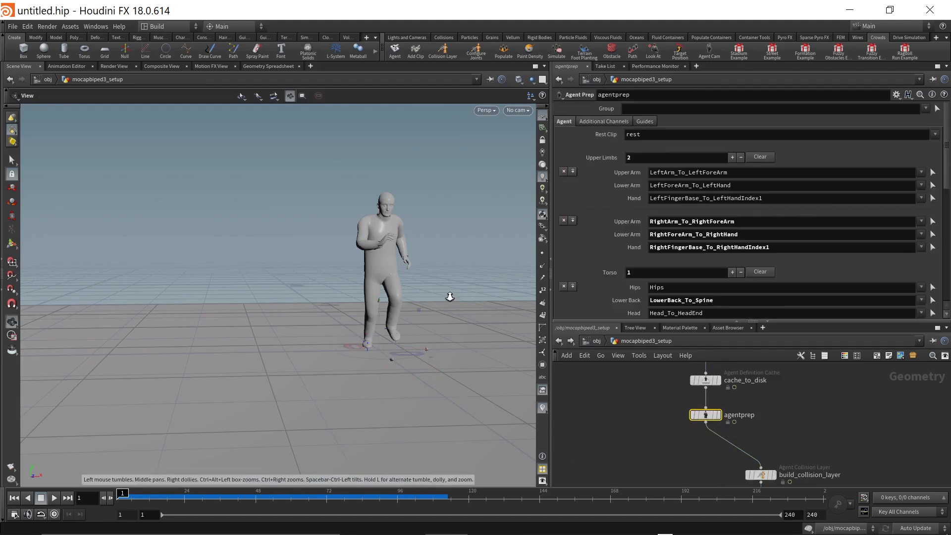
{"action": "right_click_drag", "start_coordinate": [409, 297], "coordinate": [387, 301], "text": "alt"}
{"action": "middle_click_drag", "start_coordinate": [386, 301], "coordinate": [319, 297]}
{"action": "left_click_drag", "start_coordinate": [286, 316], "coordinate": [293, 316]}
{"action": "right_click_drag", "start_coordinate": [248, 329], "coordinate": [272, 306]}
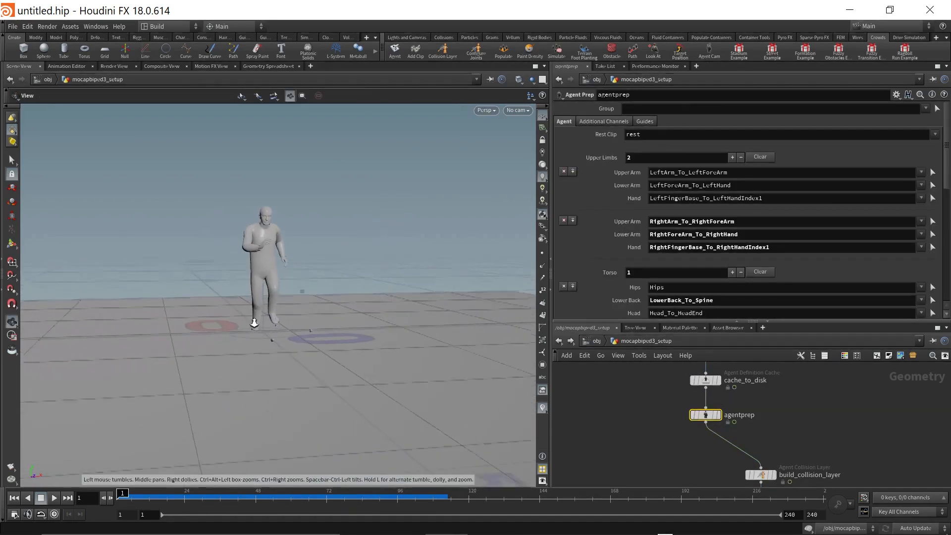
Review the load_clips, AGENT_DEFINITION and cache_to_disk nodes in turn, ending on the agentprep node's settings.
{"action": "left_click_drag", "start_coordinate": [273, 306], "coordinate": [320, 324], "text": "alt"}
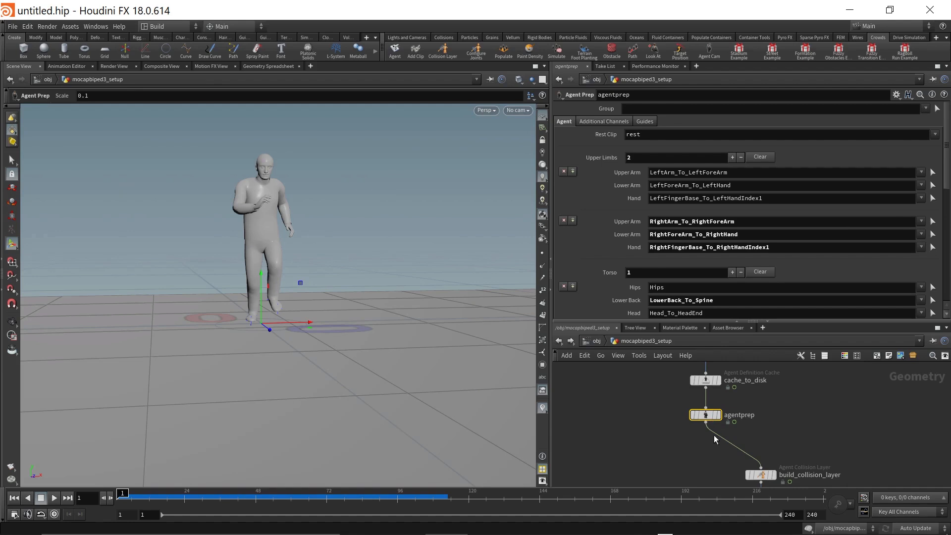
{"action": "scroll", "coordinate": [785, 395], "scroll_direction": "down", "scroll_amount": 3}
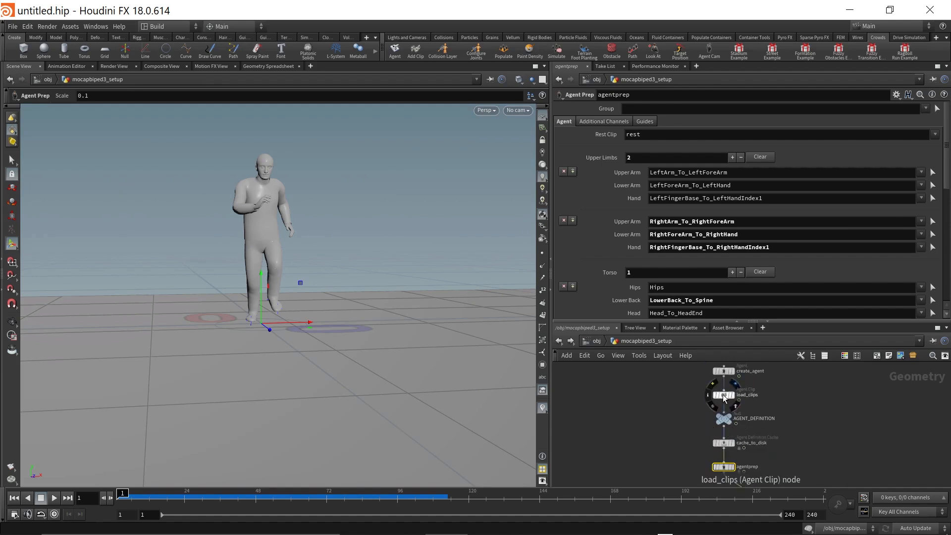
{"action": "left_click", "coordinate": [724, 395]}
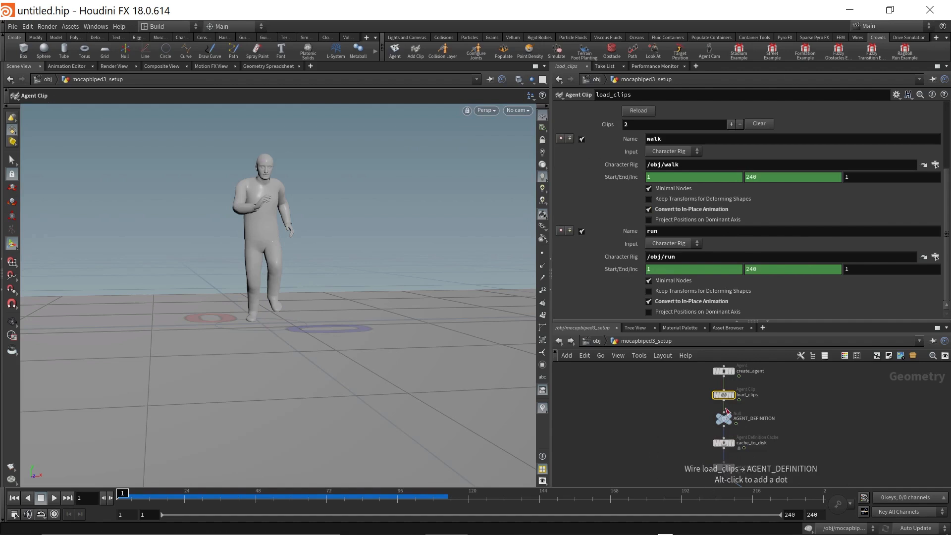
{"action": "left_click", "coordinate": [724, 419]}
{"action": "middle_click_drag", "start_coordinate": [767, 445], "coordinate": [768, 423]}
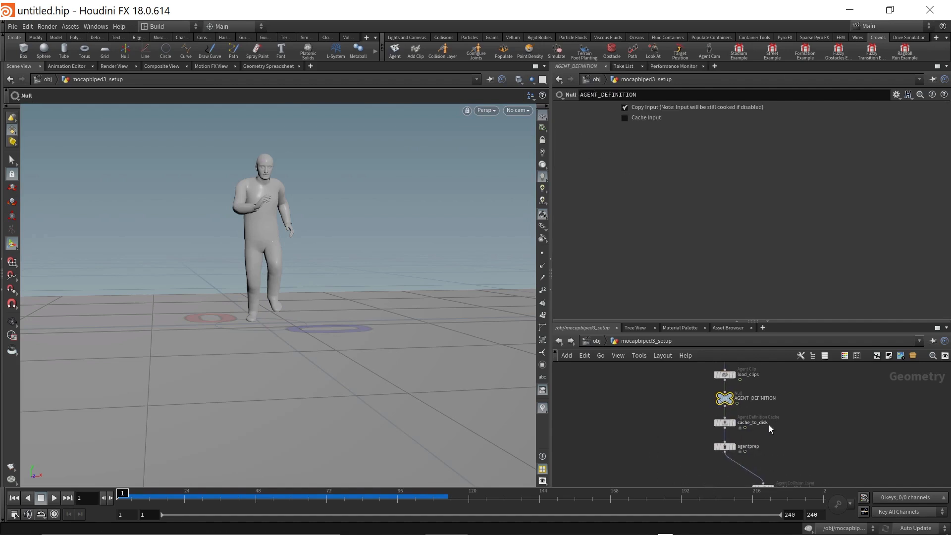
{"action": "left_click", "coordinate": [725, 423]}
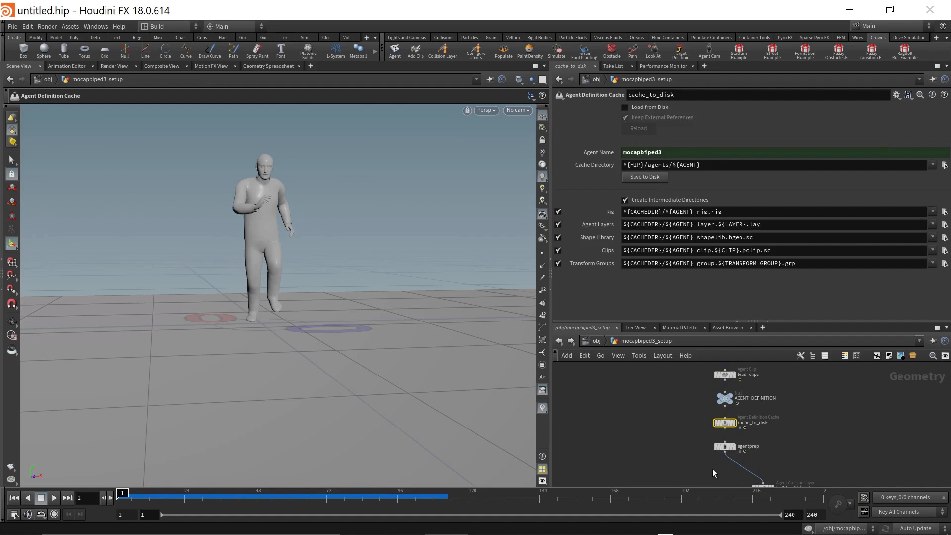
{"action": "left_click", "coordinate": [724, 447]}
{"action": "middle_click_drag", "start_coordinate": [782, 445], "coordinate": [777, 430]}
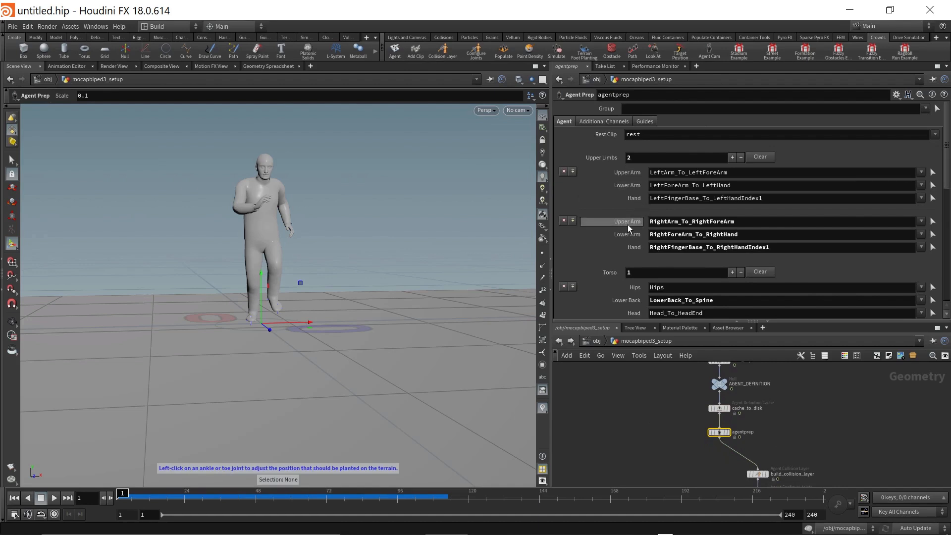
Review agentprep's upper limb, torso and lower limb joint assignments, its ankle and toe offsets, and its preset options.
{"action": "scroll", "coordinate": [623, 264], "scroll_direction": "down", "scroll_amount": 5}
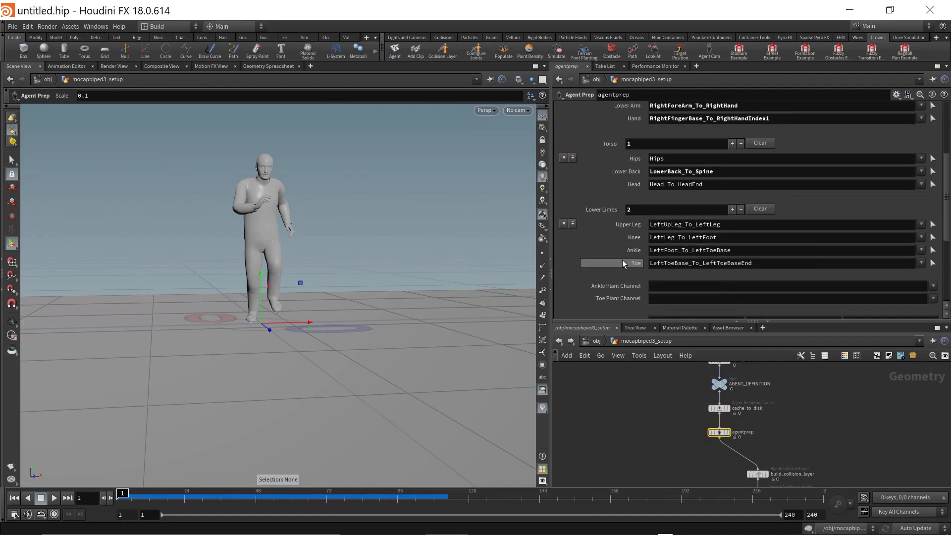
{"action": "scroll", "coordinate": [624, 260], "scroll_direction": "down", "scroll_amount": 2}
{"action": "scroll", "coordinate": [630, 254], "scroll_direction": "down", "scroll_amount": 2}
{"action": "scroll", "coordinate": [625, 268], "scroll_direction": "down", "scroll_amount": 2}
{"action": "scroll", "coordinate": [622, 270], "scroll_direction": "up", "scroll_amount": 15}
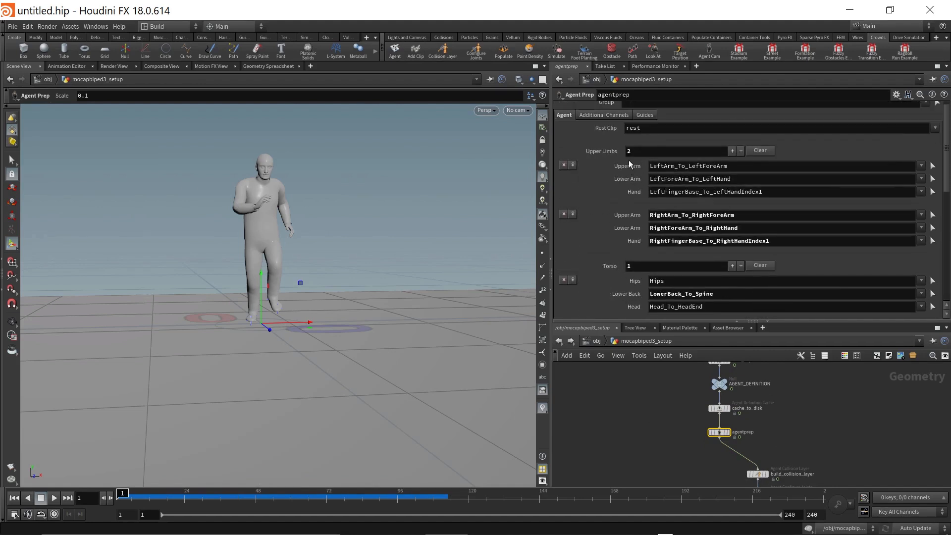
{"action": "scroll", "coordinate": [619, 302], "scroll_direction": "down", "scroll_amount": 3}
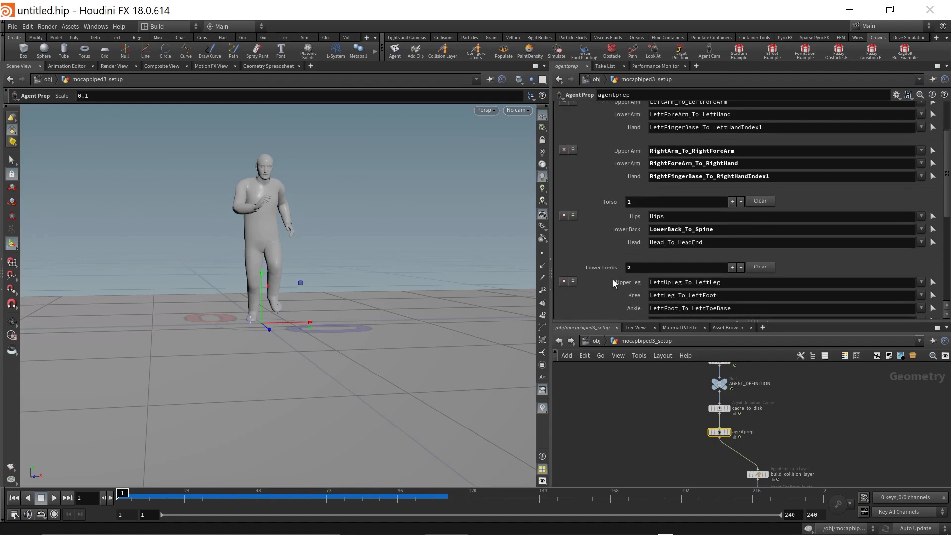
{"action": "scroll", "coordinate": [616, 285], "scroll_direction": "down", "scroll_amount": 6}
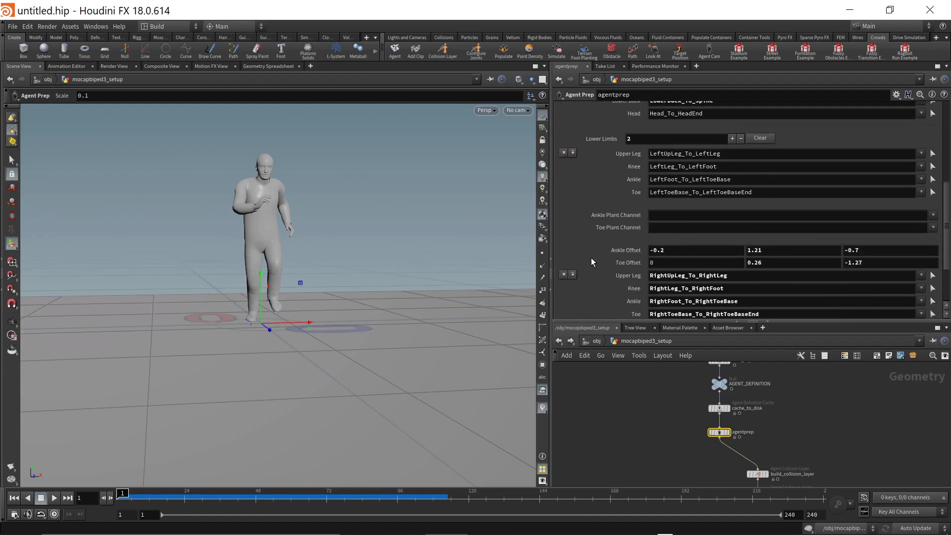
{"action": "scroll", "coordinate": [594, 277], "scroll_direction": "down", "scroll_amount": 4}
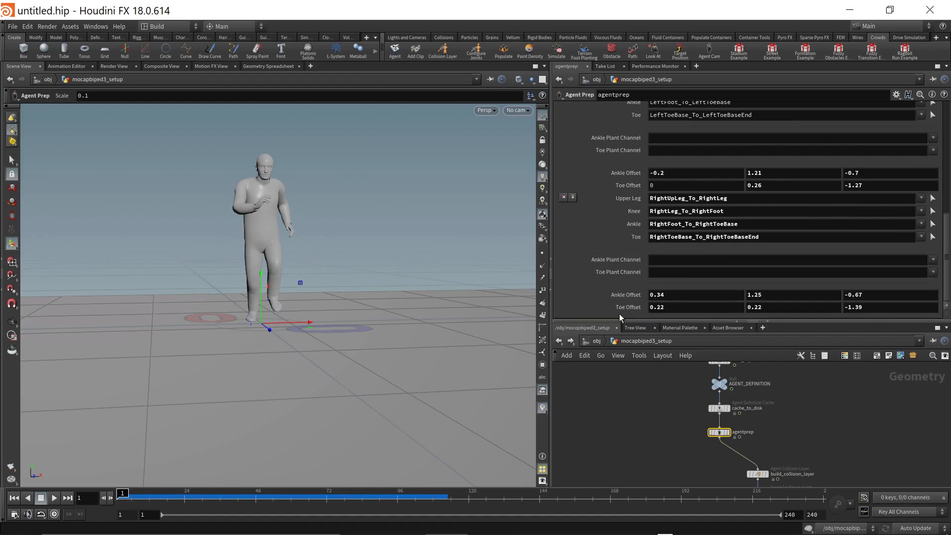
{"action": "scroll", "coordinate": [609, 274], "scroll_direction": "up", "scroll_amount": 10}
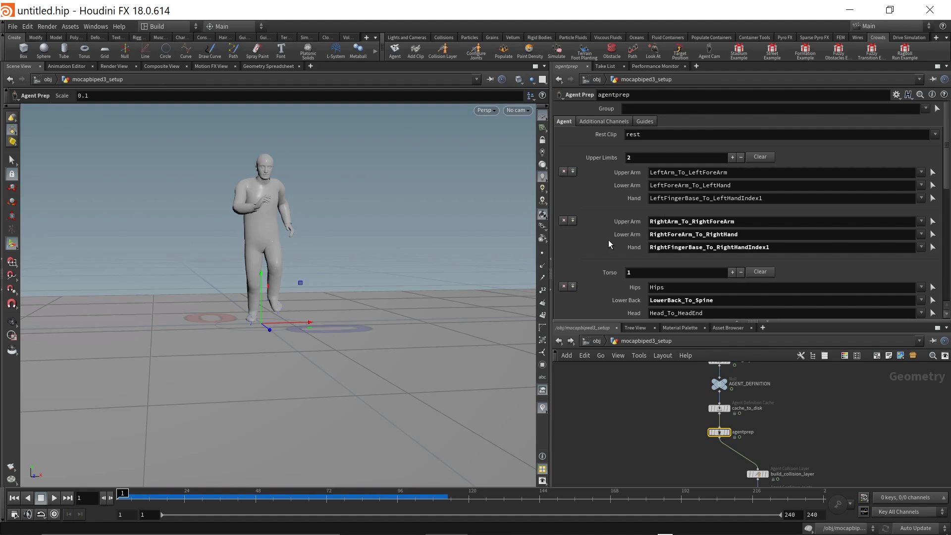
{"action": "scroll", "coordinate": [648, 230], "scroll_direction": "down", "scroll_amount": 3}
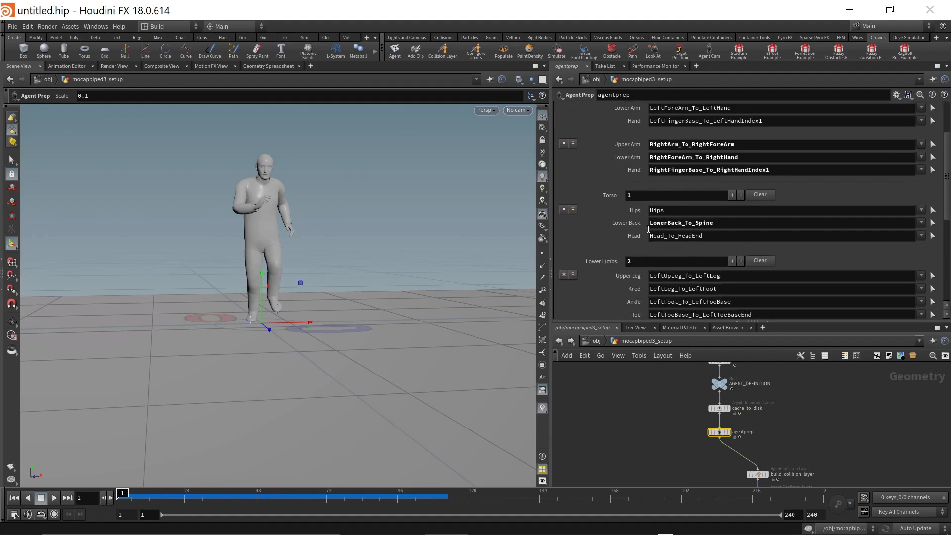
{"action": "scroll", "coordinate": [643, 232], "scroll_direction": "down", "scroll_amount": 8}
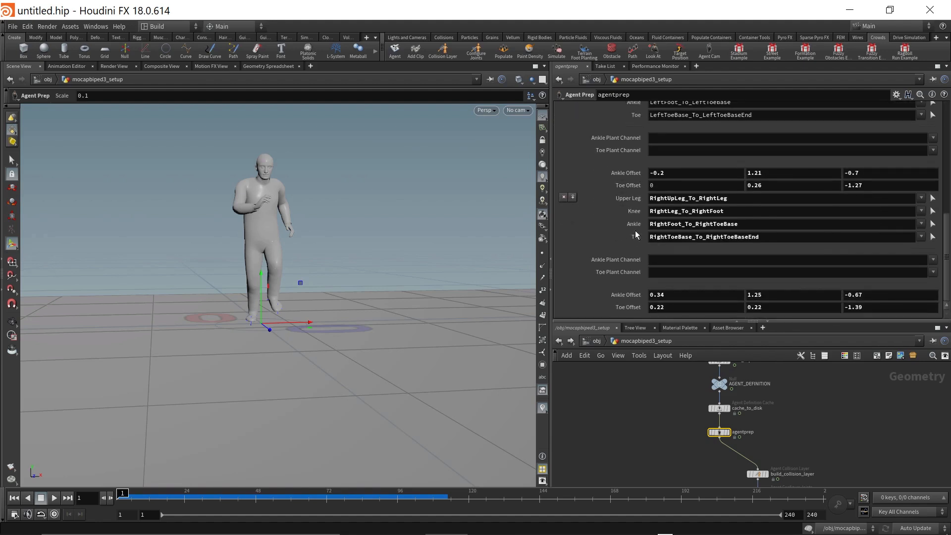
{"action": "scroll", "coordinate": [636, 235], "scroll_direction": "up", "scroll_amount": 12}
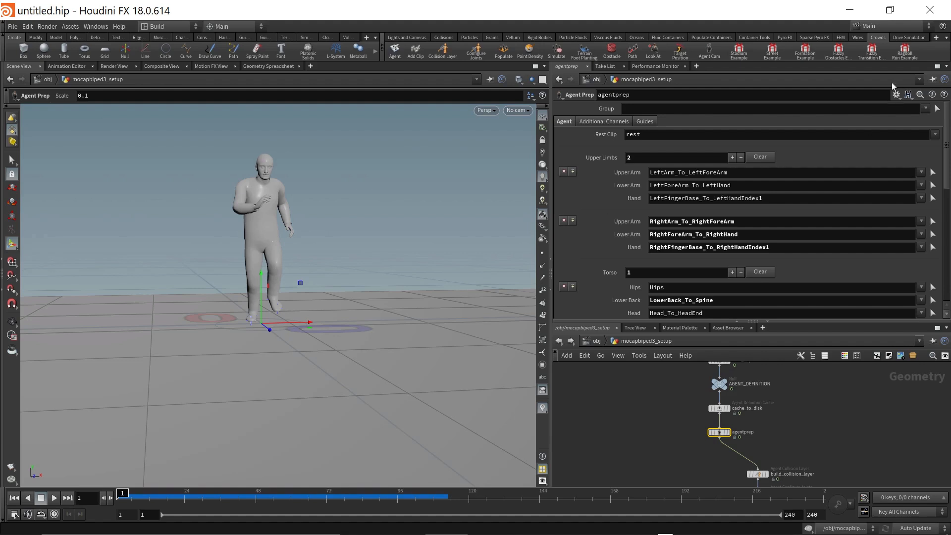
{"action": "left_click", "coordinate": [896, 94]}
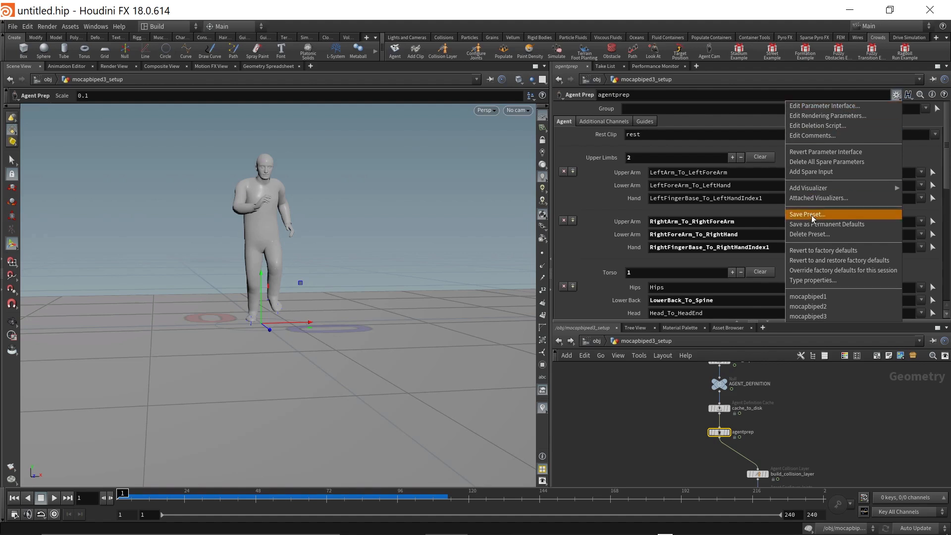
{"action": "left_click", "coordinate": [737, 81]}
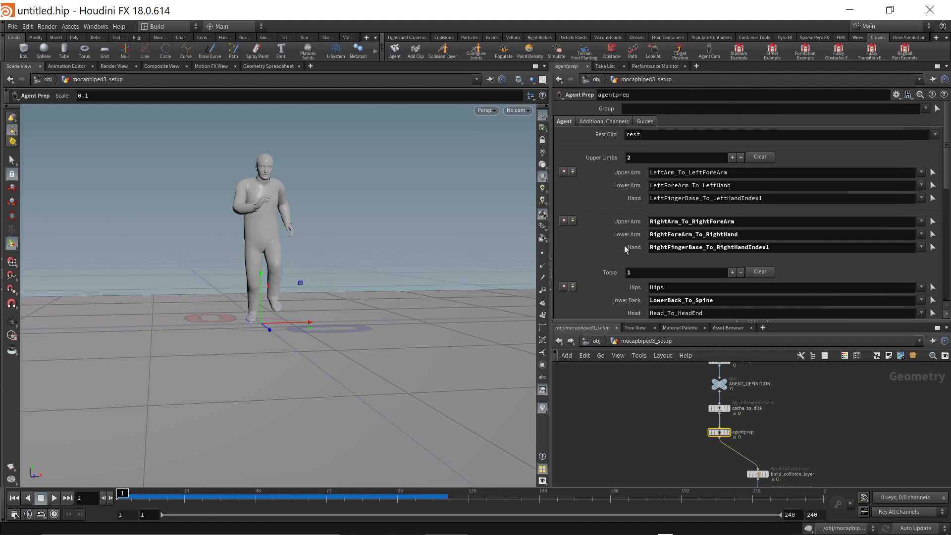
Create the foot plant CHOP network from agentprep's additional channels and place its node beside agentprep.
{"action": "left_click", "coordinate": [613, 123]}
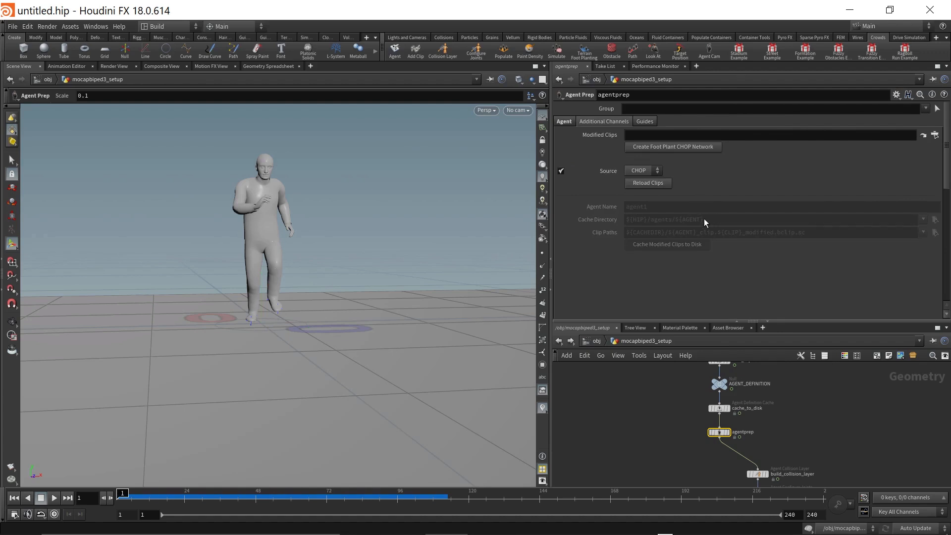
{"action": "left_click", "coordinate": [659, 147]}
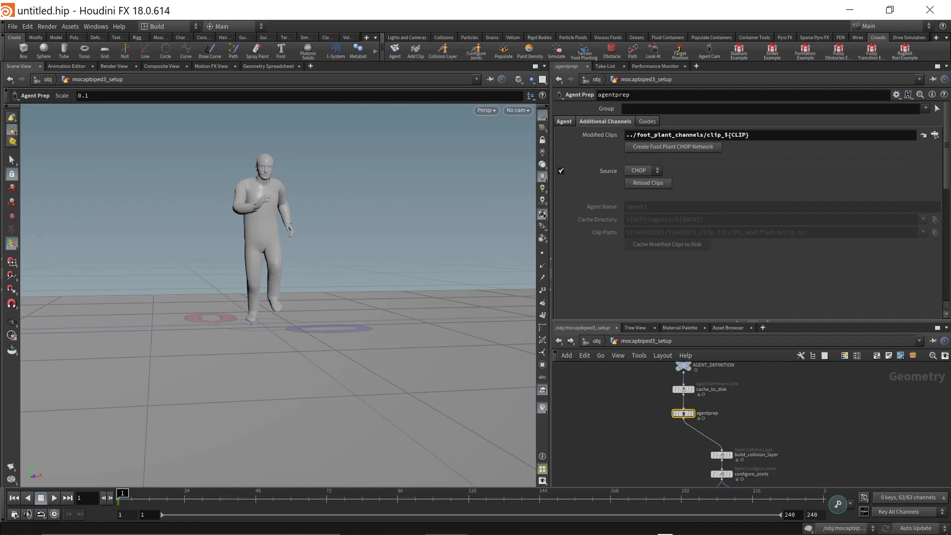
{"action": "scroll", "coordinate": [783, 443], "scroll_direction": "down", "scroll_amount": 5}
{"action": "scroll", "coordinate": [756, 435], "scroll_direction": "up", "scroll_amount": 3}
{"action": "left_click_drag", "start_coordinate": [756, 436], "coordinate": [646, 384]}
{"action": "key", "text": "l"}
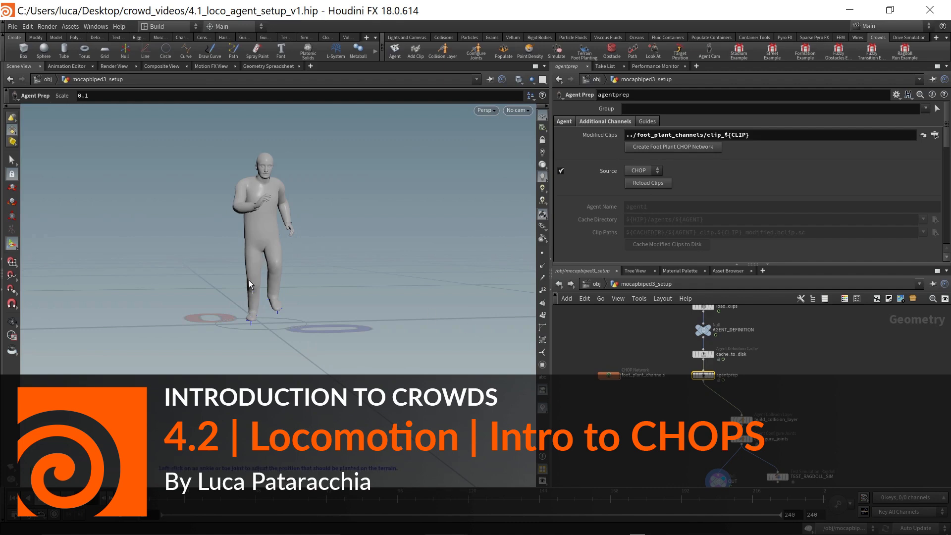
Inspect the ankle and toe guides on the agent's feet from the side and front.
{"action": "key", "text": "Escape"}
{"action": "left_click_drag", "start_coordinate": [248, 276], "coordinate": [372, 278]}
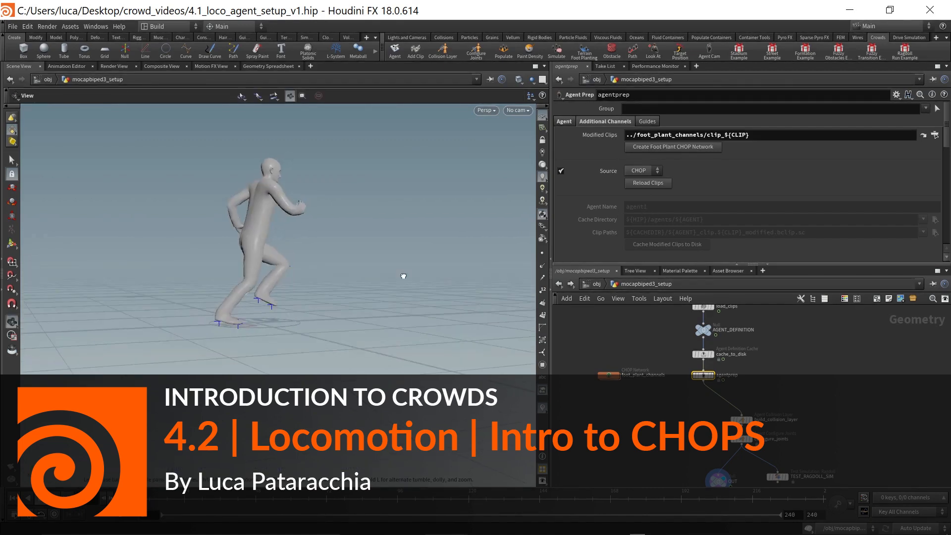
{"action": "right_click_drag", "start_coordinate": [248, 311], "coordinate": [335, 286]}
{"action": "middle_click_drag", "start_coordinate": [337, 278], "coordinate": [331, 352]}
{"action": "left_click_drag", "start_coordinate": [321, 338], "coordinate": [208, 339]}
{"action": "key", "text": "Return"}
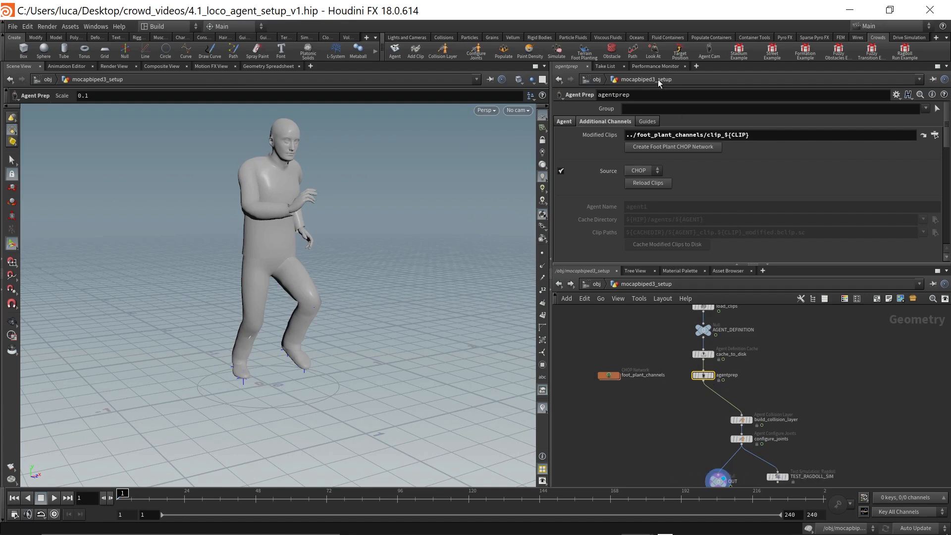
Enter the foot_plant_channels network, widen the network area and show the Motion FX View.
{"action": "double_click", "coordinate": [608, 376]}
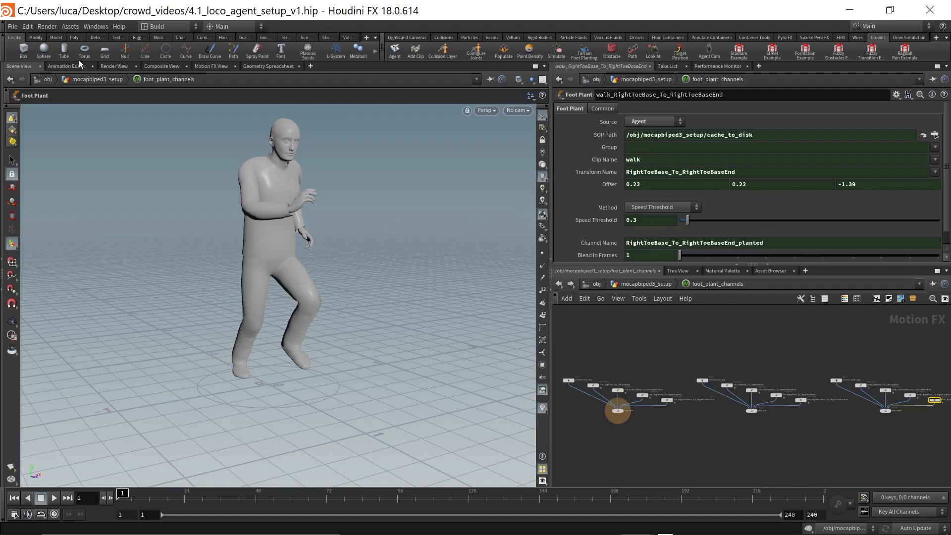
{"action": "middle_click_drag", "start_coordinate": [665, 352], "coordinate": [675, 341]}
{"action": "left_click_drag", "start_coordinate": [550, 342], "coordinate": [490, 339]}
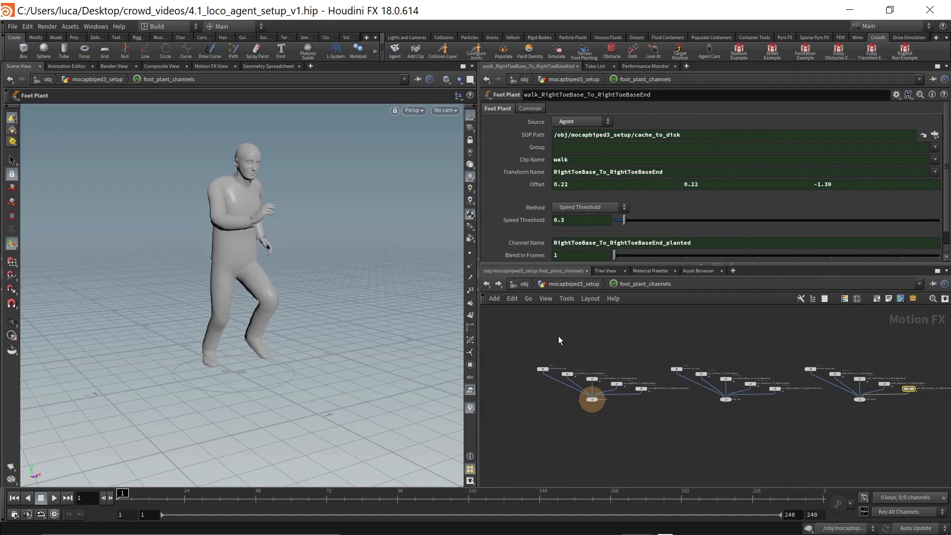
{"action": "left_click", "coordinate": [215, 66]}
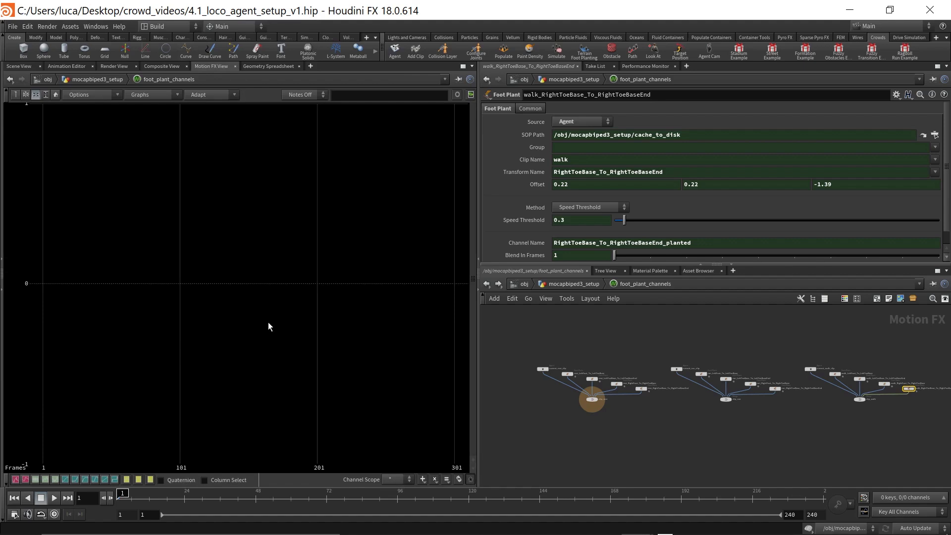
Display the clip_rest merge node's channels in the motion graph and frame all the curves.
{"action": "scroll", "coordinate": [614, 404], "scroll_direction": "up", "scroll_amount": 5}
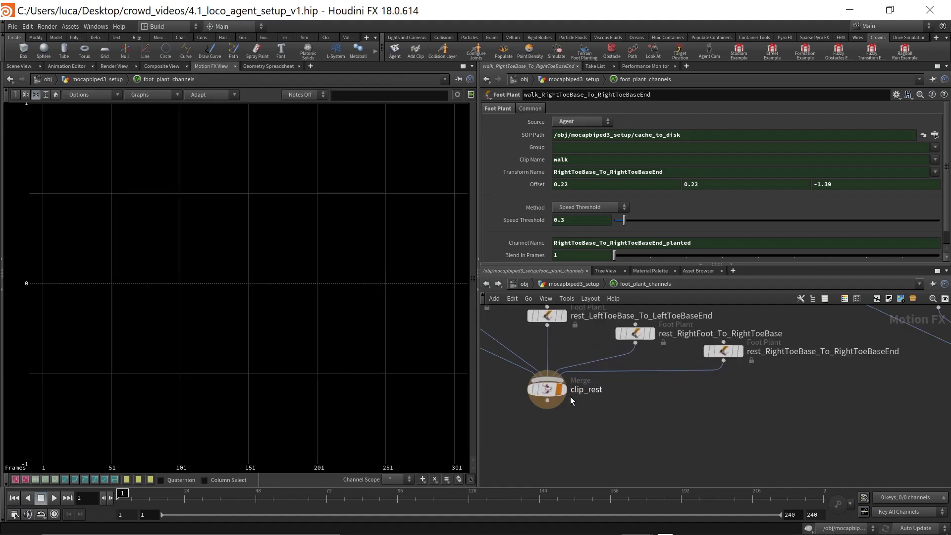
{"action": "left_click", "coordinate": [558, 391]}
{"action": "left_click", "coordinate": [555, 392]}
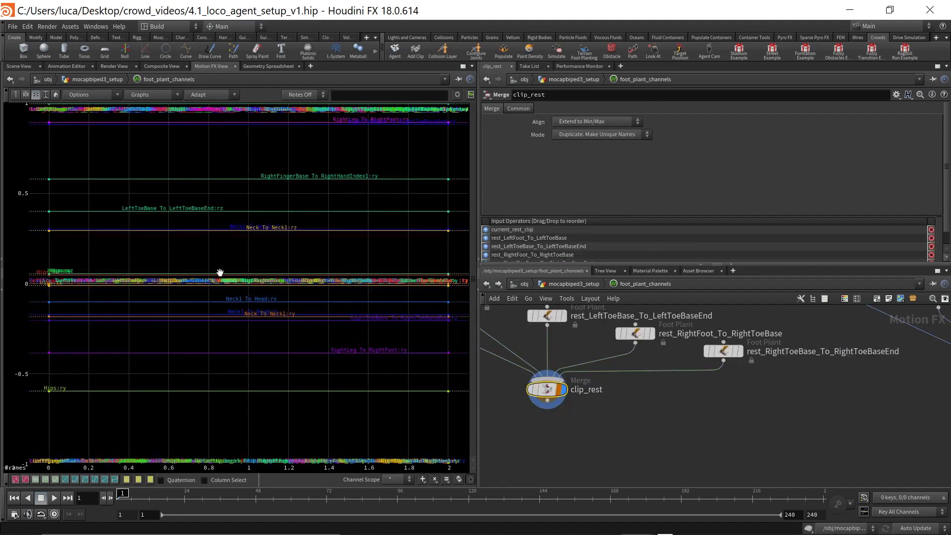
{"action": "key", "text": "h"}
Review the current_rest_clip node and the rest clip's left foot, left toe and right foot plant settings.
{"action": "scroll", "coordinate": [690, 396], "scroll_direction": "down", "scroll_amount": 4}
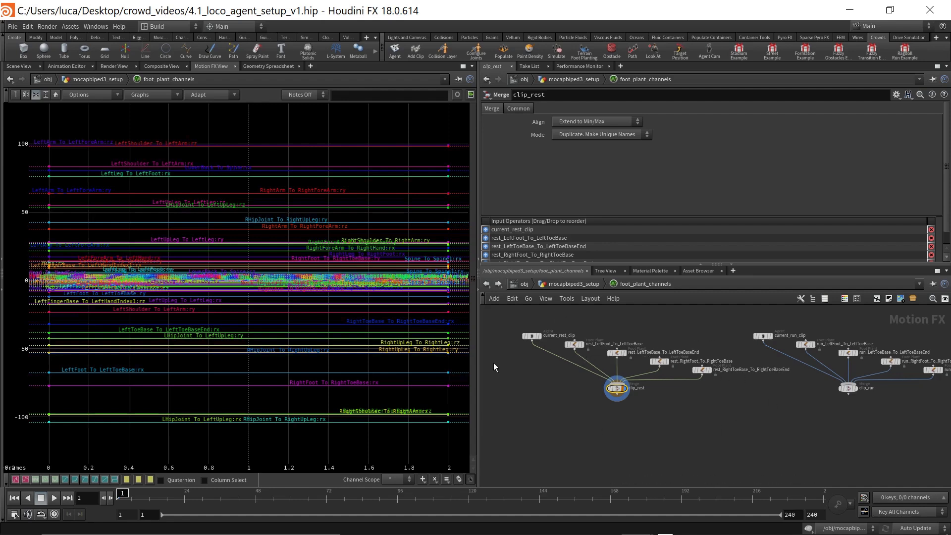
{"action": "scroll", "coordinate": [753, 423], "scroll_direction": "down", "scroll_amount": 2}
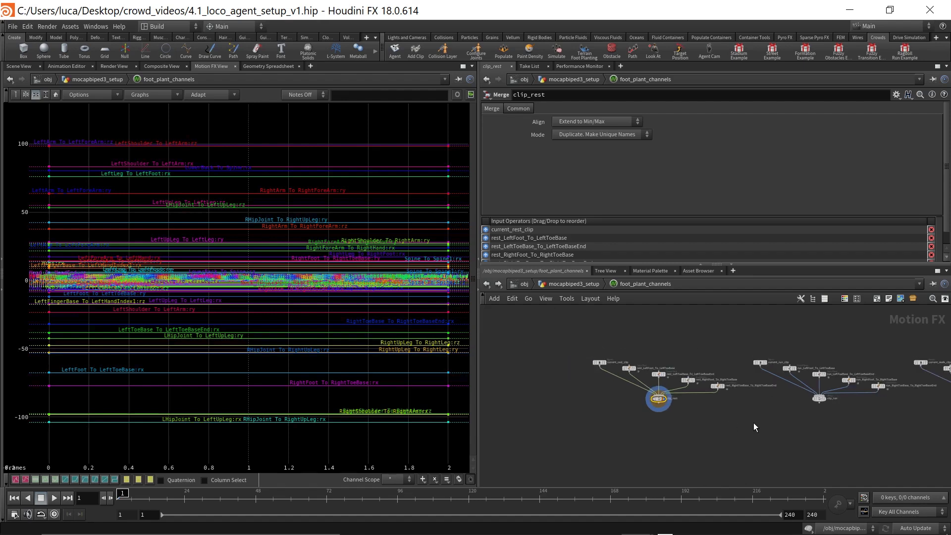
{"action": "scroll", "coordinate": [704, 363], "scroll_direction": "up", "scroll_amount": 3}
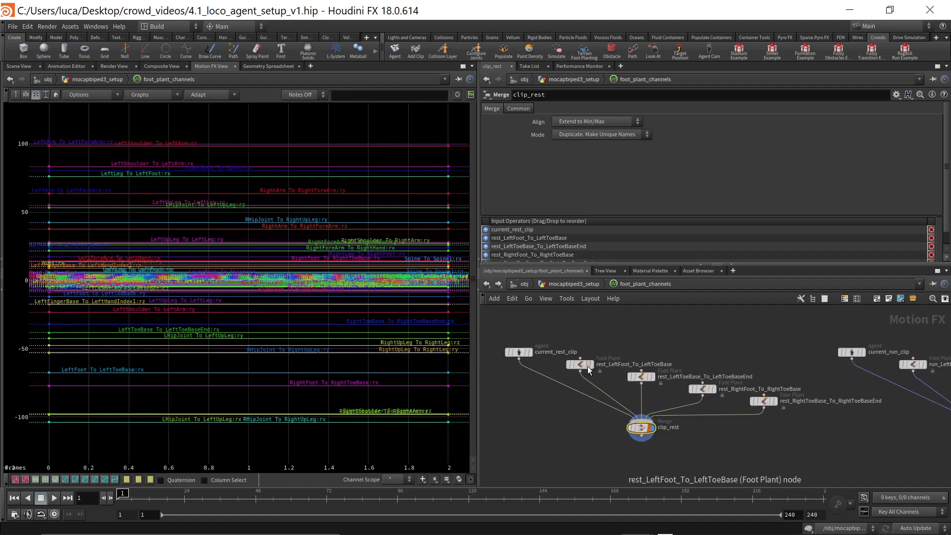
{"action": "left_click", "coordinate": [522, 353]}
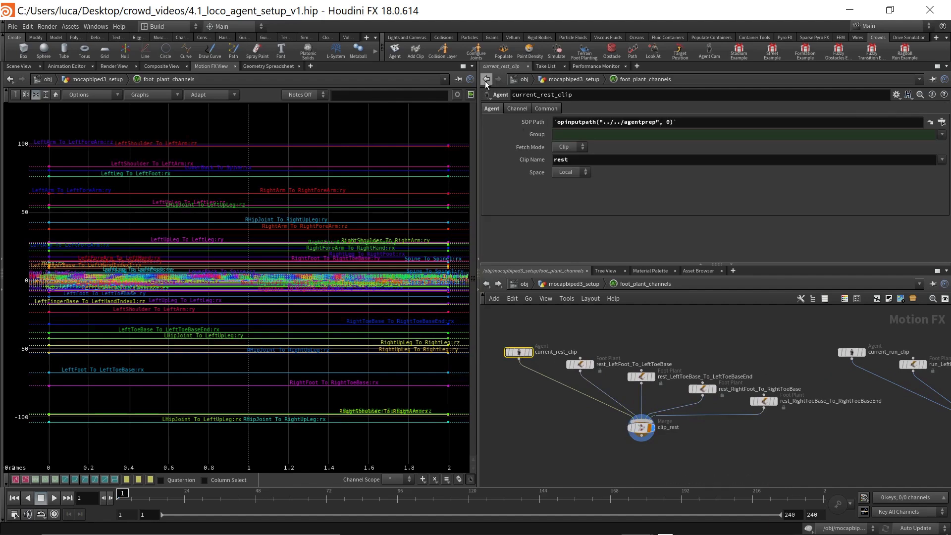
{"action": "left_click", "coordinate": [584, 366]}
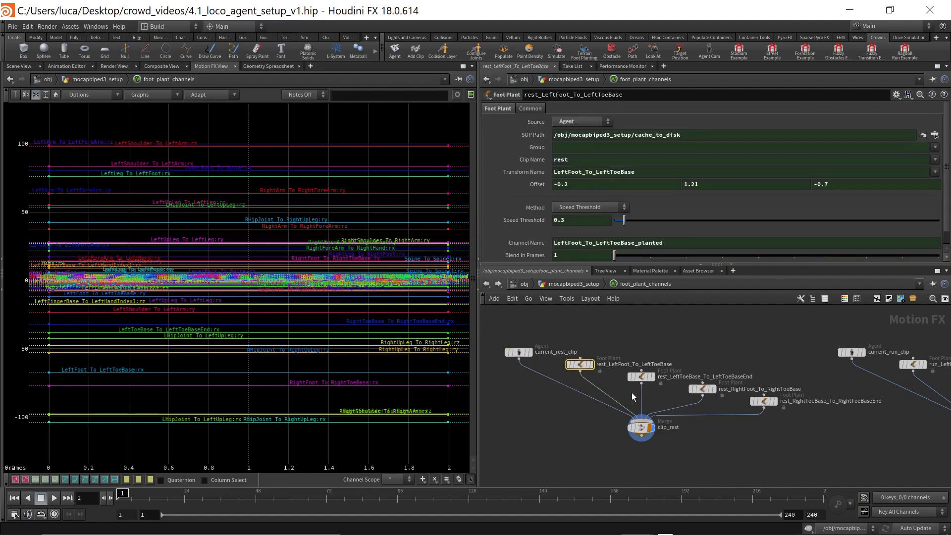
{"action": "left_click", "coordinate": [641, 376]}
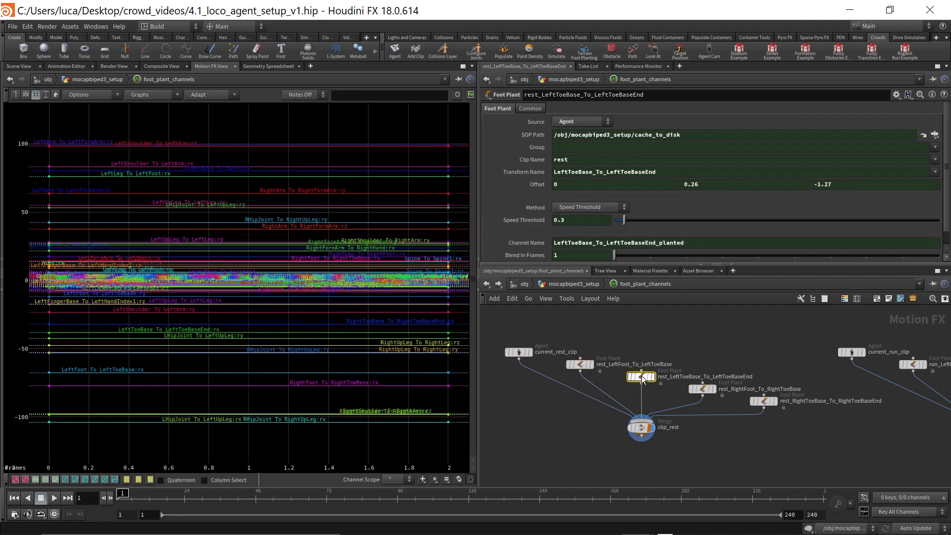
{"action": "left_click", "coordinate": [705, 388]}
Review the run and walk clip node groups, including the current_run_clip node's agent path and clip name.
{"action": "scroll", "coordinate": [878, 405], "scroll_direction": "down", "scroll_amount": 4}
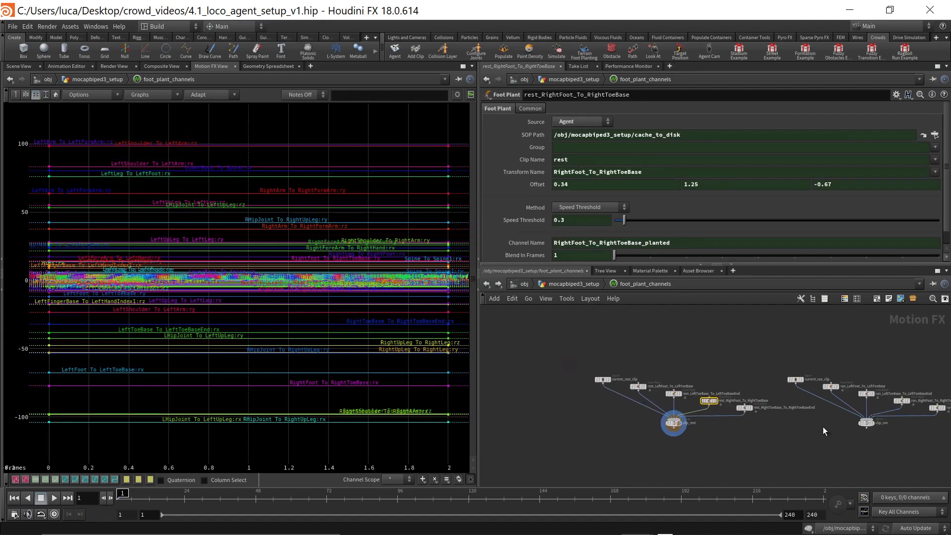
{"action": "middle_click_drag", "start_coordinate": [754, 438], "coordinate": [650, 430]}
{"action": "scroll", "coordinate": [741, 393], "scroll_direction": "up", "scroll_amount": 2}
{"action": "scroll", "coordinate": [740, 393], "scroll_direction": "up", "scroll_amount": 1}
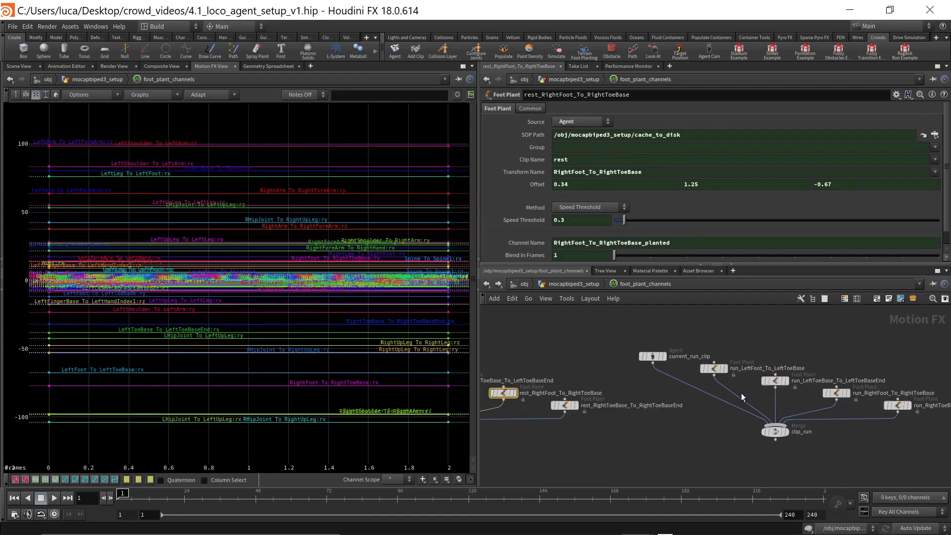
{"action": "left_click", "coordinate": [652, 357]}
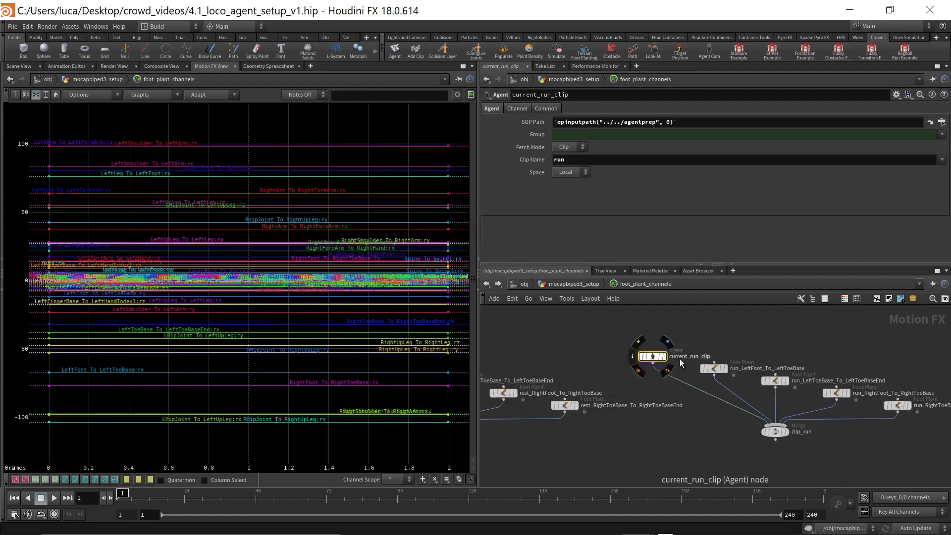
{"action": "scroll", "coordinate": [907, 464], "scroll_direction": "down", "scroll_amount": 2}
{"action": "middle_click_drag", "start_coordinate": [907, 463], "coordinate": [739, 437]}
{"action": "scroll", "coordinate": [794, 380], "scroll_direction": "up", "scroll_amount": 3}
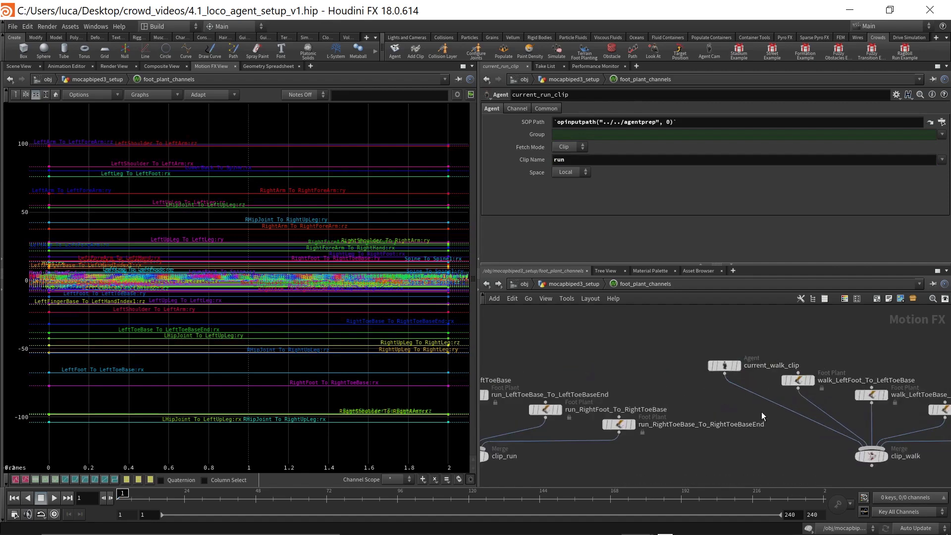
{"action": "scroll", "coordinate": [768, 407], "scroll_direction": "down", "scroll_amount": 2}
{"action": "middle_click_drag", "start_coordinate": [687, 389], "coordinate": [827, 390]}
{"action": "middle_click_drag", "start_coordinate": [519, 369], "coordinate": [672, 365]}
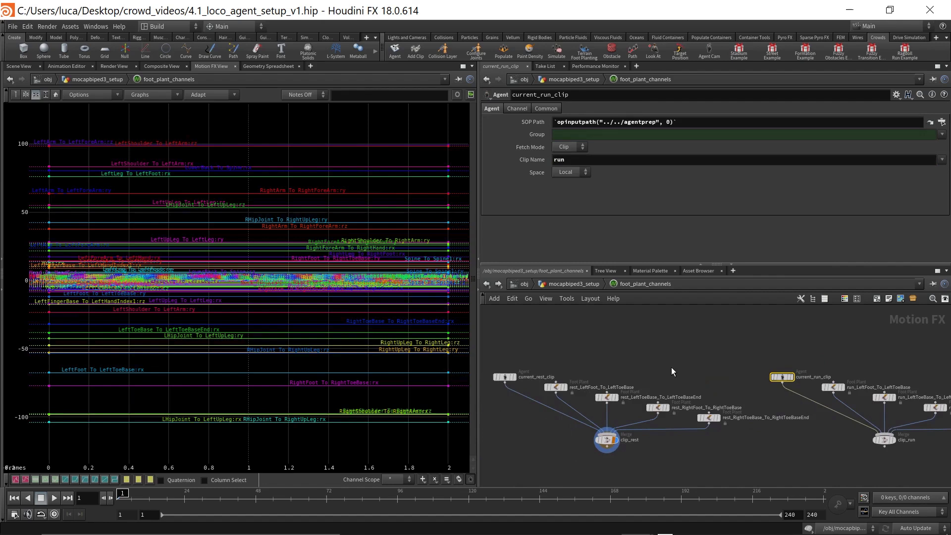
{"action": "scroll", "coordinate": [646, 367], "scroll_direction": "down", "scroll_amount": 3}
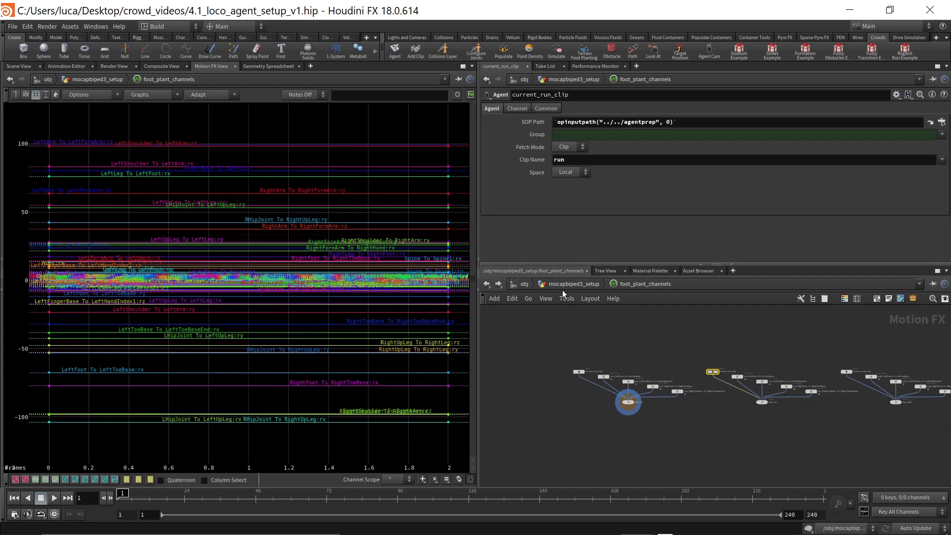
Return to the mocapbiped3_setup network, show the Scene View and review the agentprep and foot_plant_channels parameters.
{"action": "left_click", "coordinate": [563, 288]}
{"action": "left_click", "coordinate": [667, 375]}
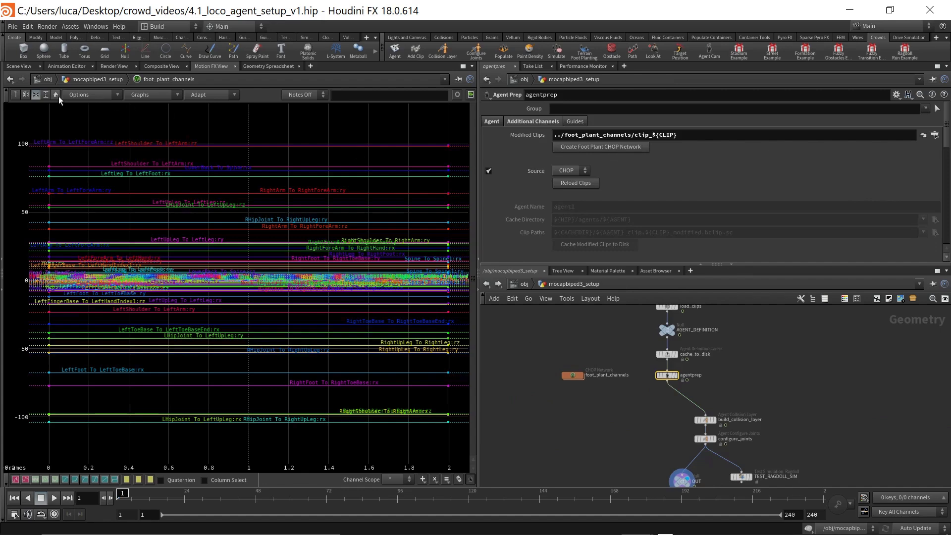
{"action": "left_click", "coordinate": [20, 66]}
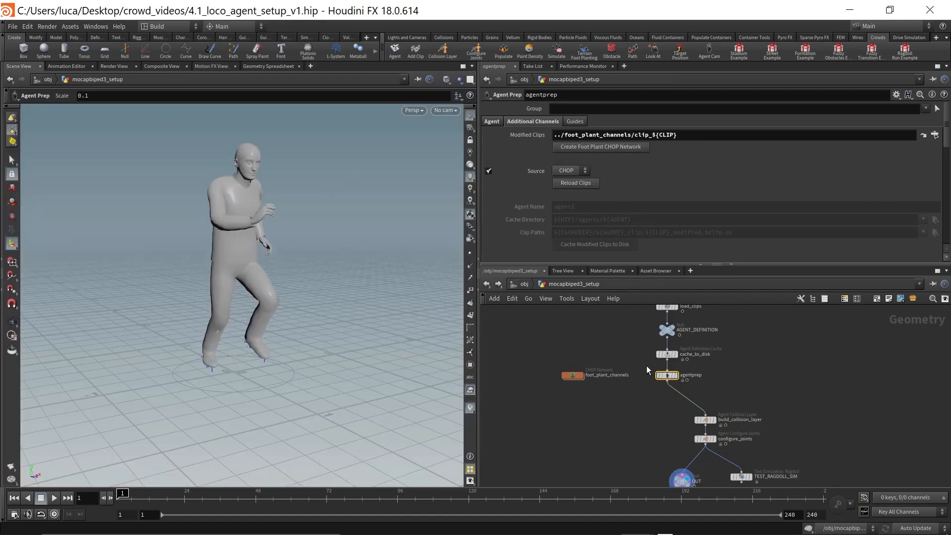
{"action": "middle_click_drag", "start_coordinate": [647, 370], "coordinate": [644, 458]}
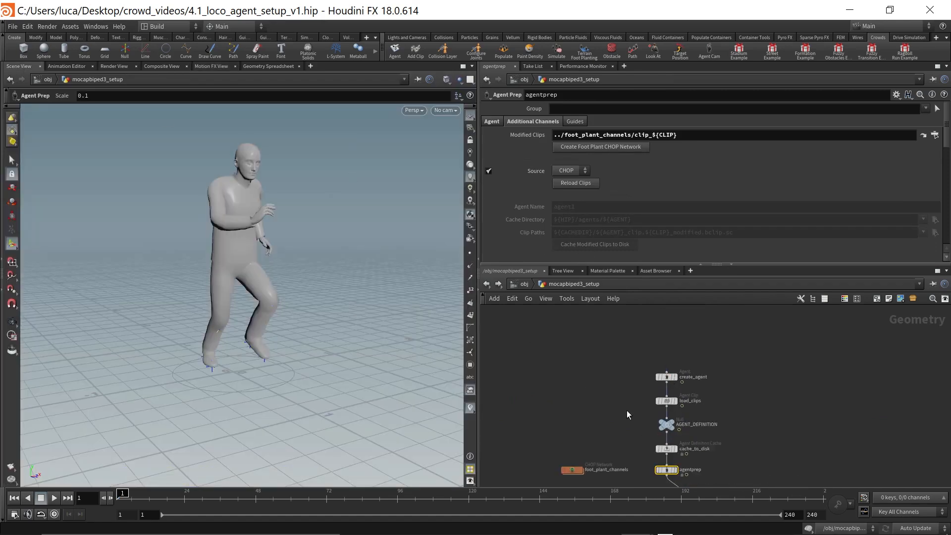
{"action": "middle_click_drag", "start_coordinate": [625, 410], "coordinate": [634, 376]}
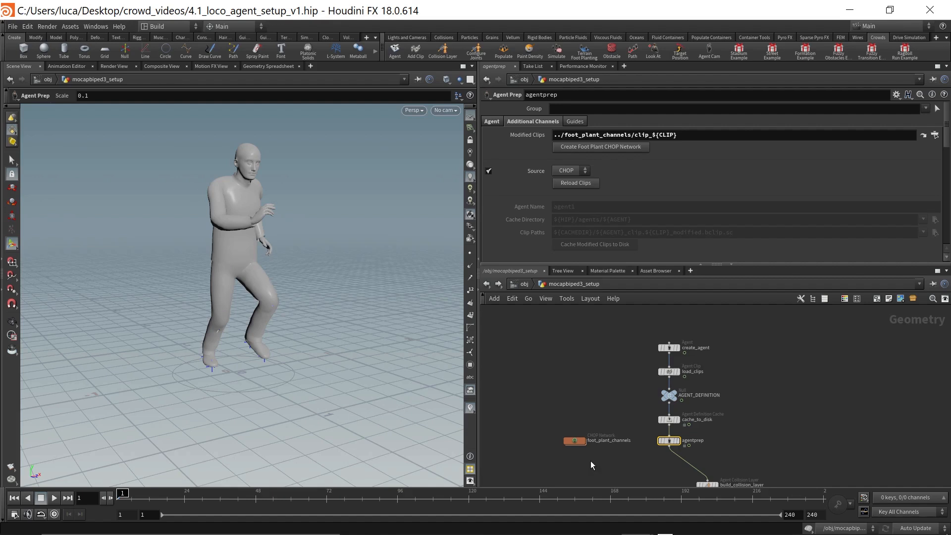
{"action": "left_click", "coordinate": [576, 441]}
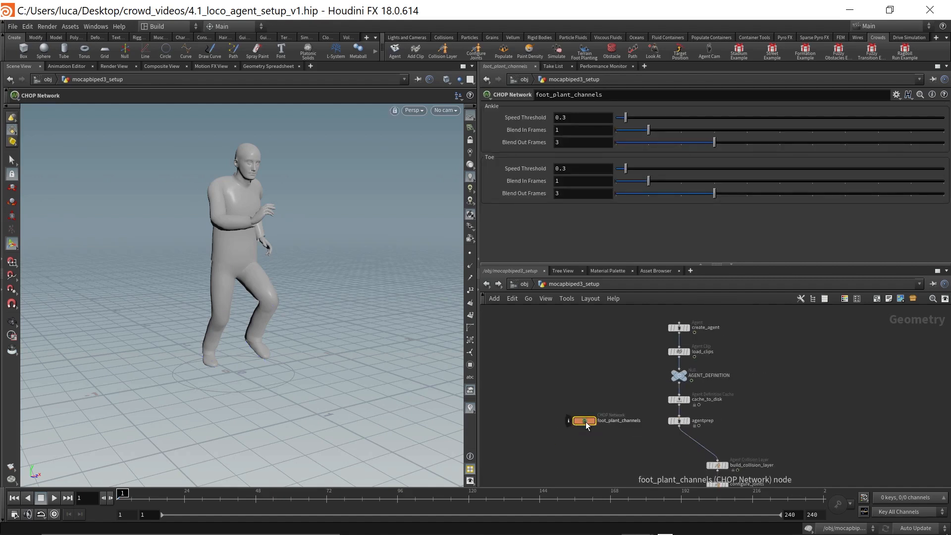
Switch to the Houdini session with 4.2_intro_to_chops.hip, then display and select the sphere1 node.
{"action": "key", "text": "alt+Tab"}
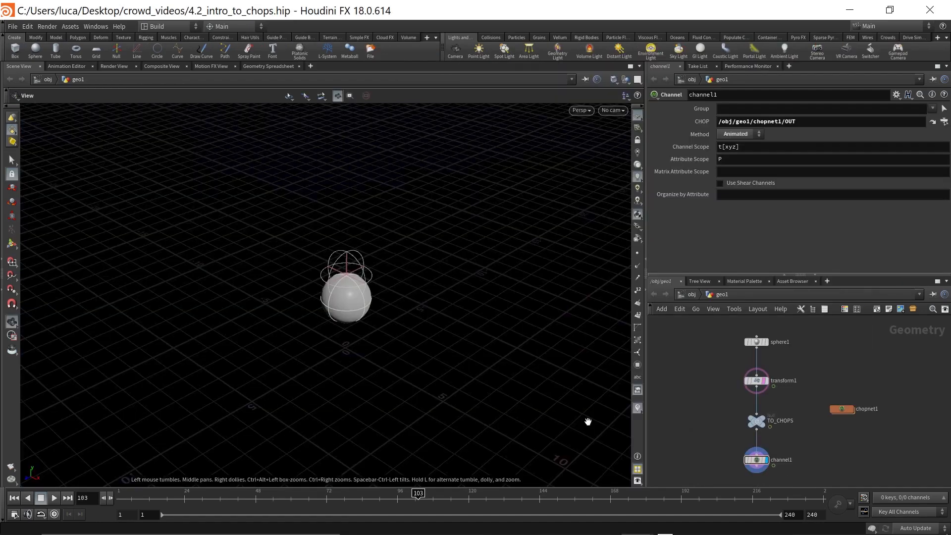
{"action": "left_click_drag", "start_coordinate": [382, 386], "coordinate": [396, 350]}
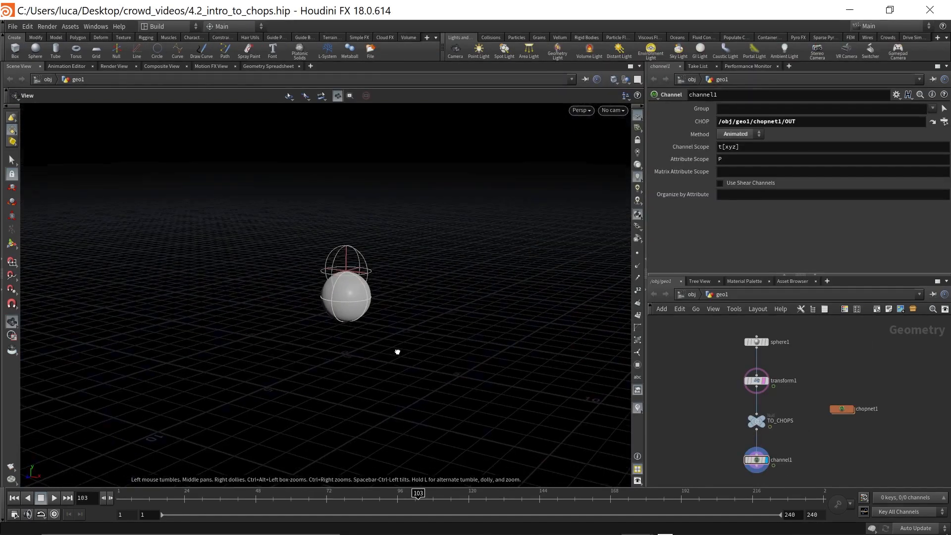
{"action": "scroll", "coordinate": [797, 369], "scroll_direction": "up", "scroll_amount": 2}
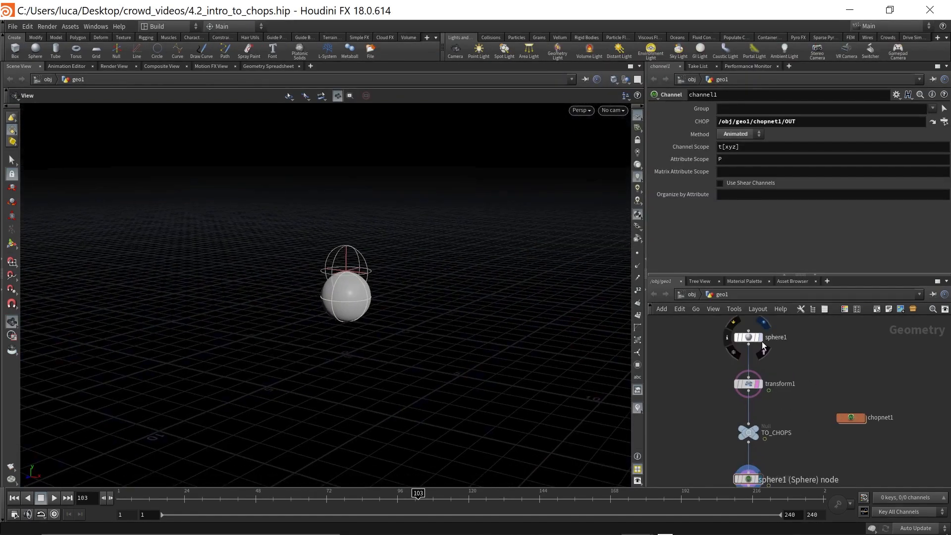
{"action": "left_click", "coordinate": [756, 337]}
{"action": "left_click", "coordinate": [748, 342]}
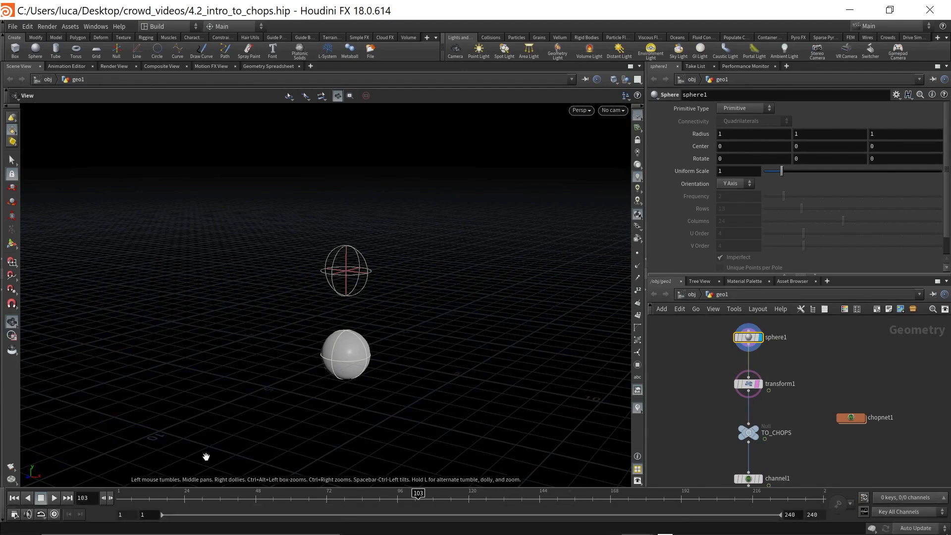
Compare the transform1 output with sphere1 and scrub the timeline with only sphere1 displayed.
{"action": "left_click", "coordinate": [758, 384]}
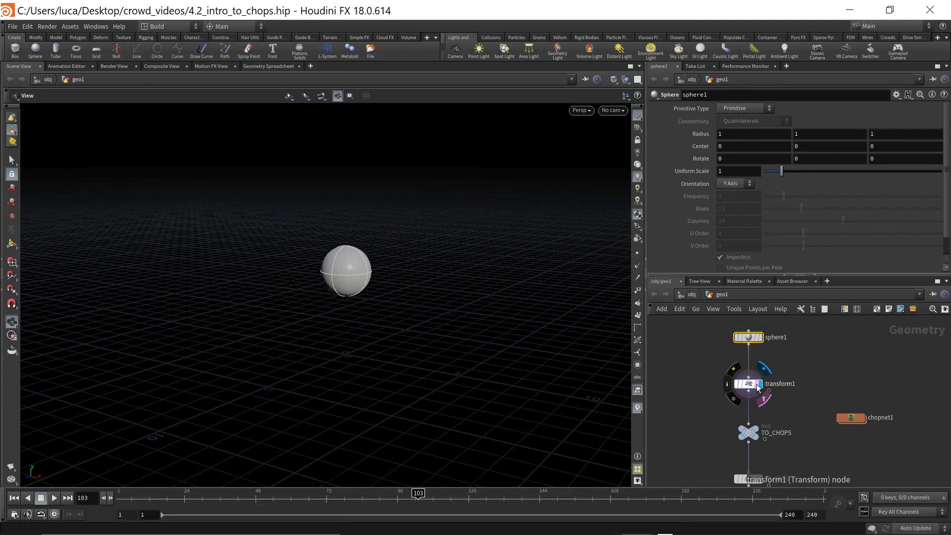
{"action": "left_click", "coordinate": [758, 337]}
{"action": "left_click_drag", "start_coordinate": [126, 497], "coordinate": [370, 496]}
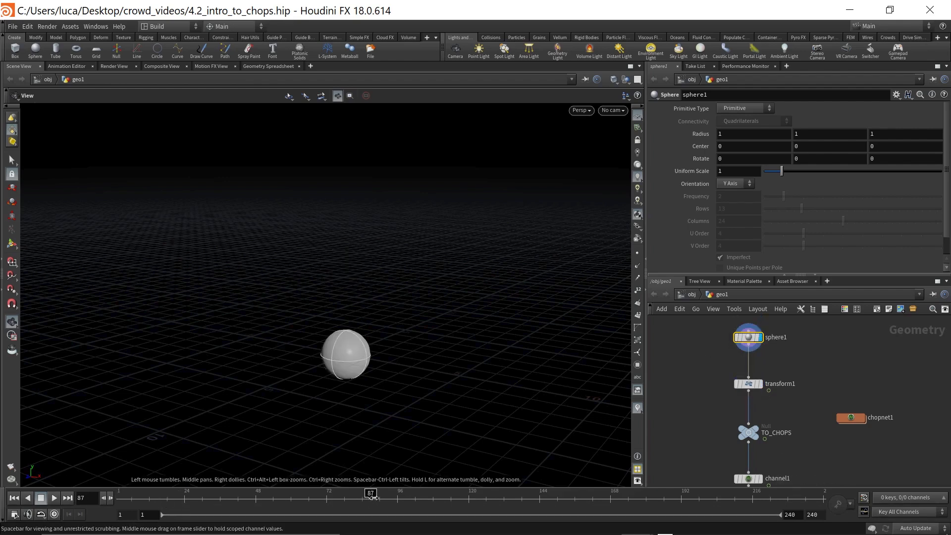
Display the transform1 node and open its parameters.
{"action": "left_click", "coordinate": [758, 384]}
{"action": "left_click", "coordinate": [745, 384]}
{"action": "scroll", "coordinate": [650, 428], "scroll_direction": "up", "scroll_amount": 1}
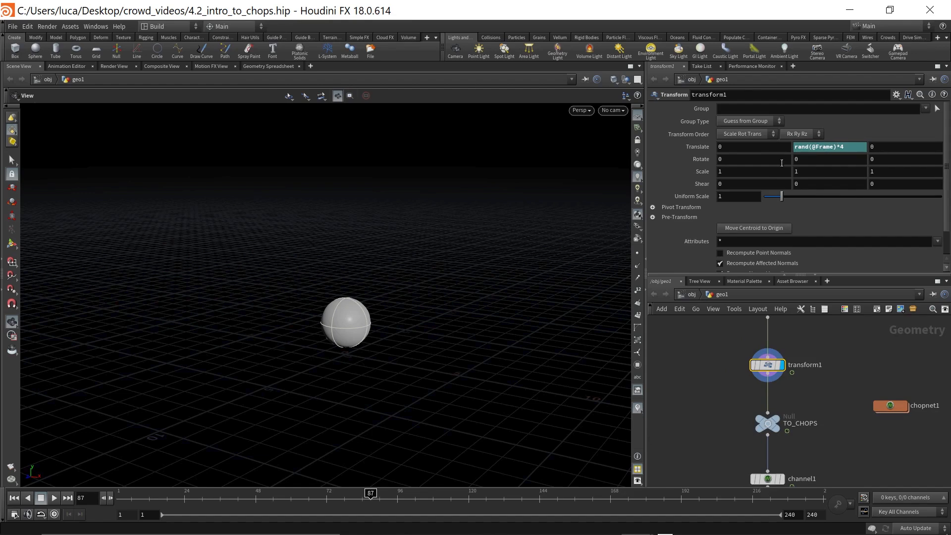
Scrub and step through the first frames to examine the sphere's random vertical motion from transform1.
{"action": "mouse_move", "coordinate": [157, 496]}
{"action": "left_mouse_down"}
{"action": "mouse_move", "coordinate": [119, 497]}
{"action": "mouse_move", "coordinate": [286, 497]}
{"action": "mouse_move", "coordinate": [102, 495]}
{"action": "left_mouse_up"}
{"action": "key", "text": "Right"}
{"action": "key", "text": "Right"}
{"action": "key", "text": "Right"}
{"action": "key", "text": "Right"}
{"action": "key", "text": "Right"}
{"action": "key", "text": "Right"}
{"action": "key", "text": "Right"}
{"action": "key", "text": "Right"}
{"action": "key", "text": "Right"}
{"action": "key", "text": "Right"}
{"action": "key", "text": "Right"}
{"action": "key", "text": "Right"}
{"action": "key", "text": "Right"}
{"action": "key", "text": "Right"}
{"action": "key", "text": "Right"}
{"action": "key", "text": "Right"}
{"action": "key", "text": "Right"}
{"action": "key", "text": "Right"}
{"action": "key", "text": "Right"}
{"action": "key", "text": "Right"}
{"action": "key", "text": "Left"}
{"action": "key", "text": "Left"}
{"action": "key", "text": "Left"}
{"action": "key", "text": "Left"}
{"action": "key", "text": "Left"}
{"action": "key", "text": "Left"}
{"action": "key", "text": "Left"}
{"action": "key", "text": "Left"}
{"action": "key", "text": "Left"}
{"action": "key", "text": "Left"}
{"action": "key", "text": "Left"}
{"action": "key", "text": "Left"}
{"action": "key", "text": "Left"}
{"action": "key", "text": "Left"}
{"action": "key", "text": "Left"}
{"action": "key", "text": "Left"}
{"action": "key", "text": "Left"}
{"action": "key", "text": "Left"}
{"action": "key", "text": "Left"}
{"action": "key", "text": "Left"}
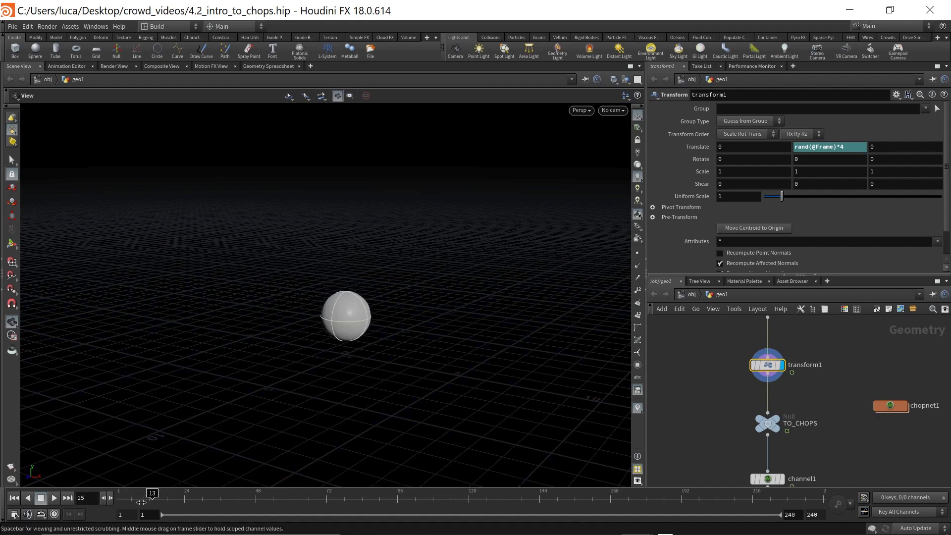
{"action": "scroll", "coordinate": [804, 399], "scroll_direction": "down", "scroll_amount": 3}
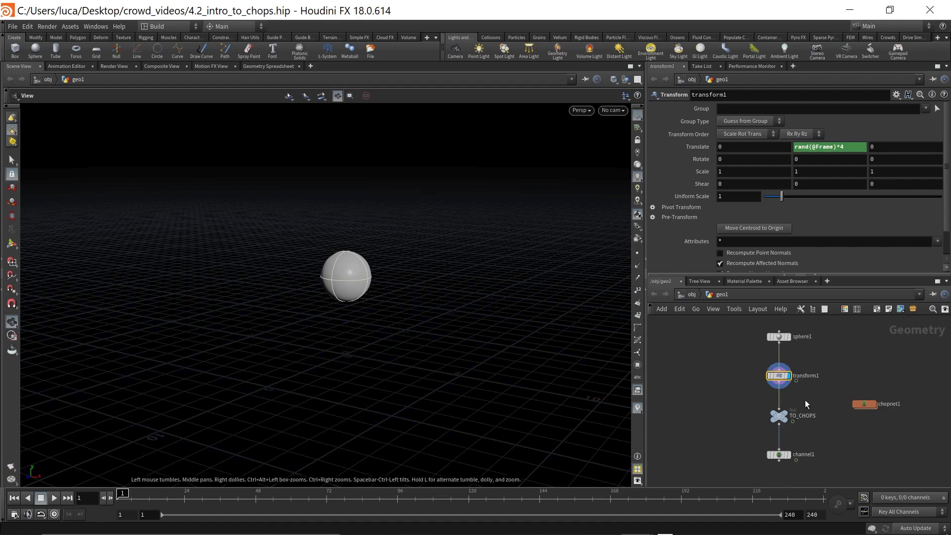
{"action": "middle_click_drag", "start_coordinate": [804, 400], "coordinate": [779, 381]}
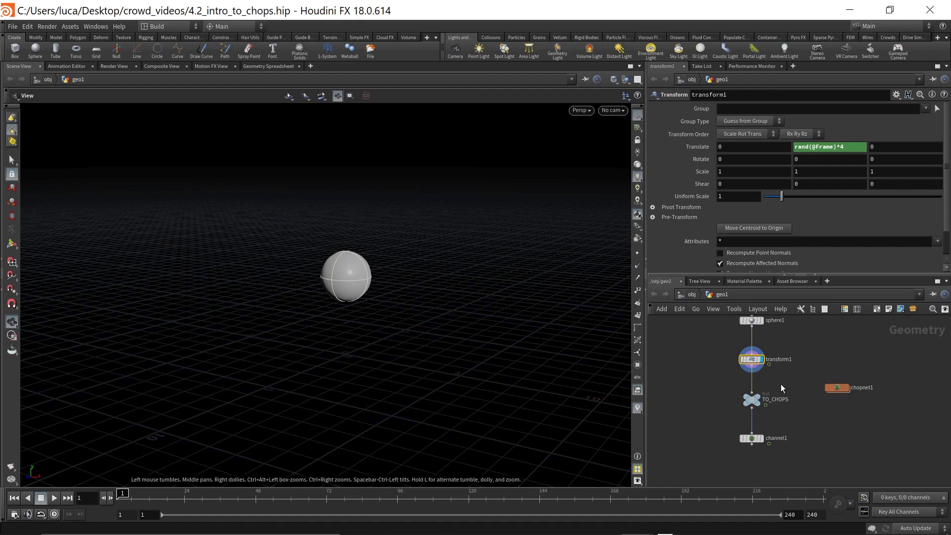
{"action": "left_click_drag", "start_coordinate": [233, 498], "coordinate": [131, 498]}
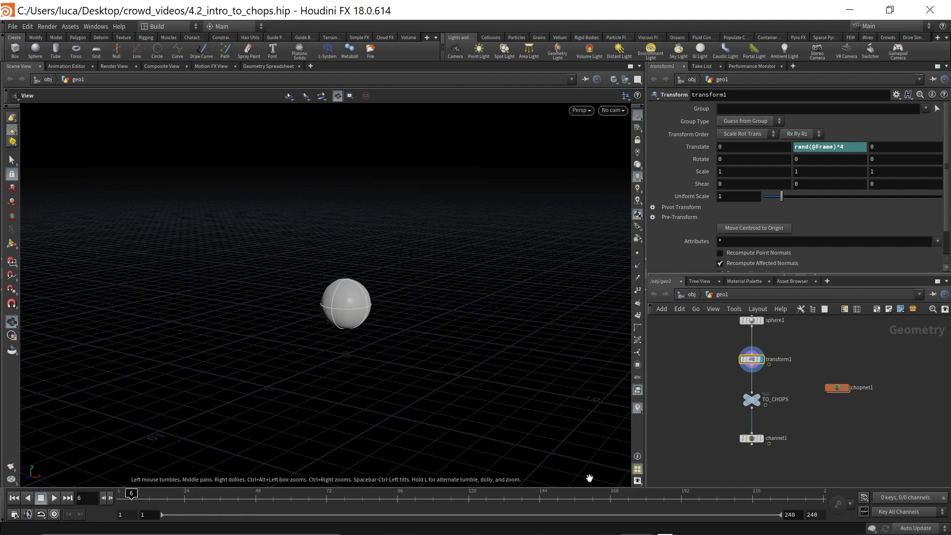
Enter the chopnet1 network and show its channels in the Motion FX View.
{"action": "double_click", "coordinate": [834, 390]}
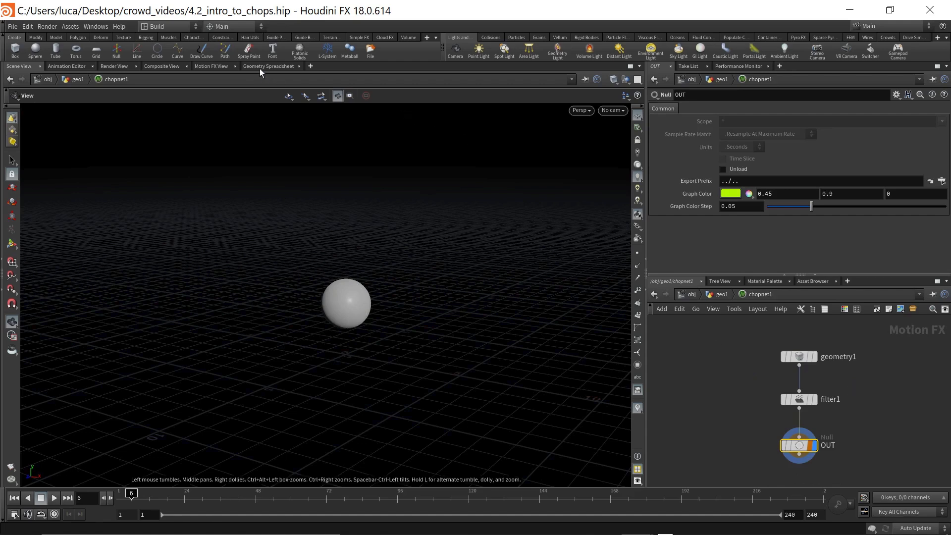
{"action": "left_click", "coordinate": [259, 67]}
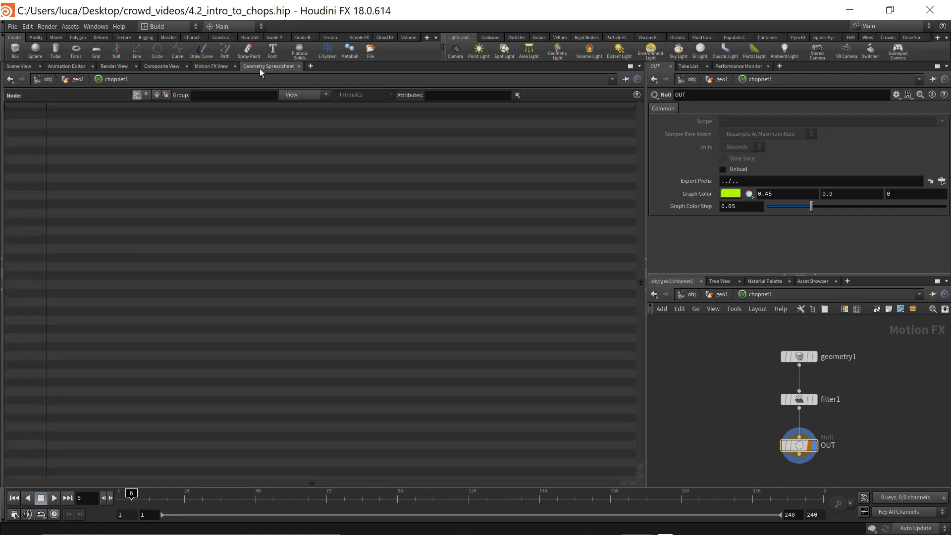
{"action": "left_click", "coordinate": [209, 66]}
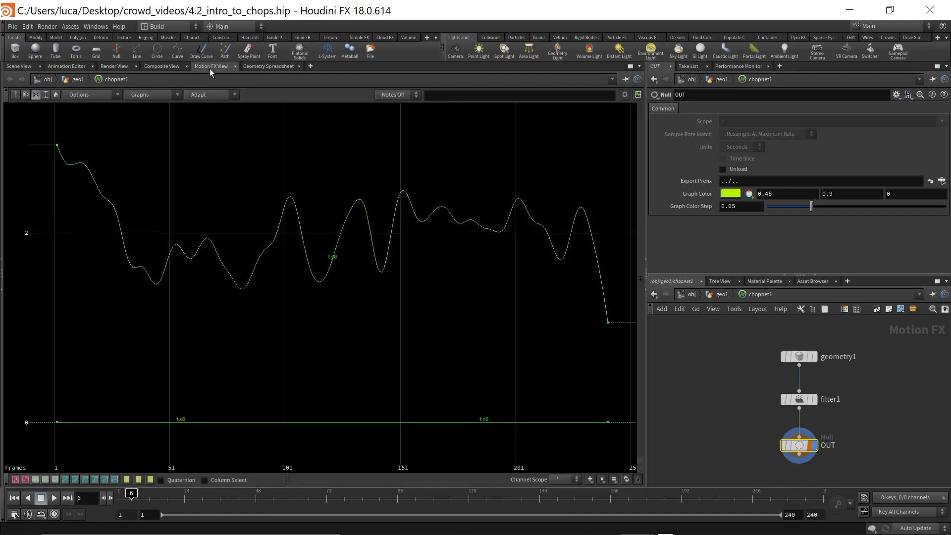
Display the geometry1 node's curves in the motion graph, compare them with OUT, and turn off OUT's display.
{"action": "left_click", "coordinate": [814, 356]}
{"action": "left_click", "coordinate": [799, 357]}
{"action": "right_click_drag", "start_coordinate": [429, 262], "coordinate": [272, 288]}
{"action": "middle_click_drag", "start_coordinate": [323, 251], "coordinate": [250, 311]}
{"action": "right_click_drag", "start_coordinate": [250, 311], "coordinate": [333, 305]}
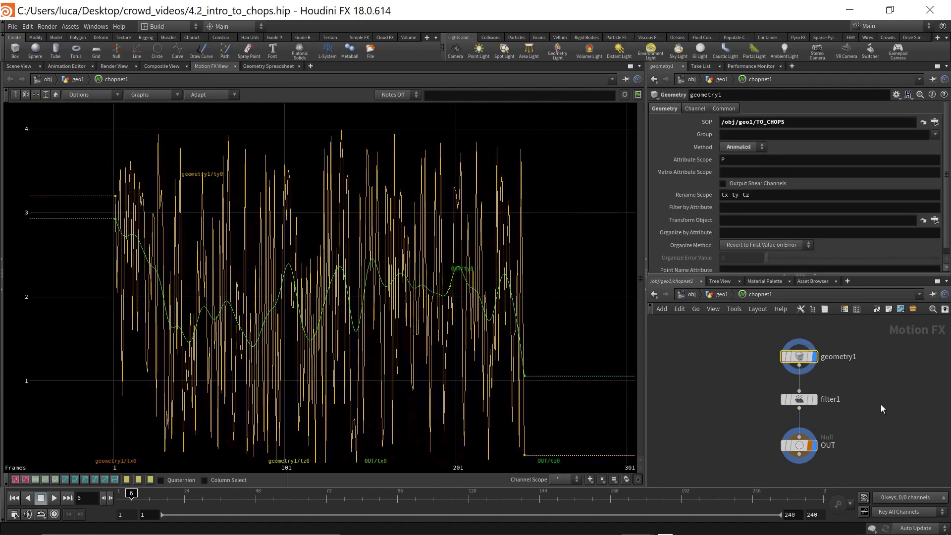
{"action": "left_click", "coordinate": [814, 446]}
{"action": "right_click_drag", "start_coordinate": [259, 259], "coordinate": [329, 249]}
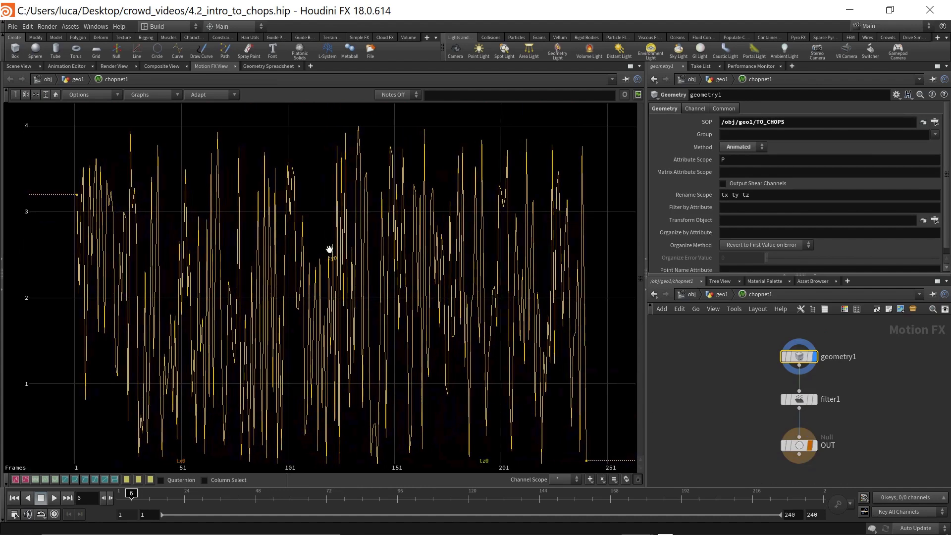
{"action": "middle_click_drag", "start_coordinate": [329, 249], "coordinate": [328, 233]}
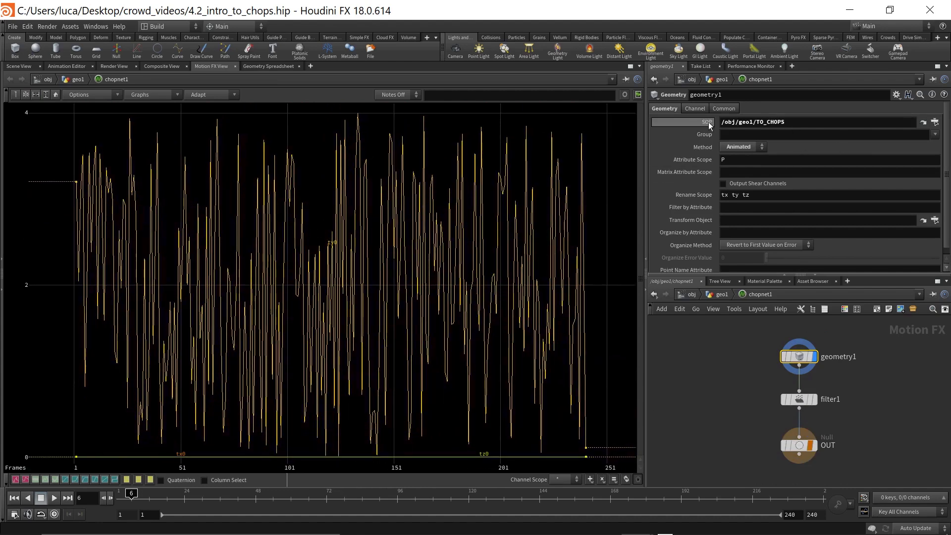
Trace geometry1's SOP path to the TO_CHOPS null, return to chopnet1 and show the sphere as wireframe in the Scene View.
{"action": "left_click", "coordinate": [922, 122]}
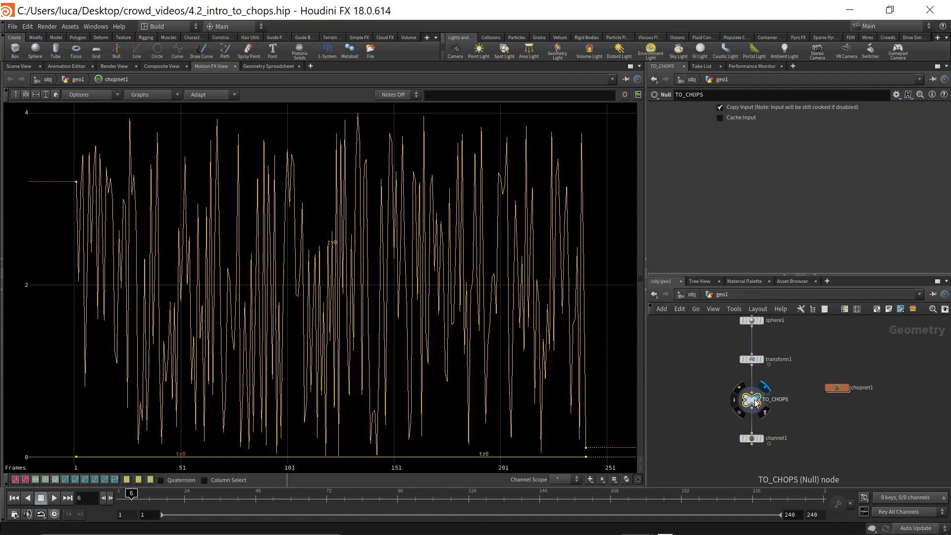
{"action": "double_click", "coordinate": [838, 388]}
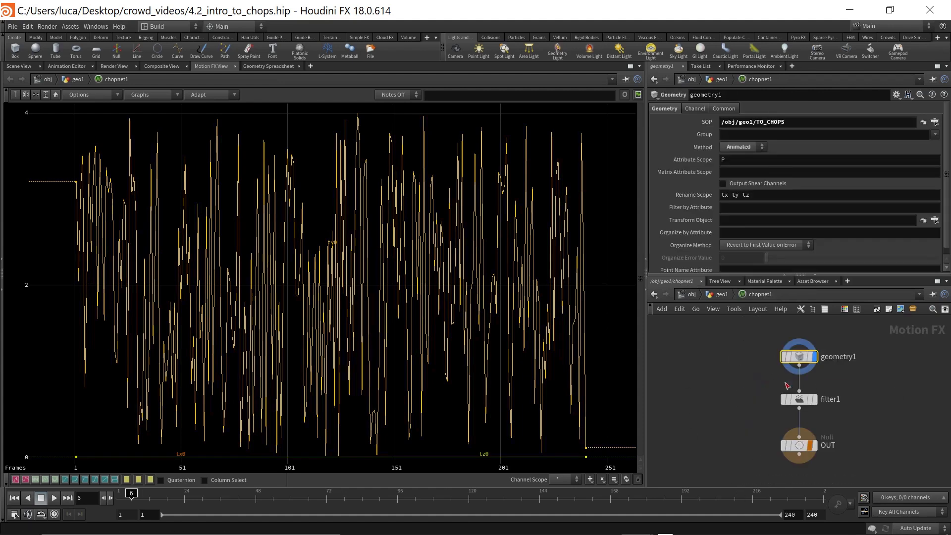
{"action": "left_click", "coordinate": [18, 66]}
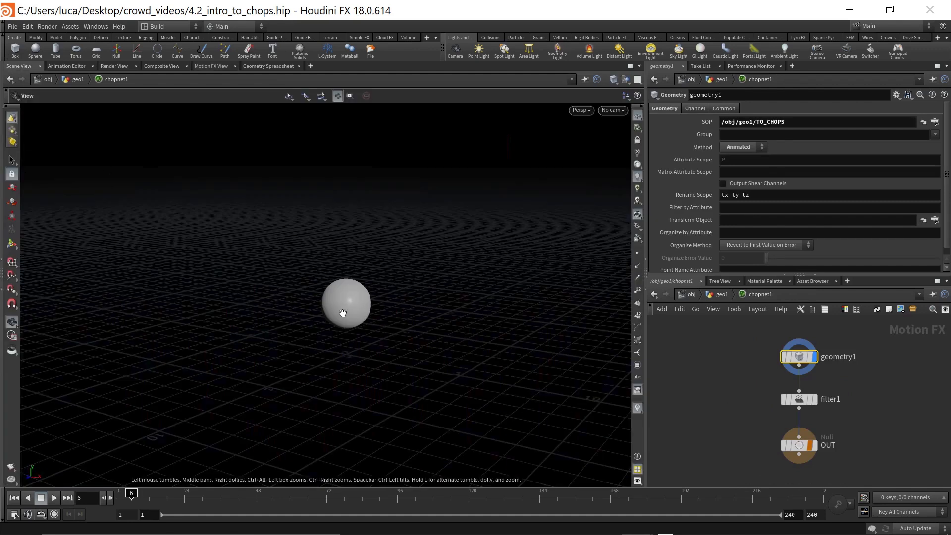
{"action": "key", "text": "w"}
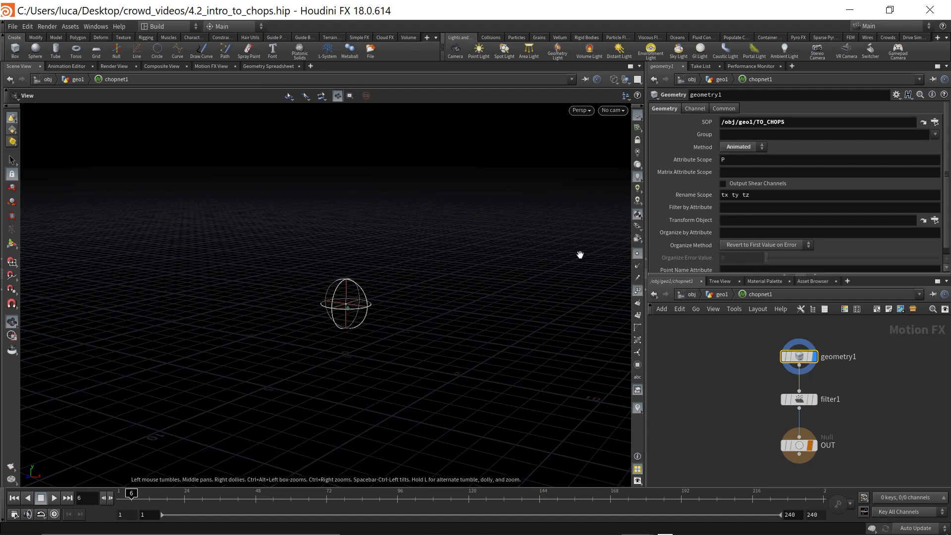
Return to the Motion FX View and examine the full range of geometry1's translation curves.
{"action": "left_click", "coordinate": [262, 66]}
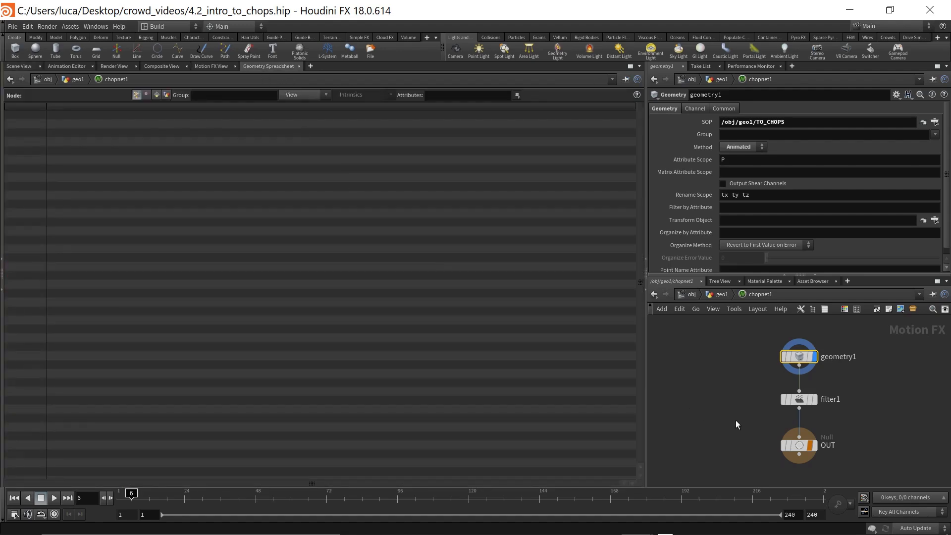
{"action": "left_click", "coordinate": [220, 67]}
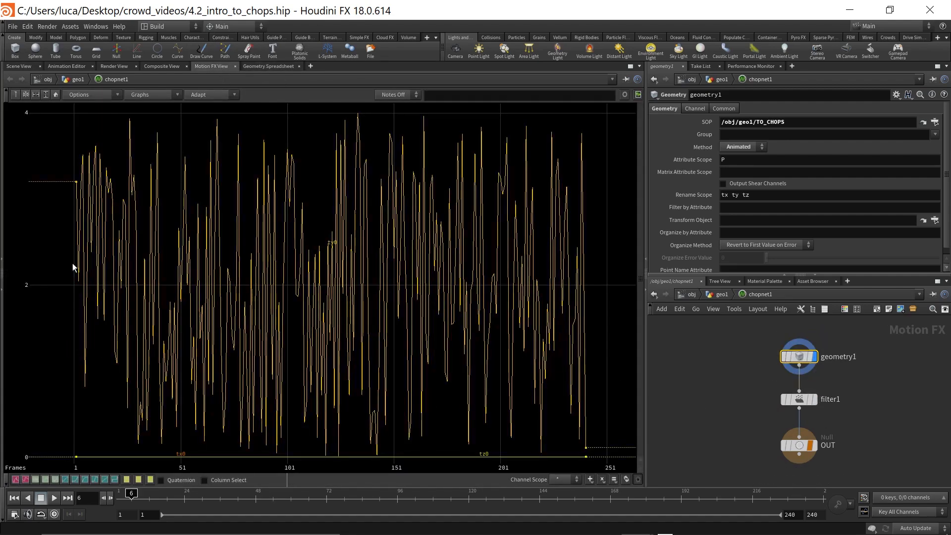
{"action": "right_click_drag", "start_coordinate": [87, 263], "coordinate": [123, 262]}
{"action": "right_click_drag", "start_coordinate": [278, 298], "coordinate": [201, 313]}
{"action": "middle_click_drag", "start_coordinate": [238, 314], "coordinate": [205, 304]}
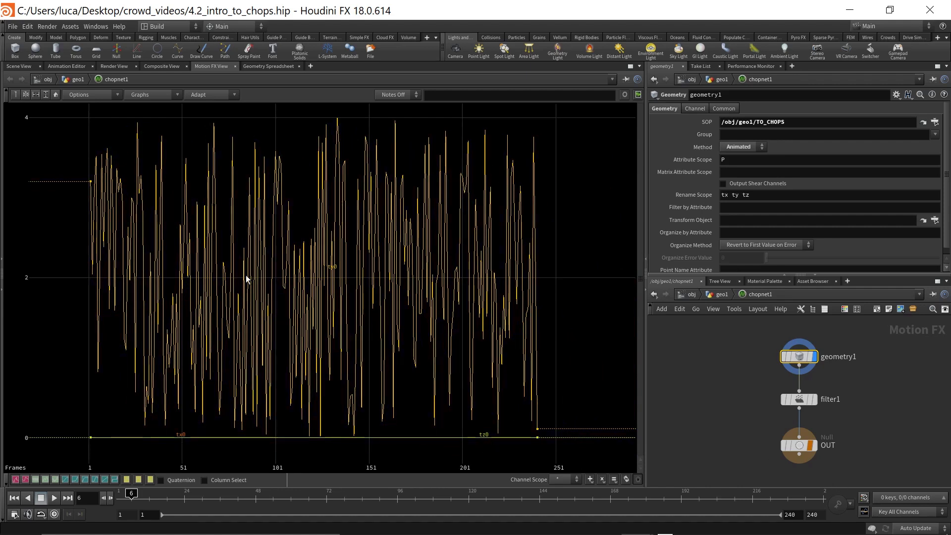
Select filter1 and display only its curves in the motion graph, turning off geometry1's display.
{"action": "left_click", "coordinate": [798, 399]}
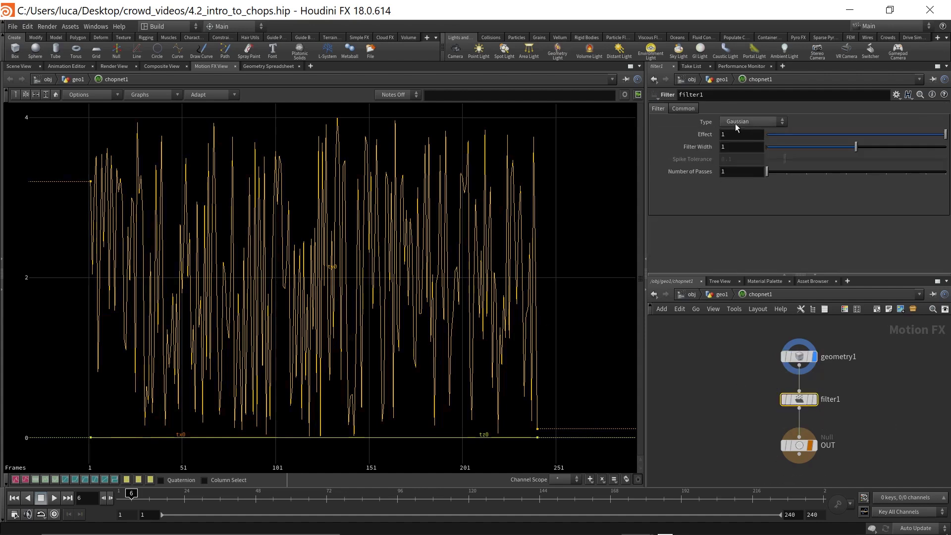
{"action": "left_click", "coordinate": [815, 400]}
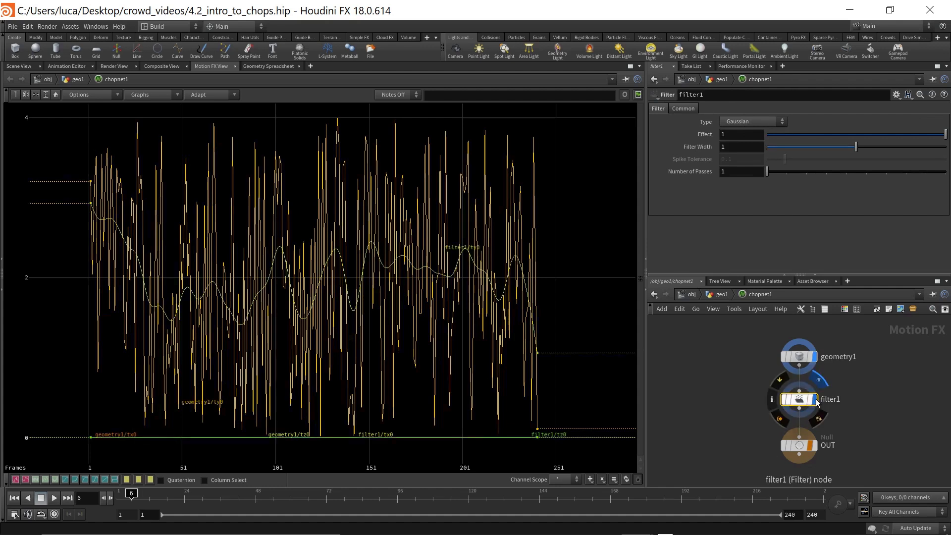
{"action": "left_click", "coordinate": [813, 357]}
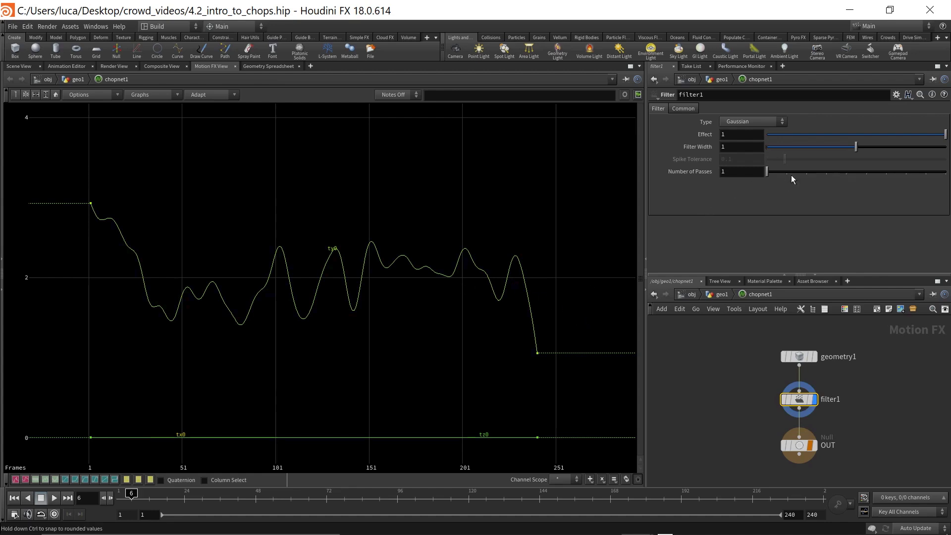
Try a filter width of 0.721 and a lower effect on filter1, restoring both to 1.
{"action": "left_click_drag", "start_coordinate": [855, 146], "coordinate": [830, 148]}
{"action": "left_click", "coordinate": [757, 147]}
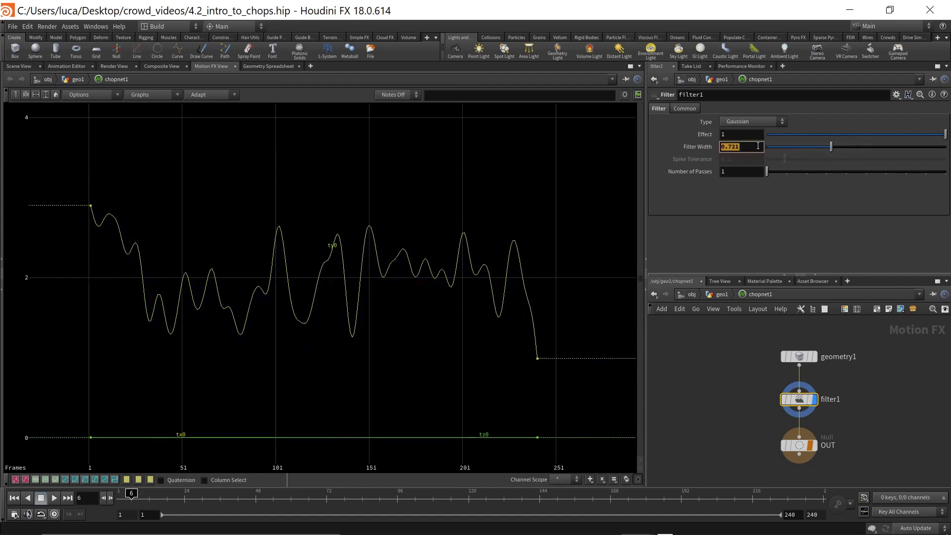
{"action": "type", "text": "1"}
{"action": "key", "text": "Return"}
{"action": "left_click_drag", "start_coordinate": [868, 133], "coordinate": [945, 134]}
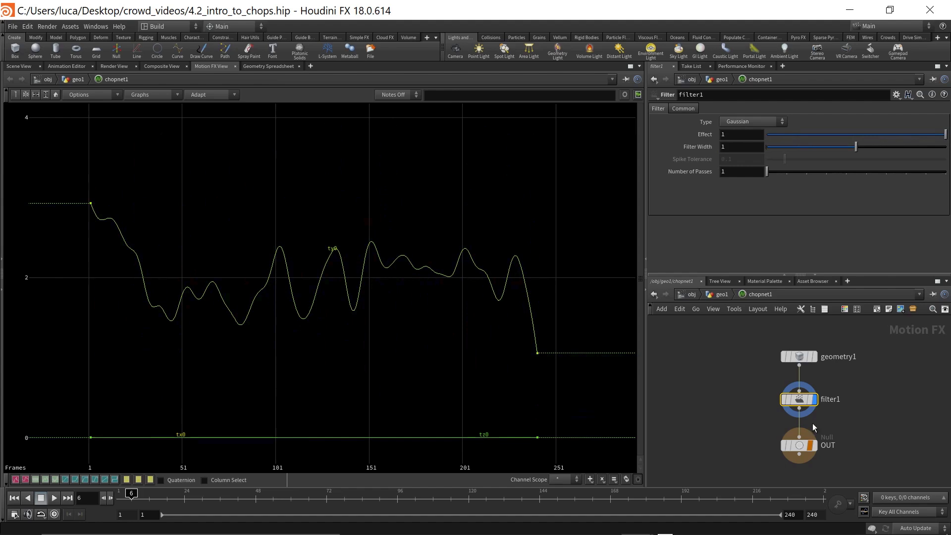
Display geometry1's raw curves together with filter1's for comparison, and briefly revisit the geo1 network before re-entering chopnet1.
{"action": "left_click", "coordinate": [814, 357]}
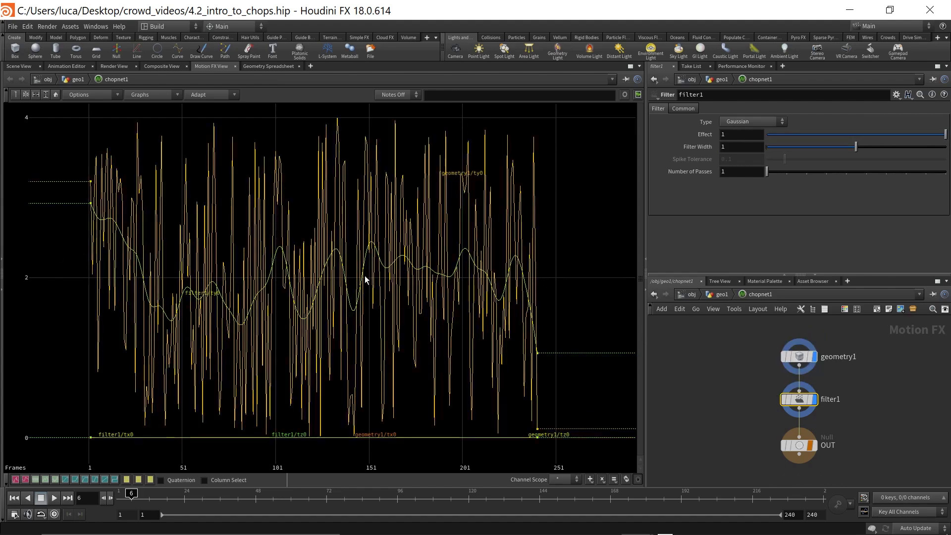
{"action": "left_click", "coordinate": [714, 386]}
{"action": "key", "text": "u"}
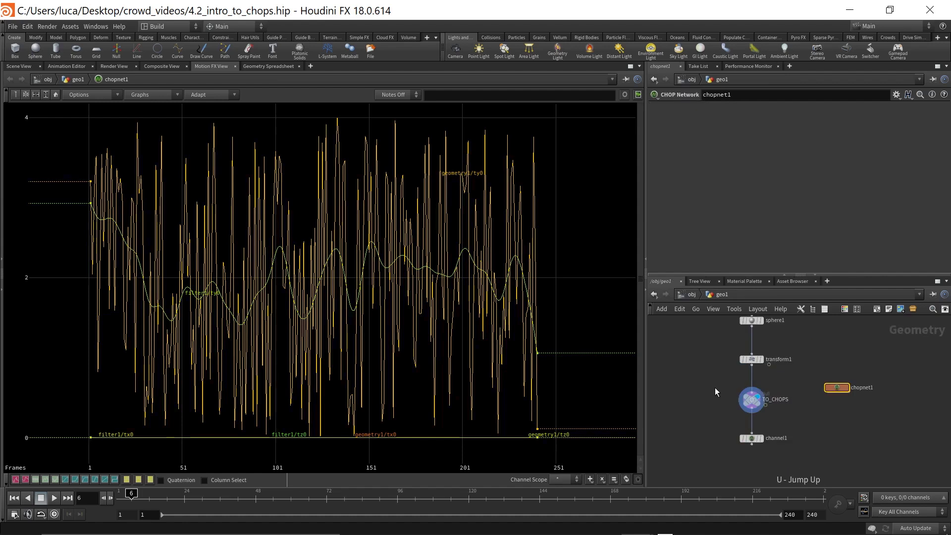
{"action": "double_click", "coordinate": [836, 388]}
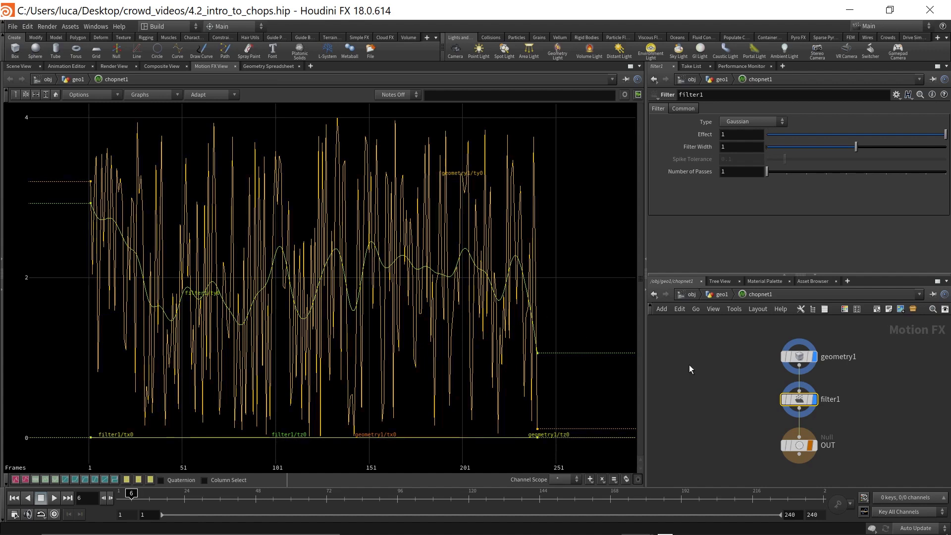
Return to the geo1 network, show the Scene View, and display and select the channel1 node.
{"action": "left_click", "coordinate": [722, 294]}
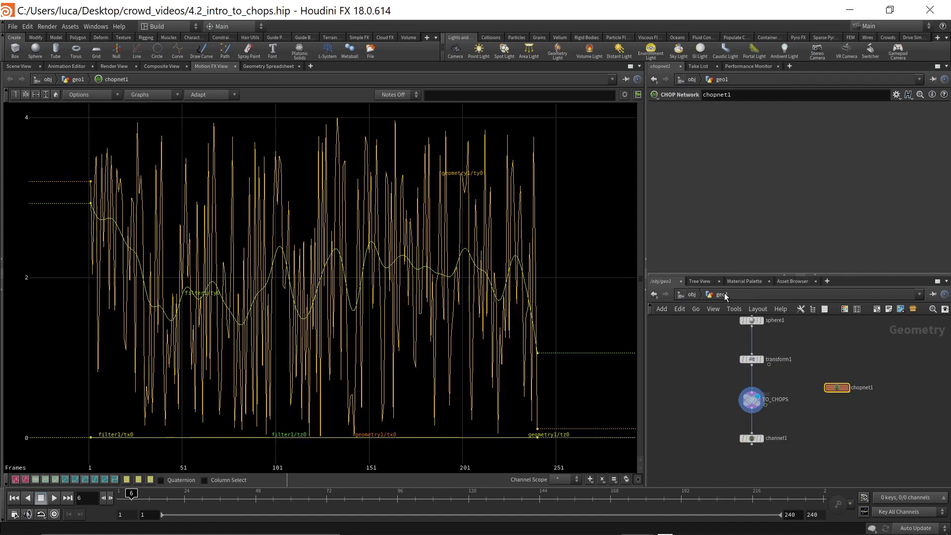
{"action": "left_click", "coordinate": [18, 68]}
{"action": "scroll", "coordinate": [761, 418], "scroll_direction": "up", "scroll_amount": 3}
{"action": "left_click", "coordinate": [752, 392]}
{"action": "left_click", "coordinate": [763, 448]}
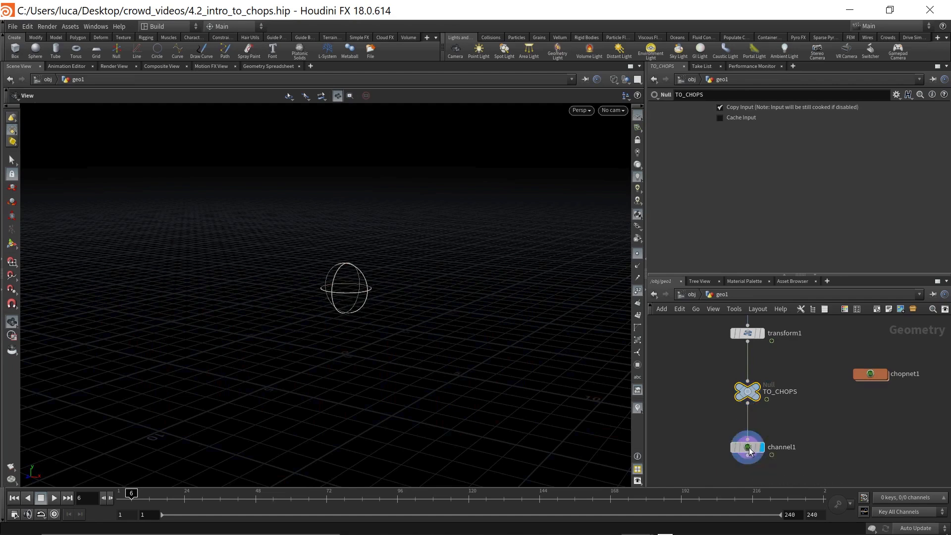
{"action": "left_click", "coordinate": [749, 451]}
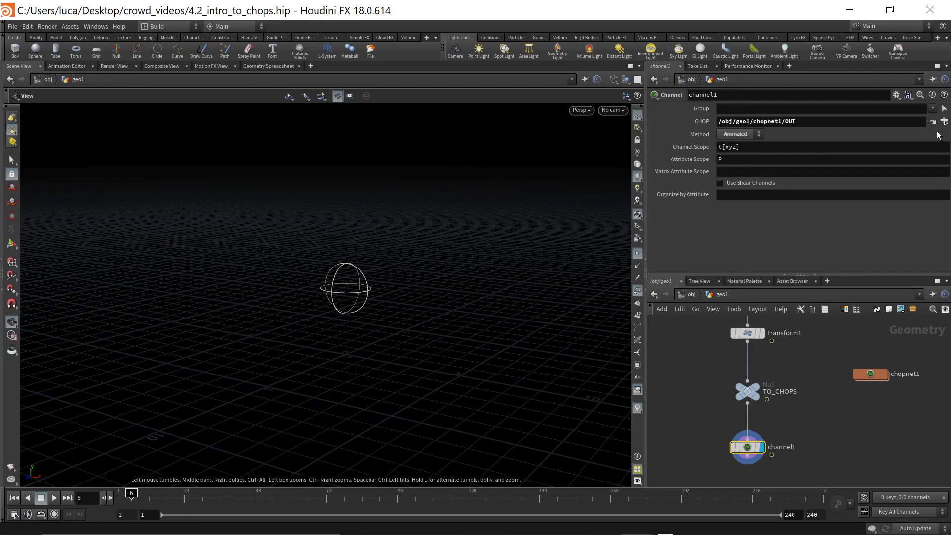
Scrub through the timeline to examine the sphere's filtered motion in the Scene View.
{"action": "left_click_drag", "start_coordinate": [327, 310], "coordinate": [310, 272]}
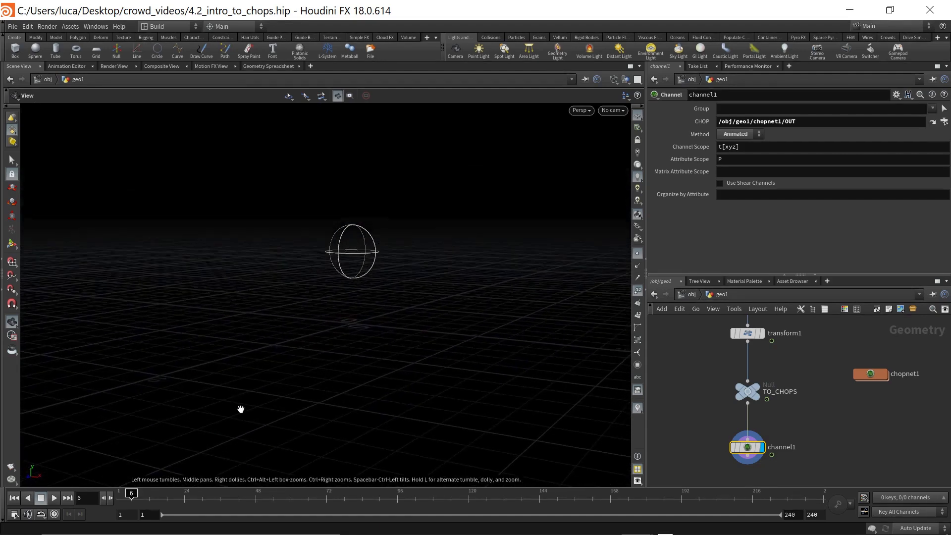
{"action": "left_click_drag", "start_coordinate": [129, 494], "coordinate": [122, 494]}
{"action": "left_click_drag", "start_coordinate": [112, 494], "coordinate": [214, 494]}
{"action": "scroll", "coordinate": [673, 401], "scroll_direction": "down", "scroll_amount": 4}
{"action": "scroll", "coordinate": [709, 367], "scroll_direction": "up", "scroll_amount": 4}
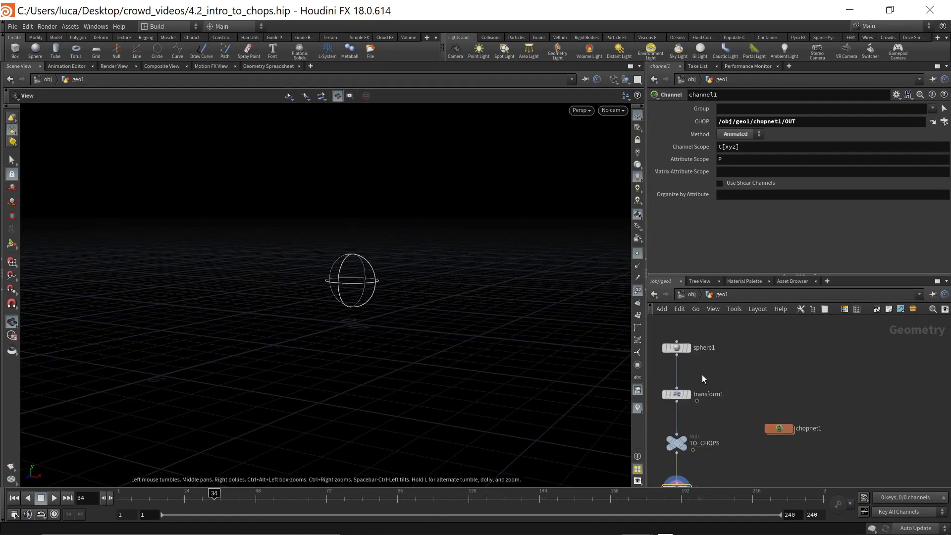
{"action": "left_click", "coordinate": [692, 410]}
{"action": "middle_click_drag", "start_coordinate": [739, 431], "coordinate": [776, 377]}
{"action": "left_click_drag", "start_coordinate": [157, 504], "coordinate": [356, 508]}
{"action": "left_click", "coordinate": [800, 410]}
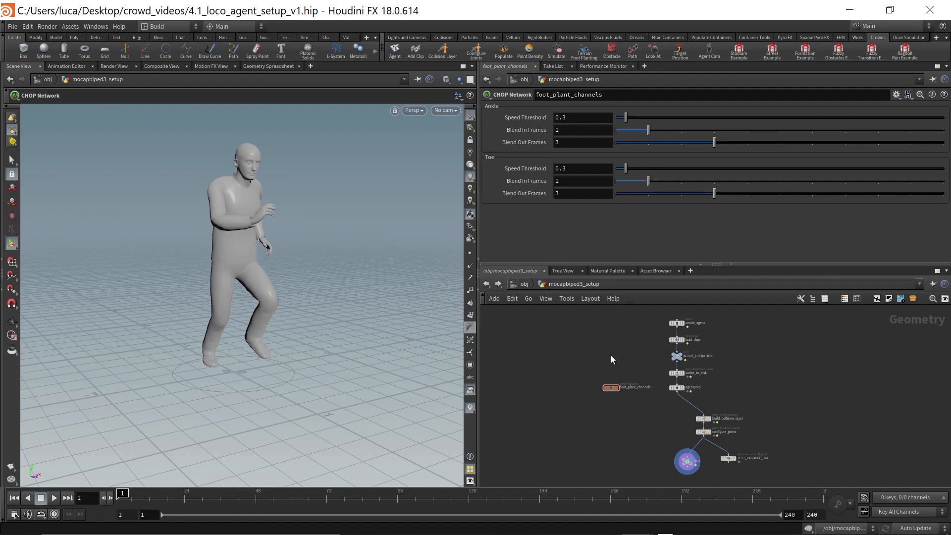
In 4.1_loco_agent_setup_v1.hip, leave the agent setup network for the object level and check the mocapbiped3_setup node.
{"action": "key", "text": "u"}
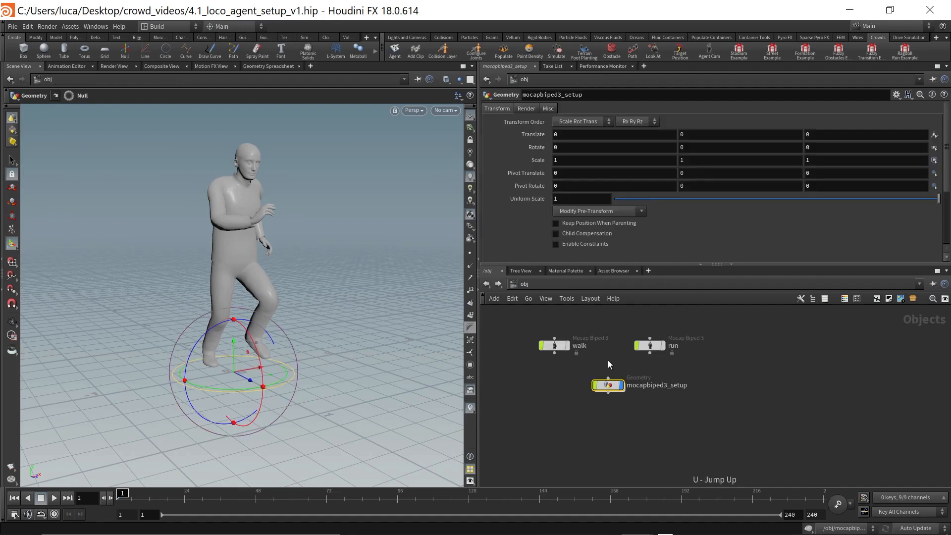
{"action": "left_click", "coordinate": [554, 404]}
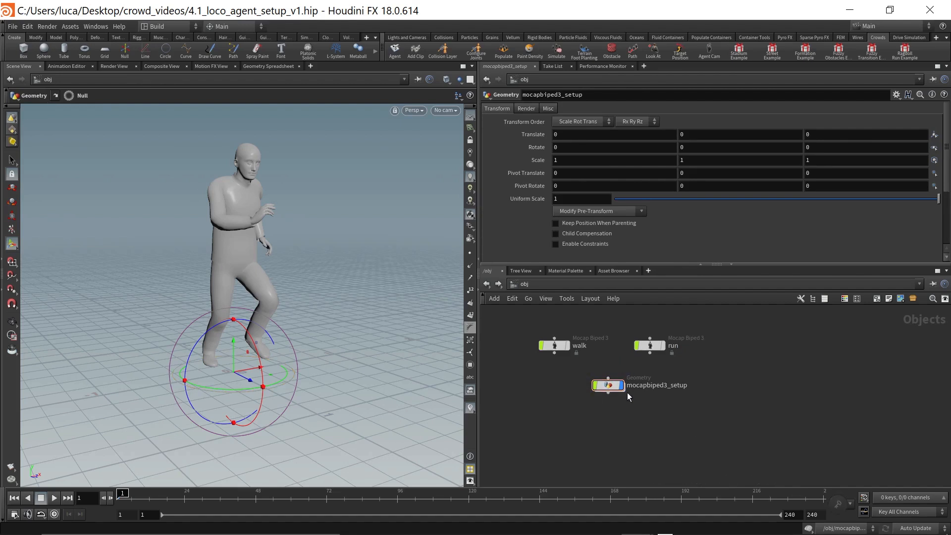
{"action": "left_click", "coordinate": [608, 385]}
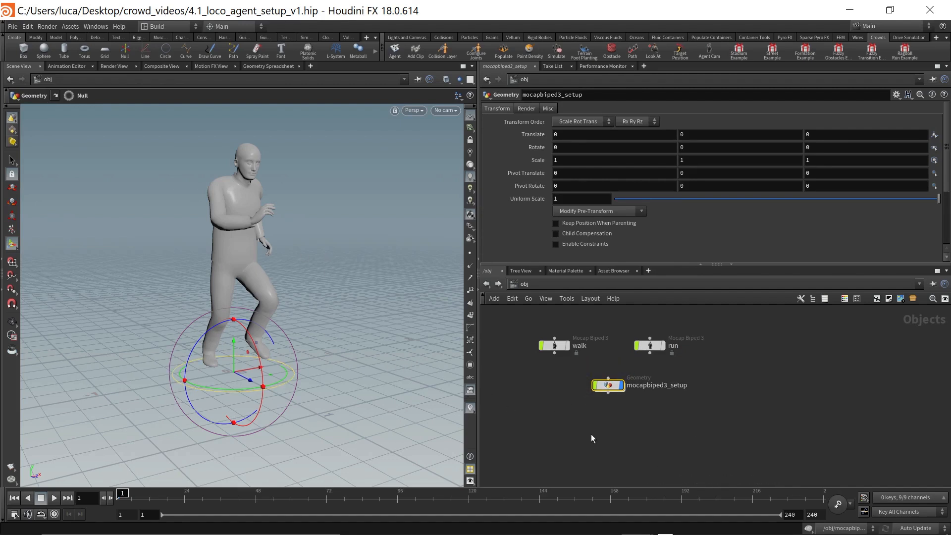
{"action": "left_click", "coordinate": [626, 436]}
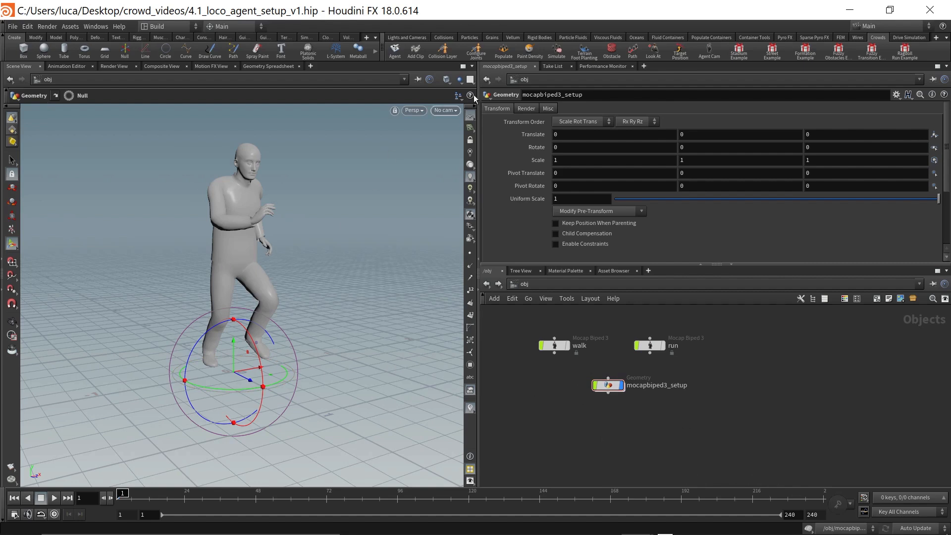
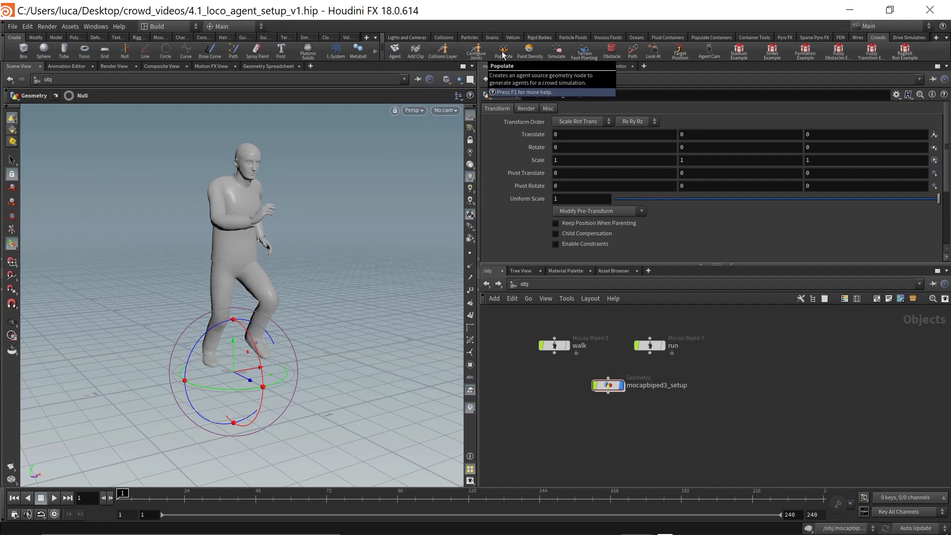
Add a Geometry object beside mocapbiped3_setup and rename it terrain.
{"action": "scroll", "coordinate": [769, 377], "scroll_direction": "down", "scroll_amount": 2}
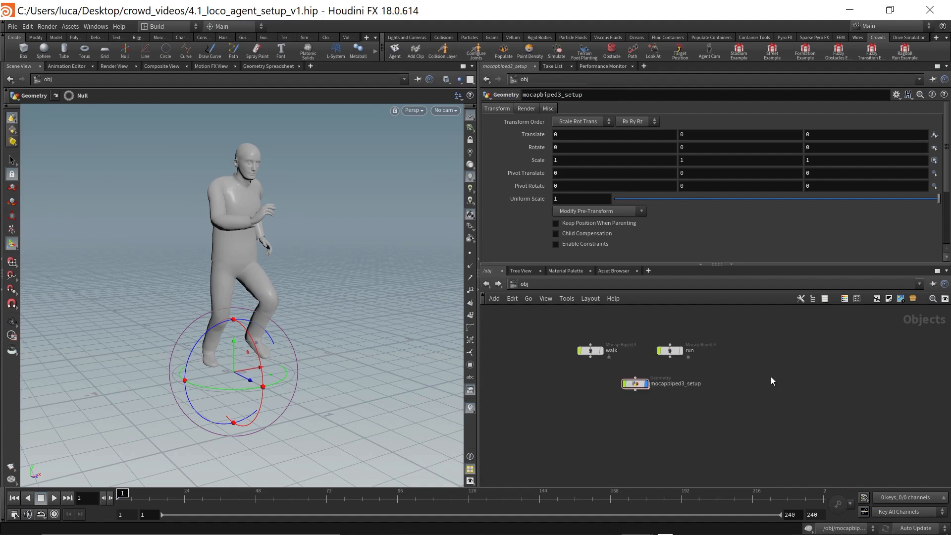
{"action": "scroll", "coordinate": [777, 379], "scroll_direction": "down", "scroll_amount": 1}
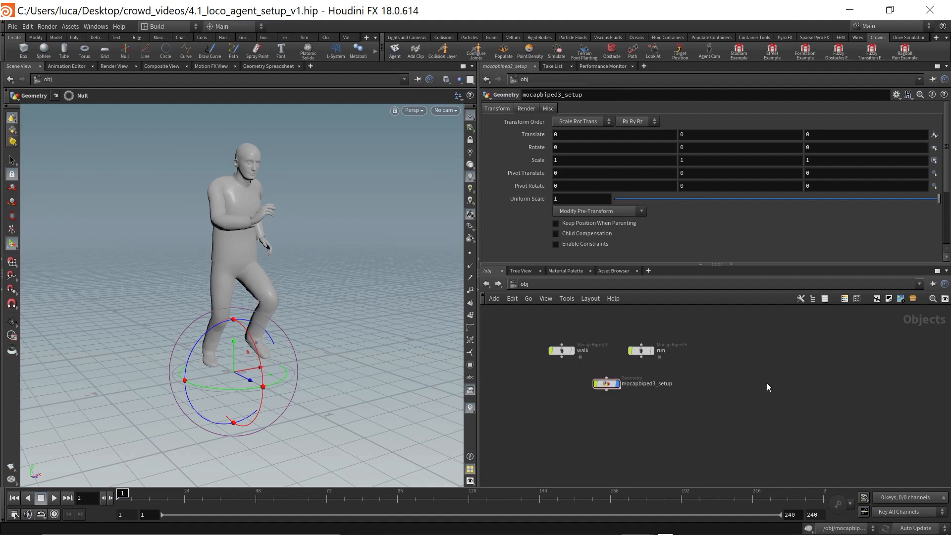
{"action": "key", "text": "Tab"}
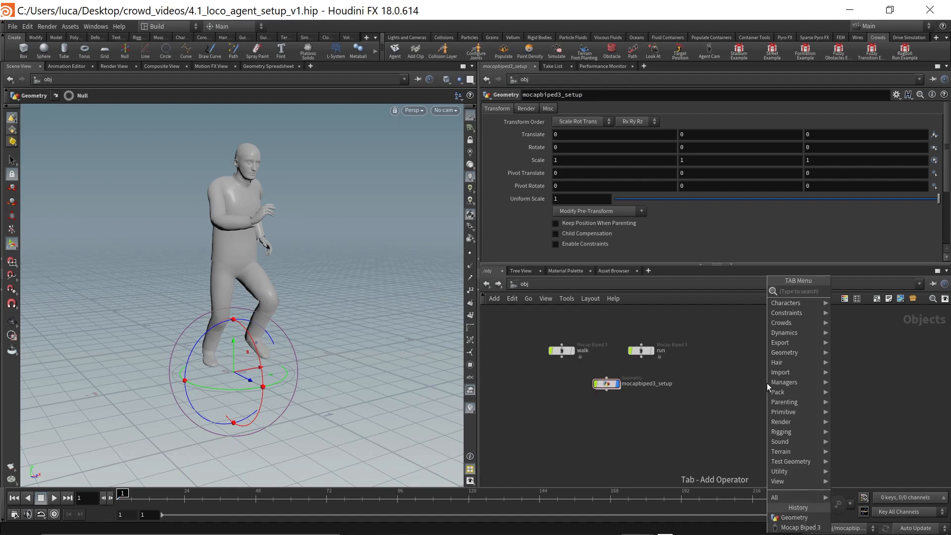
{"action": "type", "text": "ge"}
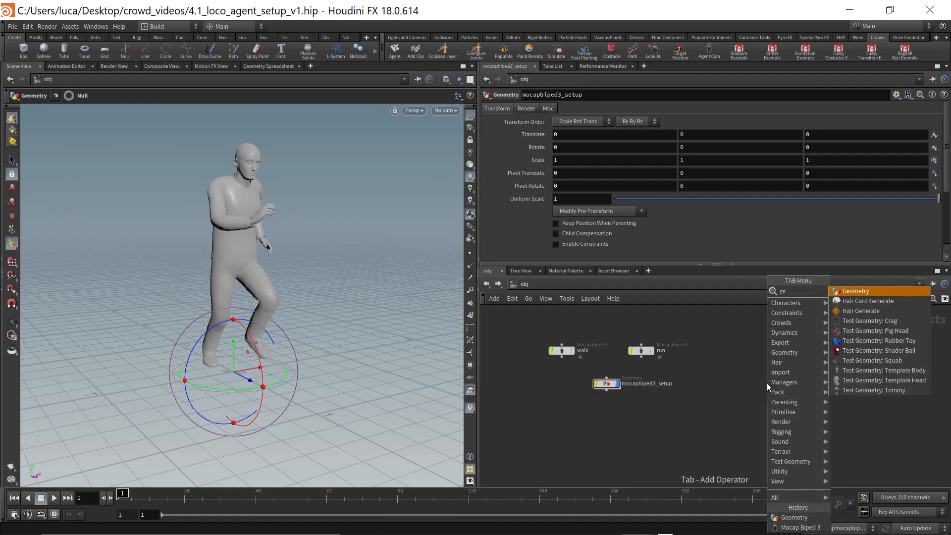
{"action": "key", "text": "Return"}
{"action": "key", "text": "Return"}
{"action": "double_click", "coordinate": [784, 384]}
{"action": "type", "text": "Ter"}
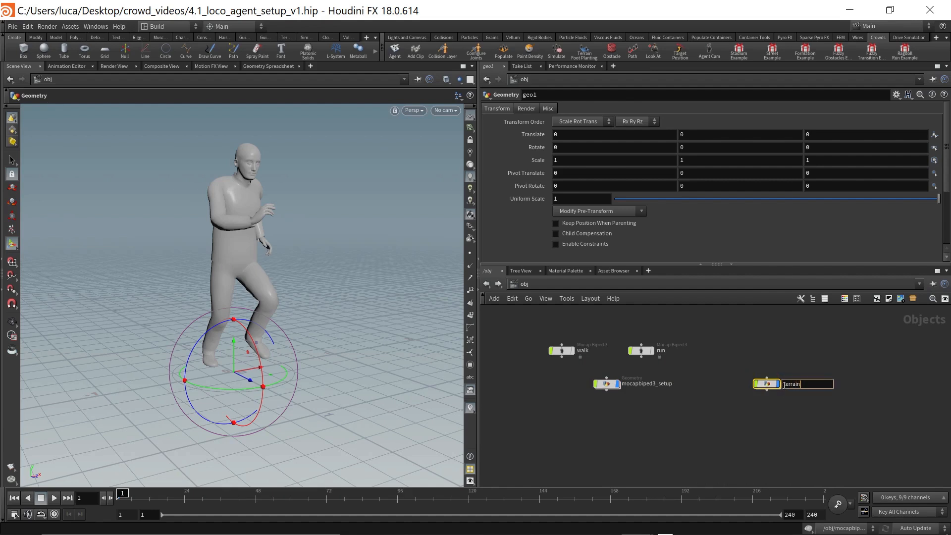
{"action": "type", "text": "rain"}
{"action": "key", "text": "Return"}
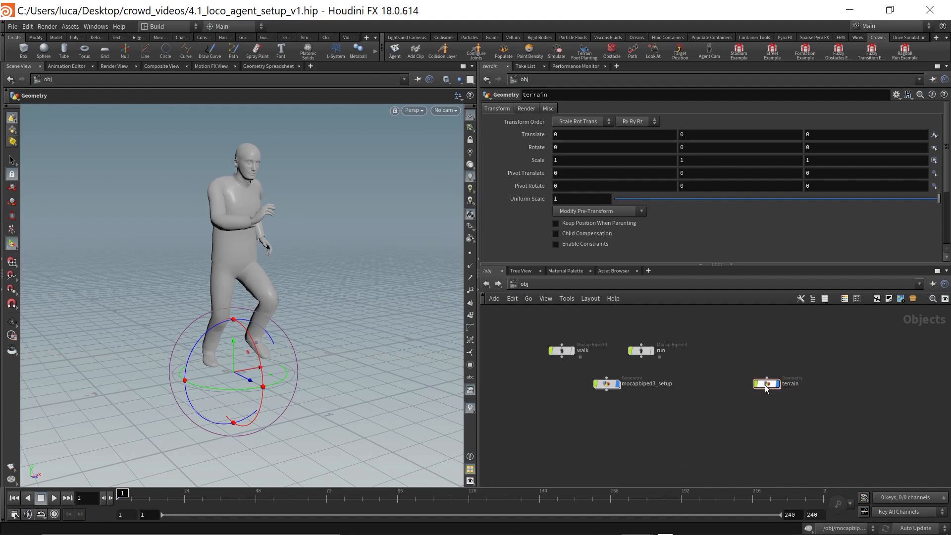
Enter the terrain object and add a Grid node to its empty network.
{"action": "double_click", "coordinate": [766, 383]}
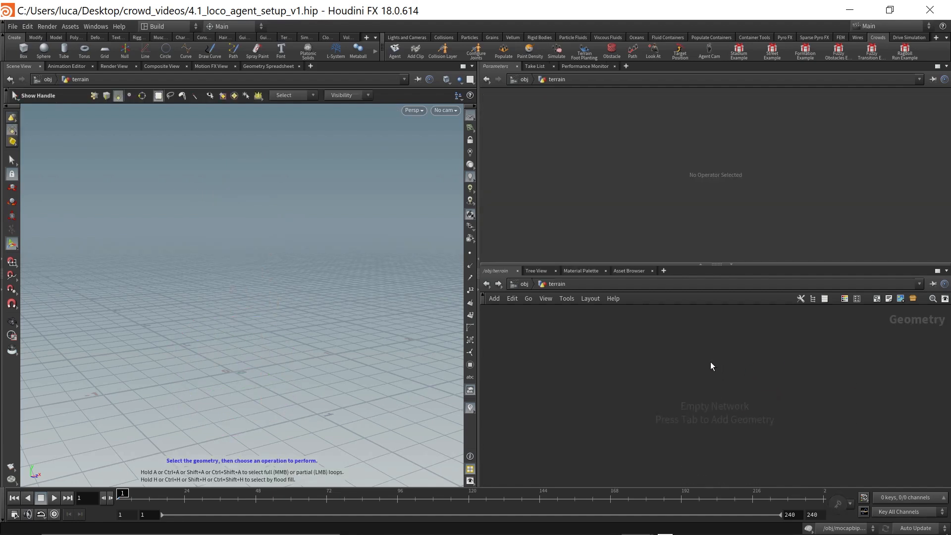
{"action": "key", "text": "Tab"}
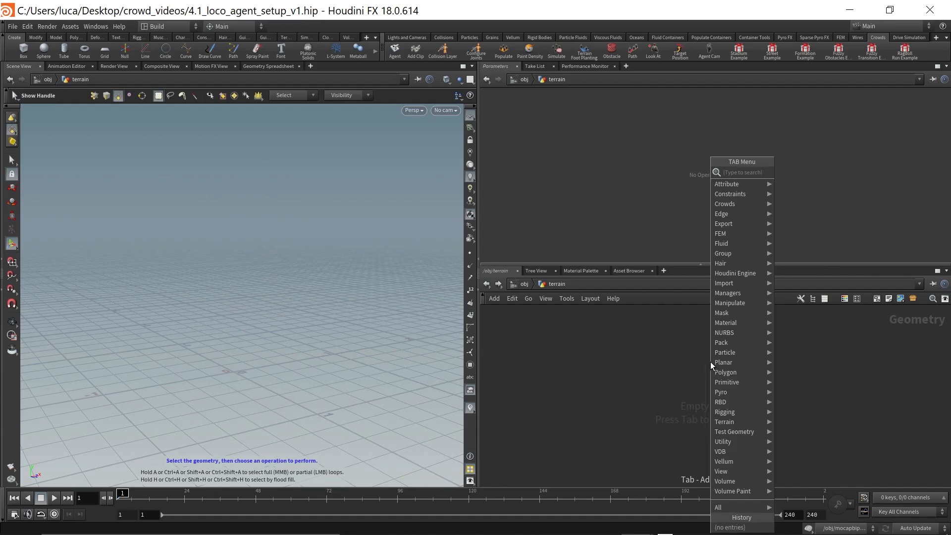
{"action": "type", "text": "grid"}
{"action": "key", "text": "Return"}
{"action": "left_click", "coordinate": [710, 361]}
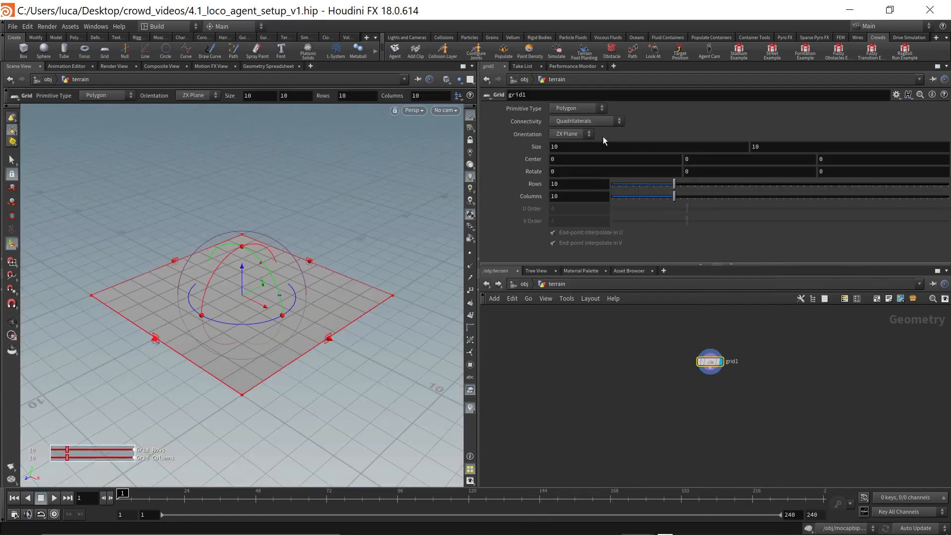
Set the grid's size to 100 by 100.
{"action": "left_click", "coordinate": [568, 146]}
{"action": "type", "text": "100"}
{"action": "key", "text": "Tab"}
{"action": "type", "text": "11"}
{"action": "key", "text": "BackSpace"}
{"action": "type", "text": "00"}
{"action": "key", "text": "Return"}
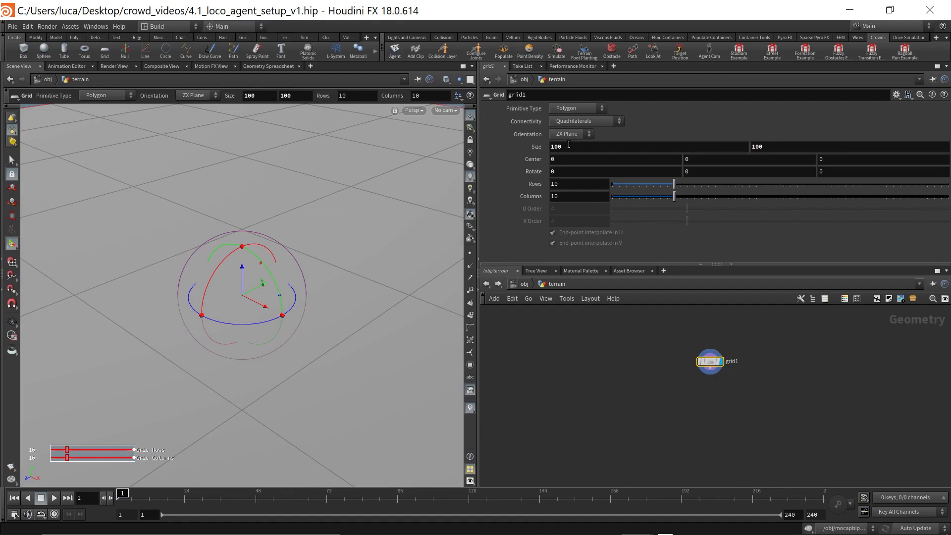
{"action": "key", "text": "space+g"}
{"action": "right_click_drag", "start_coordinate": [192, 333], "coordinate": [223, 314], "text": "alt"}
{"action": "left_click_drag", "start_coordinate": [224, 314], "coordinate": [224, 304], "text": "alt"}
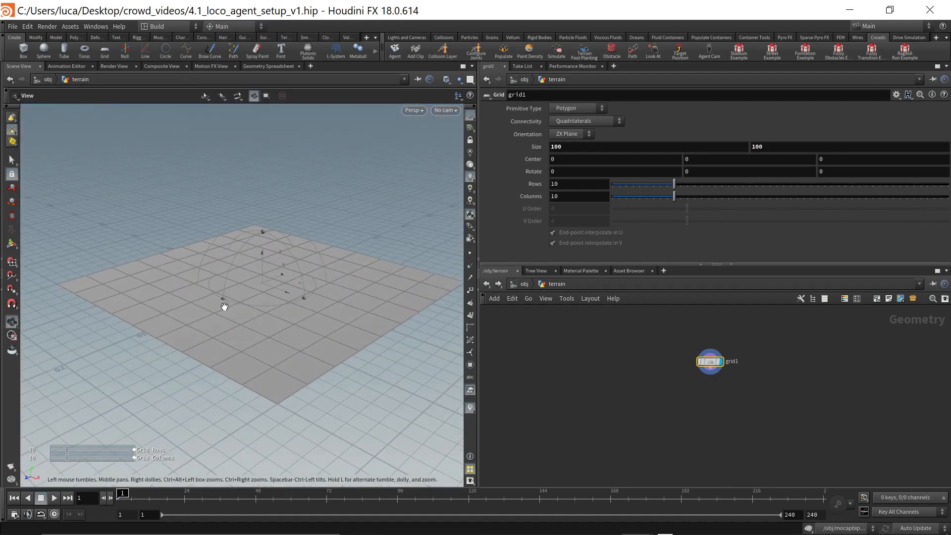
{"action": "right_click_drag", "start_coordinate": [224, 303], "coordinate": [225, 317], "text": "alt"}
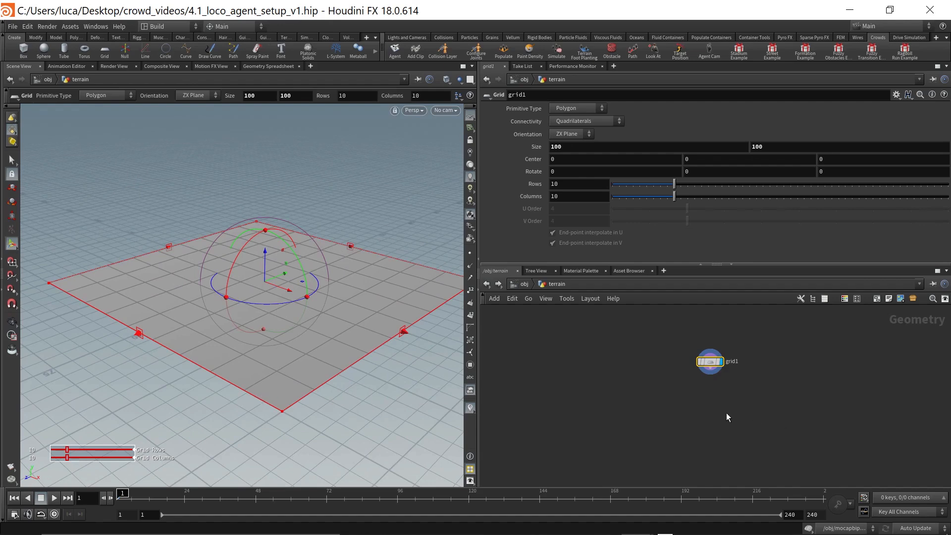
Add a Mountain node below grid1, wire the grid into it, and display its result.
{"action": "scroll", "coordinate": [727, 417], "scroll_direction": "up", "scroll_amount": 1}
{"action": "key", "text": "Tab"}
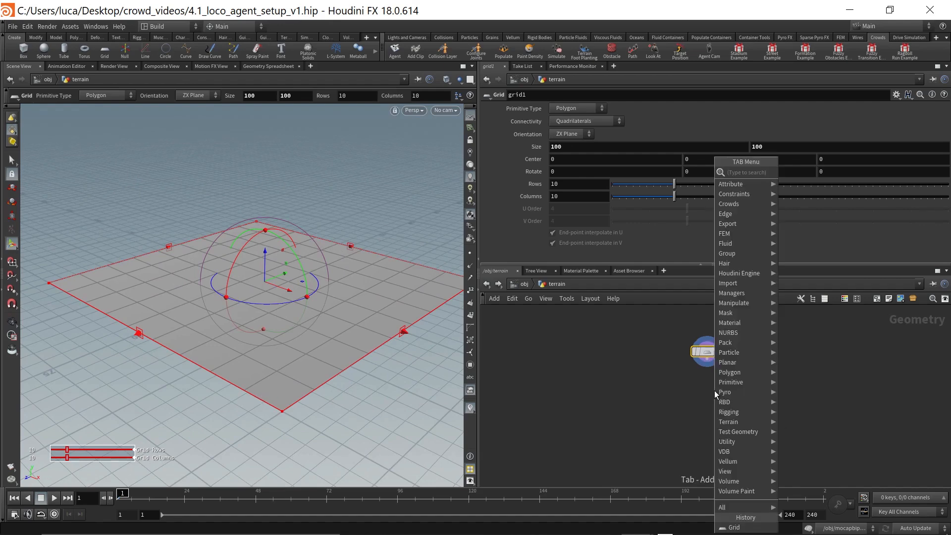
{"action": "type", "text": "vexmoun"}
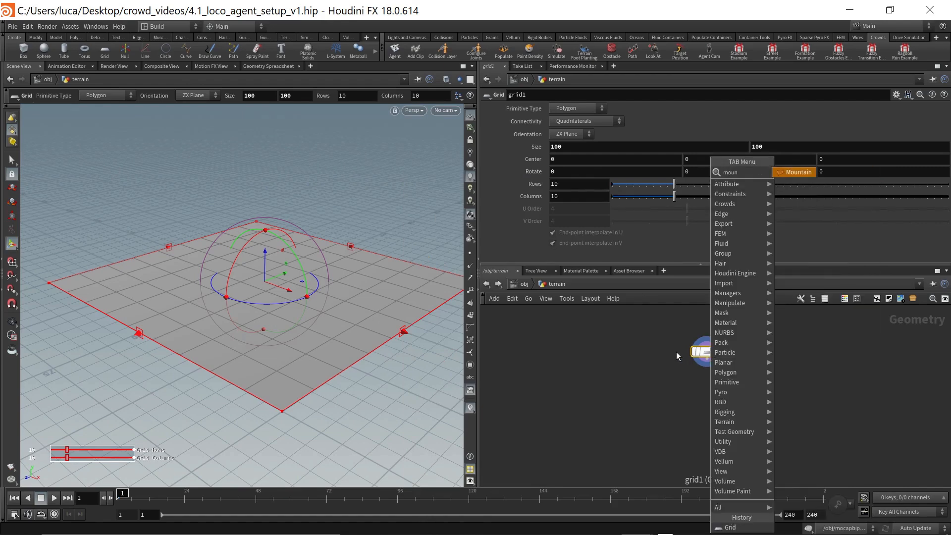
{"action": "key", "text": "Return"}
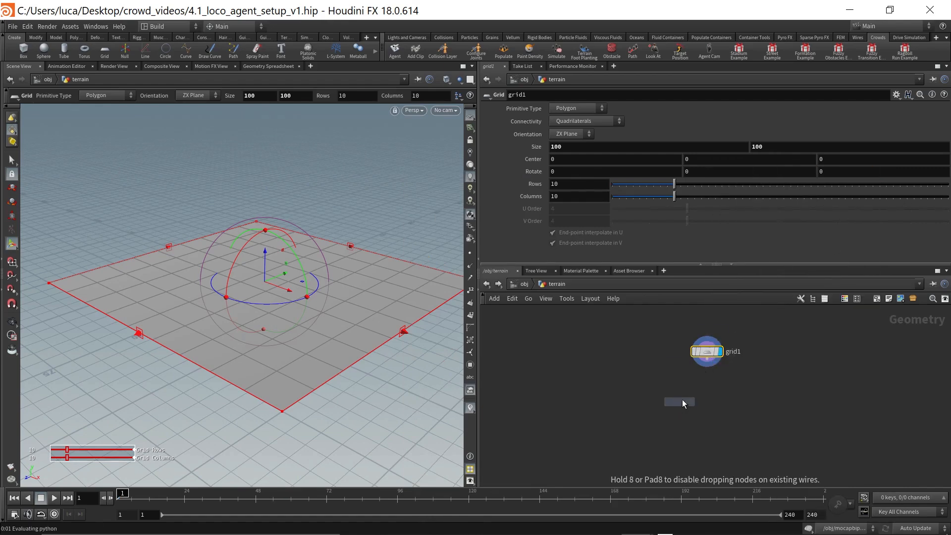
{"action": "left_click", "coordinate": [708, 395]}
{"action": "left_click", "coordinate": [705, 351]}
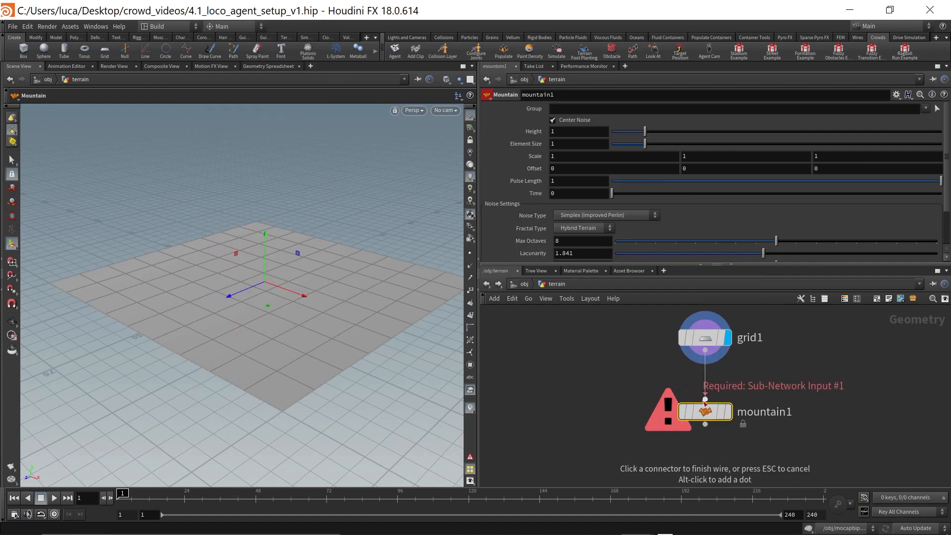
{"action": "left_click", "coordinate": [705, 398]}
{"action": "key", "text": "Escape"}
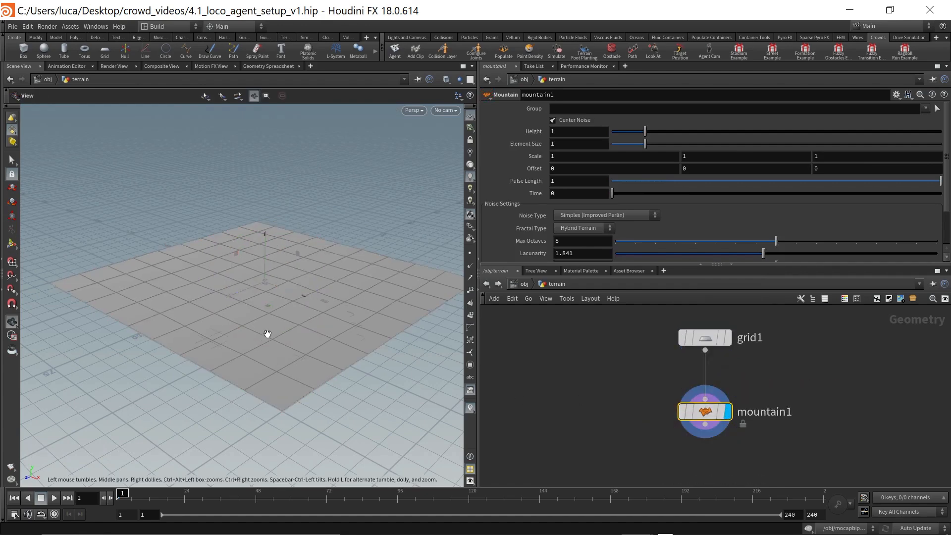
Set the mountain noise height to 3.
{"action": "right_click", "coordinate": [284, 322]}
{"action": "left_click", "coordinate": [244, 297]}
{"action": "right_click_drag", "start_coordinate": [288, 279], "coordinate": [269, 277]}
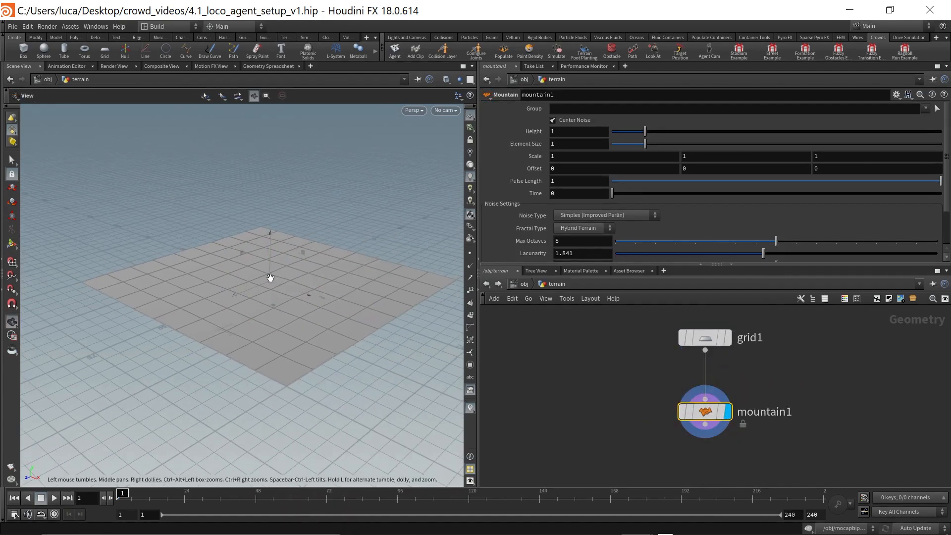
{"action": "middle_click_drag", "start_coordinate": [270, 277], "coordinate": [218, 293]}
{"action": "left_click_drag", "start_coordinate": [221, 307], "coordinate": [221, 295]}
{"action": "key", "text": "Return"}
{"action": "double_click", "coordinate": [562, 131]}
{"action": "type", "text": "3"}
{"action": "key", "text": "Return"}
{"action": "left_click_drag", "start_coordinate": [216, 415], "coordinate": [282, 373]}
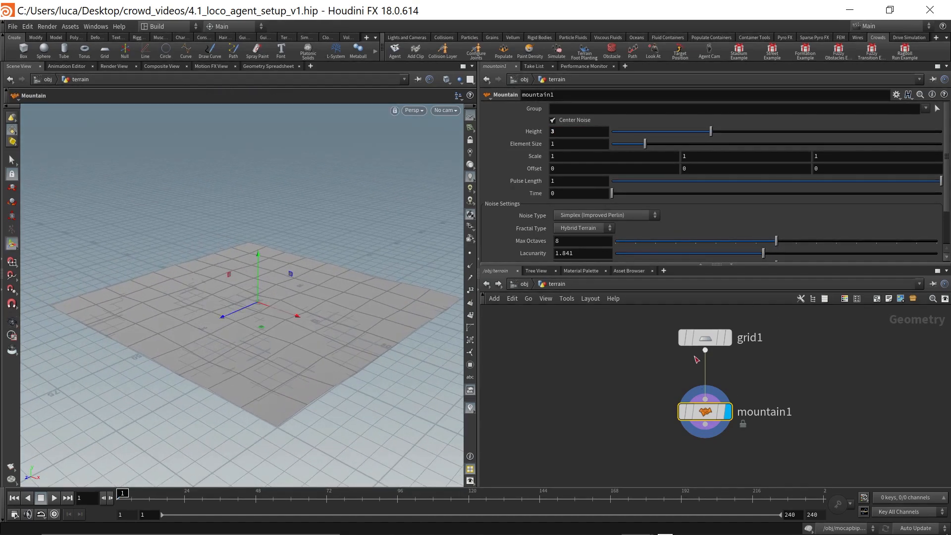
Set grid1 to 100 rows and 100 columns.
{"action": "left_click", "coordinate": [699, 338]}
{"action": "double_click", "coordinate": [577, 183]}
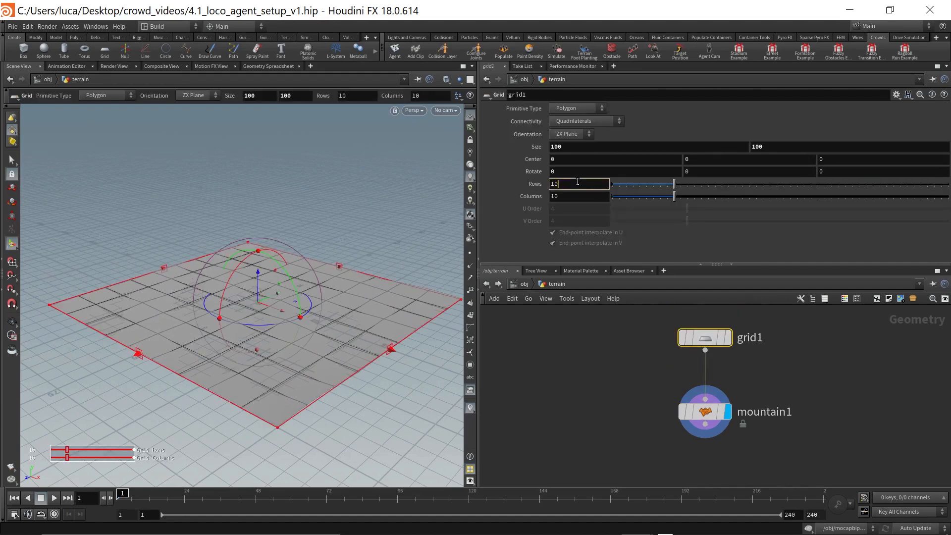
{"action": "type", "text": "100"}
{"action": "key", "text": "Tab"}
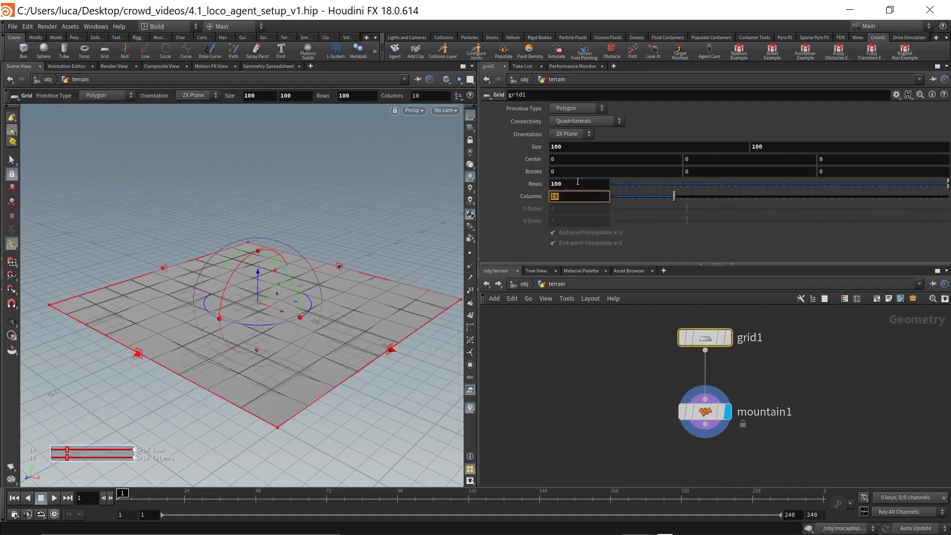
{"action": "type", "text": "11"}
{"action": "type", "text": "00"}
{"action": "key", "text": "Return"}
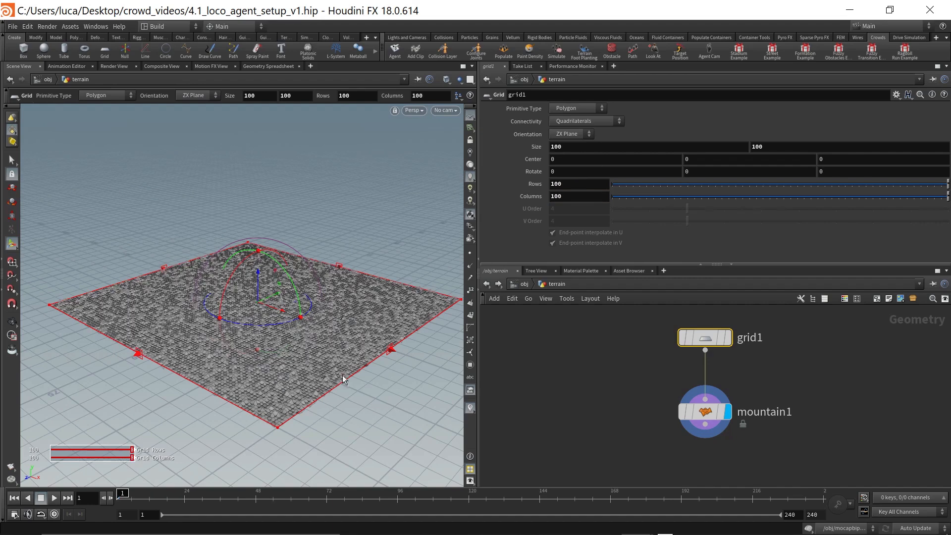
Try a noise scale of 0.01 on all three axes of mountain1.
{"action": "left_click", "coordinate": [707, 414]}
{"action": "right_click_drag", "start_coordinate": [246, 378], "coordinate": [323, 301], "text": "alt"}
{"action": "left_click_drag", "start_coordinate": [322, 301], "coordinate": [308, 282], "text": "alt"}
{"action": "right_click_drag", "start_coordinate": [176, 344], "coordinate": [223, 331], "text": "alt"}
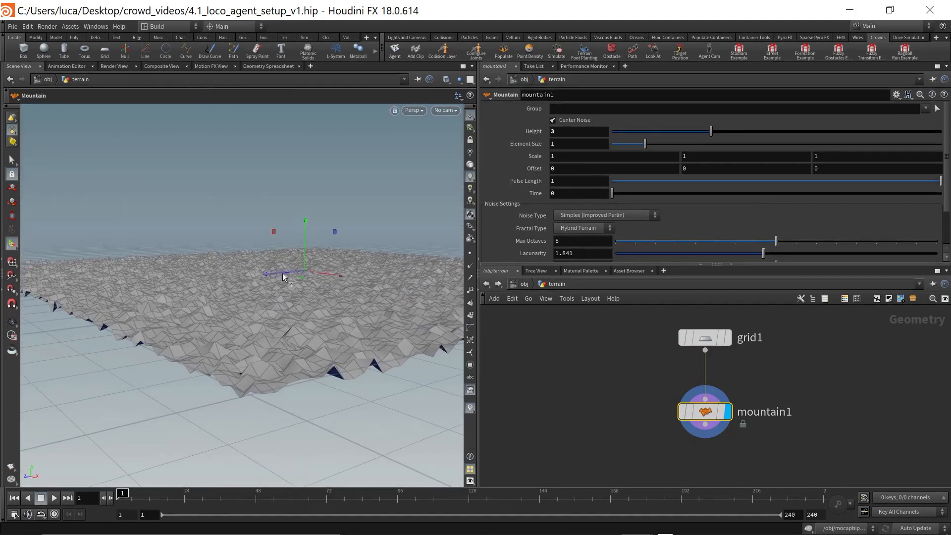
{"action": "right_click_drag", "start_coordinate": [323, 310], "coordinate": [278, 312], "text": "alt"}
{"action": "left_click_drag", "start_coordinate": [279, 311], "coordinate": [284, 322], "text": "alt"}
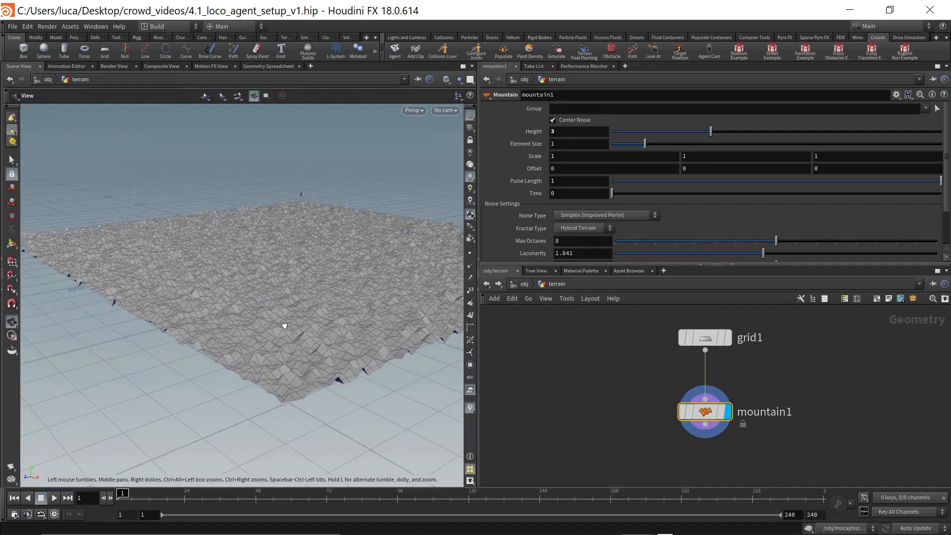
{"action": "middle_click_drag", "start_coordinate": [527, 160], "coordinate": [391, 218]}
{"action": "left_click", "coordinate": [587, 158]}
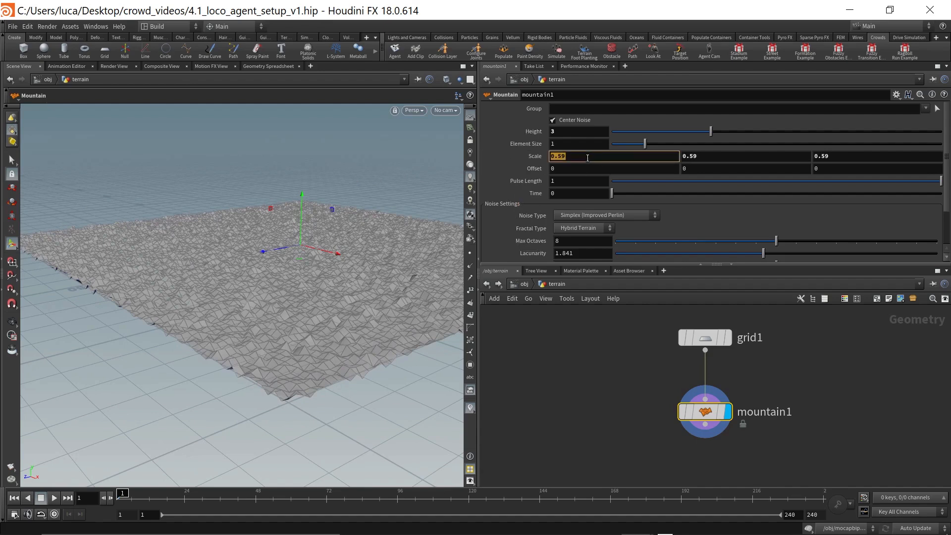
{"action": "type", "text": "0.01"}
{"action": "key", "text": "Tab"}
{"action": "type", "text": "0.01"}
{"action": "key", "text": "Tab"}
{"action": "type", "text": "0.01"}
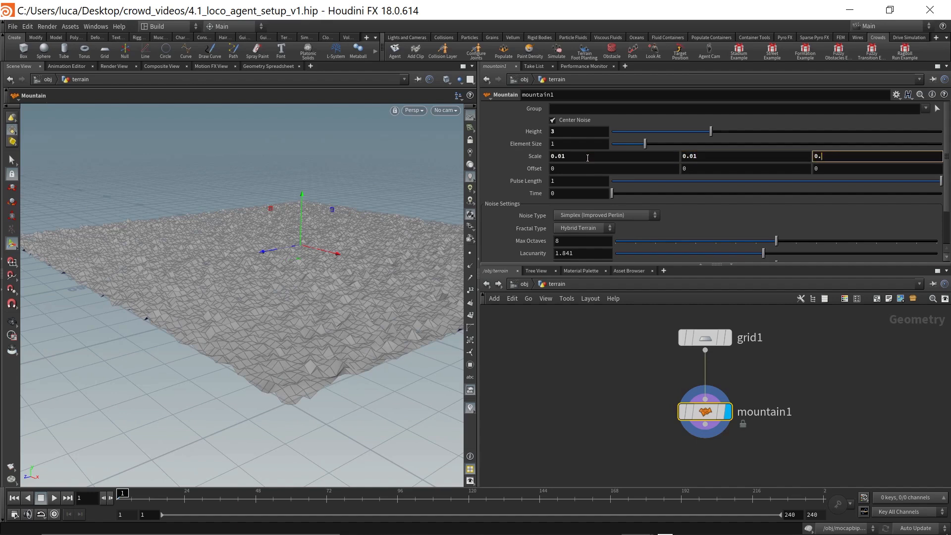
{"action": "key", "text": "Return"}
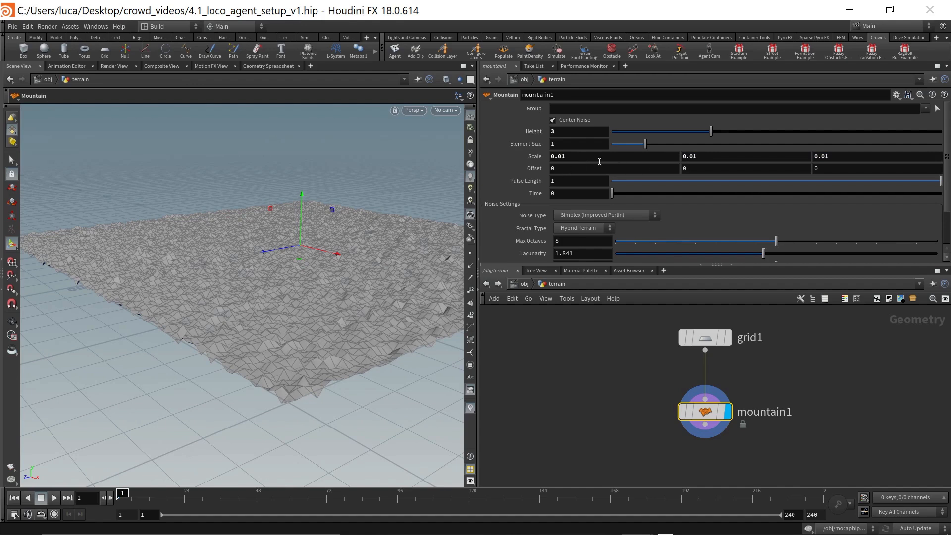
Raise mountain1's element size to 10 for smoother hills and widen the viewport pane.
{"action": "left_click", "coordinate": [705, 337]}
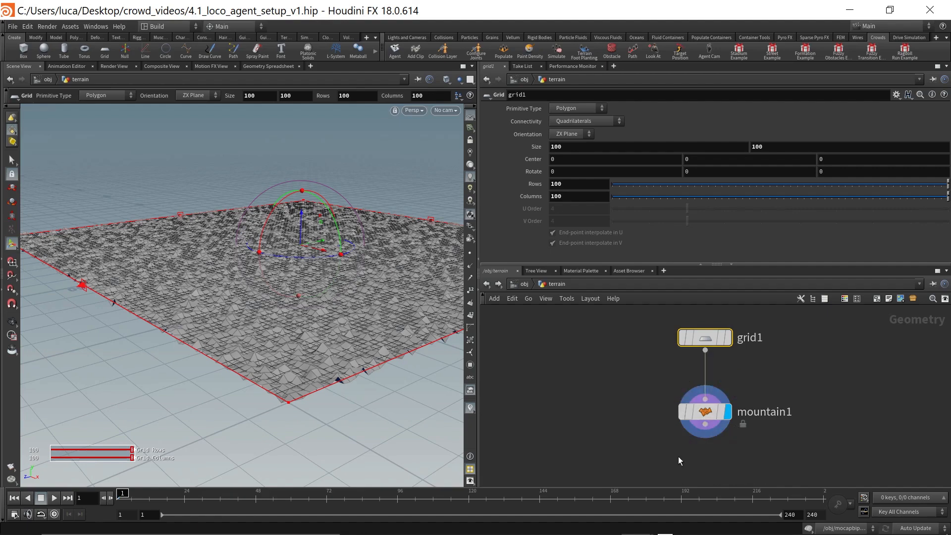
{"action": "left_click", "coordinate": [707, 420]}
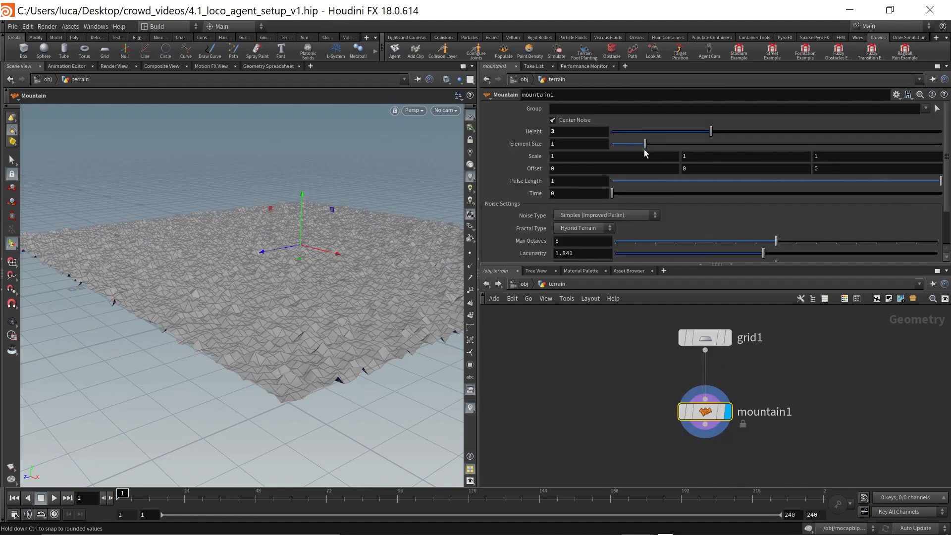
{"action": "left_click_drag", "start_coordinate": [641, 144], "coordinate": [889, 152]}
{"action": "left_click_drag", "start_coordinate": [876, 148], "coordinate": [831, 149]}
{"action": "left_click_drag", "start_coordinate": [479, 361], "coordinate": [541, 361]}
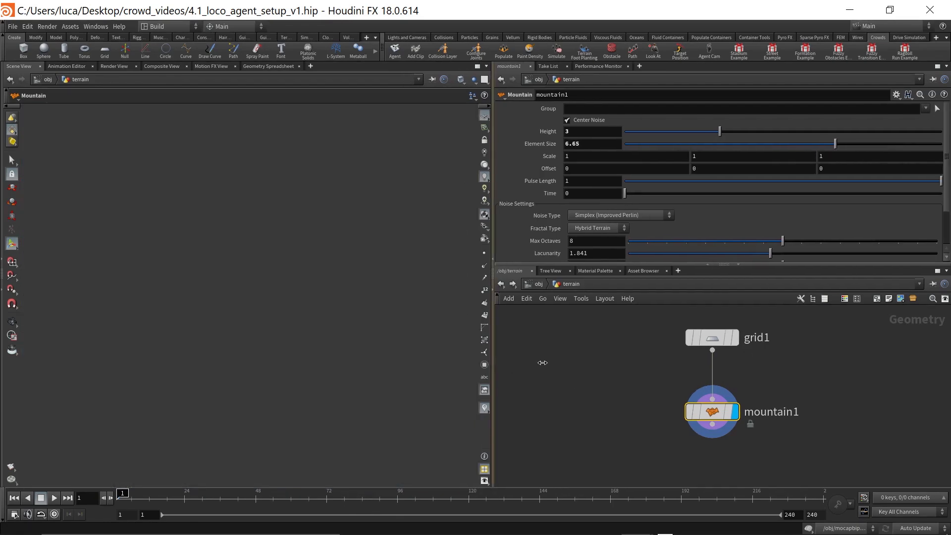
{"action": "left_click_drag", "start_coordinate": [331, 301], "coordinate": [344, 265], "text": "alt"}
{"action": "left_click_drag", "start_coordinate": [855, 143], "coordinate": [943, 162]}
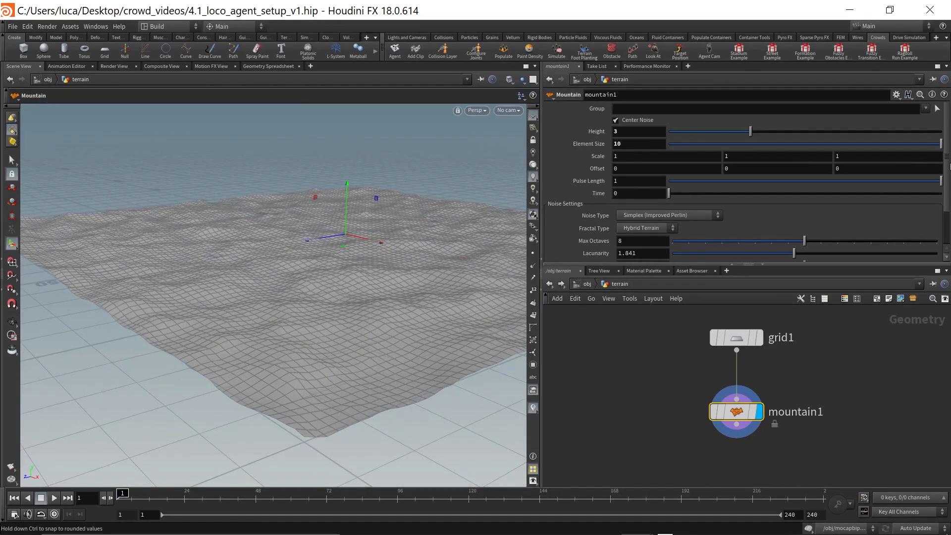
{"action": "left_click_drag", "start_coordinate": [325, 324], "coordinate": [282, 299], "text": "alt"}
{"action": "key", "text": "Return"}
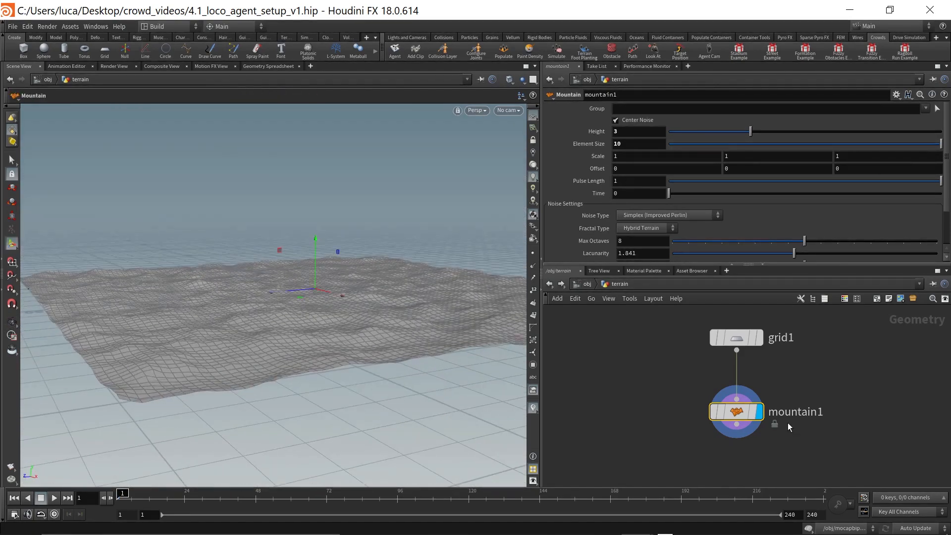
Add a Null node connected below mountain1.
{"action": "middle_click_drag", "start_coordinate": [720, 447], "coordinate": [693, 391]}
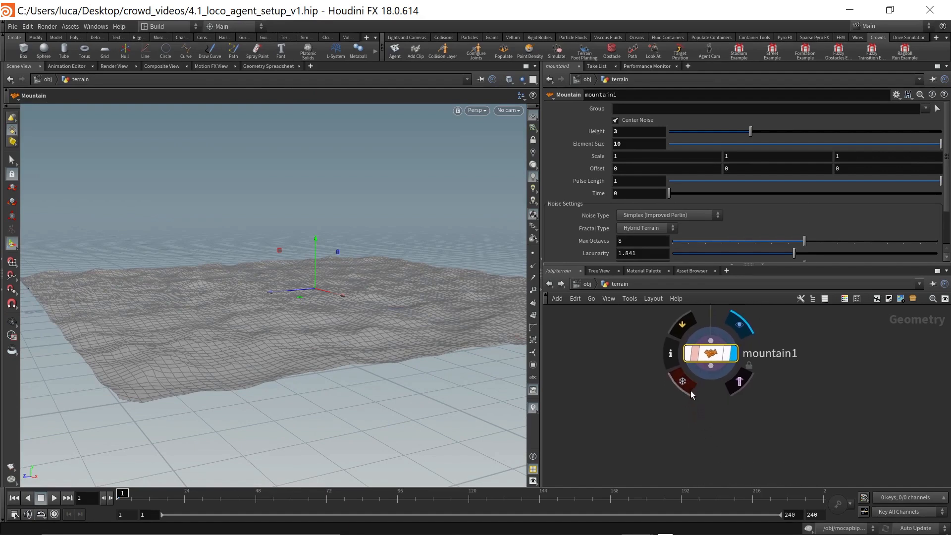
{"action": "key", "text": "Tab"}
{"action": "type", "text": "nu"}
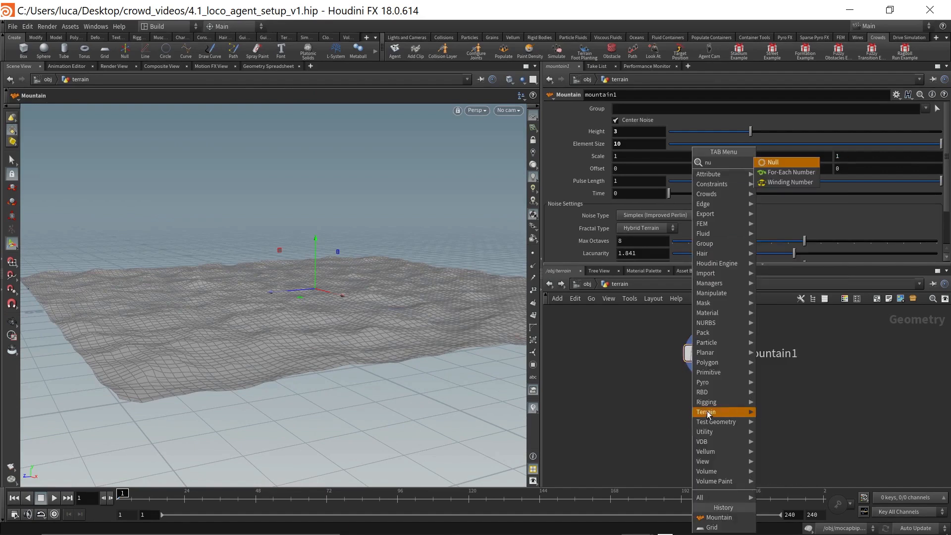
{"action": "left_click", "coordinate": [771, 163]}
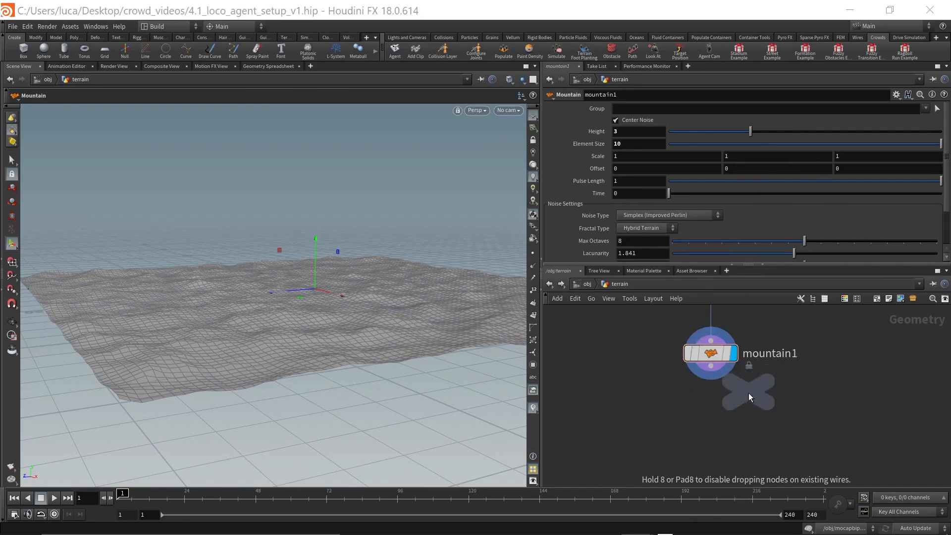
{"action": "left_click", "coordinate": [706, 418]}
Rename the null TERRAIN and make it the displayed node.
{"action": "double_click", "coordinate": [756, 417]}
{"action": "double_click", "coordinate": [755, 420]}
{"action": "type", "text": "TERRAI"}
{"action": "key", "text": "Return"}
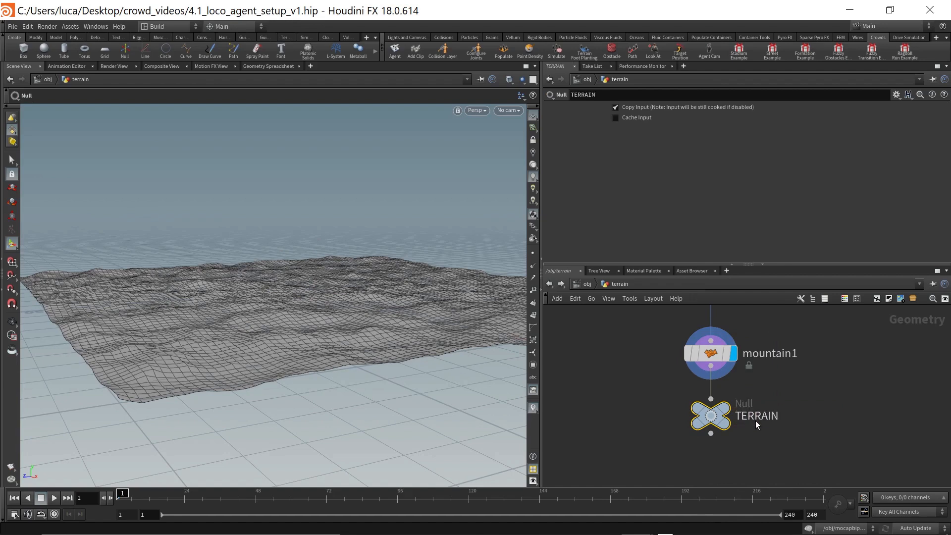
{"action": "left_click", "coordinate": [735, 387]}
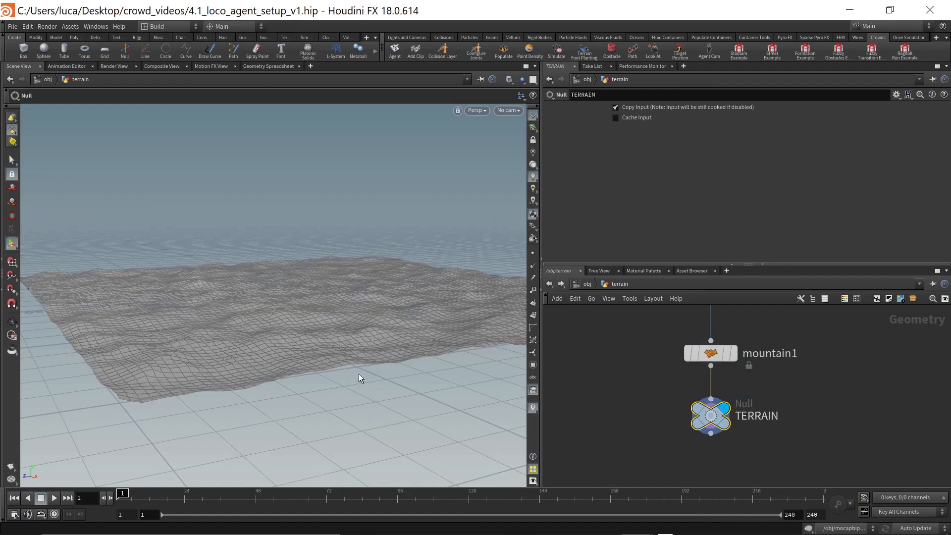
Return to the object level and examine the terrain object's surface, leaving nothing selected.
{"action": "left_click_drag", "start_coordinate": [365, 374], "coordinate": [362, 329]}
{"action": "scroll", "coordinate": [362, 329], "scroll_direction": "down", "scroll_amount": 5}
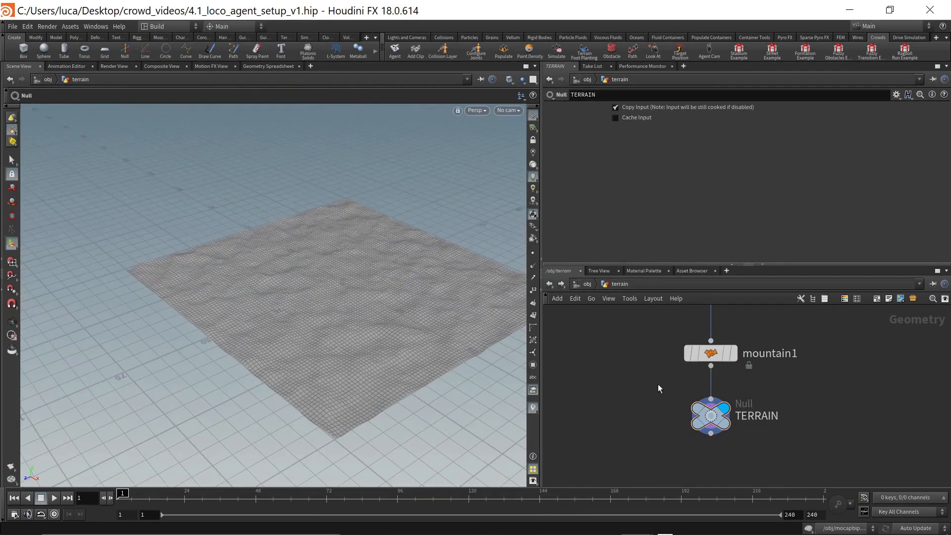
{"action": "key", "text": "u"}
{"action": "left_click", "coordinate": [799, 417]}
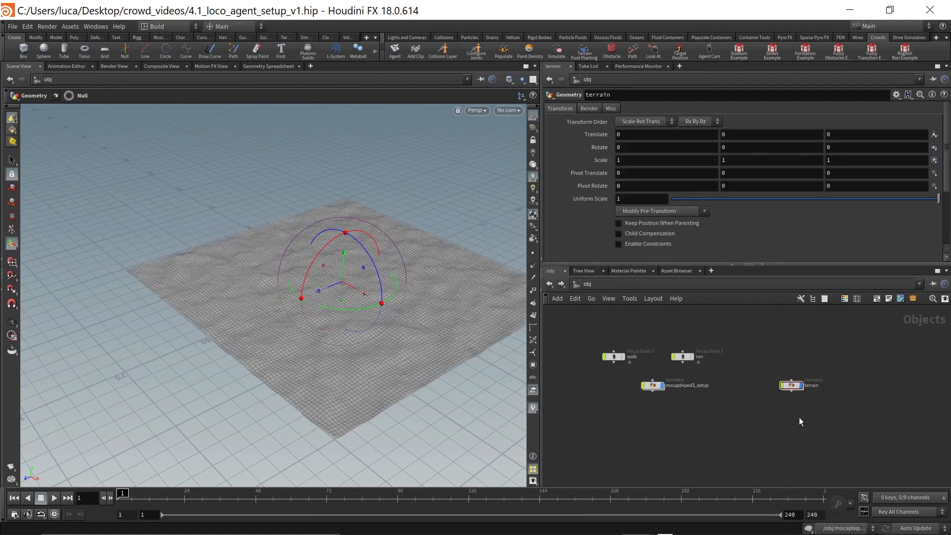
{"action": "left_click", "coordinate": [796, 387]}
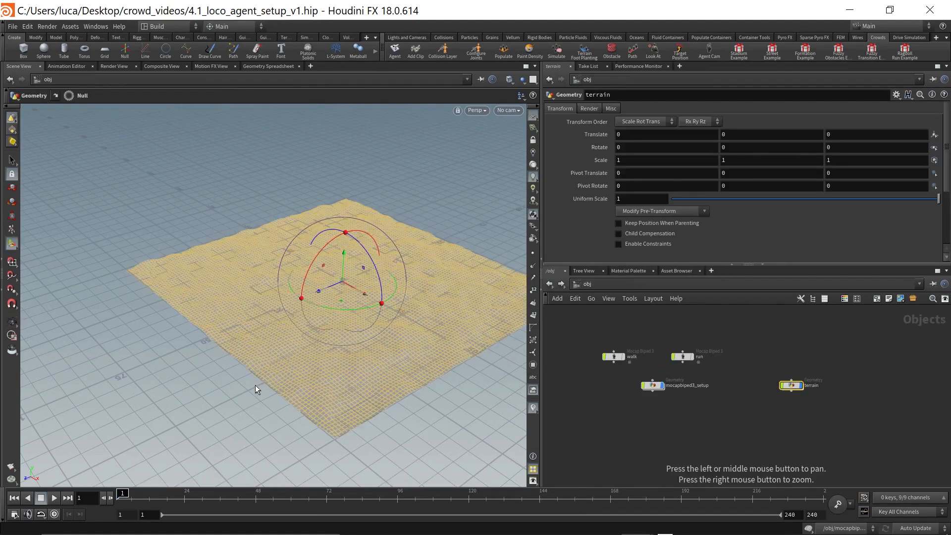
{"action": "key", "text": "Escape"}
{"action": "left_click_drag", "start_coordinate": [328, 322], "coordinate": [222, 358]}
{"action": "right_click_drag", "start_coordinate": [222, 358], "coordinate": [283, 328], "text": "alt"}
{"action": "left_click_drag", "start_coordinate": [283, 327], "coordinate": [292, 369], "text": "alt"}
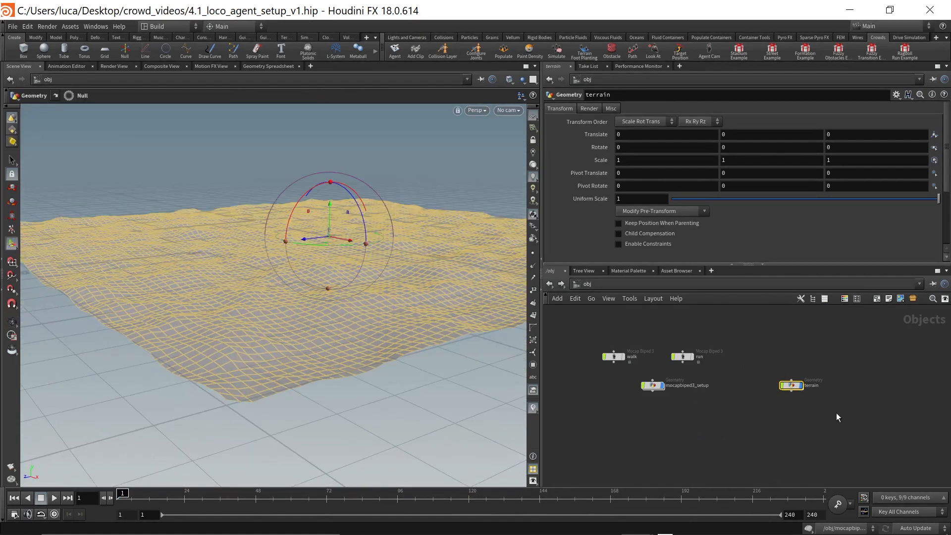
{"action": "left_click", "coordinate": [724, 422]}
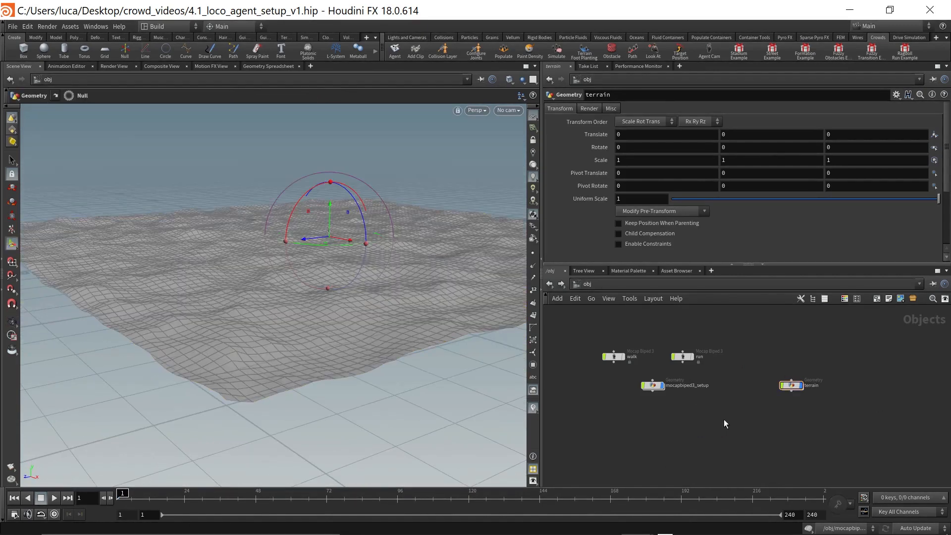
Run the Populate crowd tool with mocapbiped3_setup as the agent setup and terrain as the placement surface.
{"action": "left_click", "coordinate": [504, 51]}
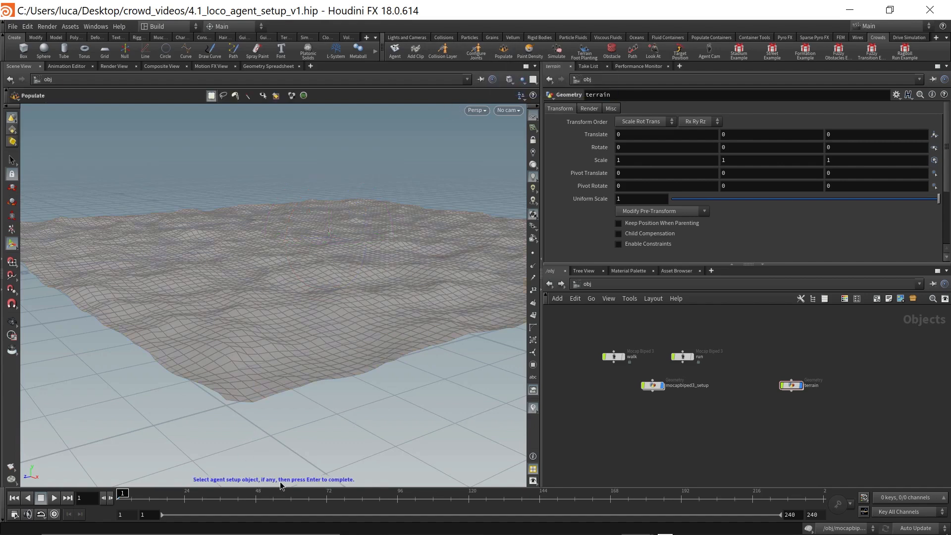
{"action": "left_click", "coordinate": [653, 384]}
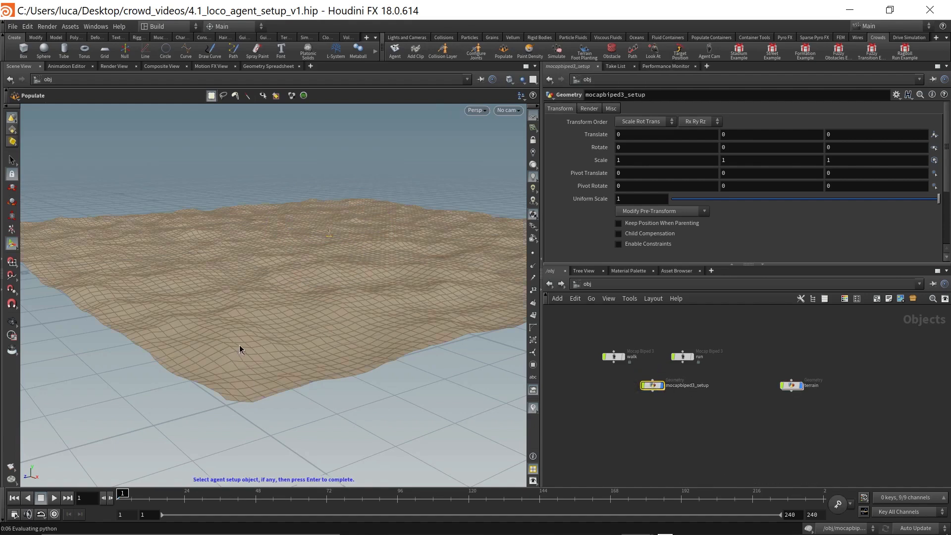
{"action": "key", "text": "Return"}
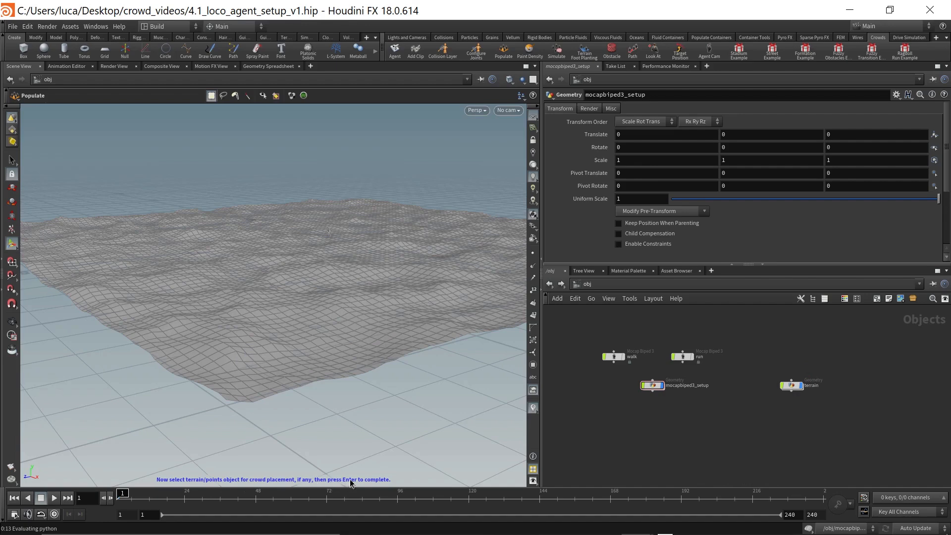
{"action": "left_click", "coordinate": [791, 385]}
{"action": "key", "text": "Return"}
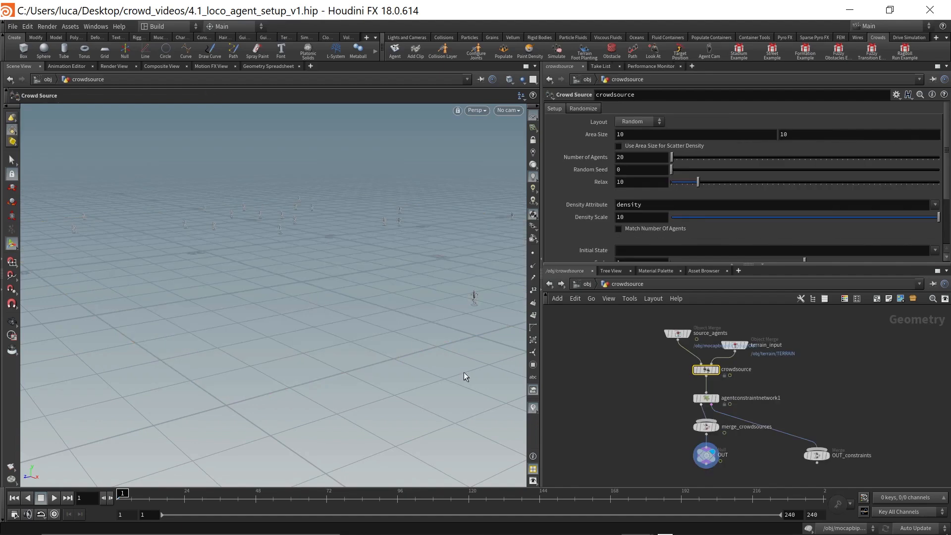
Ghost the other objects in the viewport and examine how the agents are placed on the terrain.
{"action": "left_click_drag", "start_coordinate": [268, 215], "coordinate": [317, 213], "text": "alt"}
{"action": "middle_click_drag", "start_coordinate": [316, 212], "coordinate": [319, 294], "text": "alt"}
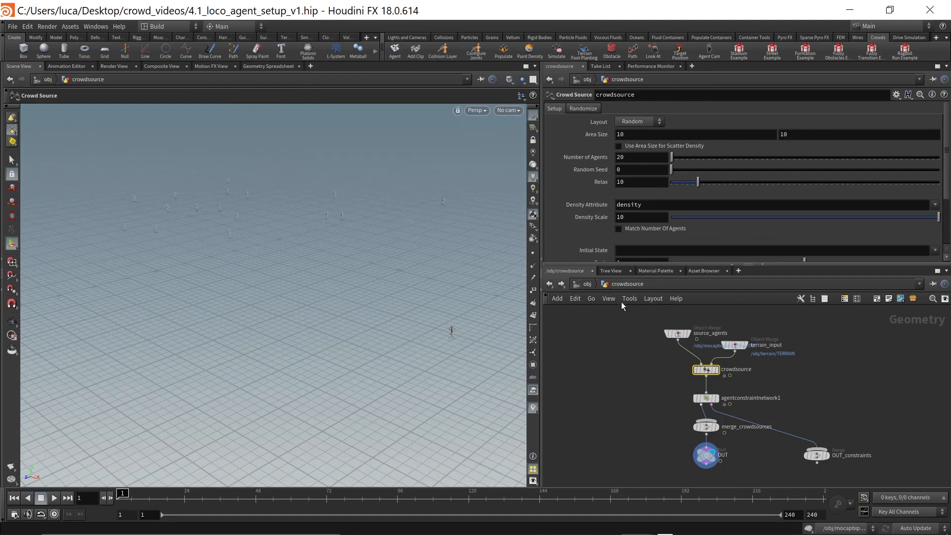
{"action": "left_click", "coordinate": [519, 79]}
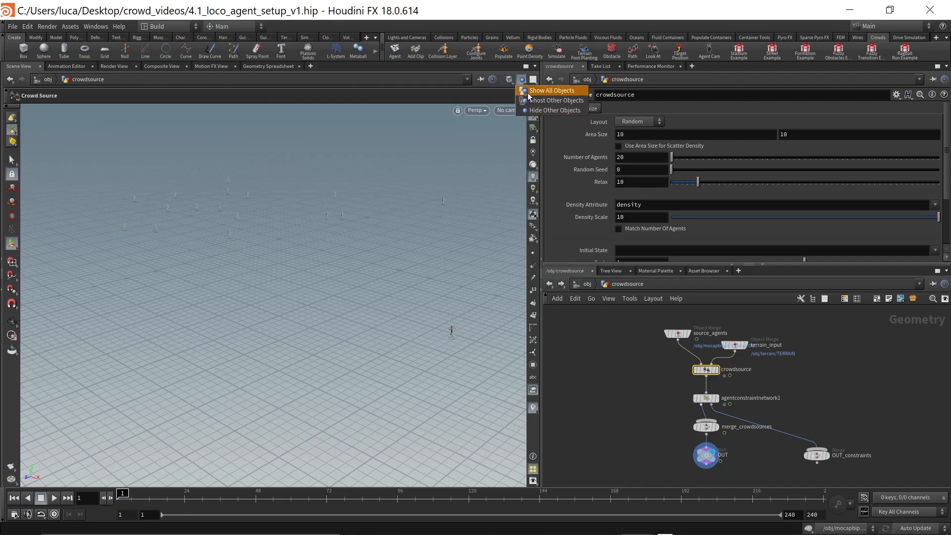
{"action": "left_click", "coordinate": [552, 100]}
{"action": "right_click_drag", "start_coordinate": [155, 342], "coordinate": [231, 280], "text": "alt"}
{"action": "middle_click_drag", "start_coordinate": [231, 280], "coordinate": [174, 462], "text": "alt"}
{"action": "right_click_drag", "start_coordinate": [174, 462], "coordinate": [354, 307], "text": "alt"}
{"action": "right_click_drag", "start_coordinate": [117, 413], "coordinate": [381, 341], "text": "alt"}
{"action": "middle_click_drag", "start_coordinate": [376, 329], "coordinate": [325, 420], "text": "alt"}
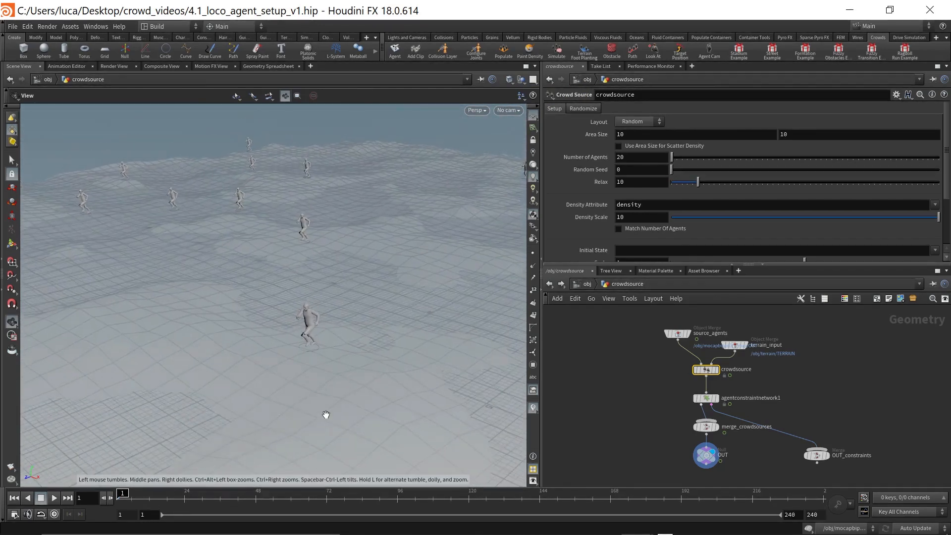
Switch the viewport background colour scheme to Dark in the display options.
{"action": "left_click_drag", "start_coordinate": [324, 421], "coordinate": [318, 394], "text": "alt"}
{"action": "middle_click_drag", "start_coordinate": [320, 401], "coordinate": [224, 354], "text": "alt"}
{"action": "left_click_drag", "start_coordinate": [224, 354], "coordinate": [221, 302], "text": "alt"}
{"action": "right_click_drag", "start_coordinate": [221, 302], "coordinate": [275, 348], "text": "alt"}
{"action": "middle_click_drag", "start_coordinate": [275, 348], "coordinate": [258, 263], "text": "alt"}
{"action": "left_click_drag", "start_coordinate": [208, 284], "coordinate": [204, 278]}
{"action": "key", "text": "Return"}
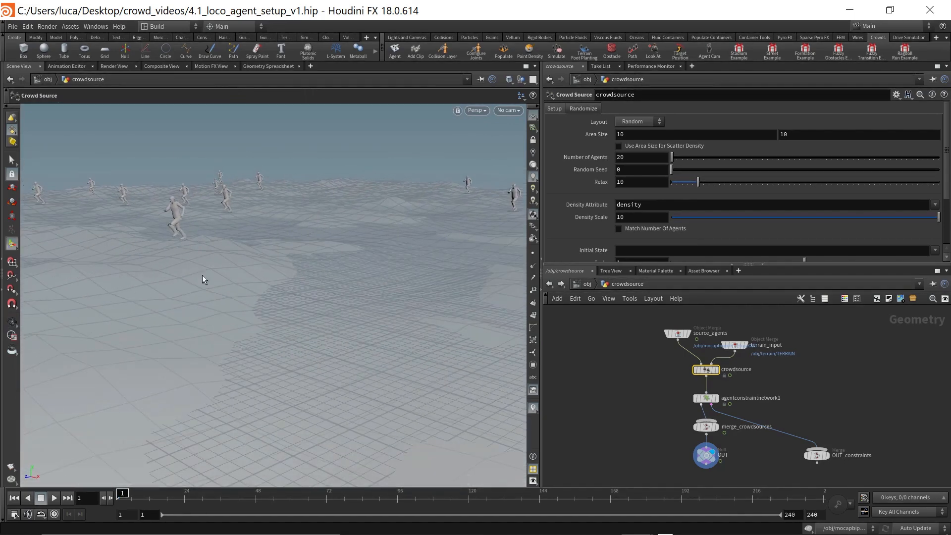
{"action": "key", "text": "d"}
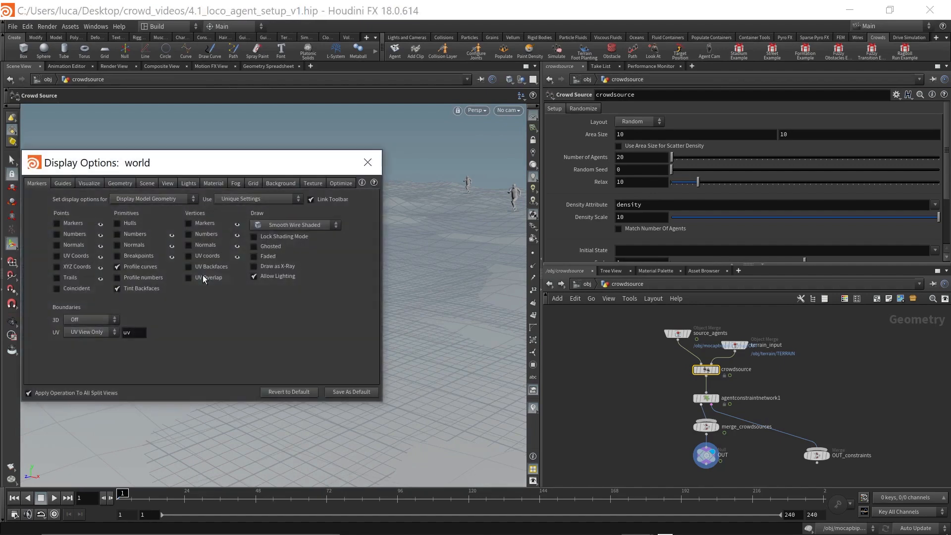
{"action": "left_click", "coordinate": [282, 184]}
{"action": "left_click", "coordinate": [101, 205]}
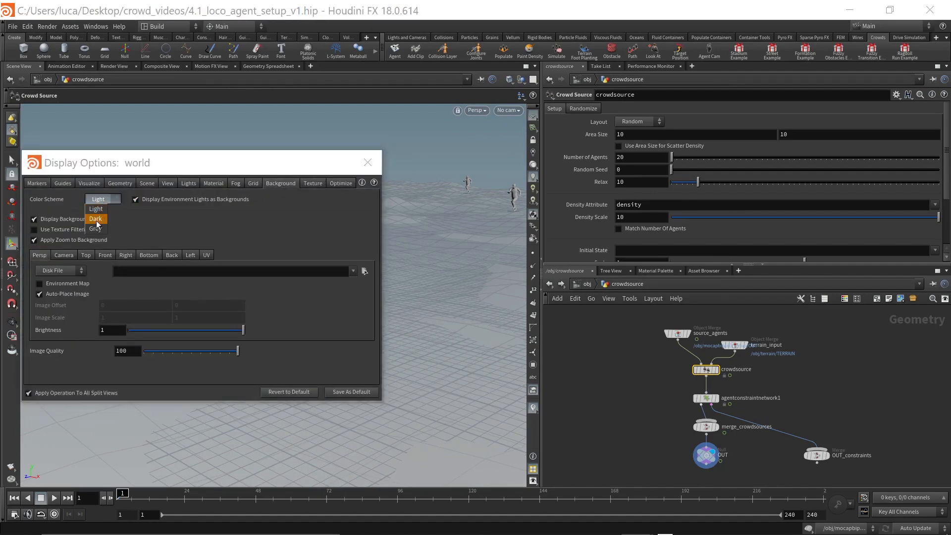
{"action": "left_click", "coordinate": [97, 215]}
{"action": "left_click", "coordinate": [365, 162]}
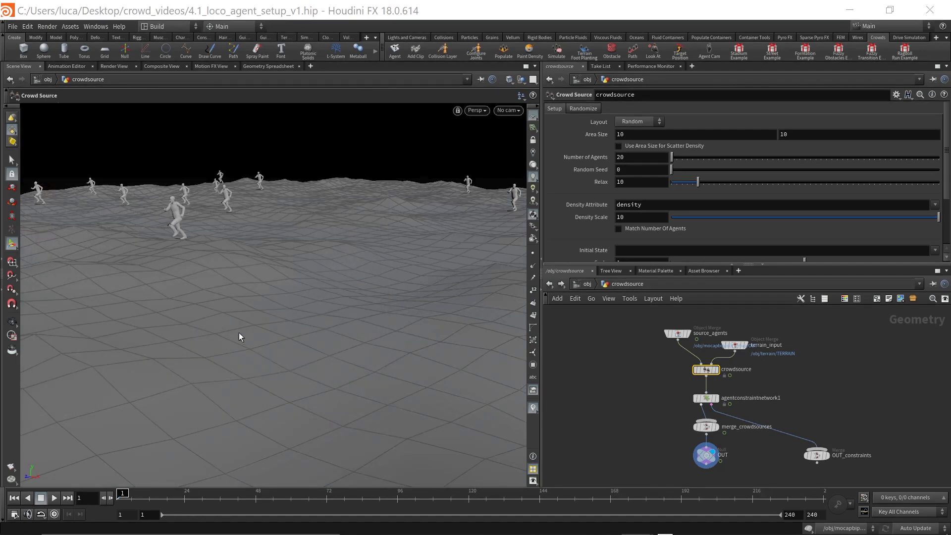
Examine how the crowd agents are distributed across the whole terrain, from close up and from a distance.
{"action": "left_click_drag", "start_coordinate": [231, 238], "coordinate": [207, 243], "text": "alt"}
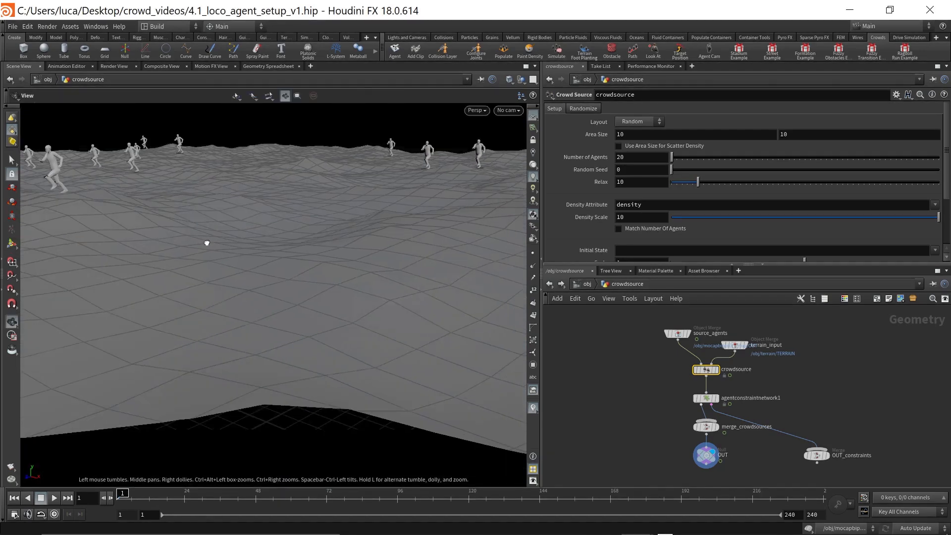
{"action": "middle_click_drag", "start_coordinate": [205, 242], "coordinate": [460, 415]}
{"action": "right_click_drag", "start_coordinate": [187, 341], "coordinate": [205, 266]}
{"action": "right_click_drag", "start_coordinate": [365, 280], "coordinate": [124, 311]}
{"action": "right_click_drag", "start_coordinate": [254, 298], "coordinate": [163, 313]}
{"action": "right_click_drag", "start_coordinate": [359, 316], "coordinate": [174, 339]}
{"action": "middle_click_drag", "start_coordinate": [372, 327], "coordinate": [354, 282]}
{"action": "right_click_drag", "start_coordinate": [370, 284], "coordinate": [268, 313]}
{"action": "left_click_drag", "start_coordinate": [323, 299], "coordinate": [328, 318]}
{"action": "right_click_drag", "start_coordinate": [320, 299], "coordinate": [368, 256]}
{"action": "middle_click_drag", "start_coordinate": [368, 255], "coordinate": [308, 301]}
{"action": "right_click_drag", "start_coordinate": [306, 298], "coordinate": [258, 306]}
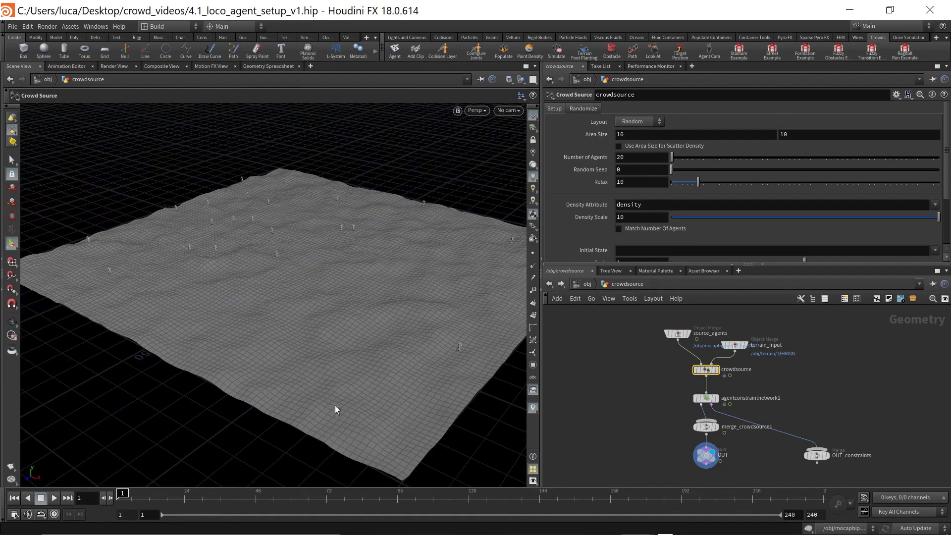
{"action": "right_click_drag", "start_coordinate": [437, 316], "coordinate": [355, 326]}
{"action": "middle_click_drag", "start_coordinate": [355, 326], "coordinate": [313, 350]}
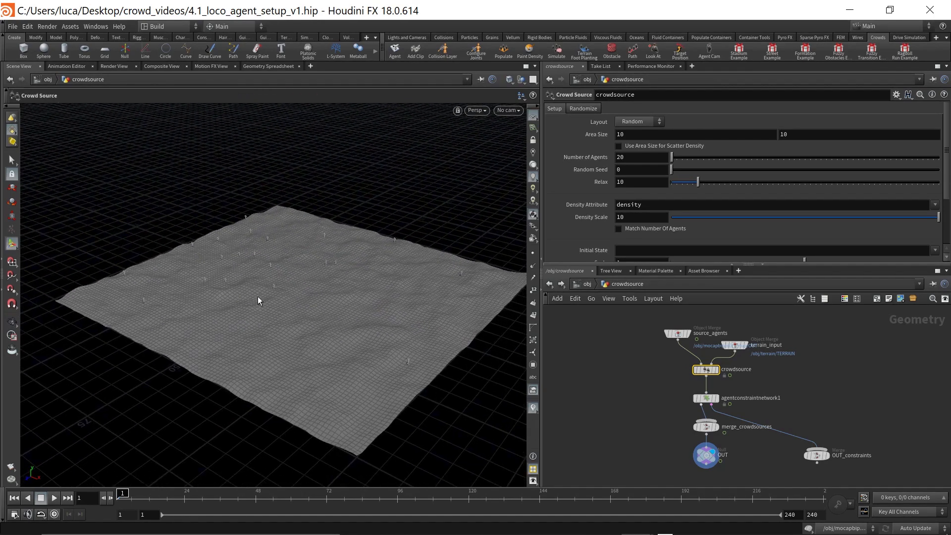
{"action": "right_click_drag", "start_coordinate": [321, 382], "coordinate": [359, 349]}
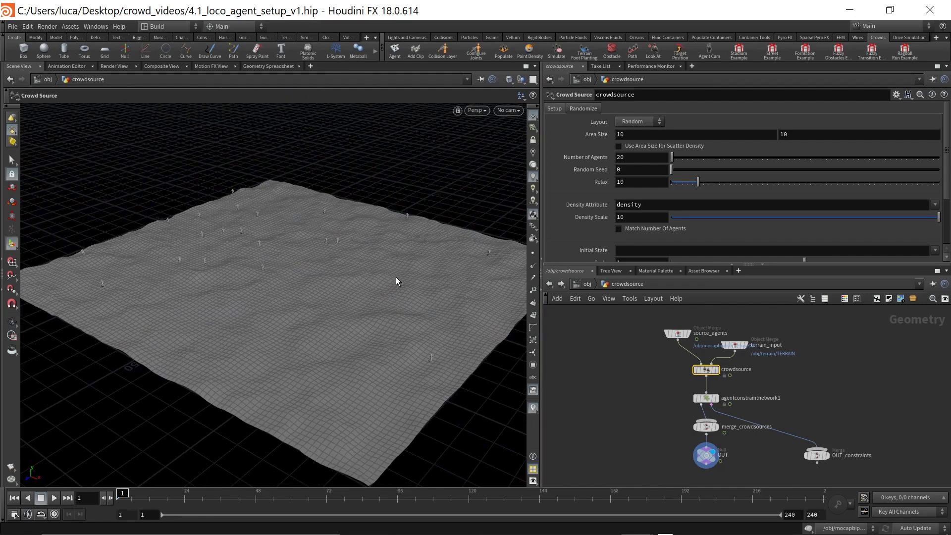
Spread the source_agents and terrain_input nodes apart above the crowdsource node in the network.
{"action": "left_click_drag", "start_coordinate": [732, 344], "coordinate": [765, 332]}
{"action": "left_click_drag", "start_coordinate": [680, 337], "coordinate": [623, 332]}
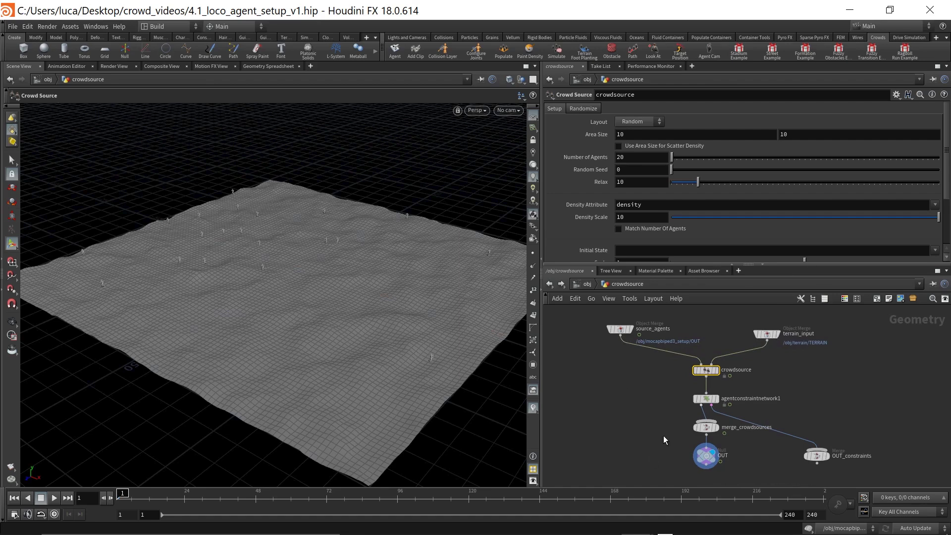
{"action": "left_click_drag", "start_coordinate": [412, 380], "coordinate": [406, 346], "text": "alt"}
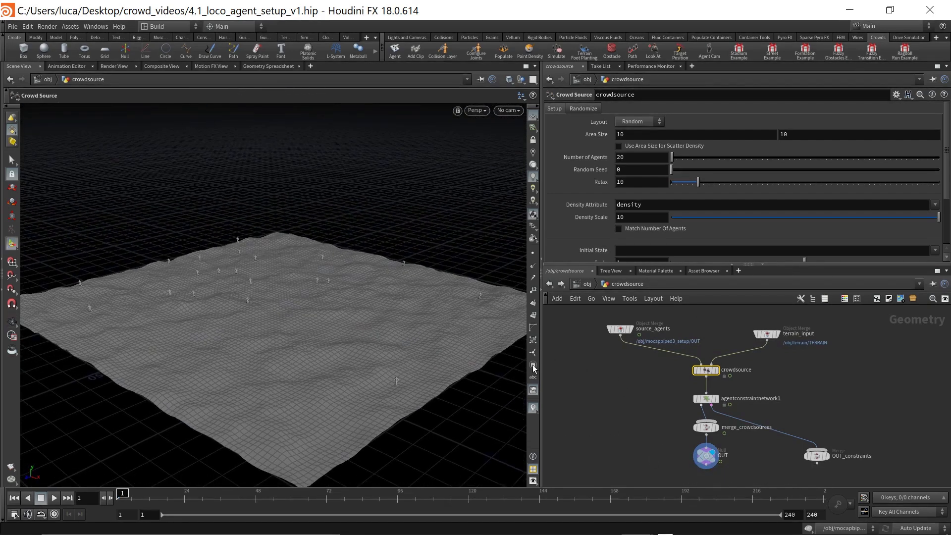
Display the source_agents node and the terrain_input node in turn to inspect the two crowdsource inputs.
{"action": "left_click", "coordinate": [620, 331]}
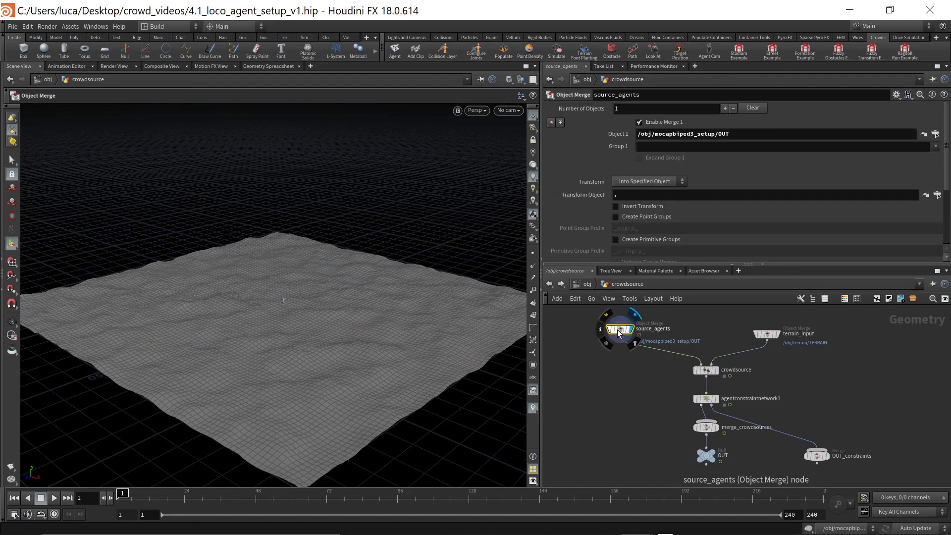
{"action": "right_click_drag", "start_coordinate": [235, 338], "coordinate": [483, 236], "text": "alt"}
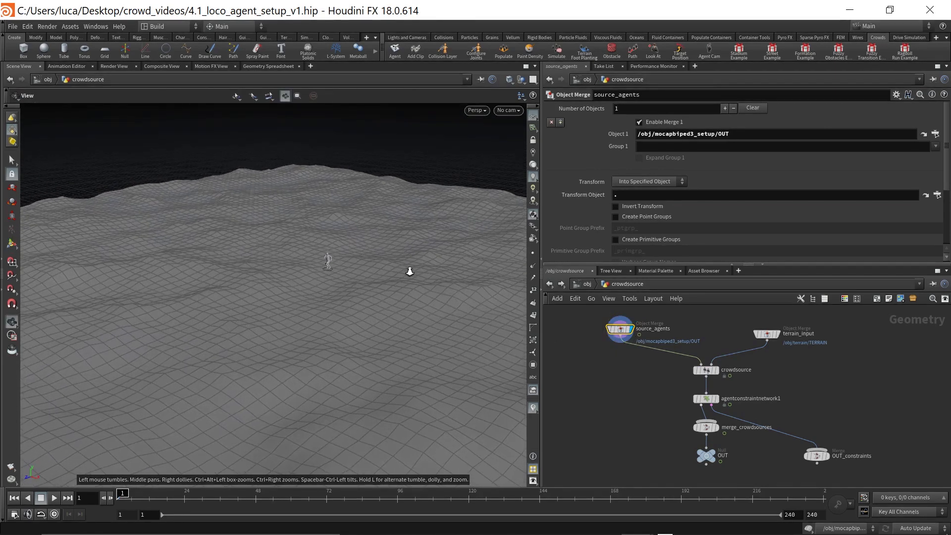
{"action": "left_click_drag", "start_coordinate": [410, 272], "coordinate": [432, 259]}
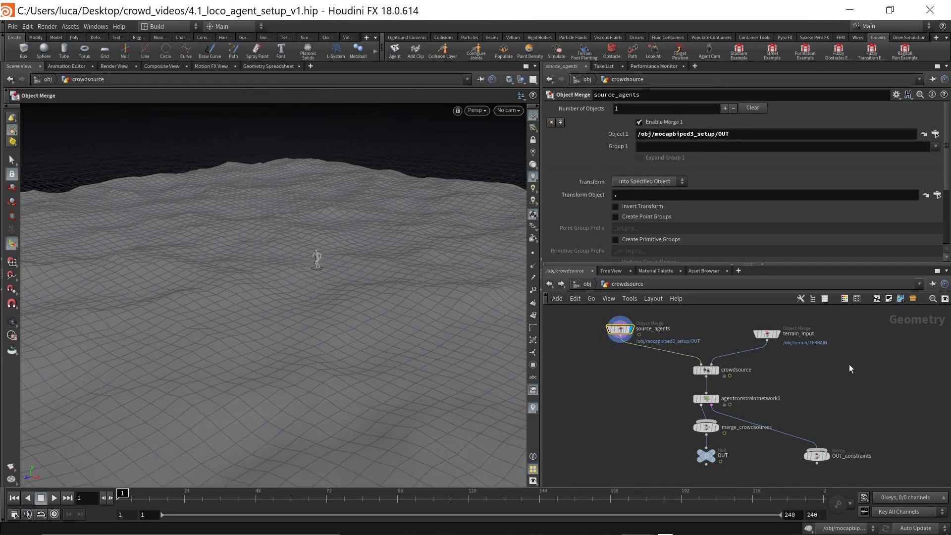
{"action": "left_click", "coordinate": [767, 336]}
{"action": "left_click_drag", "start_coordinate": [364, 279], "coordinate": [295, 306]}
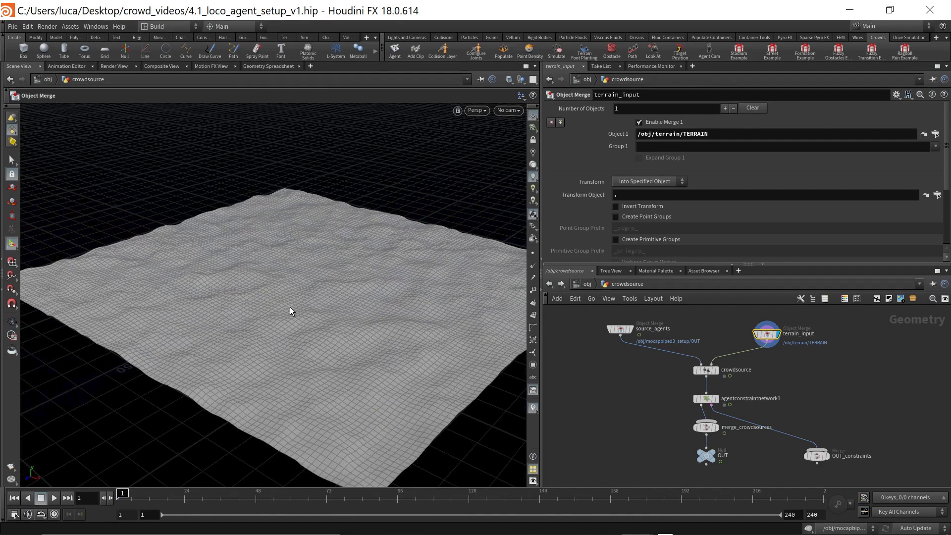
Display the crowdsource node and set its Number of Agents to 100.
{"action": "left_click", "coordinate": [716, 370]}
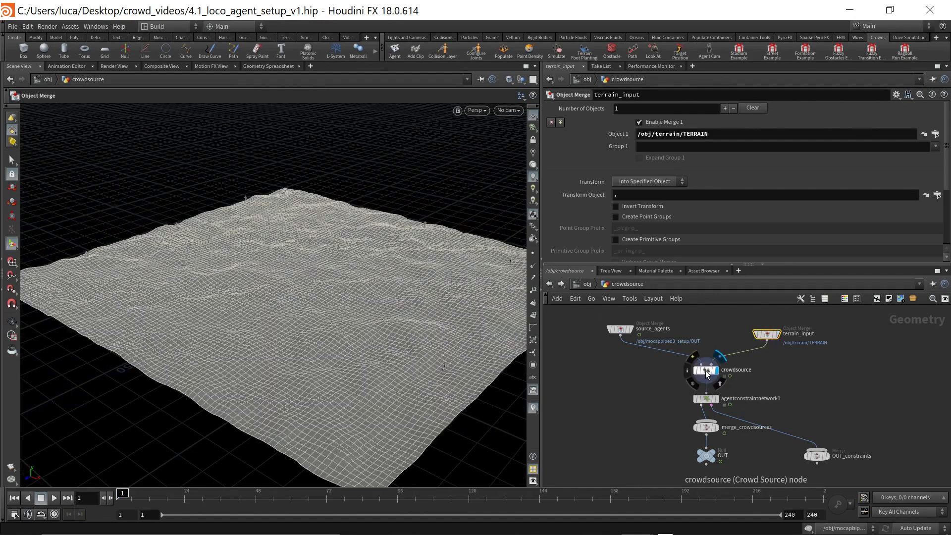
{"action": "left_click", "coordinate": [705, 371]}
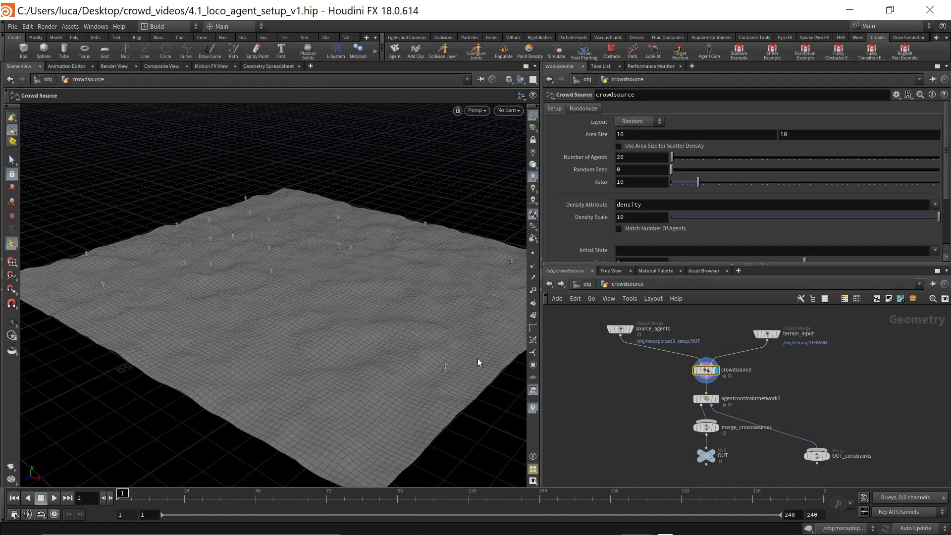
{"action": "left_click", "coordinate": [634, 157]}
{"action": "type", "text": "100"}
{"action": "key", "text": "Return"}
{"action": "mouse_move", "coordinate": [678, 171]}
{"action": "left_mouse_down"}
{"action": "mouse_move", "coordinate": [686, 171]}
{"action": "mouse_move", "coordinate": [676, 171]}
{"action": "left_mouse_up"}
{"action": "scroll", "coordinate": [572, 170], "scroll_direction": "down", "scroll_amount": 3}
{"action": "scroll", "coordinate": [572, 168], "scroll_direction": "up", "scroll_amount": 3}
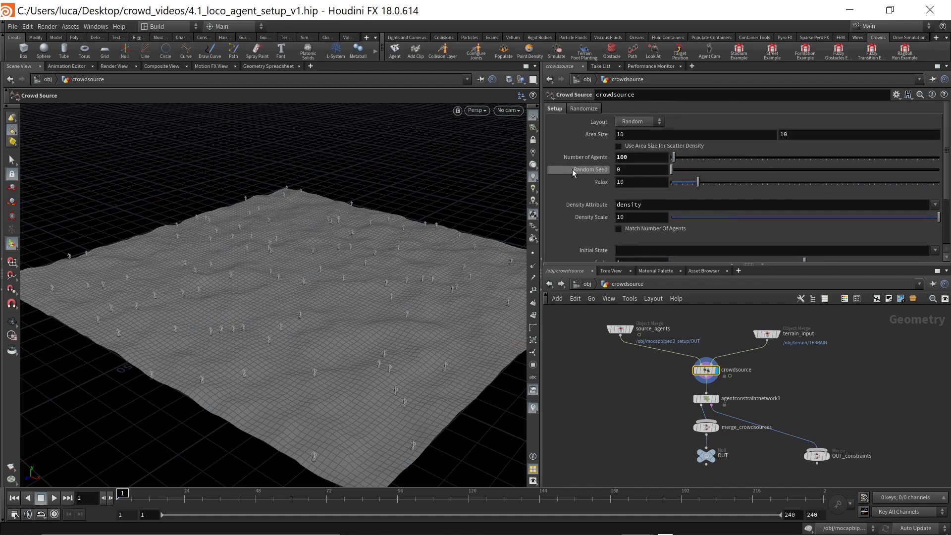
Inspect the terrain_input geometry that receives the agents, and return the display to the crowdsource node.
{"action": "left_click_drag", "start_coordinate": [767, 333], "coordinate": [809, 321]}
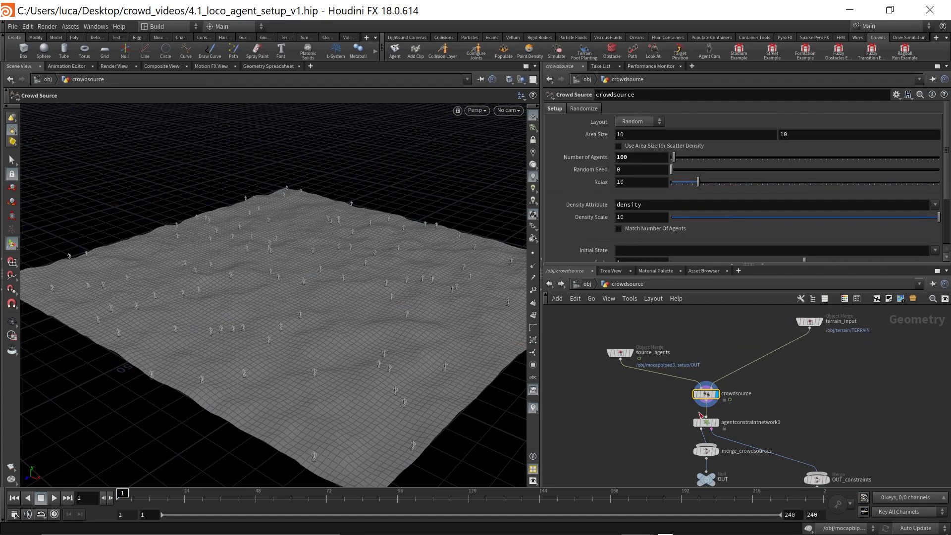
{"action": "left_click", "coordinate": [818, 321]}
{"action": "left_click", "coordinate": [812, 325]}
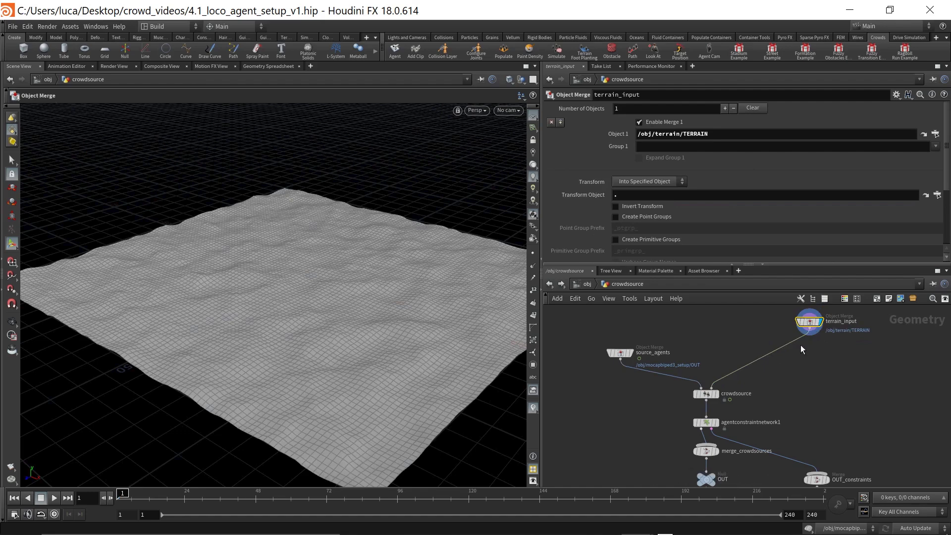
{"action": "left_click_drag", "start_coordinate": [812, 325], "coordinate": [795, 352]}
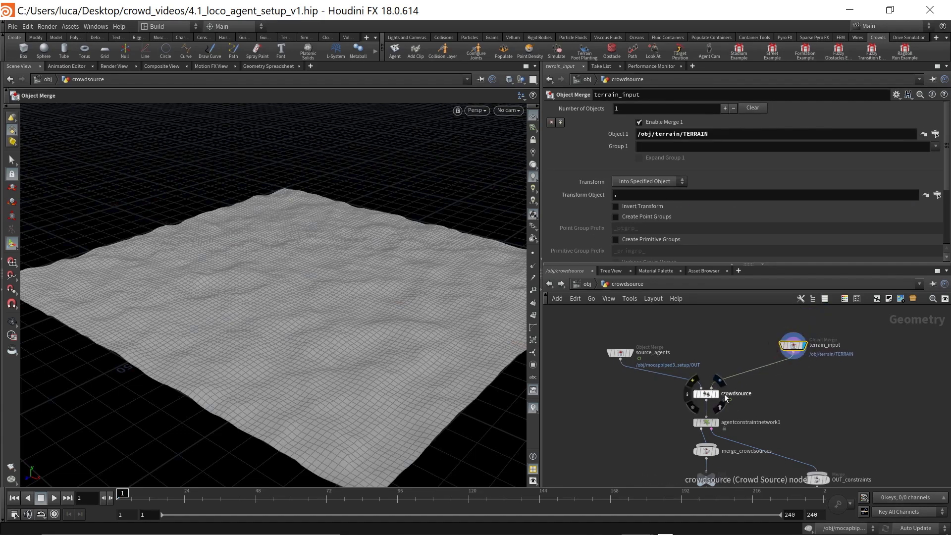
{"action": "left_click", "coordinate": [717, 394]}
{"action": "left_click", "coordinate": [707, 394]}
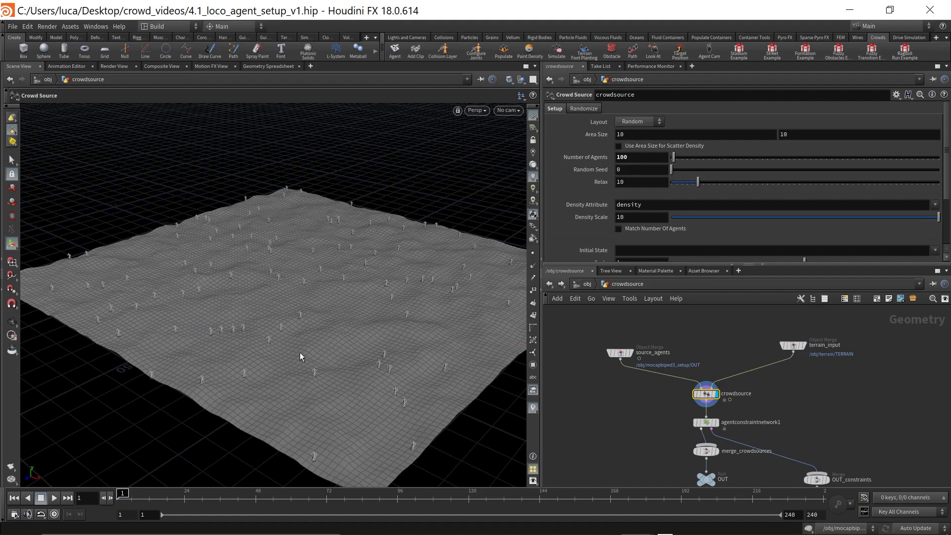
{"action": "left_click_drag", "start_coordinate": [304, 339], "coordinate": [316, 324], "text": "alt"}
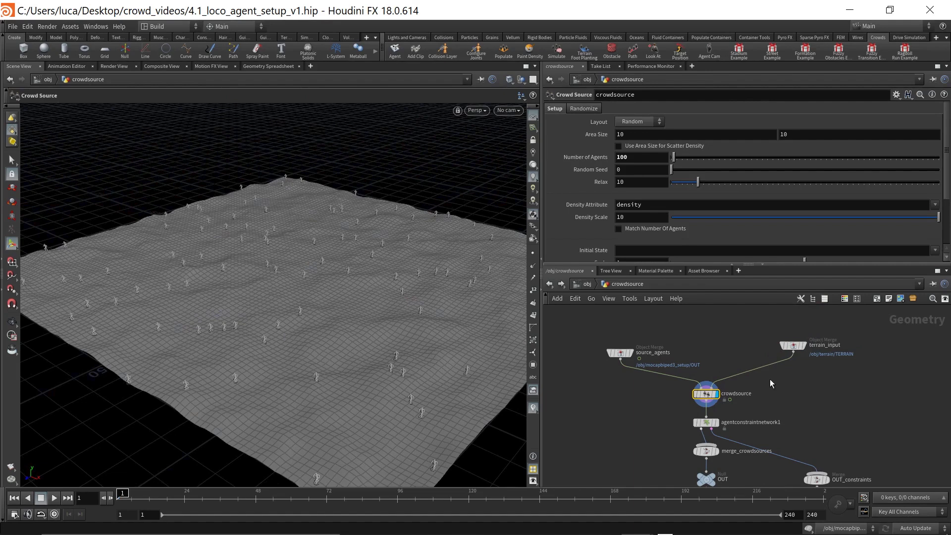
Add a Line node beside the crowdsource node, shift terrain_input up to make room, and display the line.
{"action": "key", "text": "Tab"}
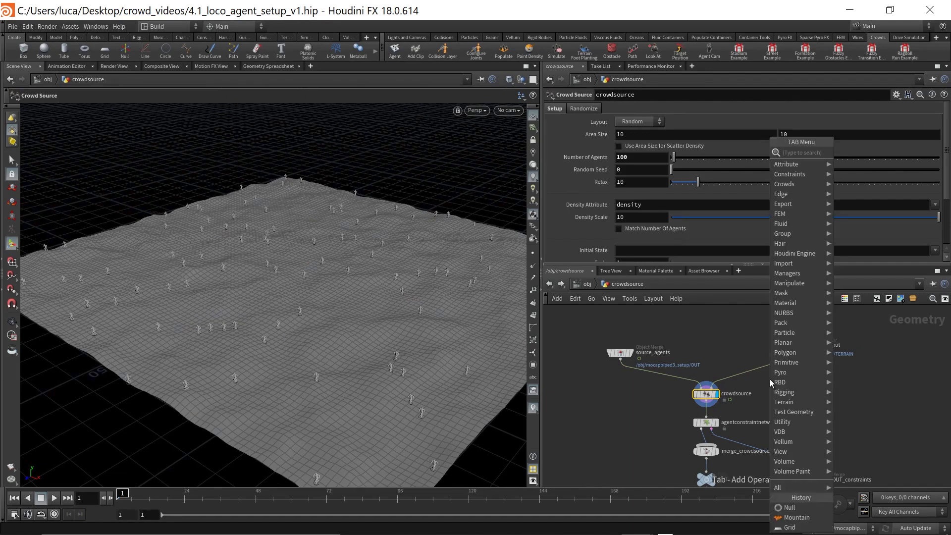
{"action": "type", "text": "line"}
{"action": "key", "text": "Return"}
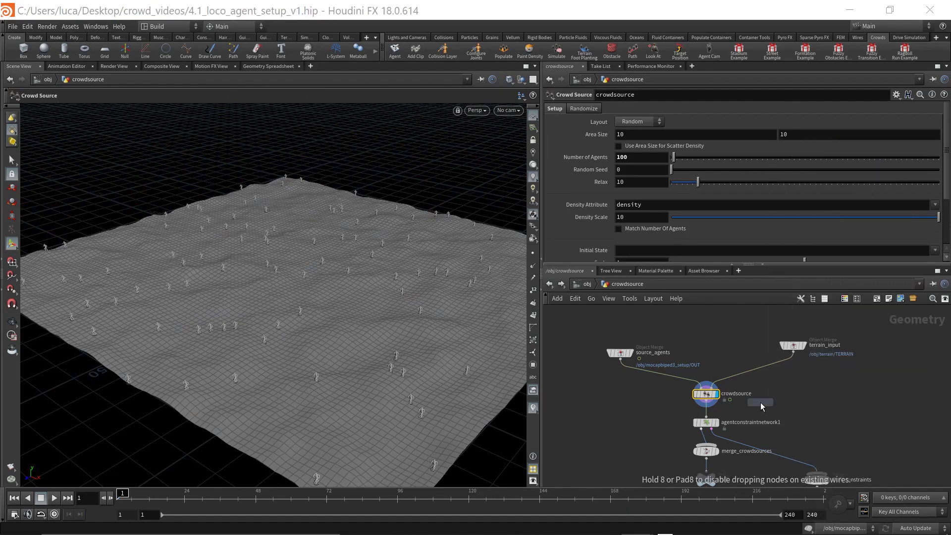
{"action": "left_click", "coordinate": [821, 380]}
{"action": "left_click_drag", "start_coordinate": [792, 341], "coordinate": [791, 321]}
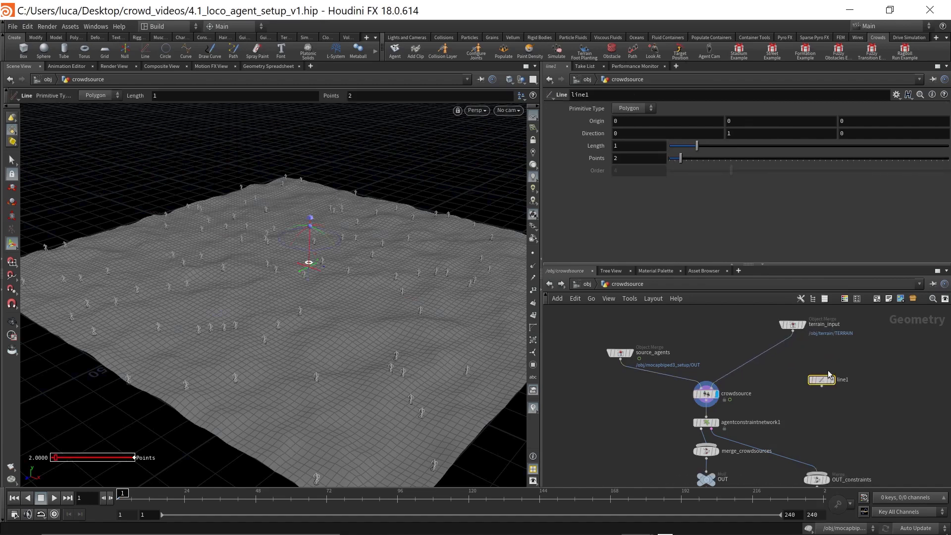
{"action": "left_click", "coordinate": [832, 379]}
{"action": "left_click_drag", "start_coordinate": [819, 381], "coordinate": [819, 369]}
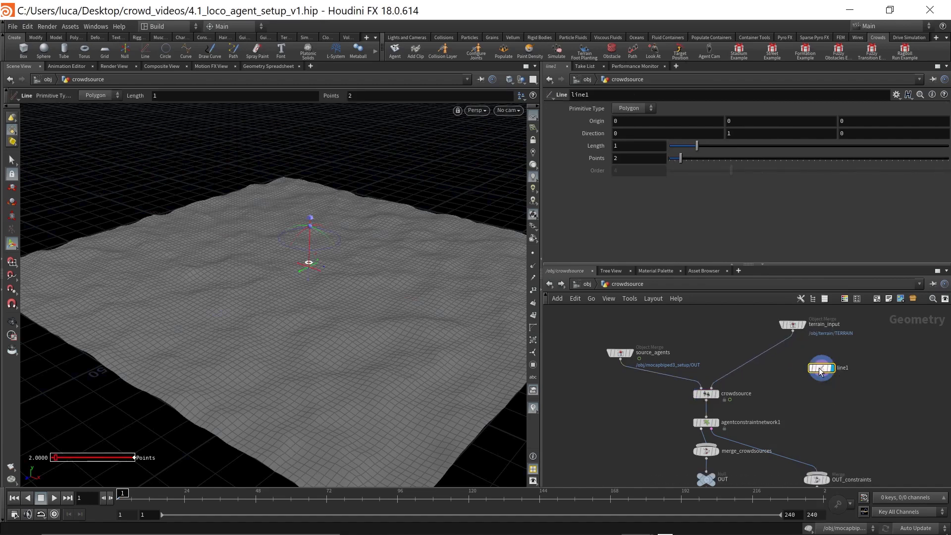
Set the line's Length to 10.
{"action": "right_click_drag", "start_coordinate": [214, 347], "coordinate": [292, 262], "text": "alt"}
{"action": "key", "text": "Return"}
{"action": "left_click", "coordinate": [642, 145]}
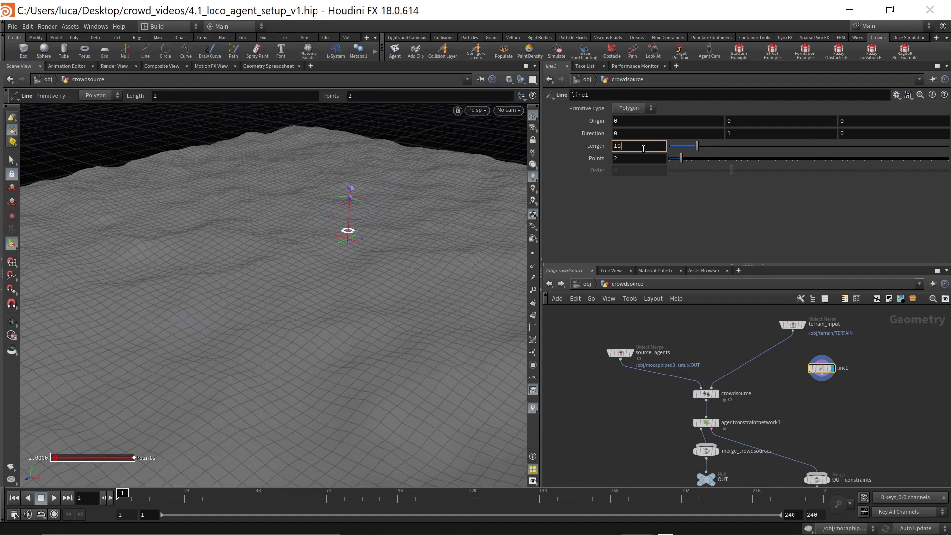
{"action": "type", "text": "0"}
{"action": "key", "text": "Return"}
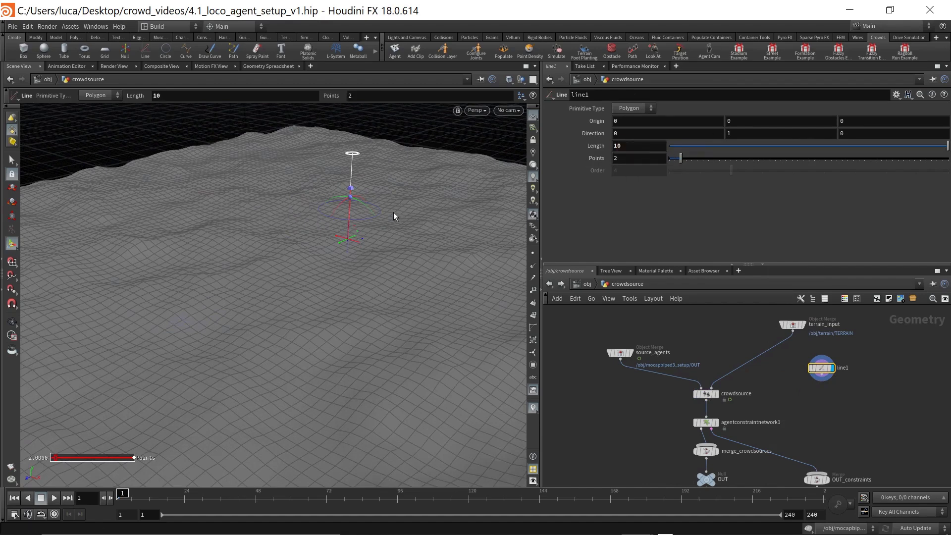
Set the line's Direction to 0, 0, 1 so it runs along the Z axis.
{"action": "left_click", "coordinate": [790, 139]}
{"action": "type", "text": "0 "}
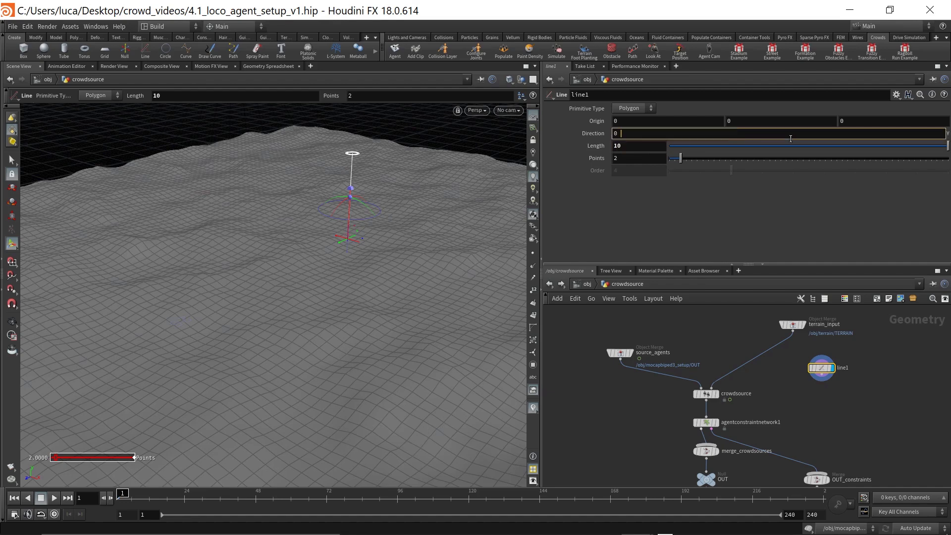
{"action": "type", "text": "0 1"}
{"action": "key", "text": "Return"}
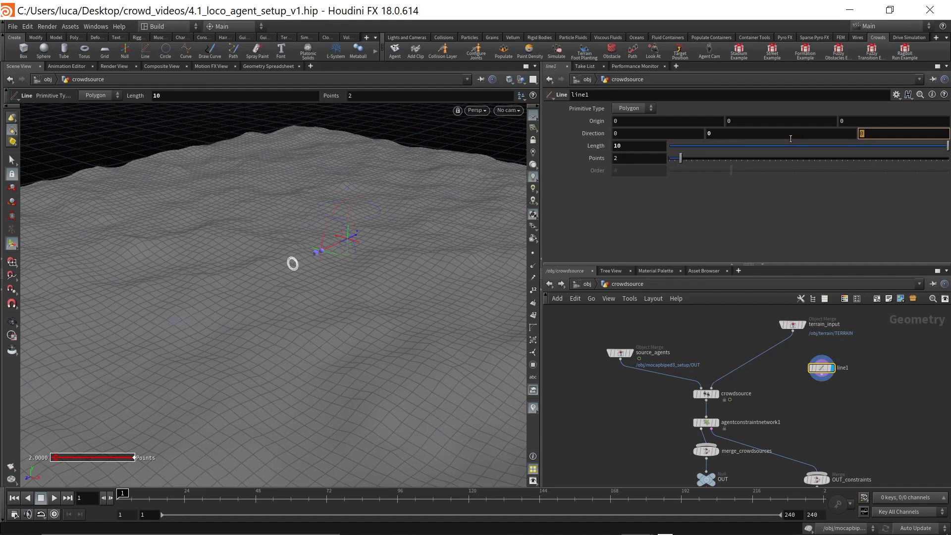
{"action": "key", "text": "Escape"}
{"action": "left_click_drag", "start_coordinate": [246, 295], "coordinate": [359, 240]}
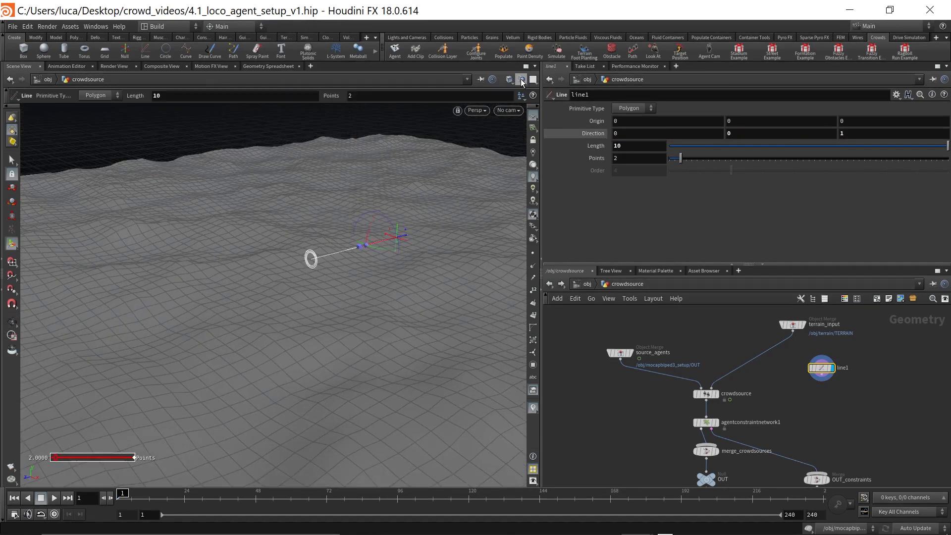
Hide the other objects in the viewport so only the line's geometry is displayed.
{"action": "left_click", "coordinate": [521, 80]}
{"action": "left_click", "coordinate": [555, 110]}
{"action": "key", "text": "Escape"}
{"action": "left_click_drag", "start_coordinate": [465, 201], "coordinate": [482, 200]}
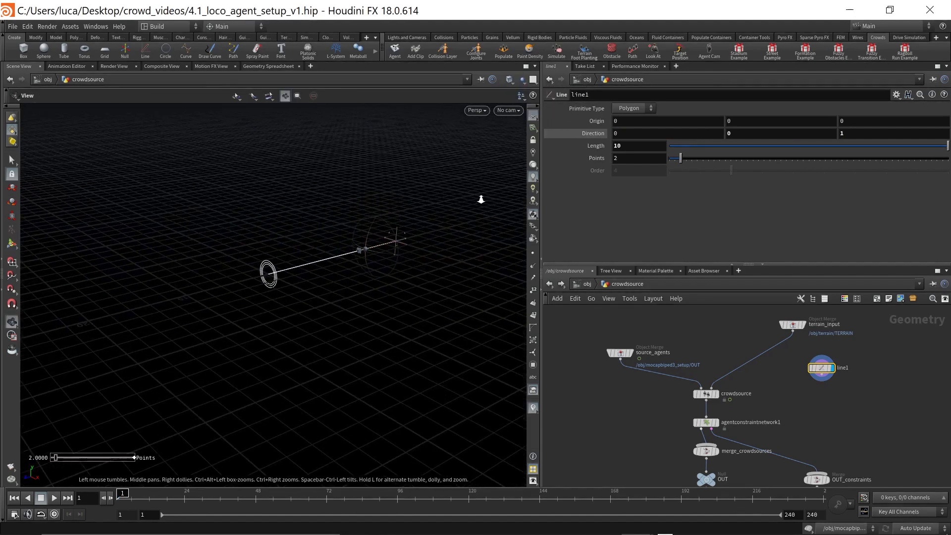
Turn on the display of point numbers for the line in the viewport.
{"action": "middle_click_drag", "start_coordinate": [383, 253], "coordinate": [306, 300]}
{"action": "right_click_drag", "start_coordinate": [306, 301], "coordinate": [365, 276], "text": "alt"}
{"action": "left_click_drag", "start_coordinate": [365, 275], "coordinate": [350, 272], "text": "alt"}
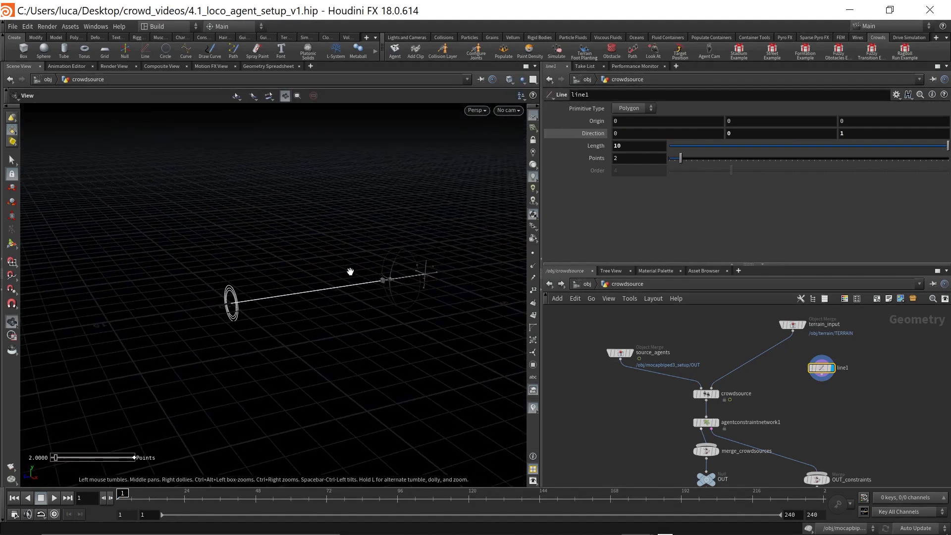
{"action": "left_click", "coordinate": [532, 254]}
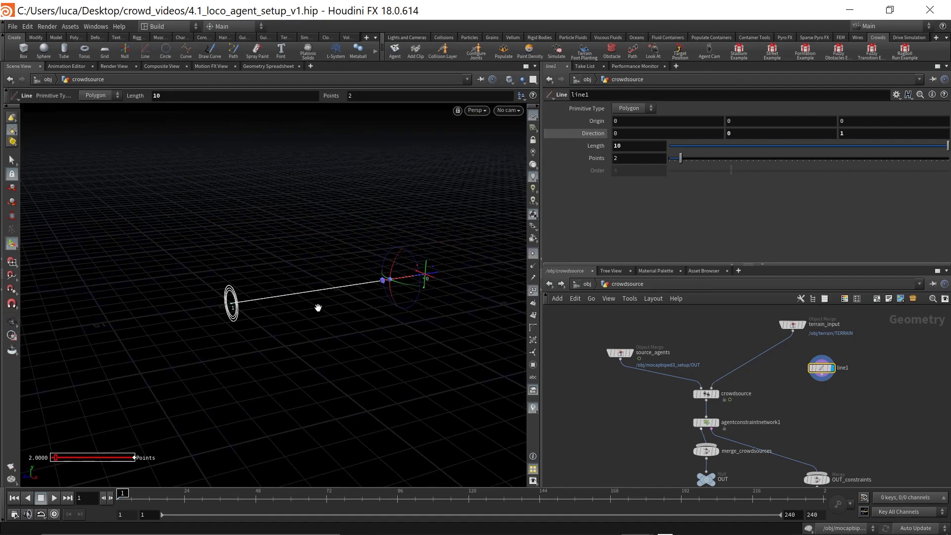
{"action": "right_click_drag", "start_coordinate": [320, 310], "coordinate": [405, 282], "text": "alt"}
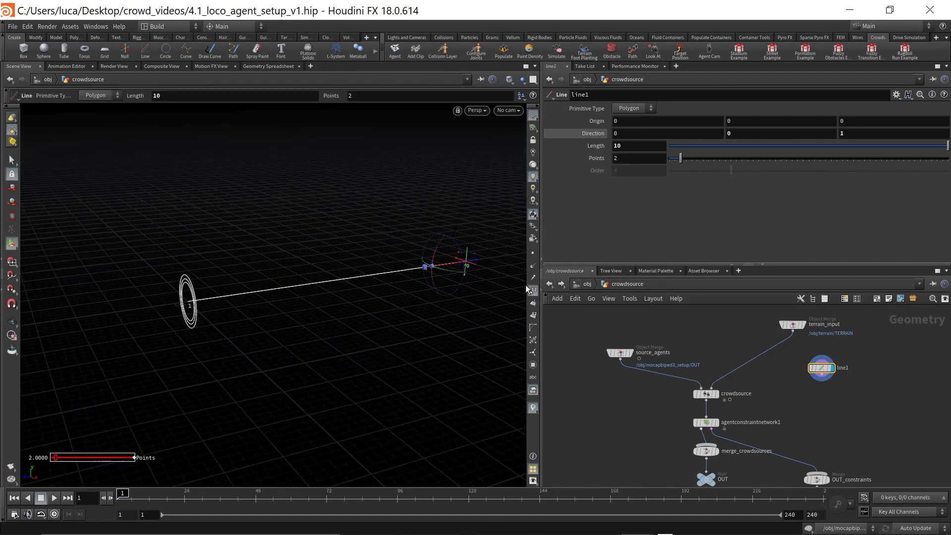
Connect the line to the crowd source's second input in place of the terrain, and display the crowd source.
{"action": "scroll", "coordinate": [817, 386], "scroll_direction": "up", "scroll_amount": 1}
{"action": "left_click", "coordinate": [822, 373]}
{"action": "left_click", "coordinate": [690, 388]}
{"action": "left_click", "coordinate": [697, 396]}
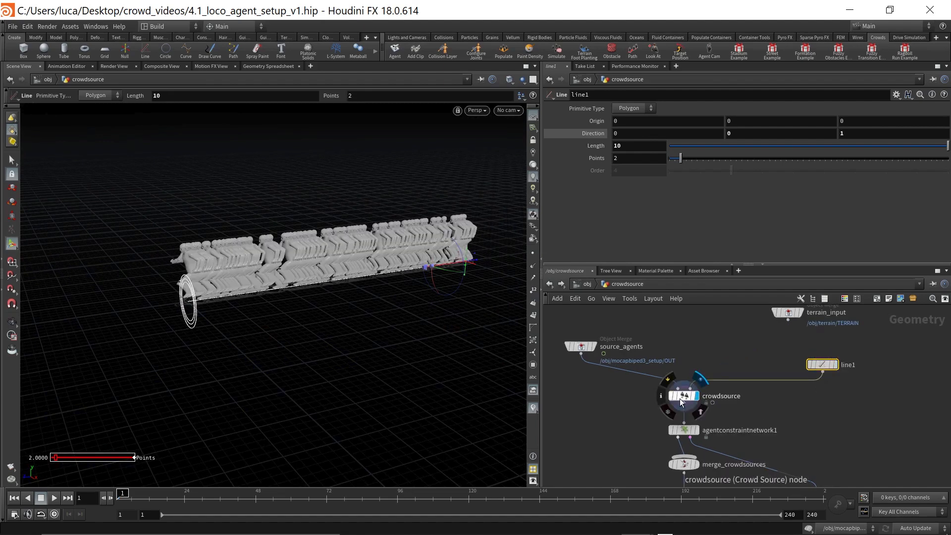
{"action": "left_click", "coordinate": [683, 397]}
{"action": "left_click_drag", "start_coordinate": [175, 294], "coordinate": [183, 293]}
{"action": "key", "text": "Return"}
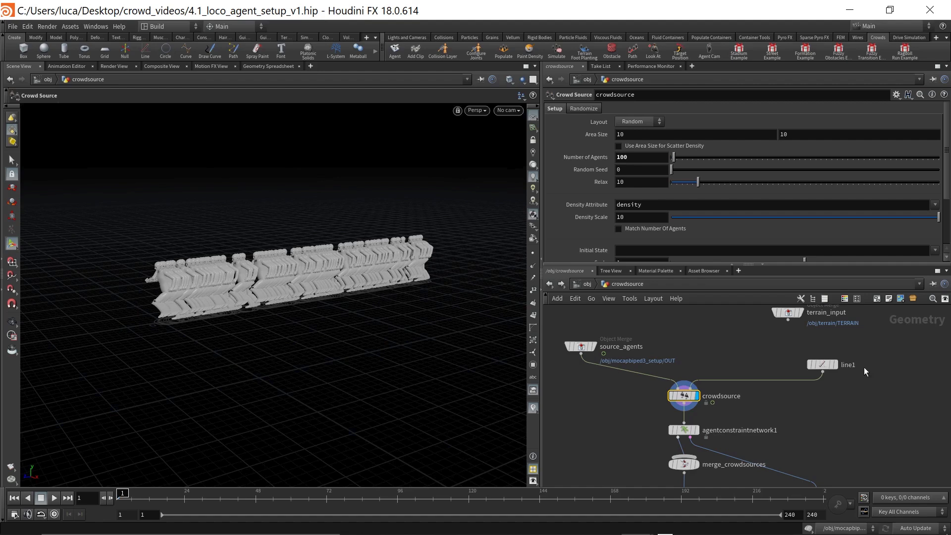
Set the line's Points to 6 and display the crowd source again to check the agent placement.
{"action": "left_click_drag", "start_coordinate": [837, 367], "coordinate": [838, 356]}
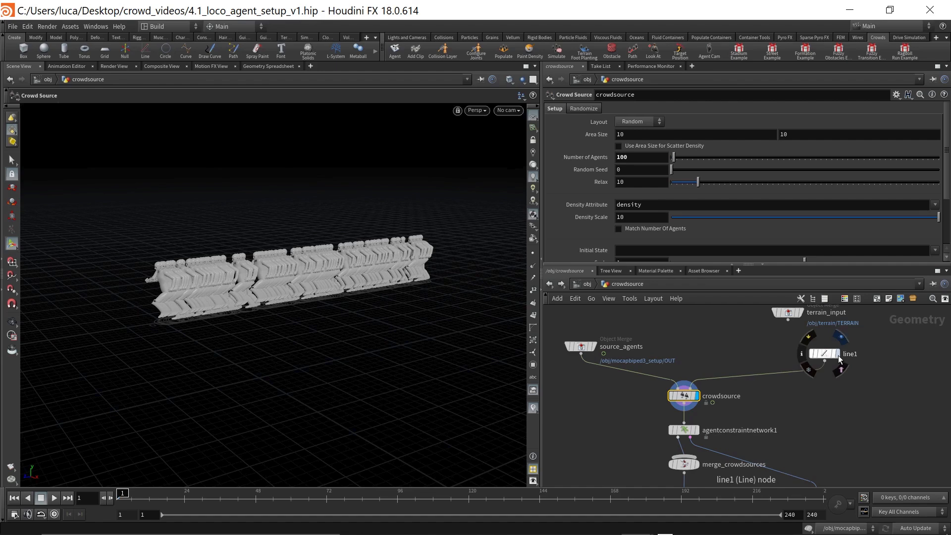
{"action": "left_click", "coordinate": [838, 354]}
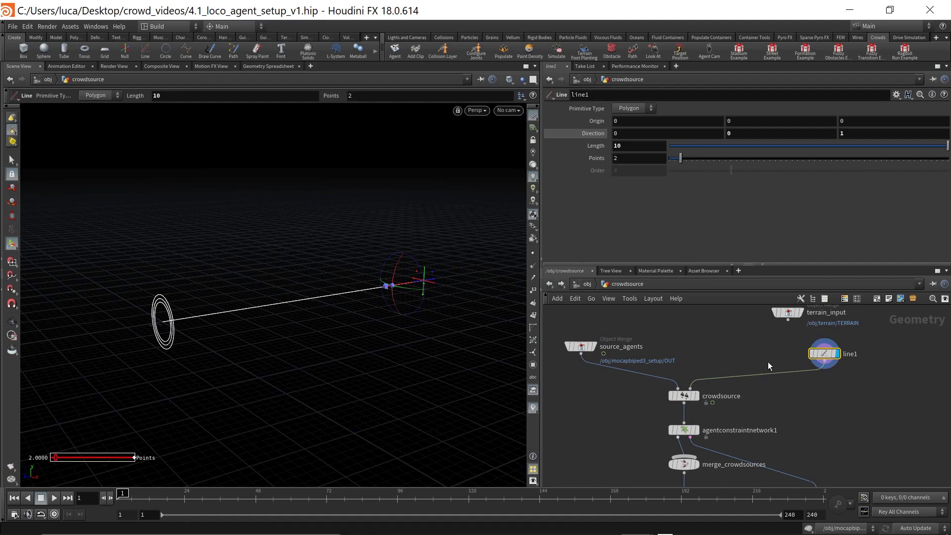
{"action": "left_click_drag", "start_coordinate": [681, 158], "coordinate": [702, 159]}
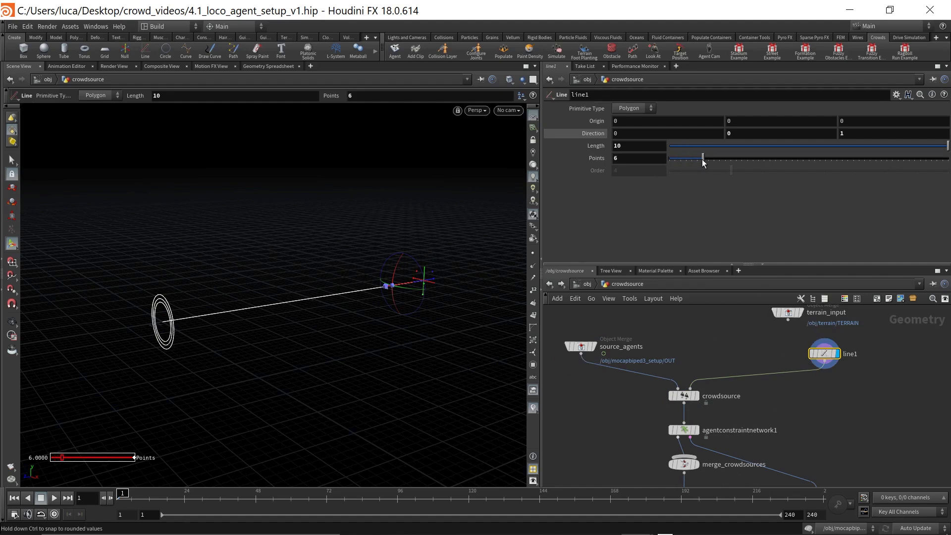
{"action": "left_click", "coordinate": [683, 395]}
{"action": "left_click", "coordinate": [695, 396]}
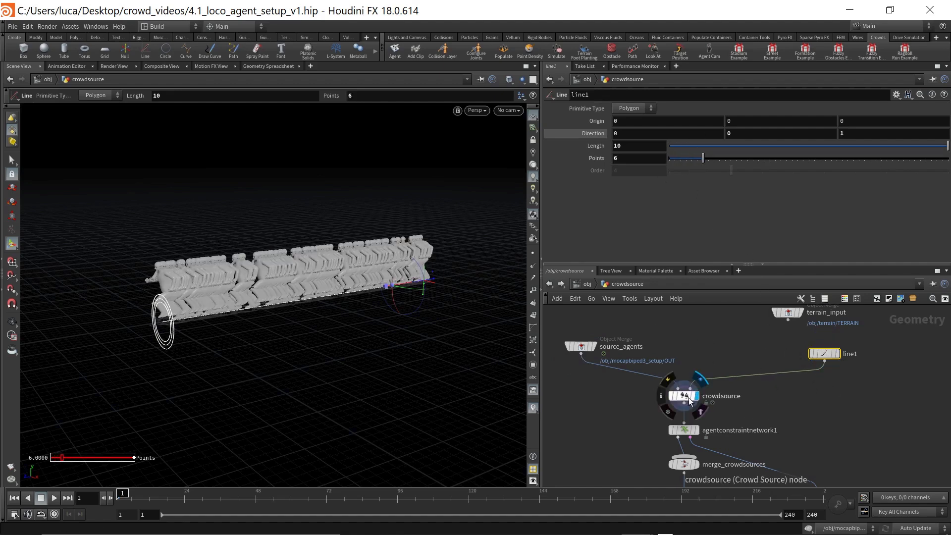
Display the line again and insert an Add node between it and the crowd source.
{"action": "left_click", "coordinate": [835, 354]}
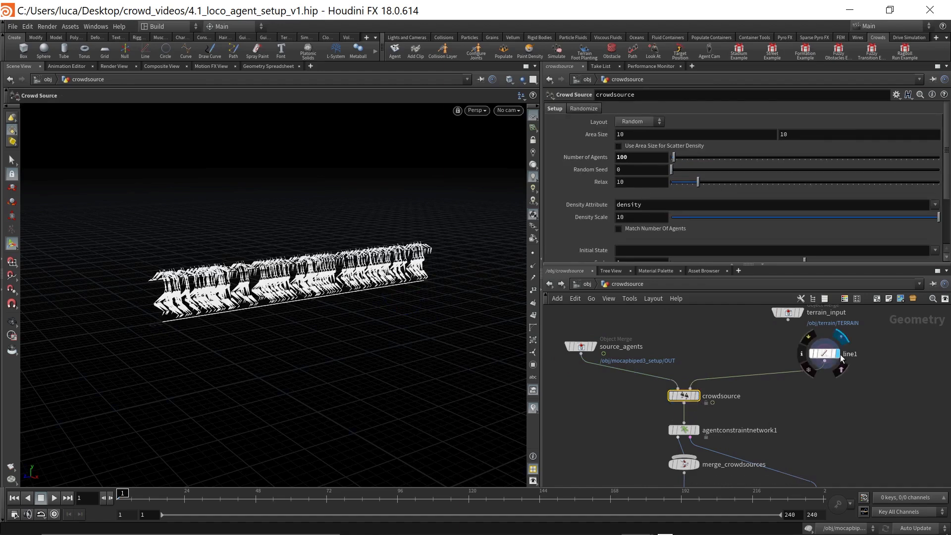
{"action": "left_click", "coordinate": [829, 358]}
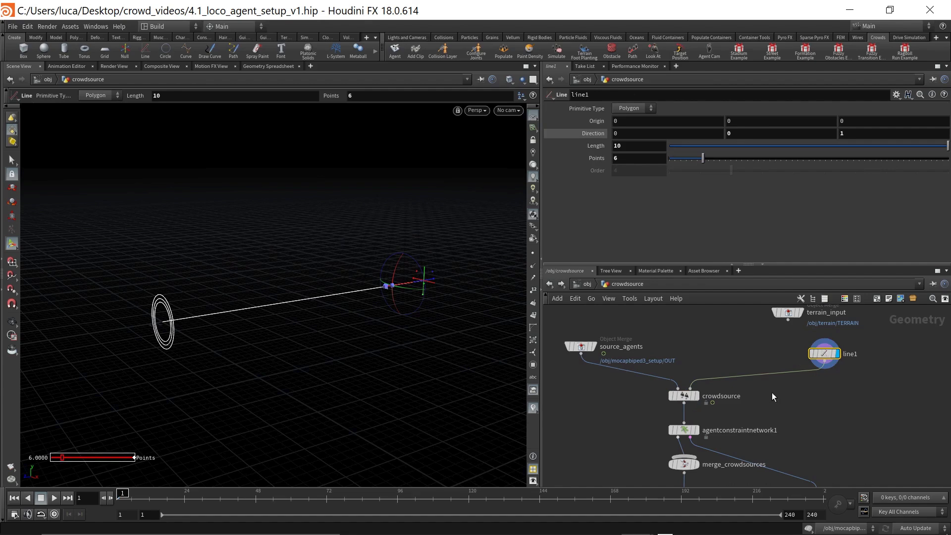
{"action": "key", "text": "Tab"}
{"action": "type", "text": "ad"}
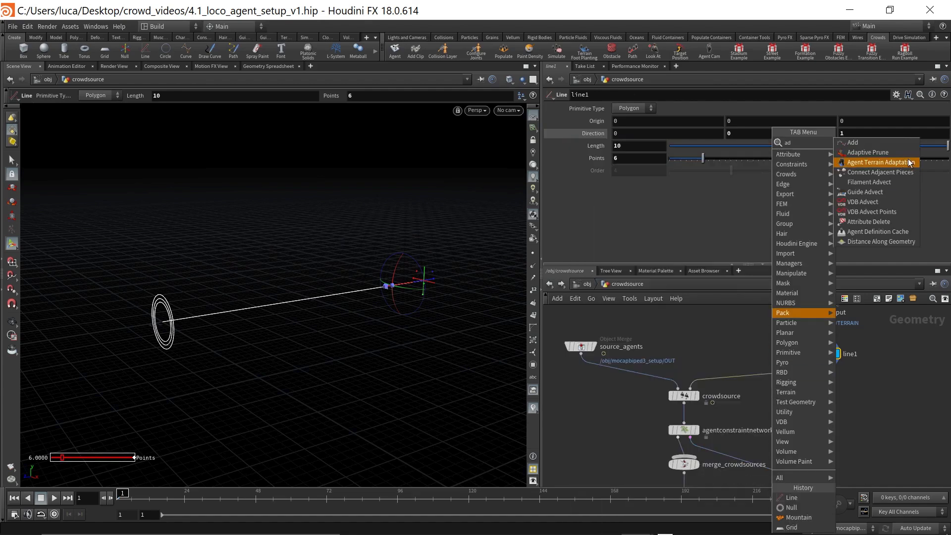
{"action": "left_click", "coordinate": [870, 144]}
{"action": "left_click", "coordinate": [783, 373]}
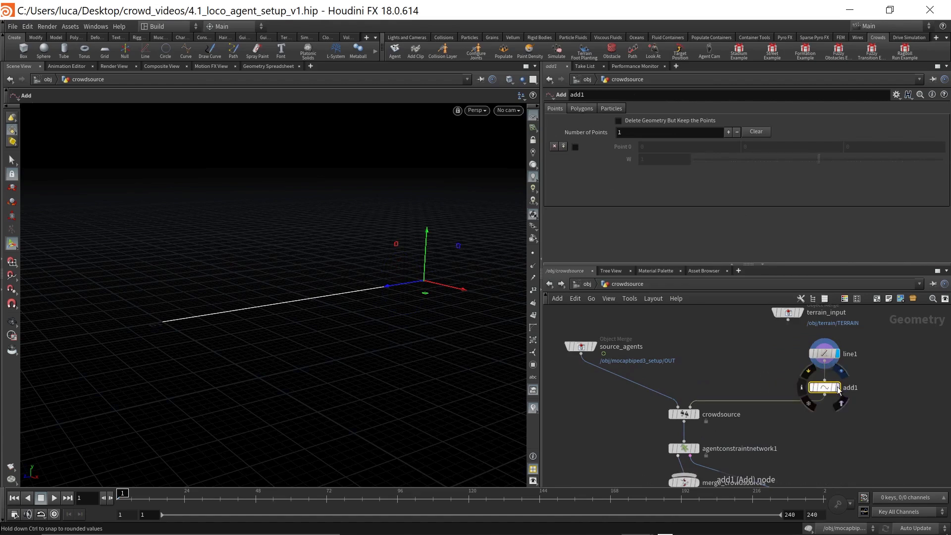
Display the Add node with Delete Geometry But Keep the Points enabled, and show the point numbers.
{"action": "left_click", "coordinate": [837, 387]}
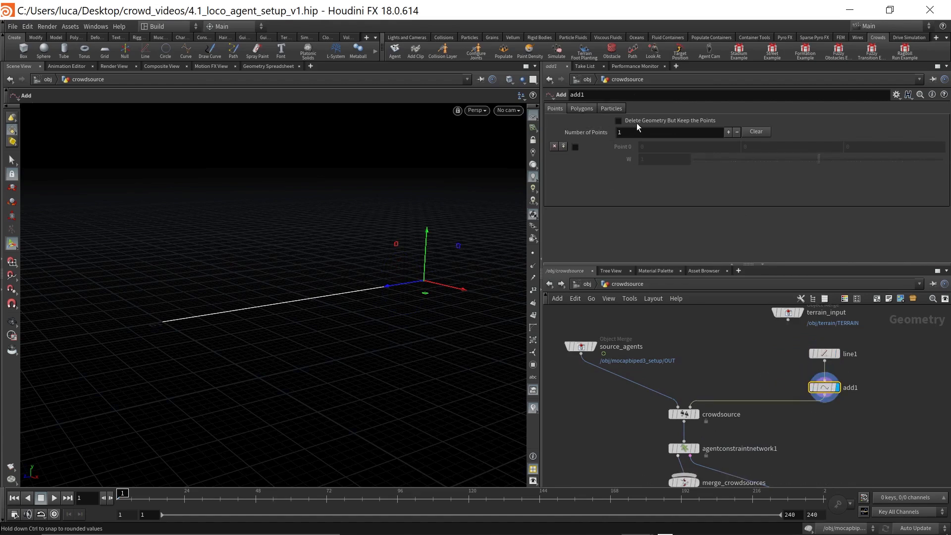
{"action": "left_click", "coordinate": [618, 120]}
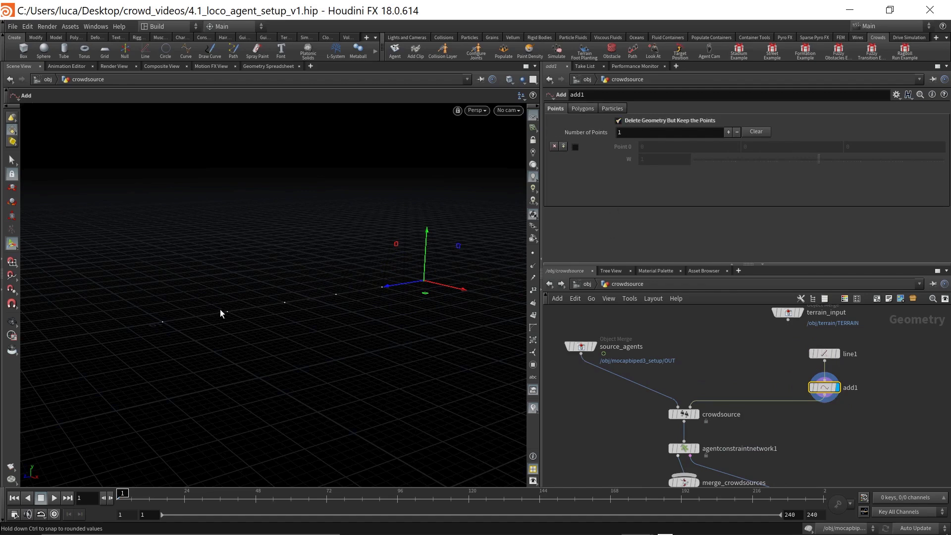
{"action": "left_click_drag", "start_coordinate": [165, 319], "coordinate": [182, 335], "text": "alt"}
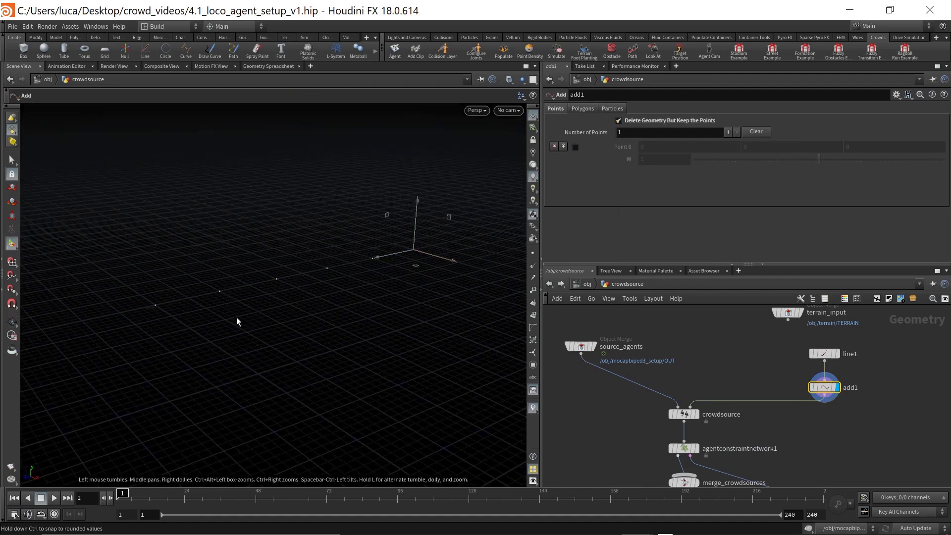
{"action": "left_click", "coordinate": [533, 289]}
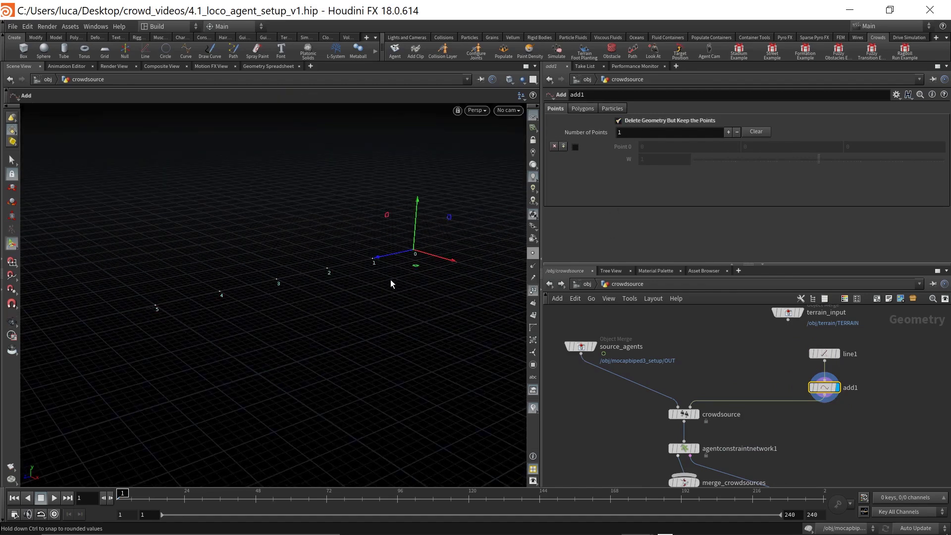
Display the crowd source to place agents on the line's points, and bring up its setup parameters.
{"action": "left_click", "coordinate": [694, 415]}
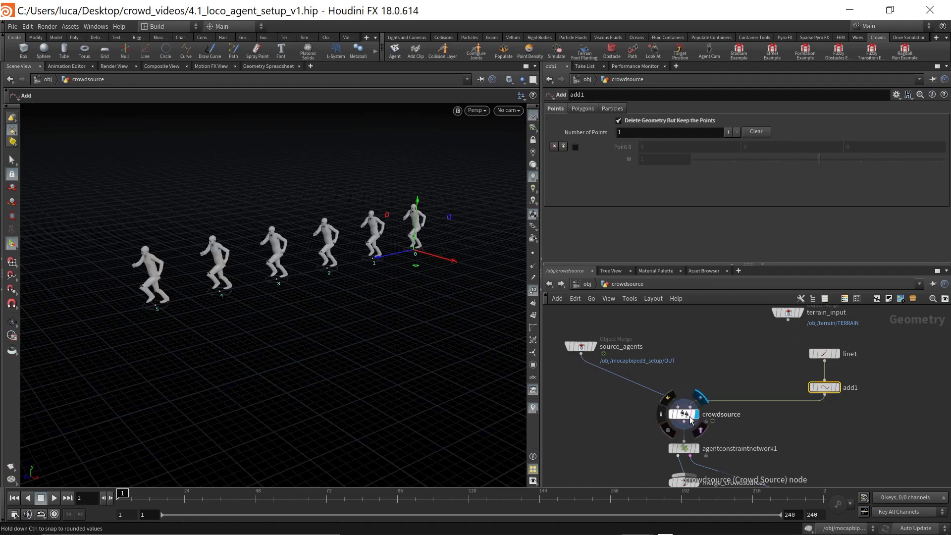
{"action": "left_click", "coordinate": [692, 420]}
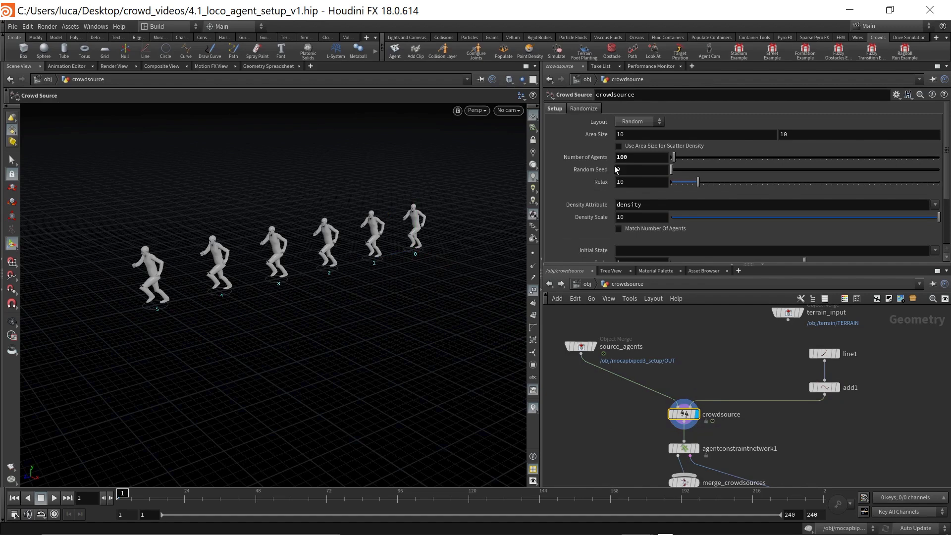
{"action": "mouse_move", "coordinate": [823, 391]}
{"action": "scroll", "coordinate": [751, 351], "scroll_direction": "down", "scroll_amount": 3}
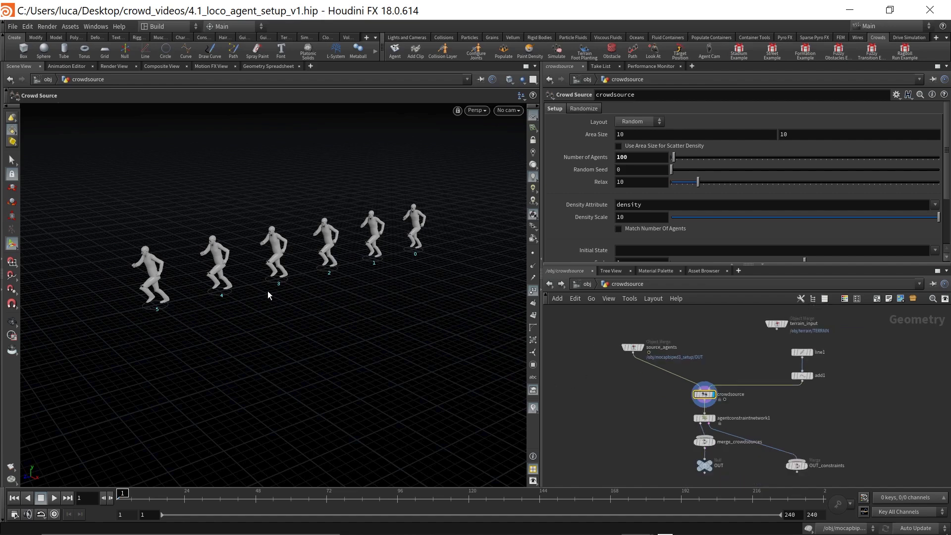
Reconnect terrain_input to the crowd source's second input in place of the line, and turn off the point numbers.
{"action": "scroll", "coordinate": [794, 352], "scroll_direction": "up", "scroll_amount": 3}
{"action": "left_click", "coordinate": [777, 329]}
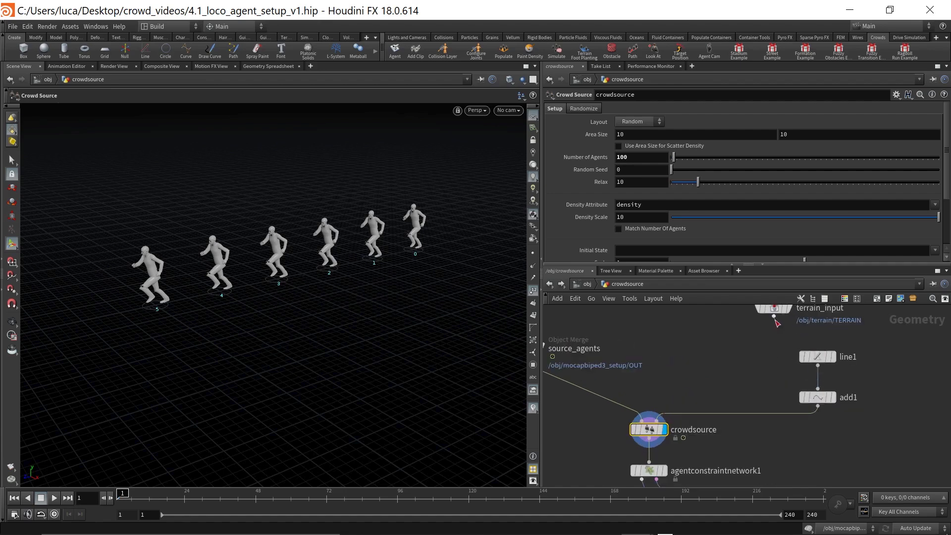
{"action": "left_click", "coordinate": [660, 422]}
{"action": "scroll", "coordinate": [757, 418], "scroll_direction": "down", "scroll_amount": 5}
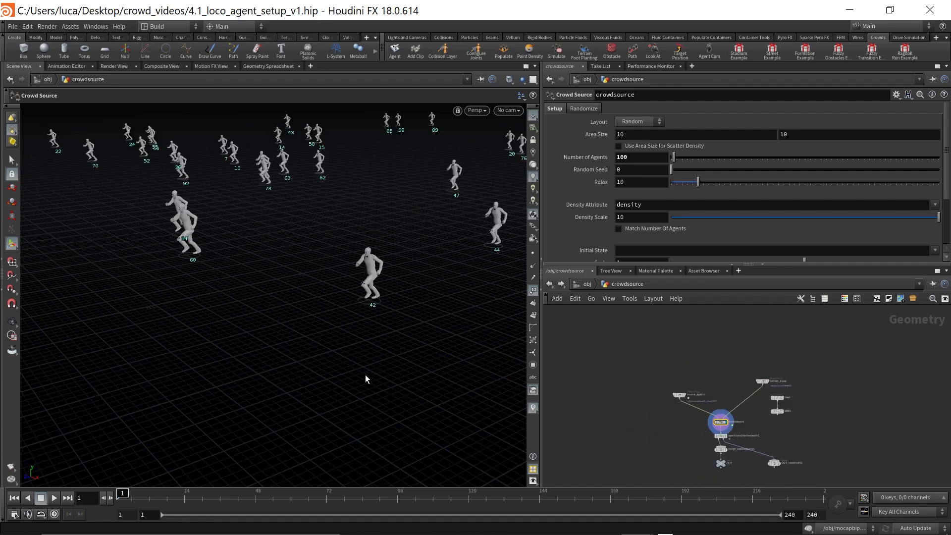
{"action": "left_click", "coordinate": [532, 291]}
Move the terrain_input node closer to the crowd source and show it as a template beneath the agents.
{"action": "right_click_drag", "start_coordinate": [357, 255], "coordinate": [280, 305], "text": "alt"}
{"action": "middle_click_drag", "start_coordinate": [280, 305], "coordinate": [290, 336], "text": "alt"}
{"action": "left_click_drag", "start_coordinate": [290, 336], "coordinate": [380, 297], "text": "alt"}
{"action": "right_click_drag", "start_coordinate": [380, 297], "coordinate": [57, 374], "text": "alt"}
{"action": "right_click_drag", "start_coordinate": [273, 351], "coordinate": [130, 377], "text": "alt"}
{"action": "scroll", "coordinate": [723, 388], "scroll_direction": "up", "scroll_amount": 3}
{"action": "scroll", "coordinate": [822, 374], "scroll_direction": "up", "scroll_amount": 4}
{"action": "left_click_drag", "start_coordinate": [748, 379], "coordinate": [721, 406]}
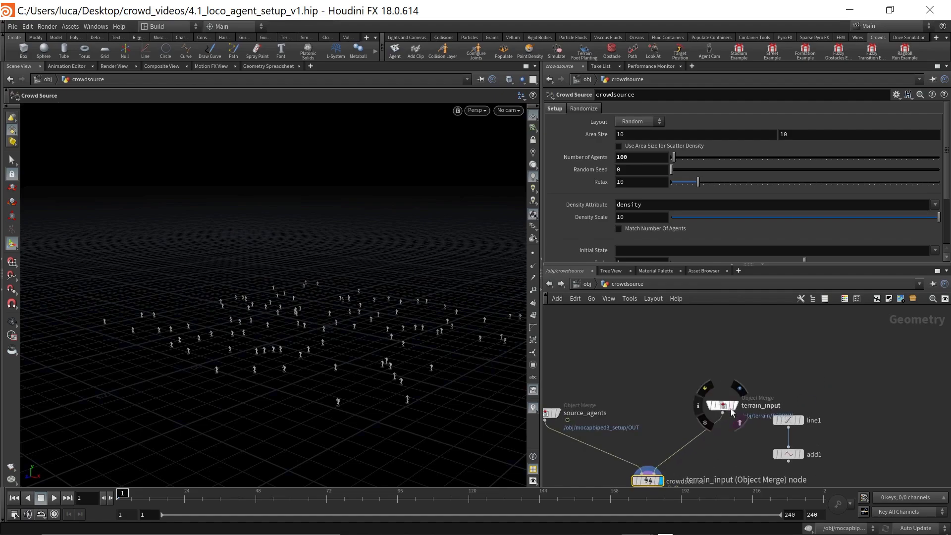
{"action": "left_click", "coordinate": [737, 417]}
{"action": "right_click_drag", "start_coordinate": [301, 346], "coordinate": [344, 337], "text": "alt"}
{"action": "middle_click_drag", "start_coordinate": [344, 337], "coordinate": [233, 275], "text": "alt"}
{"action": "right_click_drag", "start_coordinate": [240, 299], "coordinate": [293, 333], "text": "alt"}
{"action": "middle_click_drag", "start_coordinate": [291, 391], "coordinate": [292, 337], "text": "alt"}
{"action": "right_click_drag", "start_coordinate": [292, 336], "coordinate": [340, 329], "text": "alt"}
{"action": "key", "text": "Return"}
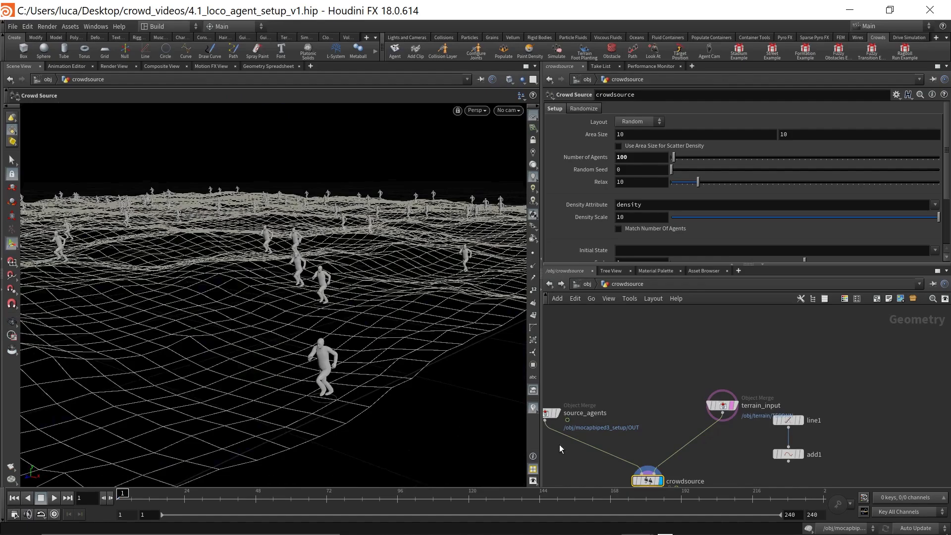
Switch the viewport to show all objects so the shaded terrain appears with the agents.
{"action": "middle_click_drag", "start_coordinate": [670, 438], "coordinate": [678, 360]}
{"action": "right_click_drag", "start_coordinate": [396, 293], "coordinate": [210, 330], "text": "alt"}
{"action": "left_click_drag", "start_coordinate": [256, 300], "coordinate": [222, 166], "text": "alt"}
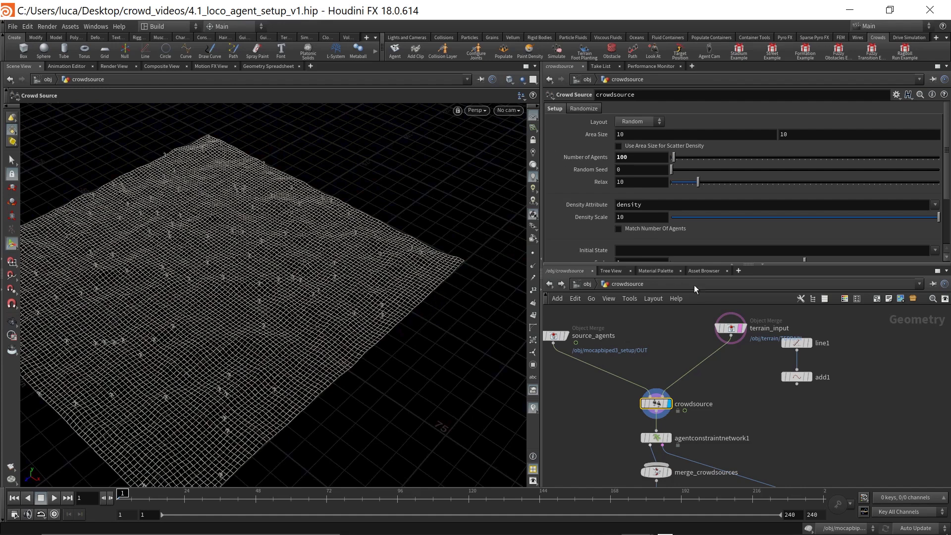
{"action": "left_click", "coordinate": [523, 81]}
{"action": "left_click", "coordinate": [529, 103]}
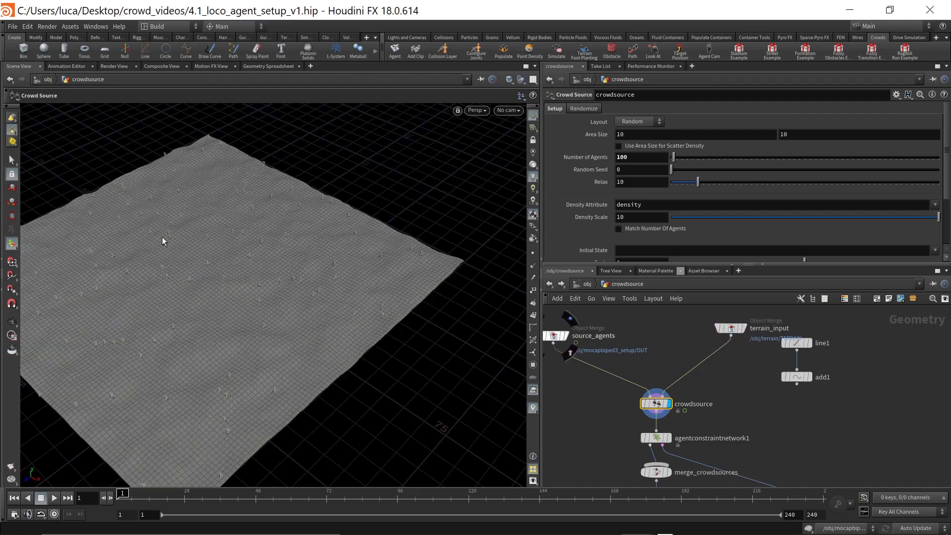
Select terrain_input and open the terrain network through its merged /obj/terrain/TERRAIN object.
{"action": "left_click", "coordinate": [723, 398]}
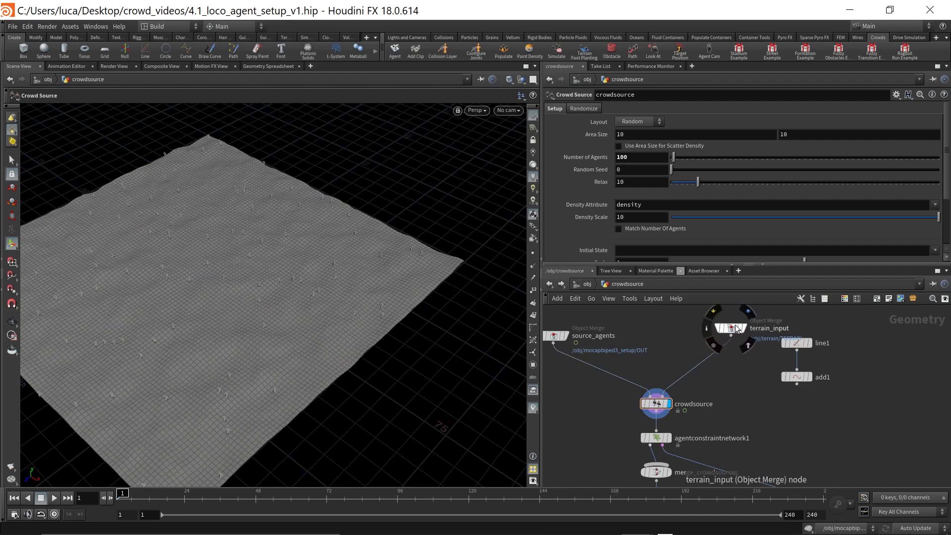
{"action": "left_click", "coordinate": [731, 328]}
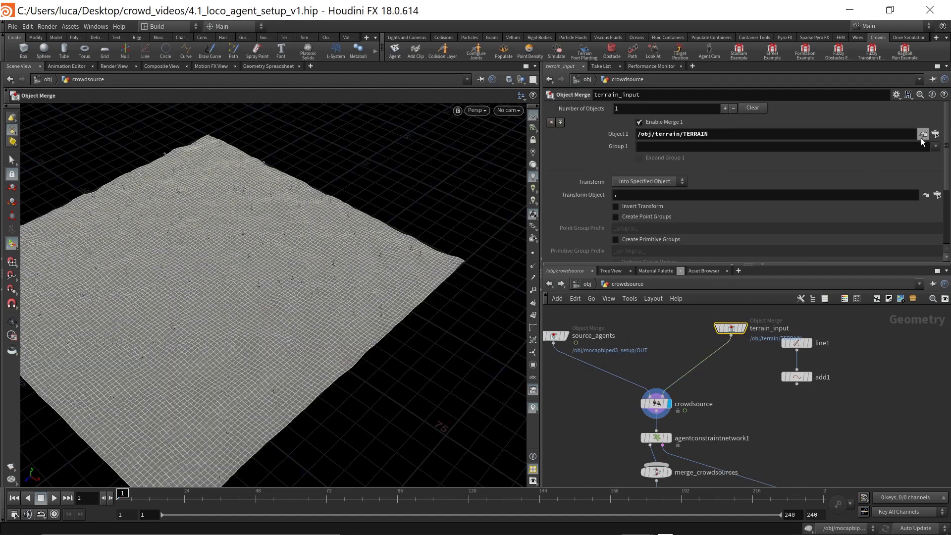
{"action": "left_click", "coordinate": [923, 134]}
{"action": "scroll", "coordinate": [845, 385], "scroll_direction": "down", "scroll_amount": 5}
{"action": "key", "text": "Escape"}
{"action": "left_click_drag", "start_coordinate": [276, 356], "coordinate": [303, 297]}
{"action": "key", "text": "Return"}
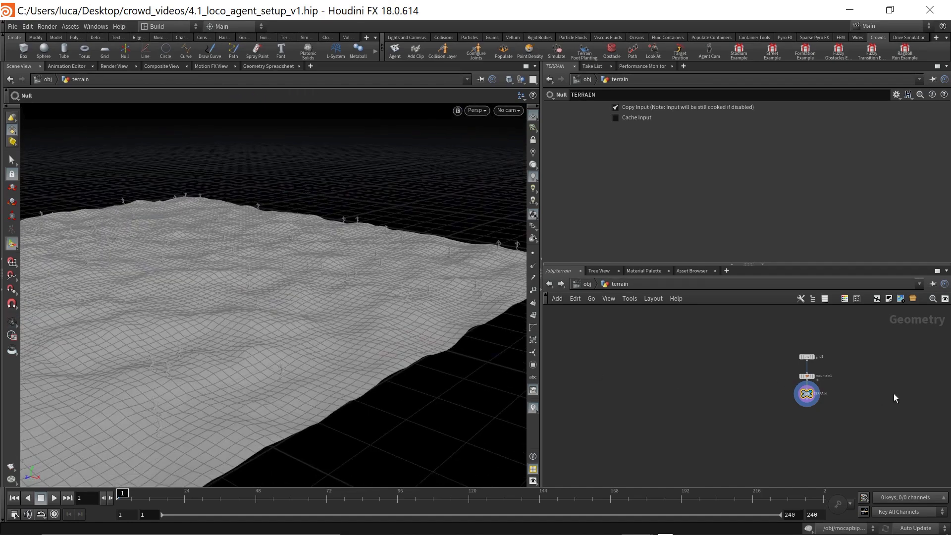
{"action": "scroll", "coordinate": [819, 414], "scroll_direction": "up", "scroll_amount": 3}
{"action": "middle_click_drag", "start_coordinate": [841, 381], "coordinate": [745, 452]}
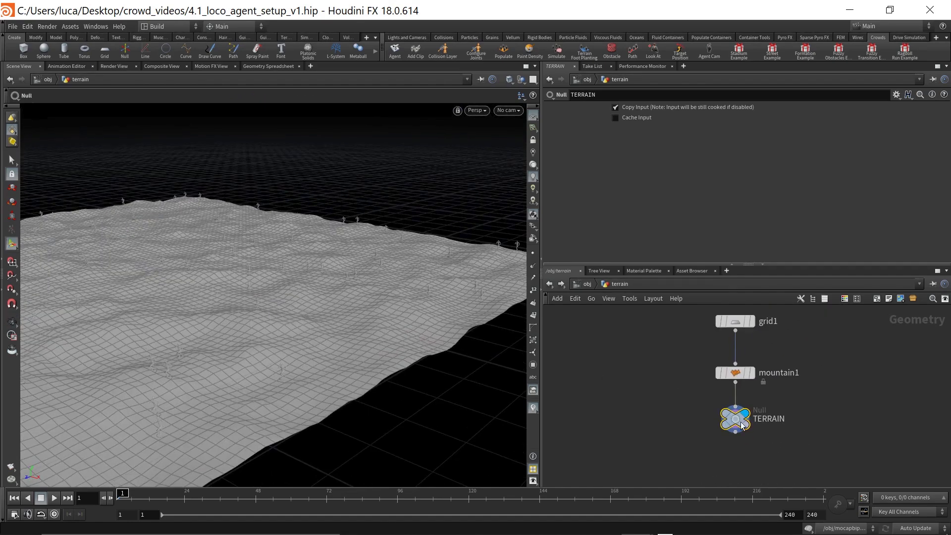
Move the TERRAIN null further below the mountain node and add a Clip node beneath it.
{"action": "left_click_drag", "start_coordinate": [741, 419], "coordinate": [742, 463]}
{"action": "middle_click_drag", "start_coordinate": [845, 439], "coordinate": [751, 391]}
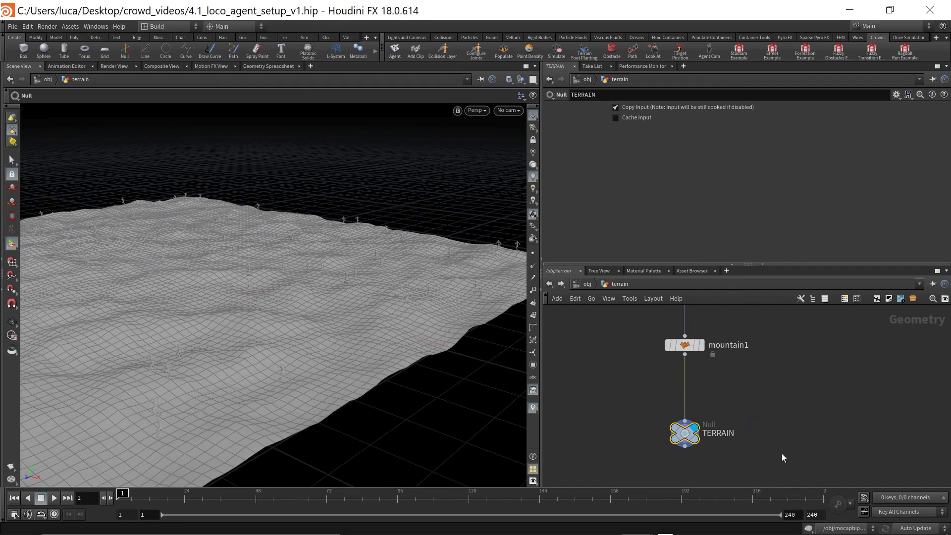
{"action": "scroll", "coordinate": [781, 452], "scroll_direction": "down", "scroll_amount": 3}
{"action": "middle_click_drag", "start_coordinate": [781, 446], "coordinate": [770, 393]}
{"action": "key", "text": "Tab"}
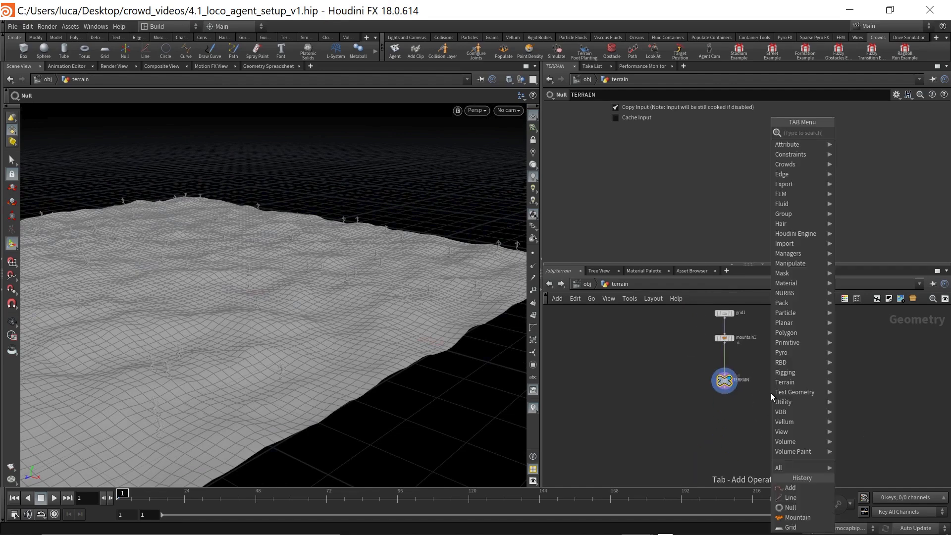
{"action": "type", "text": "clip"}
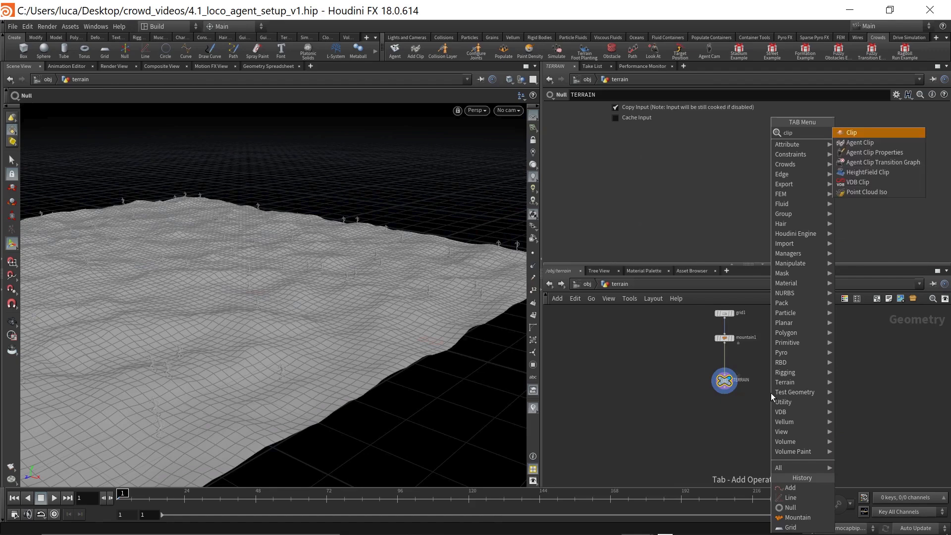
{"action": "key", "text": "Return"}
{"action": "left_click", "coordinate": [774, 427]}
{"action": "scroll", "coordinate": [745, 400], "scroll_direction": "up", "scroll_amount": 3}
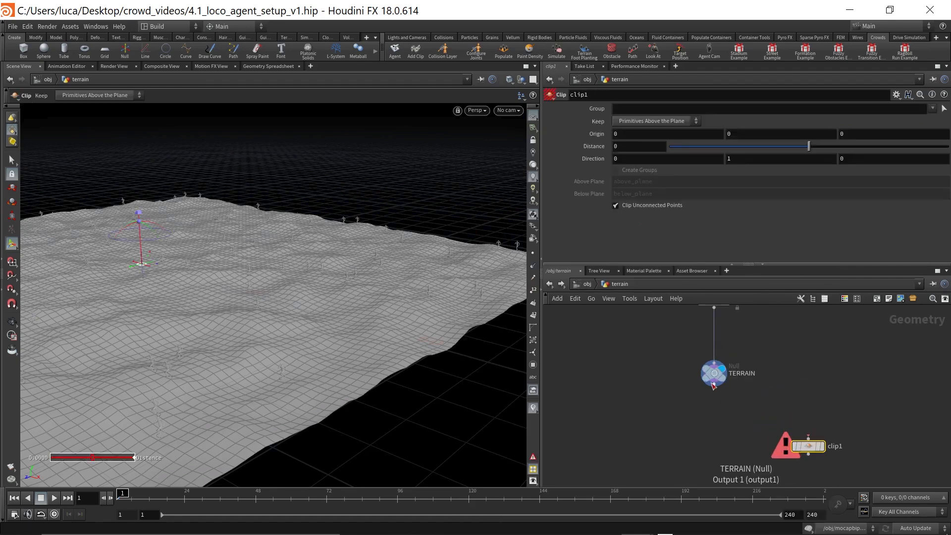
Connect the TERRAIN null's output to the Clip node and display the clipped terrain.
{"action": "left_click", "coordinate": [714, 385]}
{"action": "left_click", "coordinate": [808, 439]}
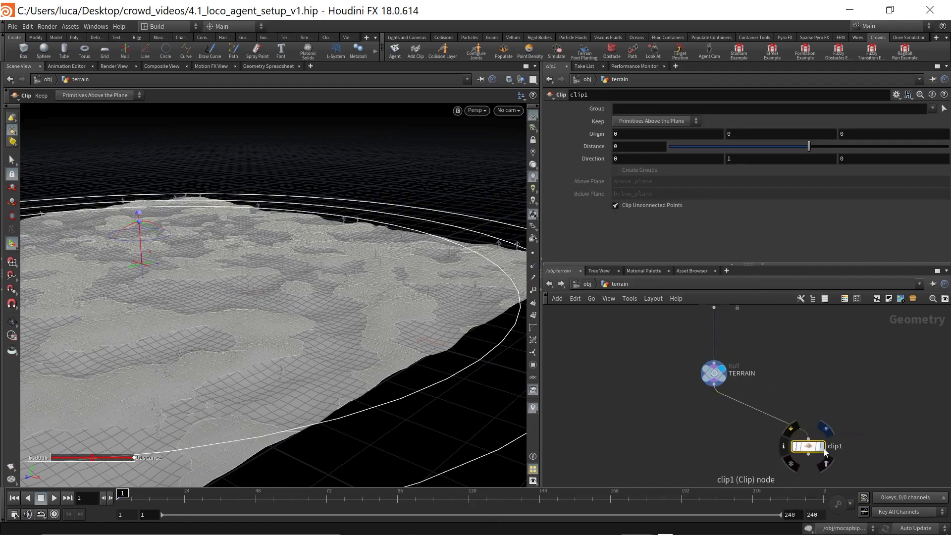
{"action": "left_click", "coordinate": [819, 448]}
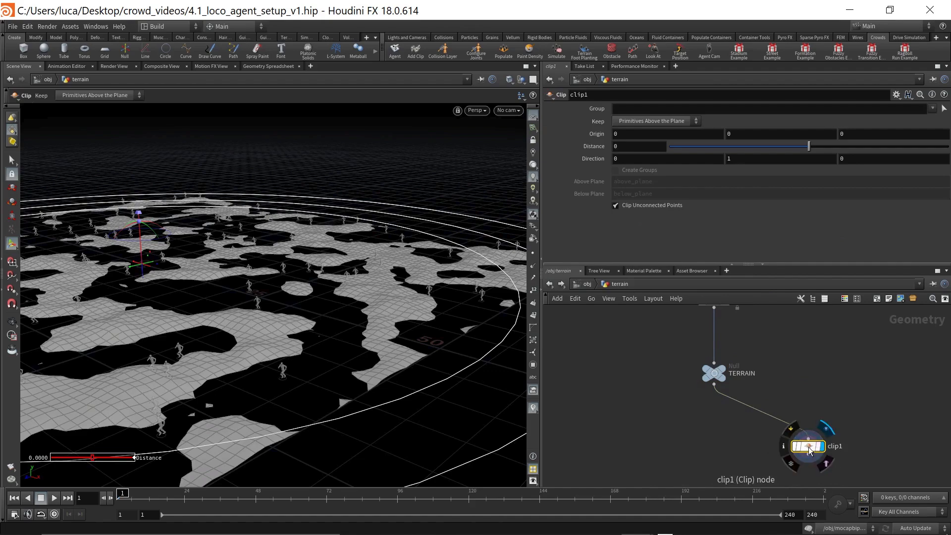
{"action": "key", "text": "Escape"}
{"action": "left_click_drag", "start_coordinate": [347, 339], "coordinate": [313, 321]}
{"action": "key", "text": "Return"}
Rewire the Clip node's input to the mountain node instead of the TERRAIN null, and move it beside the null.
{"action": "middle_click_drag", "start_coordinate": [775, 373], "coordinate": [740, 416]}
{"action": "left_click", "coordinate": [679, 350]}
{"action": "left_click", "coordinate": [773, 479]}
{"action": "middle_click_drag", "start_coordinate": [777, 443], "coordinate": [773, 382]}
{"action": "left_click_drag", "start_coordinate": [771, 429], "coordinate": [818, 383]}
{"action": "right_click_drag", "start_coordinate": [198, 335], "coordinate": [240, 314], "text": "alt"}
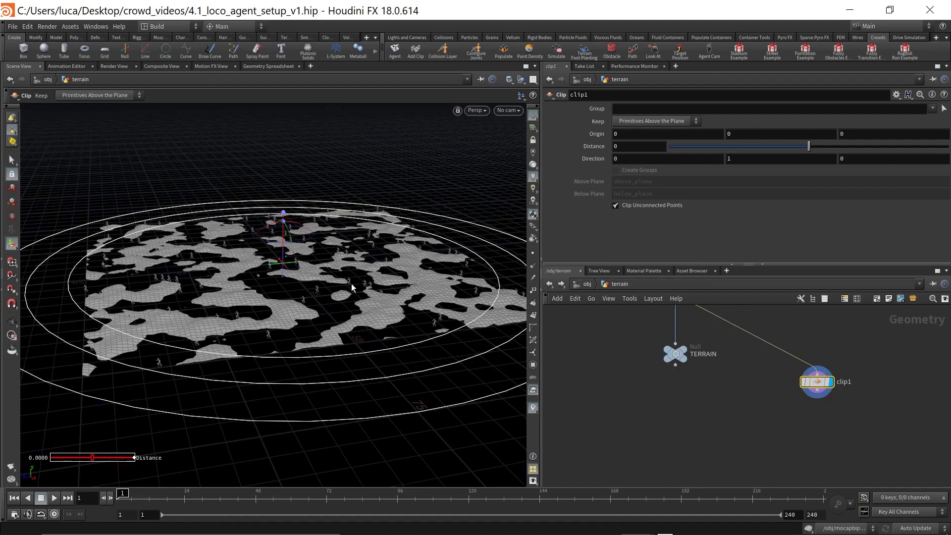
{"action": "left_click_drag", "start_coordinate": [354, 307], "coordinate": [291, 316], "text": "alt"}
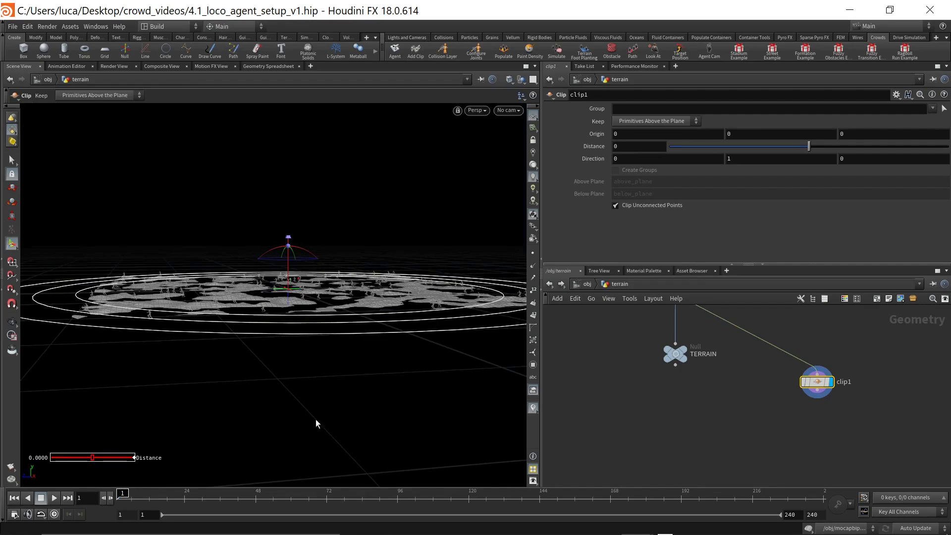
Try keeping the primitives below the Clip node's plane, and switch back to keeping those above it.
{"action": "left_click_drag", "start_coordinate": [304, 354], "coordinate": [310, 395], "text": "alt"}
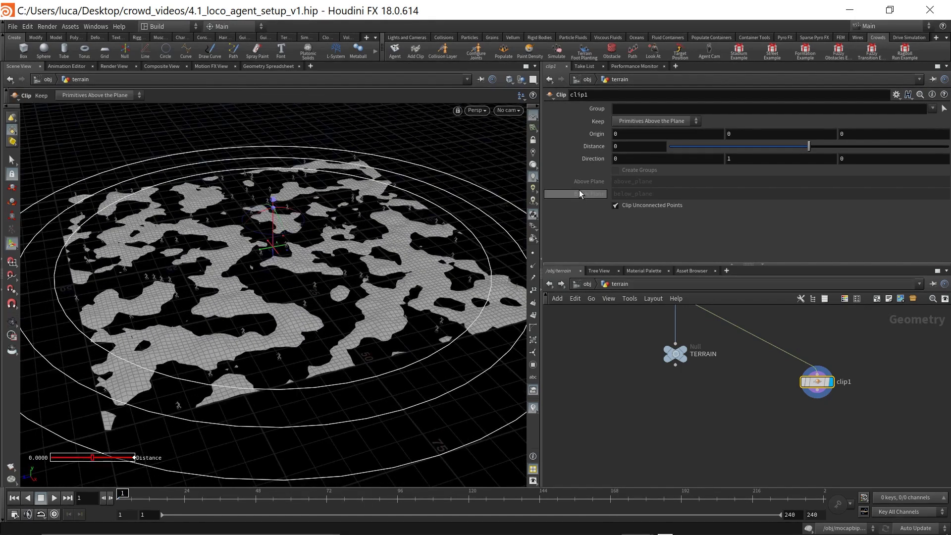
{"action": "left_click", "coordinate": [670, 121]}
{"action": "left_click", "coordinate": [661, 139]}
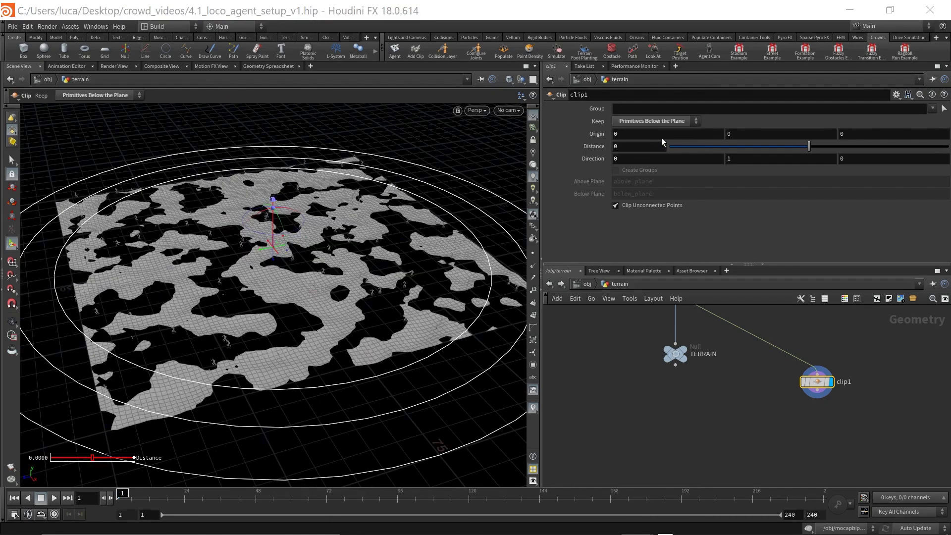
{"action": "left_click", "coordinate": [663, 124]}
{"action": "left_click", "coordinate": [651, 131]}
Set the Clip node's direction to 0, 0, 1 to cut the terrain along the Z axis.
{"action": "left_click_drag", "start_coordinate": [378, 365], "coordinate": [127, 356]}
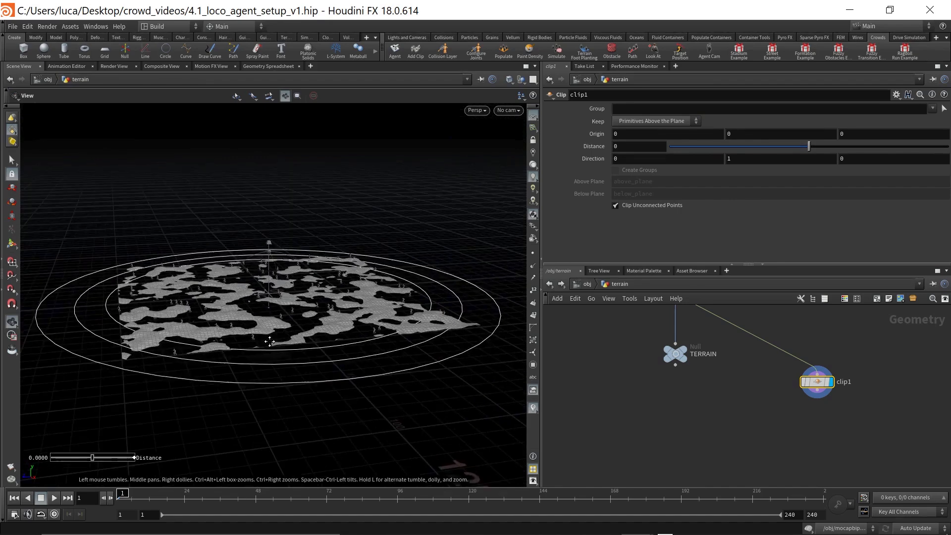
{"action": "key", "text": "Return"}
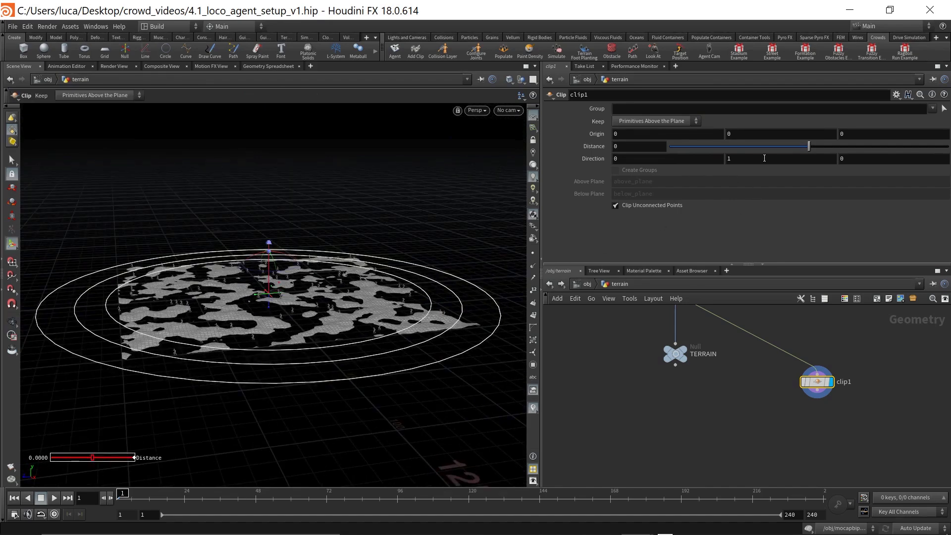
{"action": "left_click", "coordinate": [764, 158]}
{"action": "type", "text": "0"}
{"action": "key", "text": "Tab"}
{"action": "type", "text": "1"}
{"action": "key", "text": "Return"}
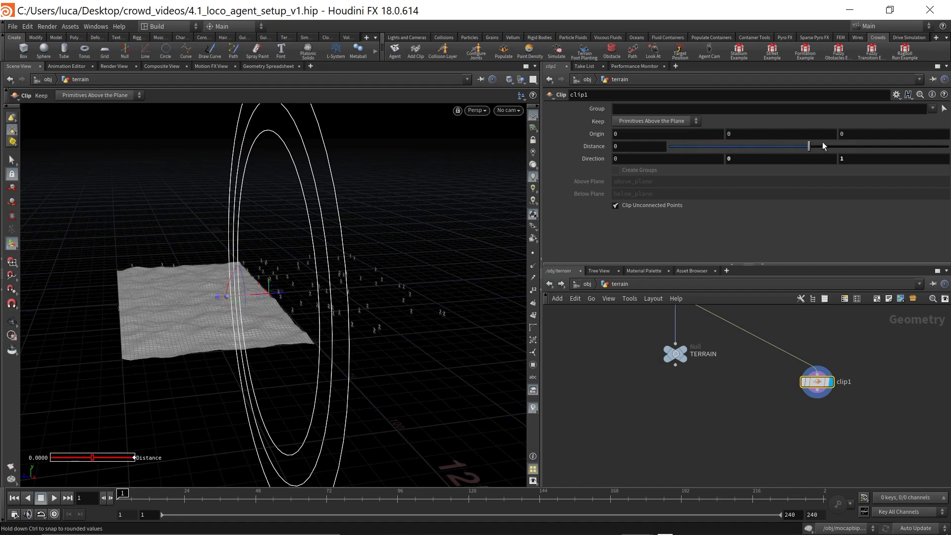
Set the clip plane's Z origin to -32.7 and keep the primitives below the plane.
{"action": "middle_click_drag", "start_coordinate": [859, 134], "coordinate": [420, 147]}
{"action": "left_click", "coordinate": [638, 122]}
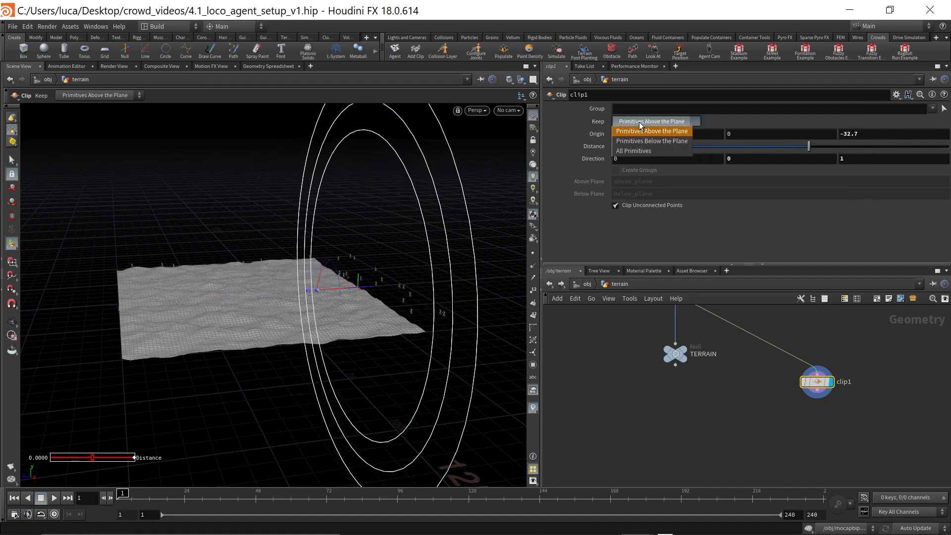
{"action": "left_click", "coordinate": [661, 142]}
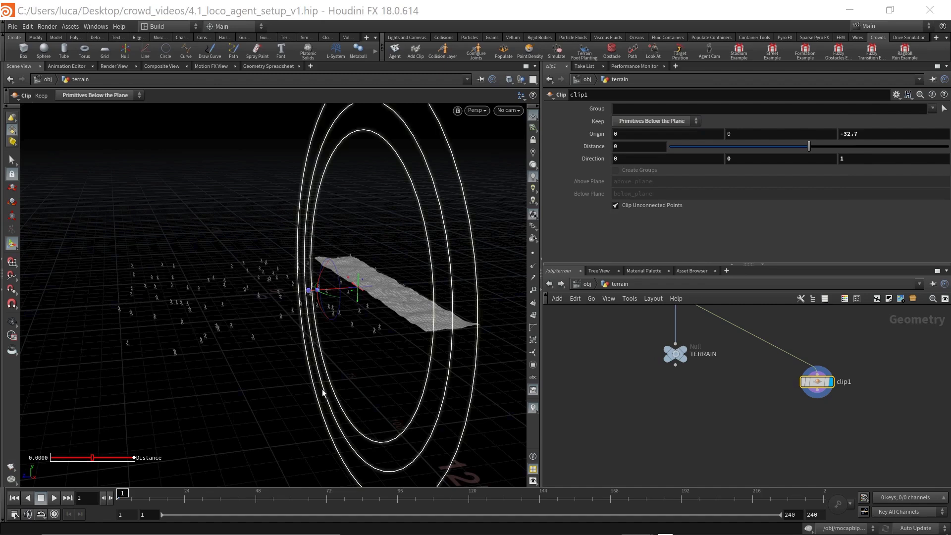
Add a Null node beneath clip1 and connect clip1's output to it.
{"action": "scroll", "coordinate": [778, 379], "scroll_direction": "down", "scroll_amount": 4}
{"action": "scroll", "coordinate": [812, 440], "scroll_direction": "up", "scroll_amount": 3}
{"action": "middle_click_drag", "start_coordinate": [781, 379], "coordinate": [780, 418]}
{"action": "key", "text": "Tab"}
{"action": "type", "text": "null"}
{"action": "key", "text": "Return"}
{"action": "left_click", "coordinate": [785, 414]}
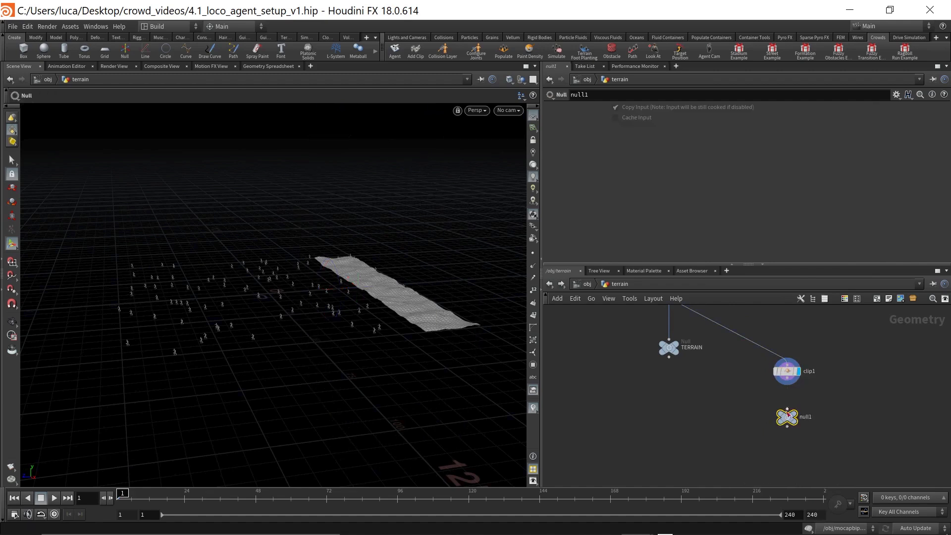
{"action": "left_click", "coordinate": [786, 382]}
{"action": "left_click", "coordinate": [787, 409]}
Rename the new null as SOURCE and display its output.
{"action": "double_click", "coordinate": [806, 417]}
{"action": "type", "text": "SOUR"}
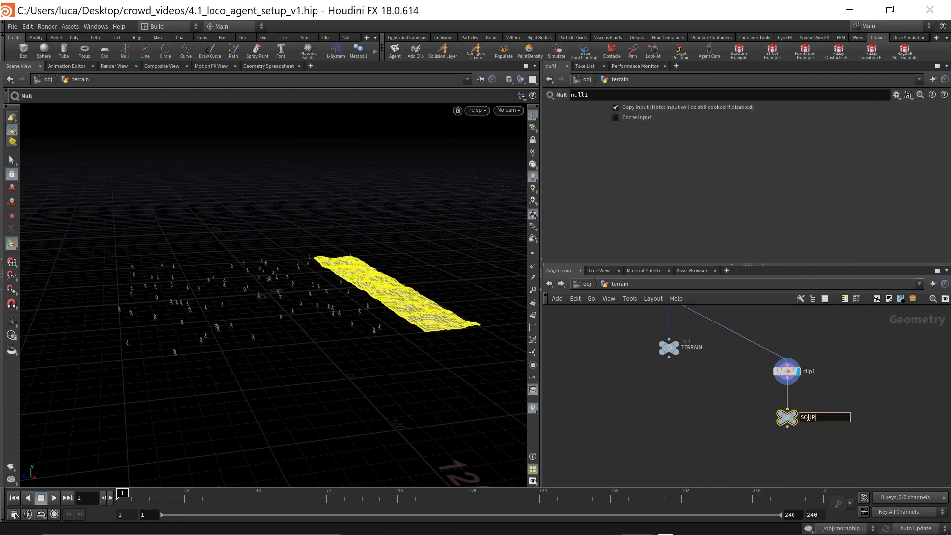
{"action": "key", "text": "Return"}
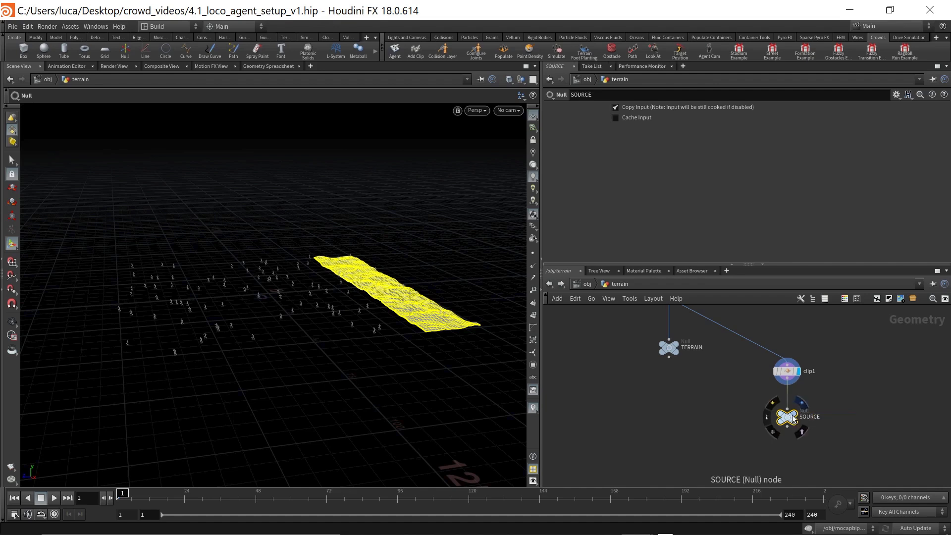
{"action": "left_click", "coordinate": [792, 413]}
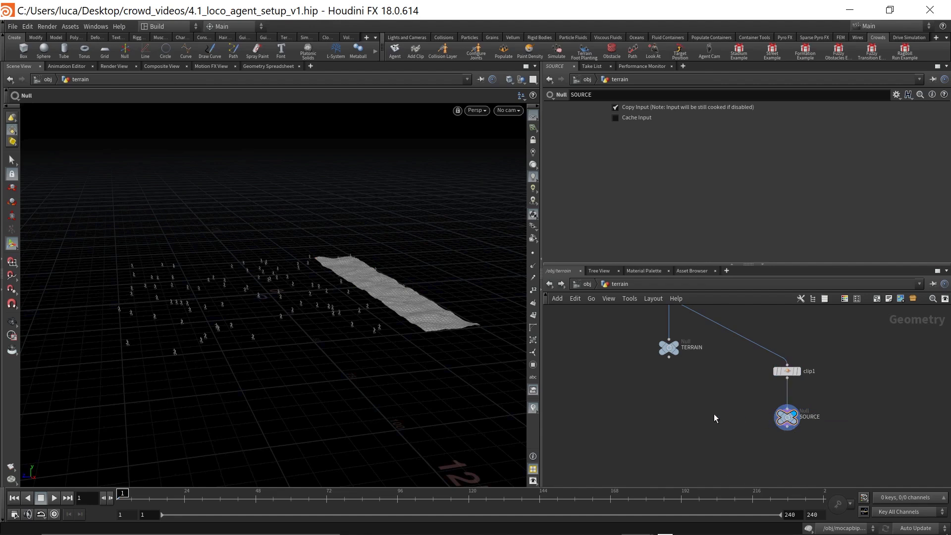
In the crowdsource network, point terrain_input's merged object to /obj/terrain/SOURCE.
{"action": "key", "text": "u"}
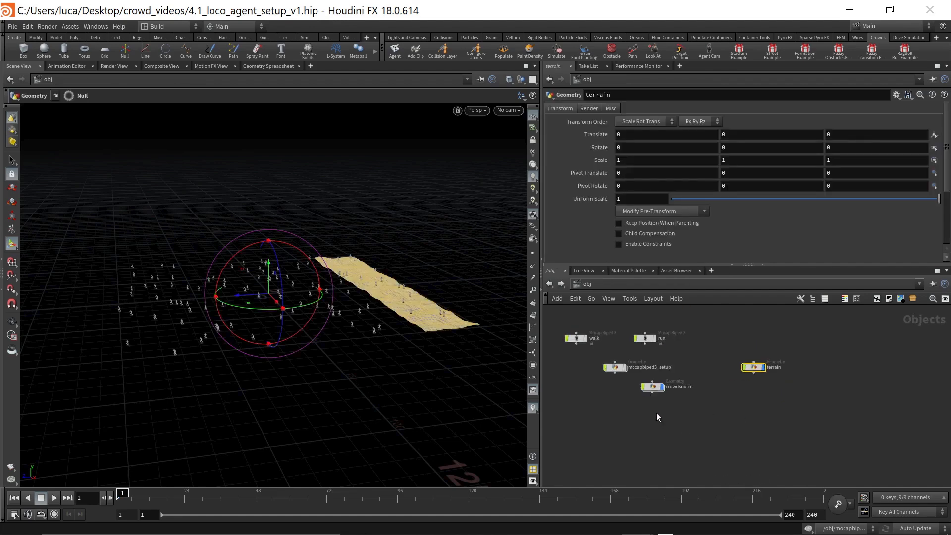
{"action": "double_click", "coordinate": [651, 388]}
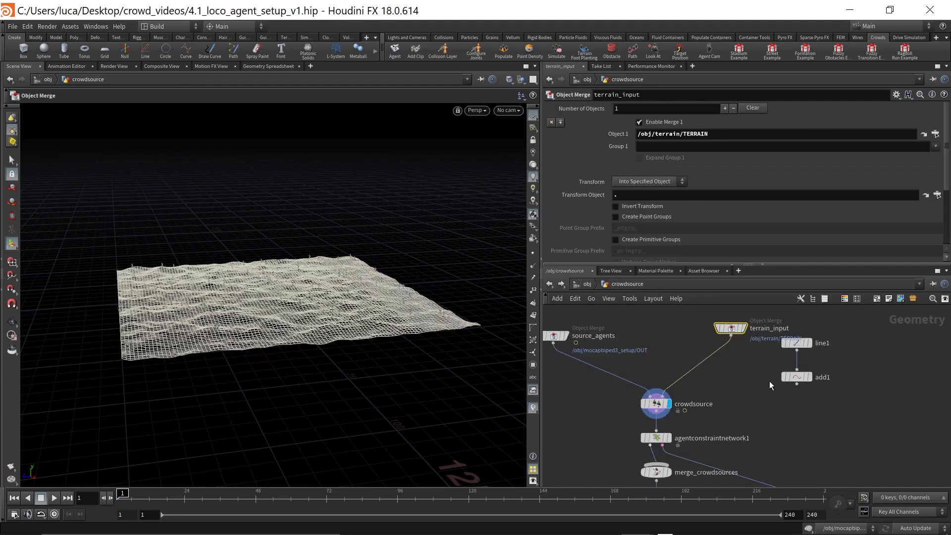
{"action": "left_click", "coordinate": [733, 327]}
{"action": "left_click", "coordinate": [923, 134]}
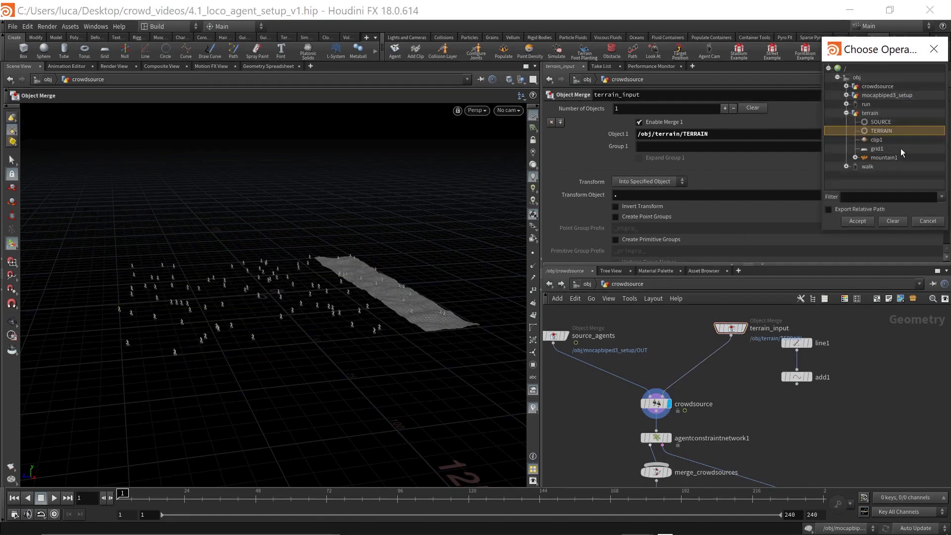
{"action": "left_click", "coordinate": [880, 122]}
{"action": "left_click", "coordinate": [857, 221]}
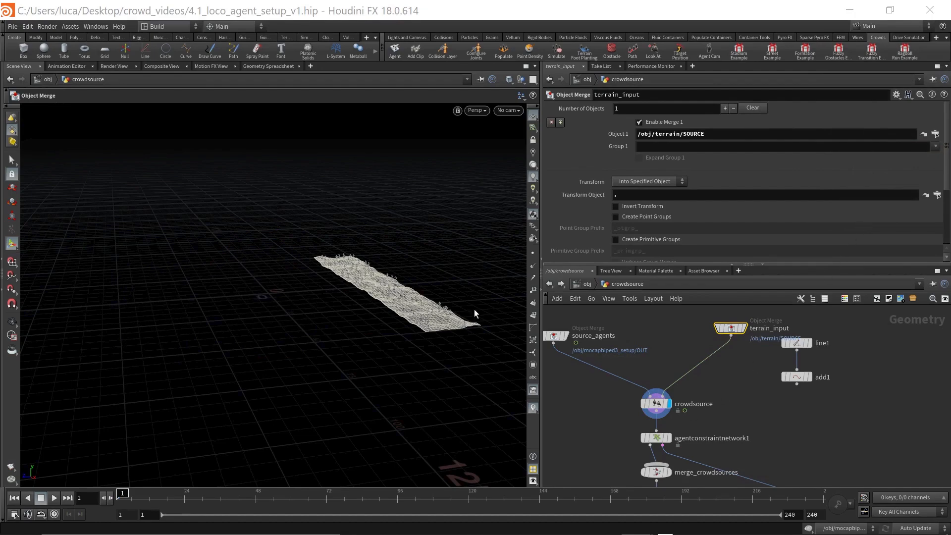
Examine up close how the agents are scattered over the clipped terrain strip.
{"action": "key", "text": "Escape"}
{"action": "left_click_drag", "start_coordinate": [329, 361], "coordinate": [286, 342]}
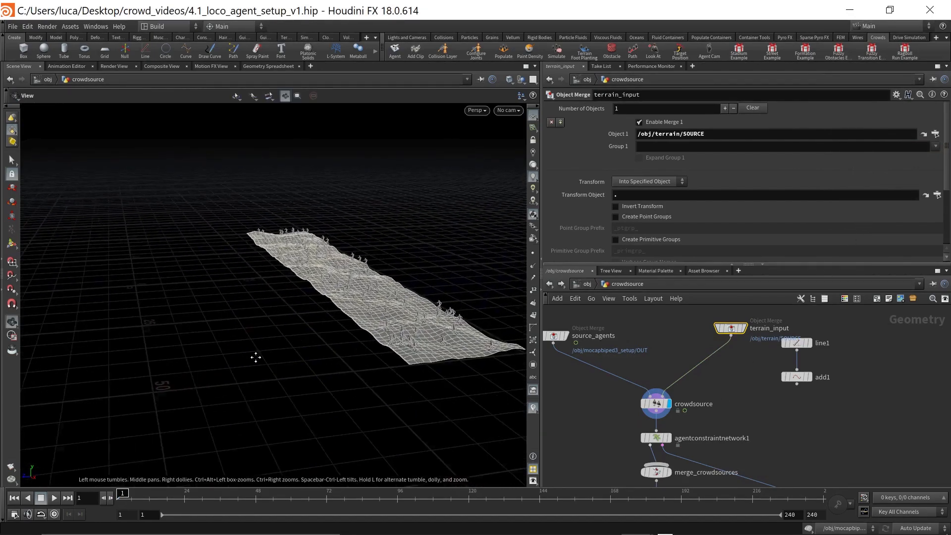
{"action": "middle_click_drag", "start_coordinate": [286, 343], "coordinate": [238, 354]}
{"action": "scroll", "coordinate": [329, 352], "scroll_direction": "up", "scroll_amount": 3}
{"action": "middle_click_drag", "start_coordinate": [336, 352], "coordinate": [168, 373]}
{"action": "scroll", "coordinate": [300, 338], "scroll_direction": "up", "scroll_amount": 3}
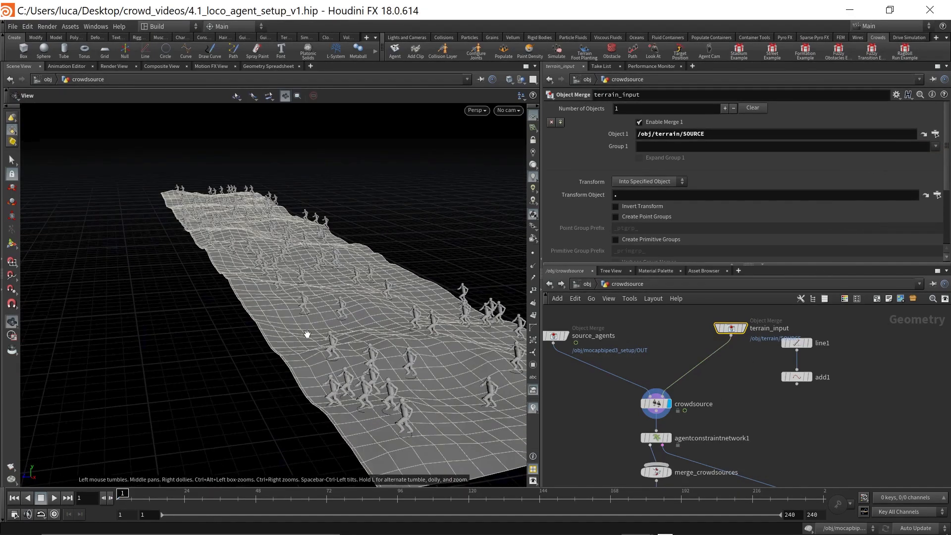
{"action": "key", "text": "Return"}
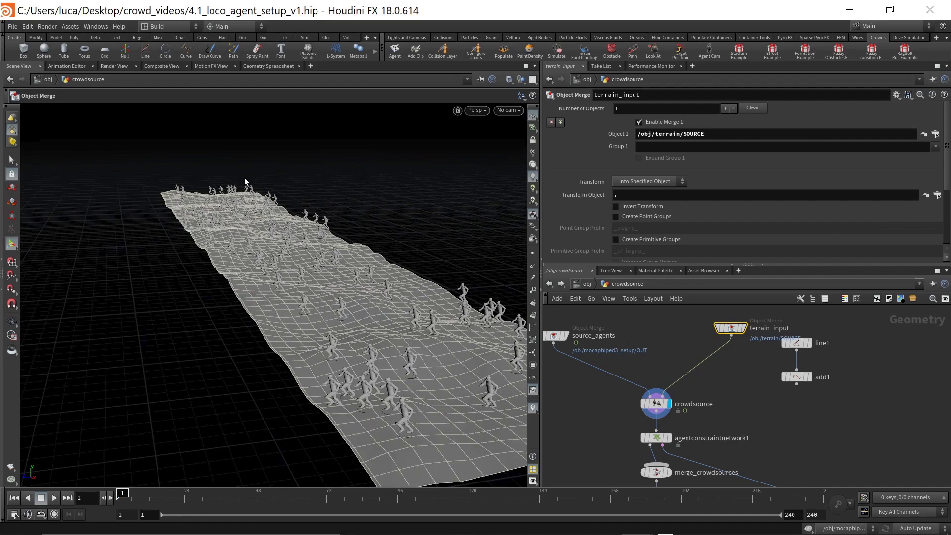
Set the number of agents on the crowdsource node to 50.
{"action": "left_click", "coordinate": [660, 408]}
{"action": "left_click", "coordinate": [651, 157]}
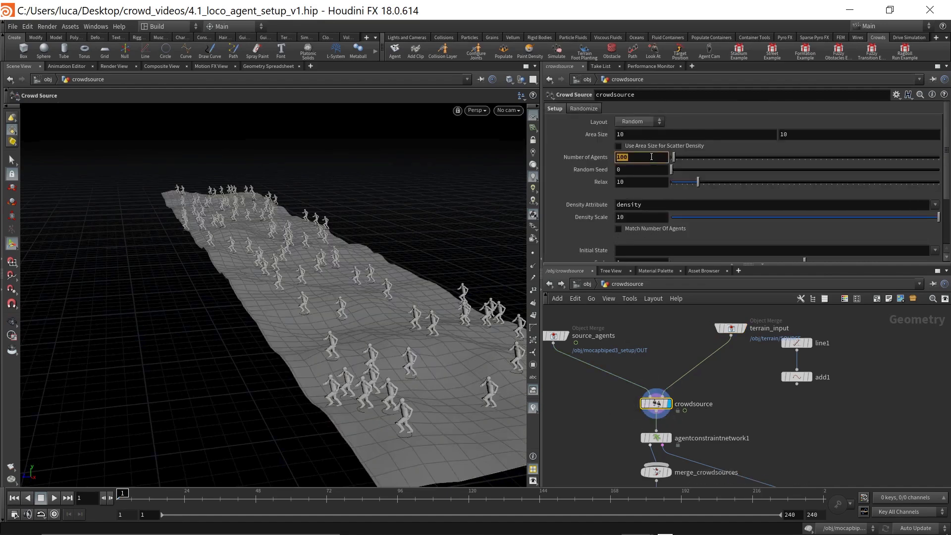
{"action": "type", "text": "50"}
{"action": "key", "text": "Return"}
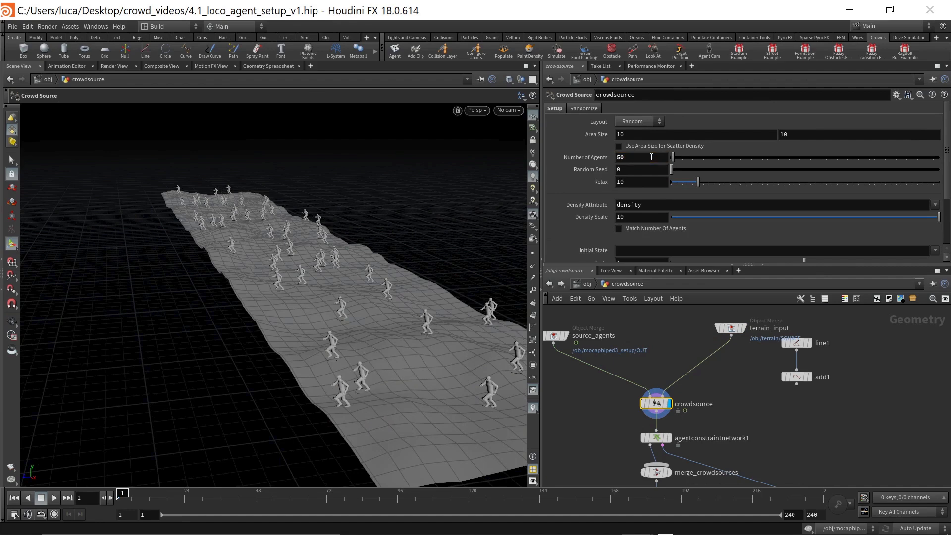
{"action": "scroll", "coordinate": [737, 406], "scroll_direction": "down", "scroll_amount": 5}
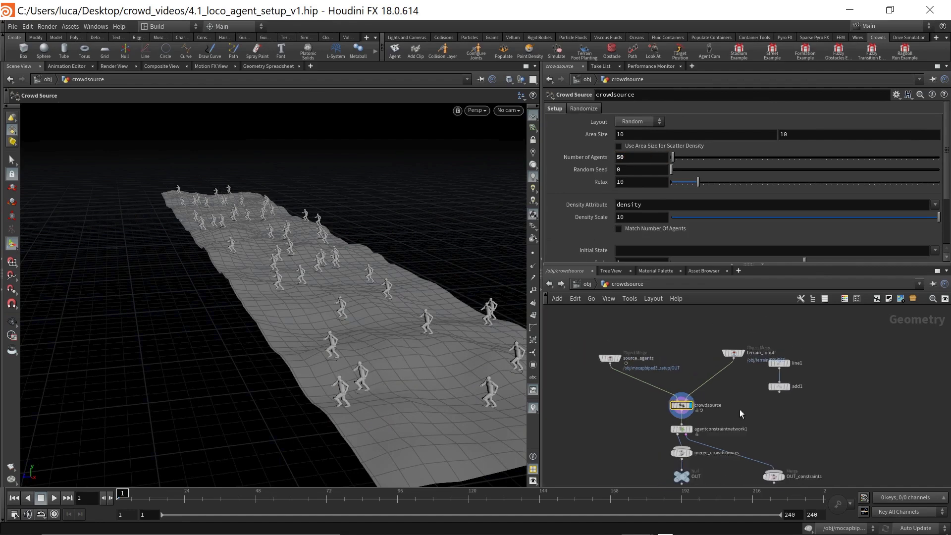
{"action": "scroll", "coordinate": [719, 377], "scroll_direction": "up", "scroll_amount": 1}
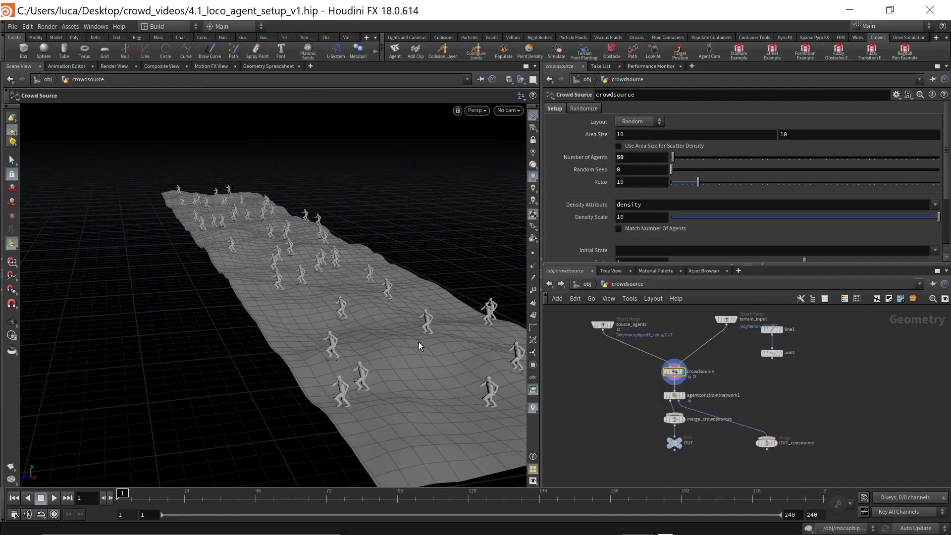
{"action": "right_click", "coordinate": [327, 413]}
{"action": "left_click", "coordinate": [357, 386]}
{"action": "left_click_drag", "start_coordinate": [162, 498], "coordinate": [113, 502]}
Inside the mocapbiped3_setup object, set the current clip of the load_clips node to walk.
{"action": "left_click", "coordinate": [586, 286]}
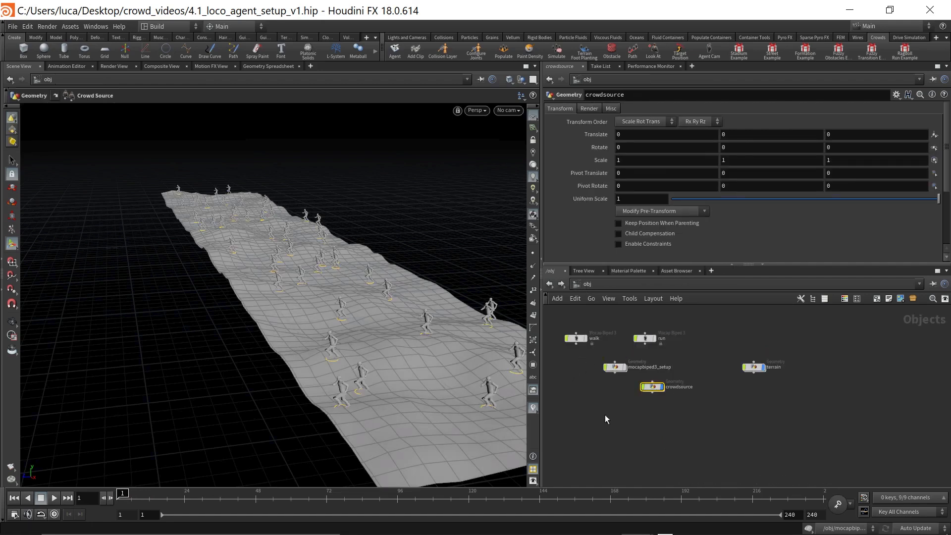
{"action": "middle_click_drag", "start_coordinate": [615, 368], "coordinate": [669, 386]}
{"action": "double_click", "coordinate": [670, 386]}
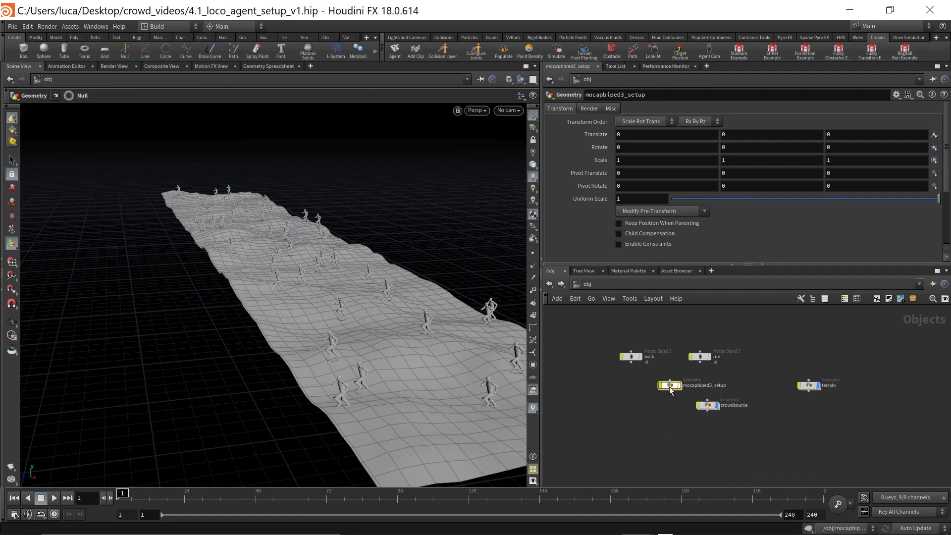
{"action": "middle_click_drag", "start_coordinate": [745, 353], "coordinate": [705, 385]}
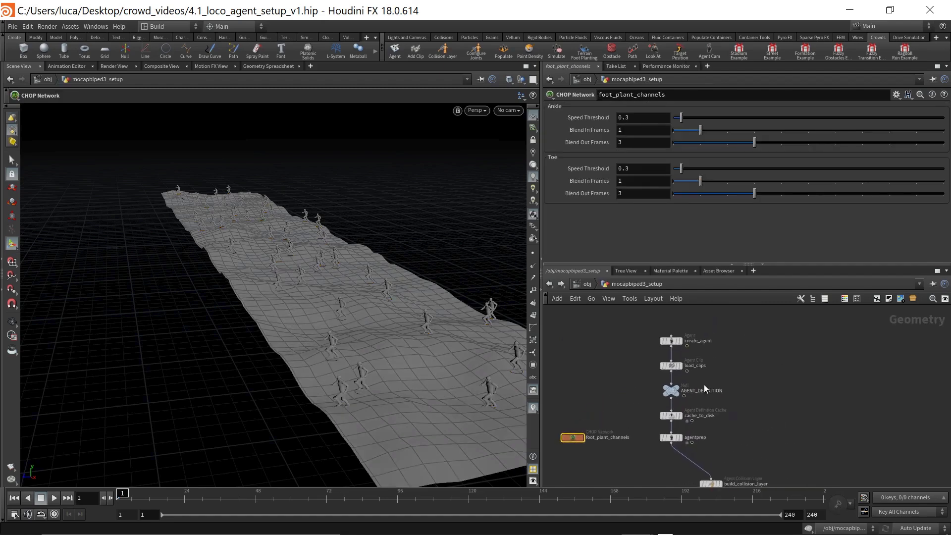
{"action": "left_click", "coordinate": [671, 366]}
{"action": "scroll", "coordinate": [612, 180], "scroll_direction": "up", "scroll_amount": 6}
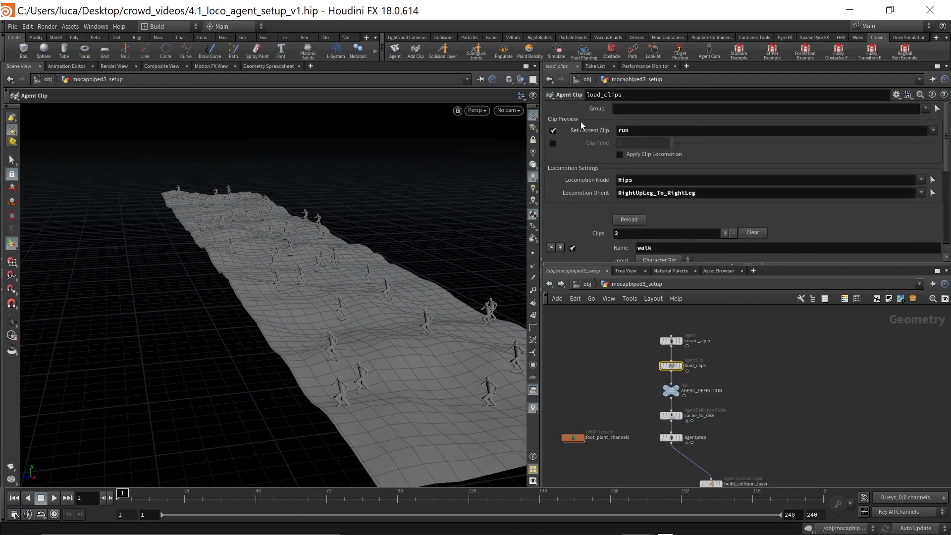
{"action": "left_click", "coordinate": [933, 130]}
{"action": "left_click", "coordinate": [939, 164]}
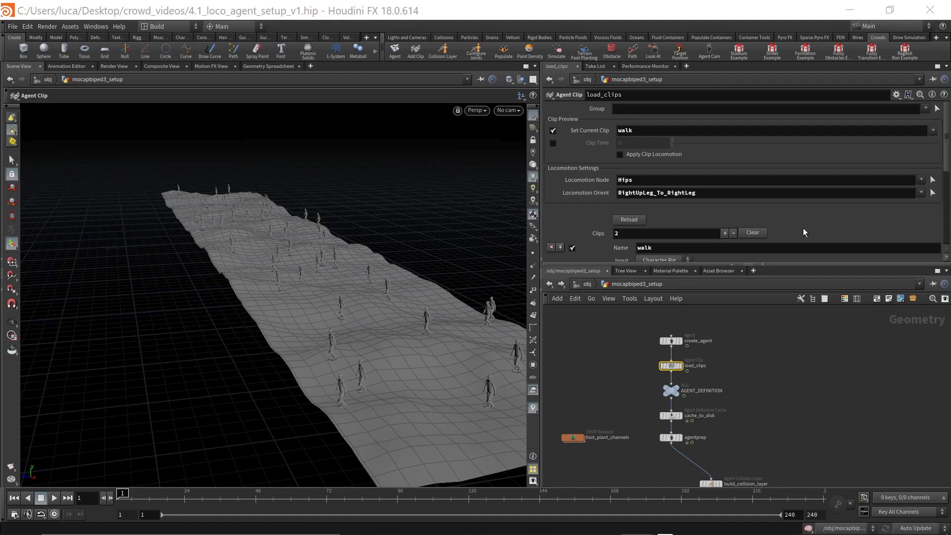
Return to the crowdsource network and move merge_crowdsources and OUT together to the left of agentconstraintnetwork1.
{"action": "left_click", "coordinate": [550, 285]}
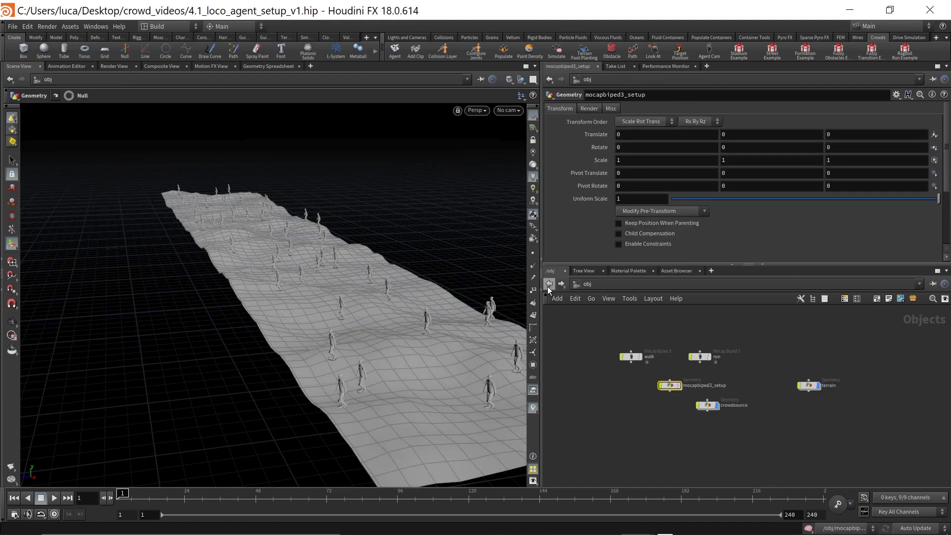
{"action": "double_click", "coordinate": [709, 405]}
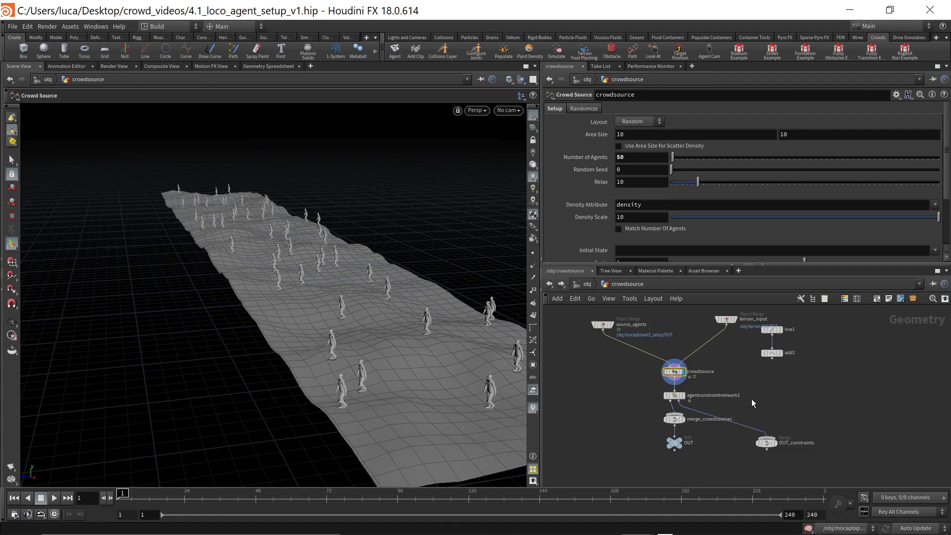
{"action": "scroll", "coordinate": [753, 407], "scroll_direction": "up", "scroll_amount": 2}
{"action": "middle_click_drag", "start_coordinate": [748, 393], "coordinate": [764, 392]}
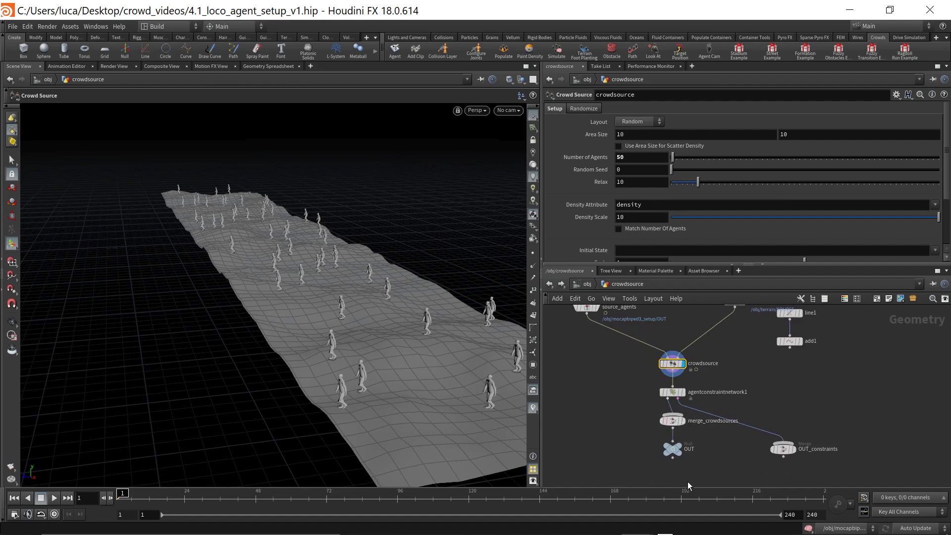
{"action": "left_click_drag", "start_coordinate": [668, 427], "coordinate": [622, 426]}
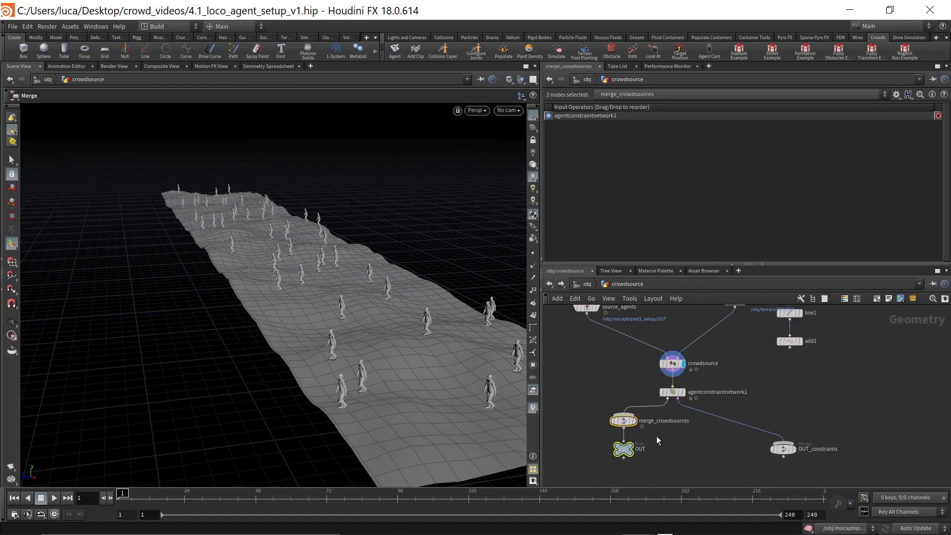
{"action": "middle_click_drag", "start_coordinate": [605, 372], "coordinate": [611, 416]}
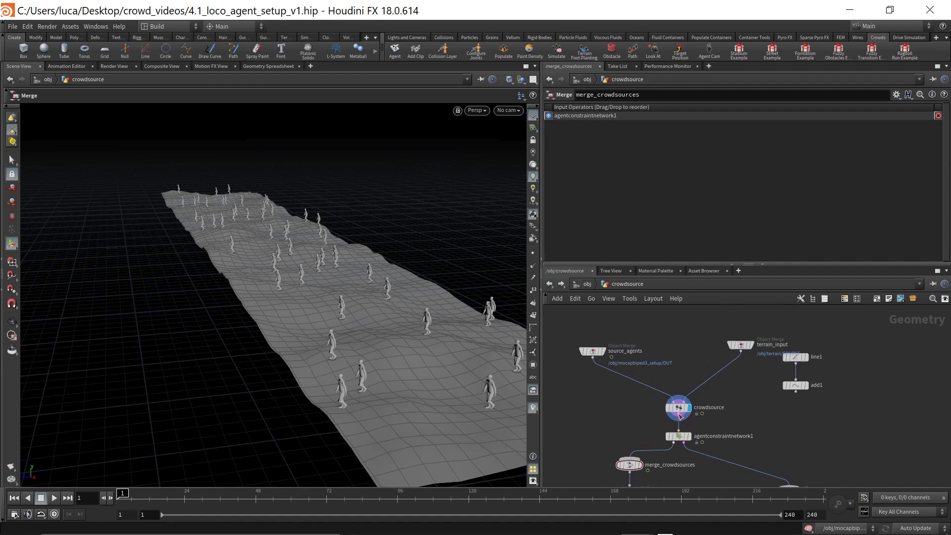
Select the crowdsource node and examine the agents' placement across the whole terrain strip.
{"action": "left_click", "coordinate": [678, 407]}
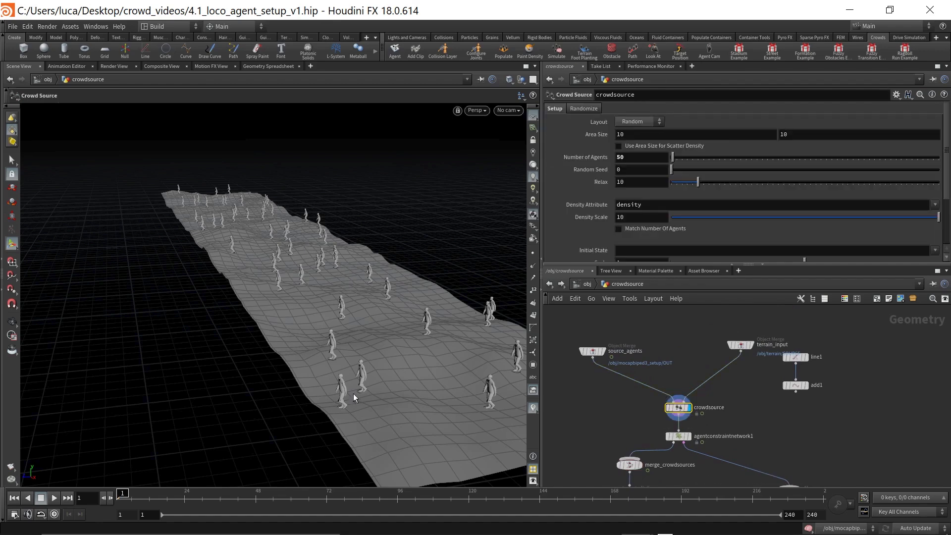
{"action": "key", "text": "Escape"}
{"action": "left_click_drag", "start_coordinate": [391, 325], "coordinate": [319, 324]}
{"action": "scroll", "coordinate": [319, 323], "scroll_direction": "down", "scroll_amount": 6}
{"action": "key", "text": "Return"}
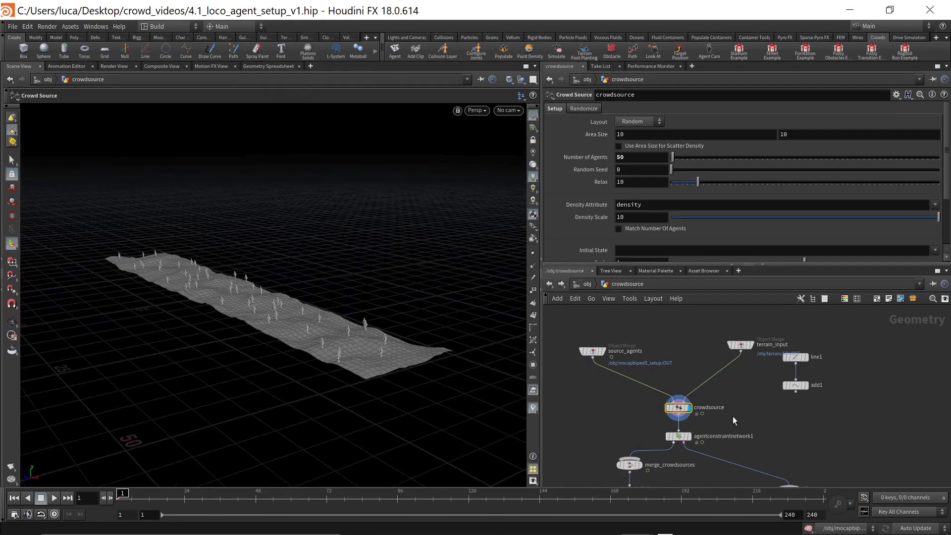
{"action": "middle_click_drag", "start_coordinate": [773, 418], "coordinate": [772, 403]}
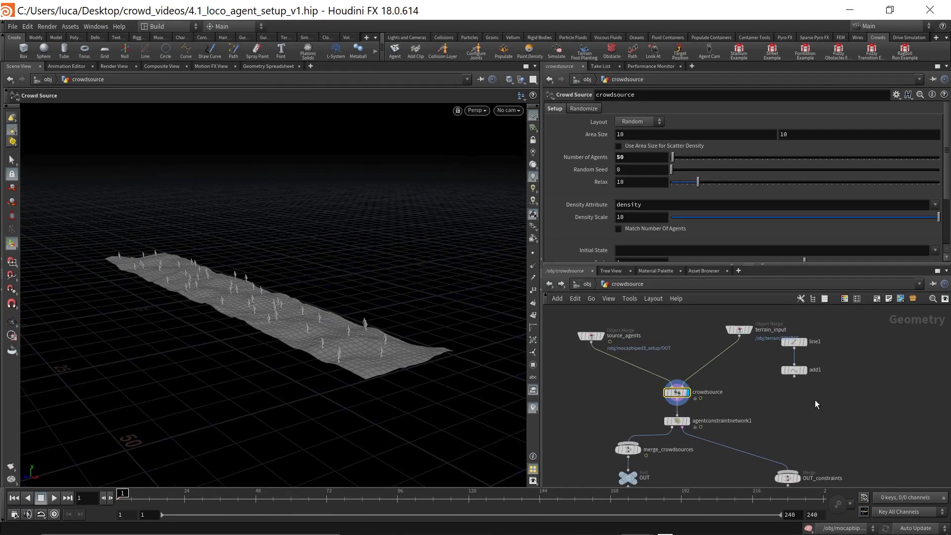
Move the line1 and add1 nodes together slightly to the right of the terrain_input node.
{"action": "left_click_drag", "start_coordinate": [827, 394], "coordinate": [828, 340]}
{"action": "middle_click_drag", "start_coordinate": [557, 462], "coordinate": [599, 423]}
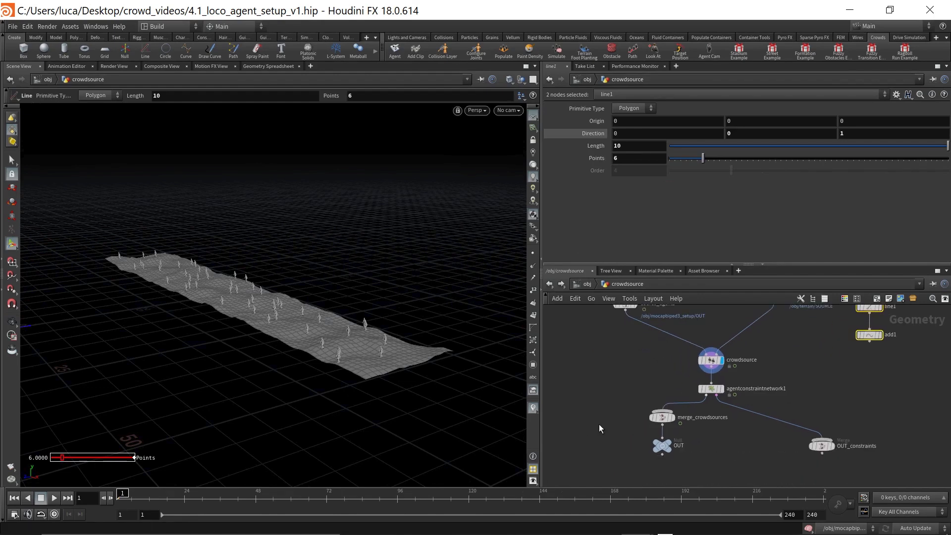
{"action": "right_click_drag", "start_coordinate": [298, 344], "coordinate": [357, 325], "text": "alt"}
Show the crowdsource node's randomization options and enlarge the parameter area so all of them fit.
{"action": "left_click", "coordinate": [715, 369]}
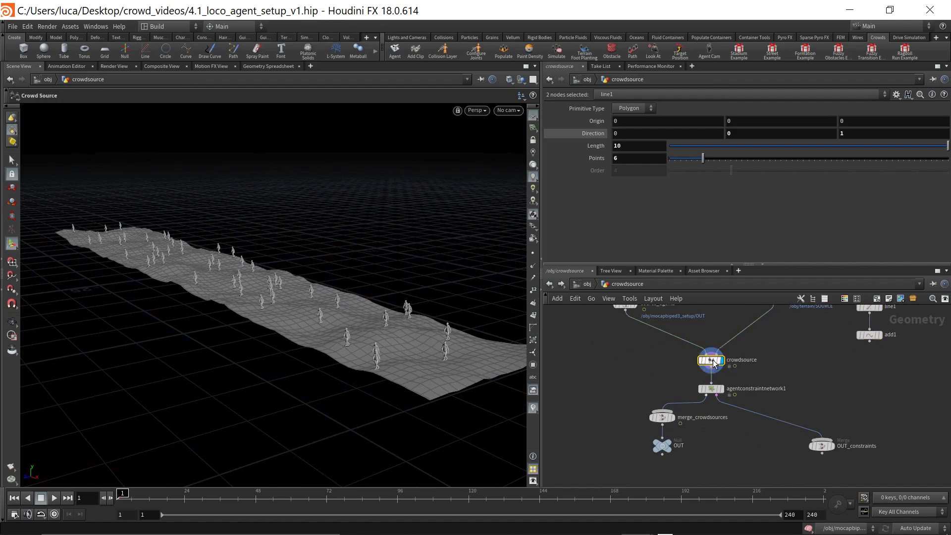
{"action": "right_click_drag", "start_coordinate": [337, 353], "coordinate": [436, 286], "text": "alt"}
{"action": "middle_click_drag", "start_coordinate": [436, 286], "coordinate": [307, 276], "text": "alt"}
{"action": "left_click", "coordinate": [584, 109]}
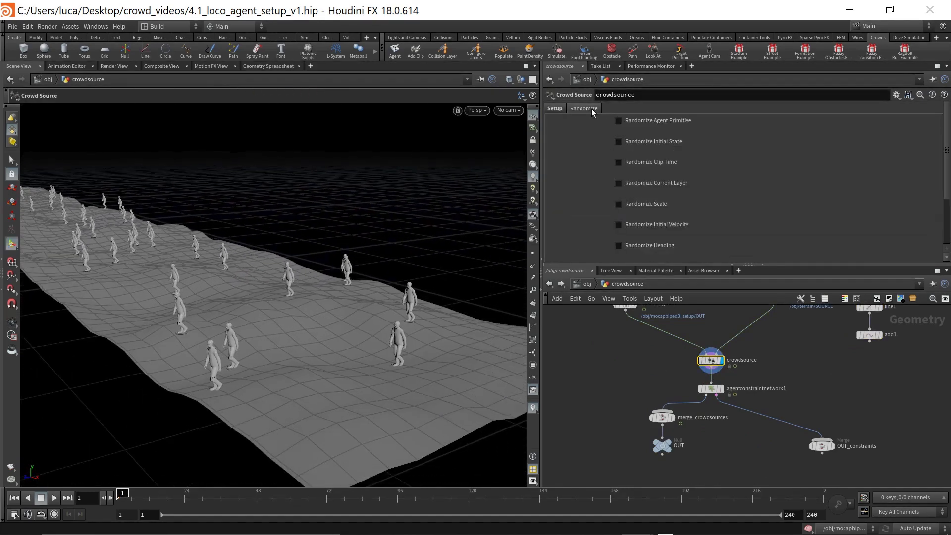
{"action": "left_click_drag", "start_coordinate": [628, 265], "coordinate": [636, 319]}
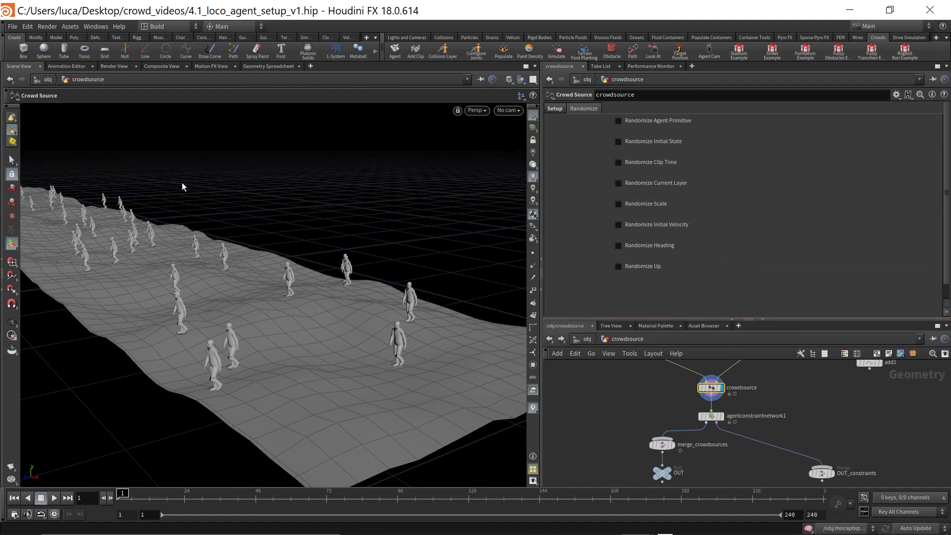
{"action": "scroll", "coordinate": [297, 247], "scroll_direction": "down", "scroll_amount": 4}
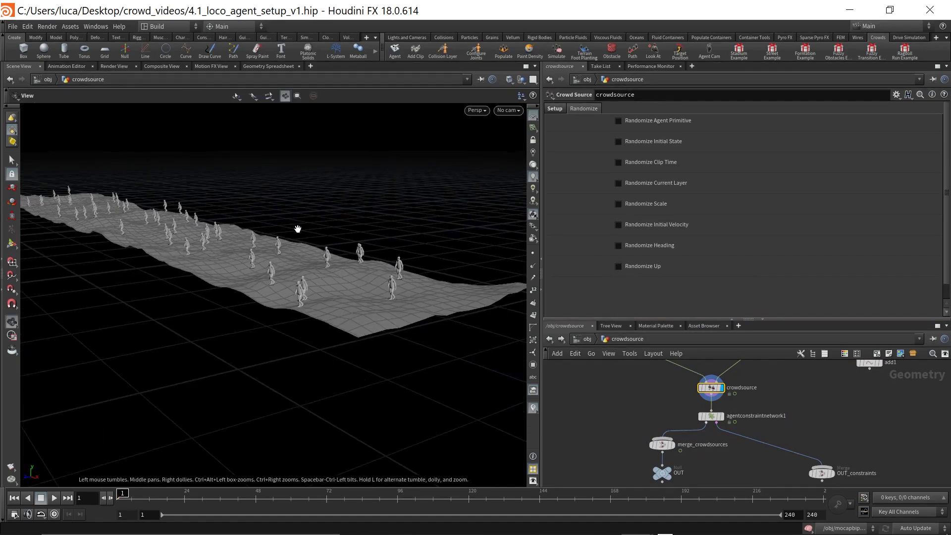
{"action": "middle_click_drag", "start_coordinate": [620, 403], "coordinate": [634, 461]}
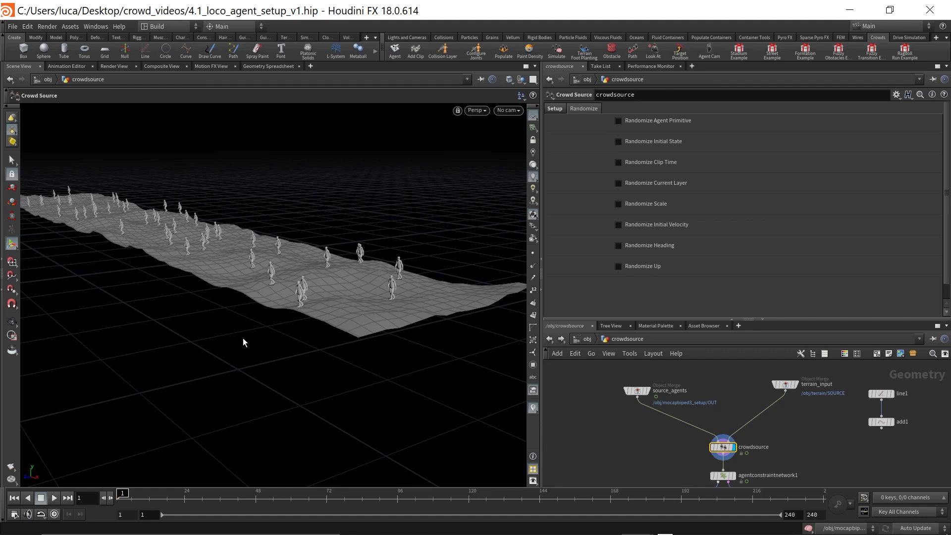
Enable Randomize Agent Primitive on the crowdsource node and add agent groups for a total of three.
{"action": "left_click", "coordinate": [12, 201]}
{"action": "left_click", "coordinate": [618, 120]}
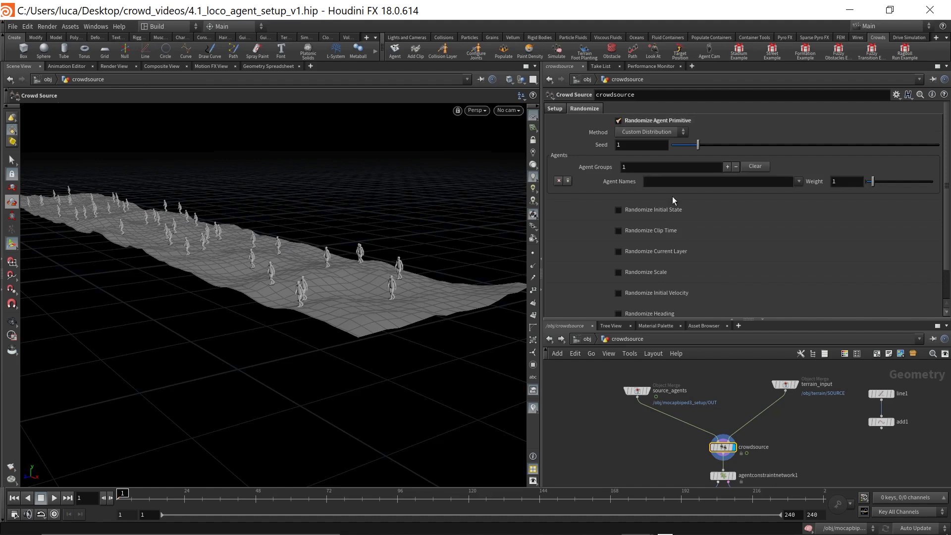
{"action": "left_click", "coordinate": [567, 182]}
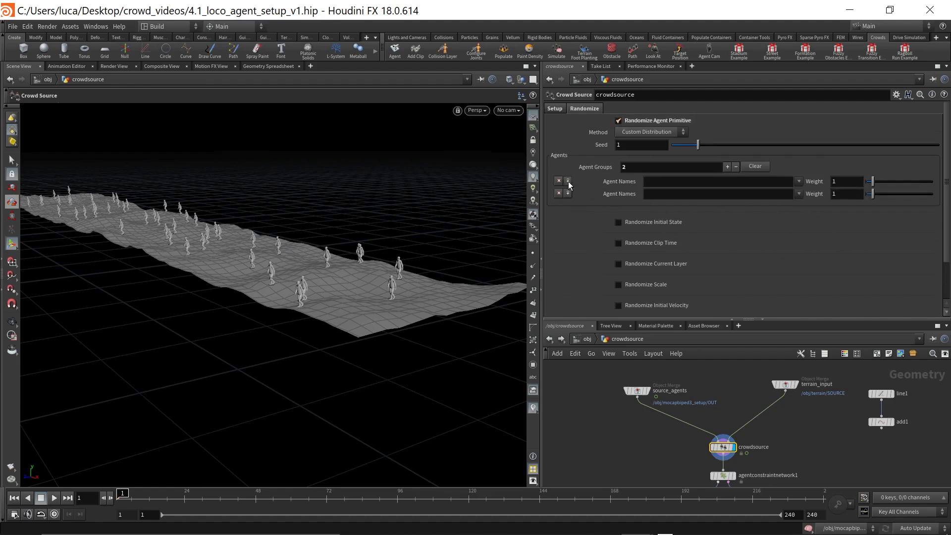
{"action": "left_click", "coordinate": [568, 182]}
Set the three groups' agent names to mocapbiped1, mocapbiped2 and mocapbiped3, and the third group's weight to 2.18.
{"action": "left_click", "coordinate": [680, 182]}
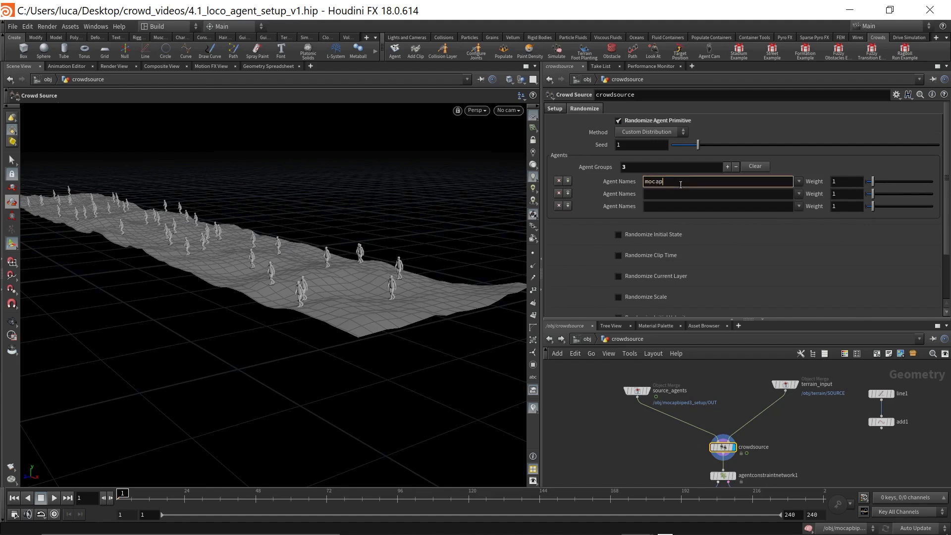
{"action": "type", "text": "mocapbiped1"}
{"action": "key", "text": "Return"}
{"action": "key", "text": "ctrl+c"}
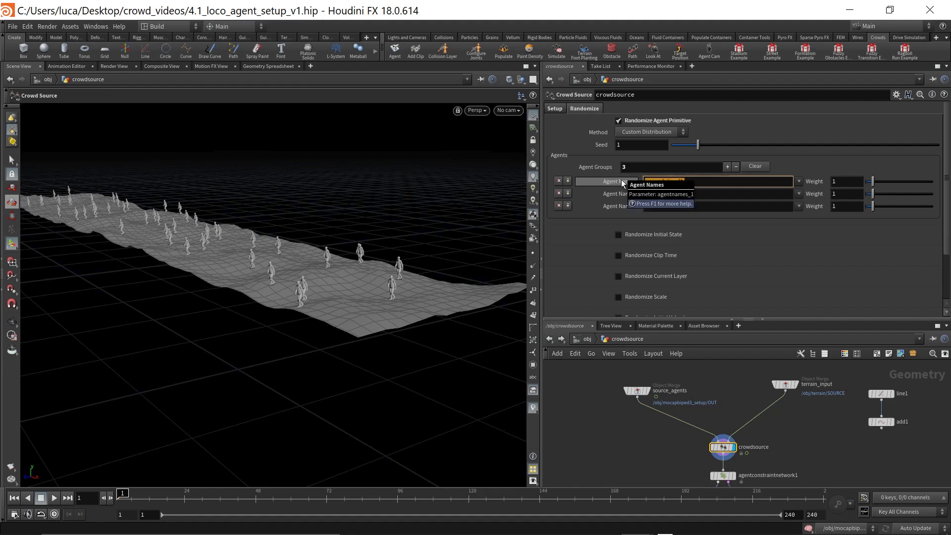
{"action": "left_click", "coordinate": [652, 195]}
{"action": "type", "text": "mocapbiped1"}
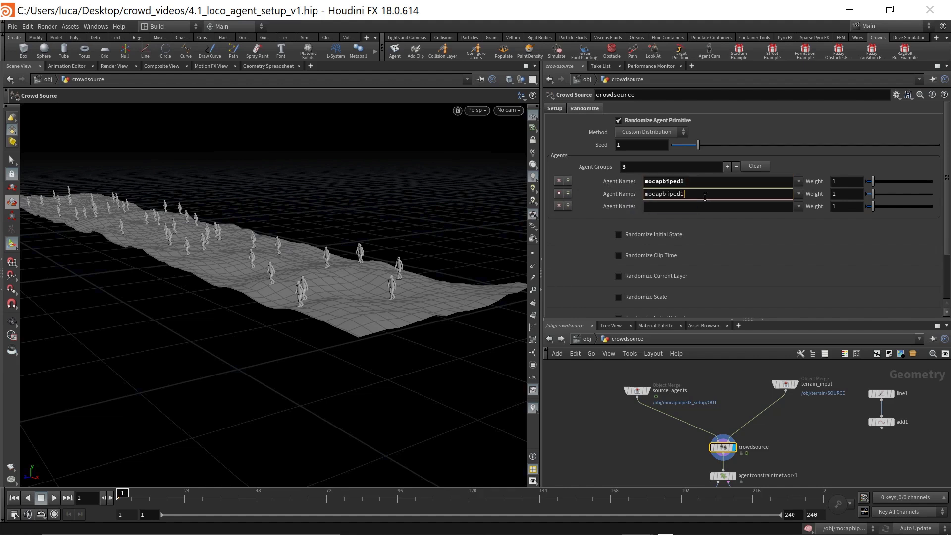
{"action": "left_click", "coordinate": [689, 204]}
{"action": "key", "text": "ctrl+v"}
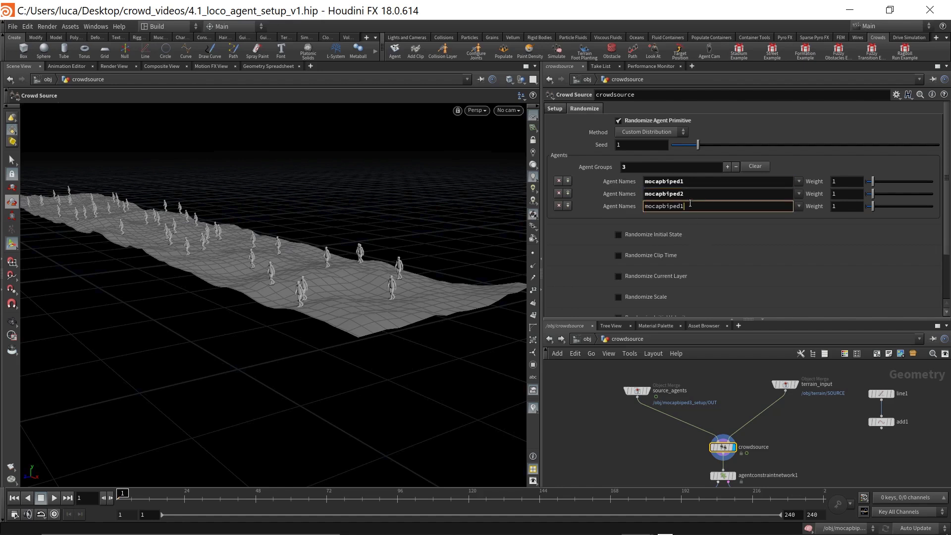
{"action": "key", "text": "Return"}
{"action": "left_click_drag", "start_coordinate": [871, 208], "coordinate": [880, 210]}
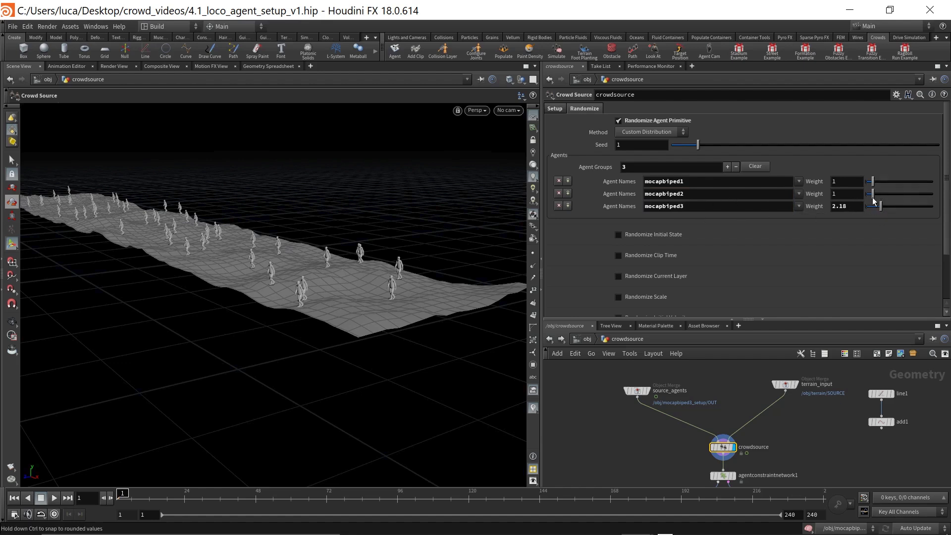
Remove the mocapbiped3 and mocapbiped2 agent groups and disable Randomize Agent Primitive.
{"action": "left_click", "coordinate": [558, 205]}
{"action": "left_click", "coordinate": [558, 193]}
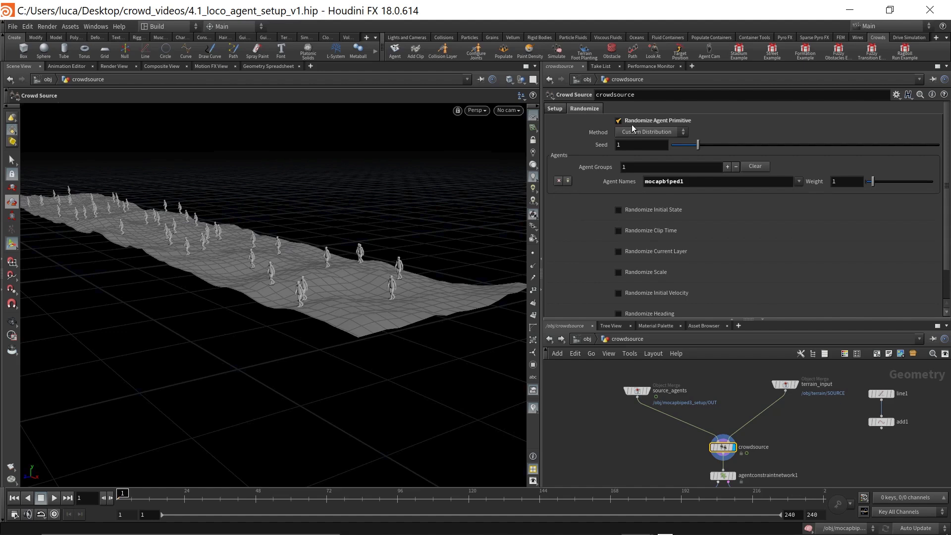
{"action": "left_click", "coordinate": [635, 124]}
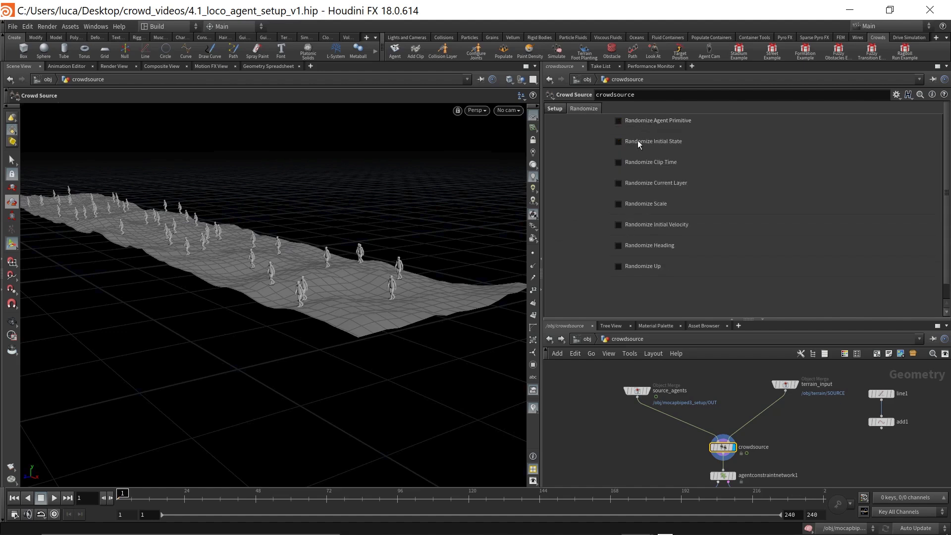
Enable Randomize Initial State and add a second state group with the state run alongside walk.
{"action": "left_click", "coordinate": [617, 142]}
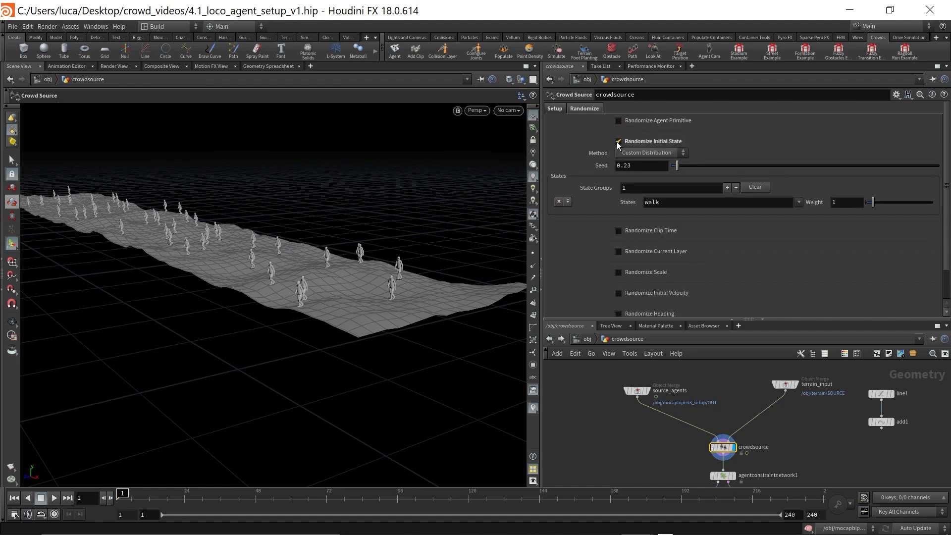
{"action": "left_click", "coordinate": [726, 187]}
{"action": "double_click", "coordinate": [675, 215]}
{"action": "type", "text": "run"}
{"action": "key", "text": "Return"}
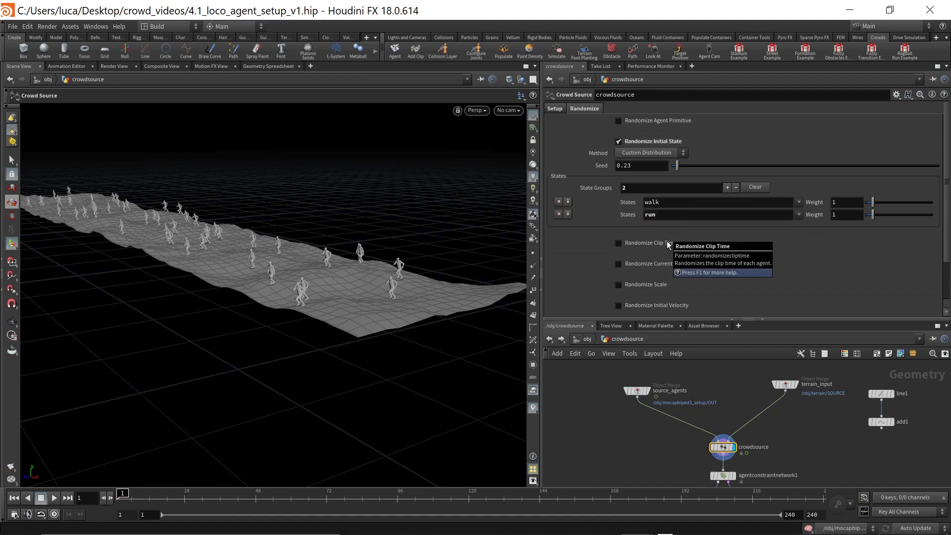
{"action": "key", "text": "Escape"}
{"action": "left_click_drag", "start_coordinate": [223, 309], "coordinate": [297, 274]}
{"action": "key", "text": "Return"}
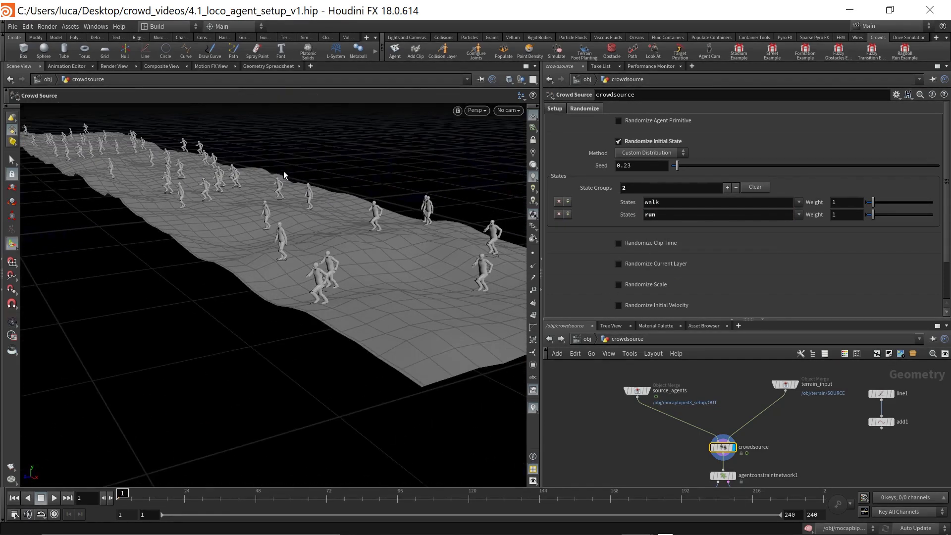
Clear all the state groups and disable Randomize Initial State.
{"action": "mouse_move", "coordinate": [873, 215]}
{"action": "left_mouse_down"}
{"action": "mouse_move", "coordinate": [931, 221]}
{"action": "mouse_move", "coordinate": [875, 221]}
{"action": "left_mouse_up"}
{"action": "left_click", "coordinate": [754, 187]}
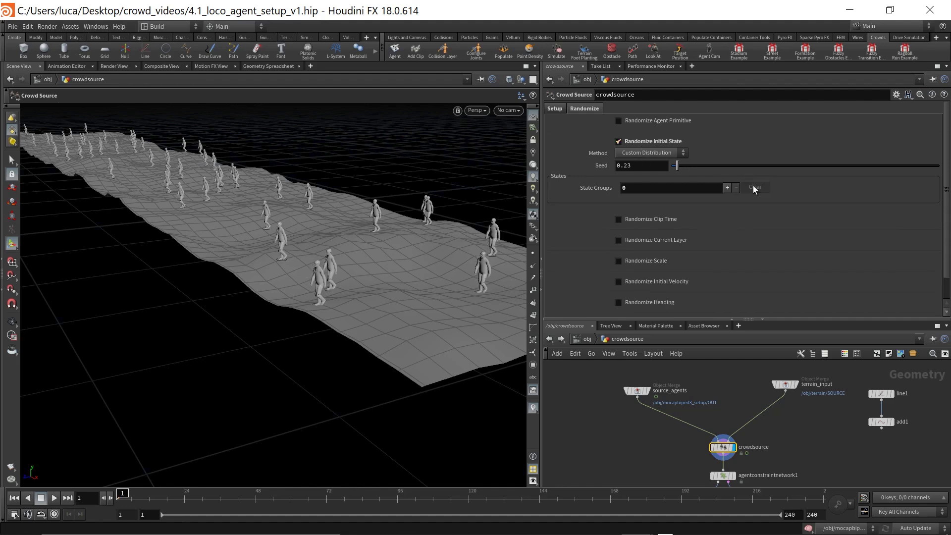
{"action": "left_click", "coordinate": [643, 146]}
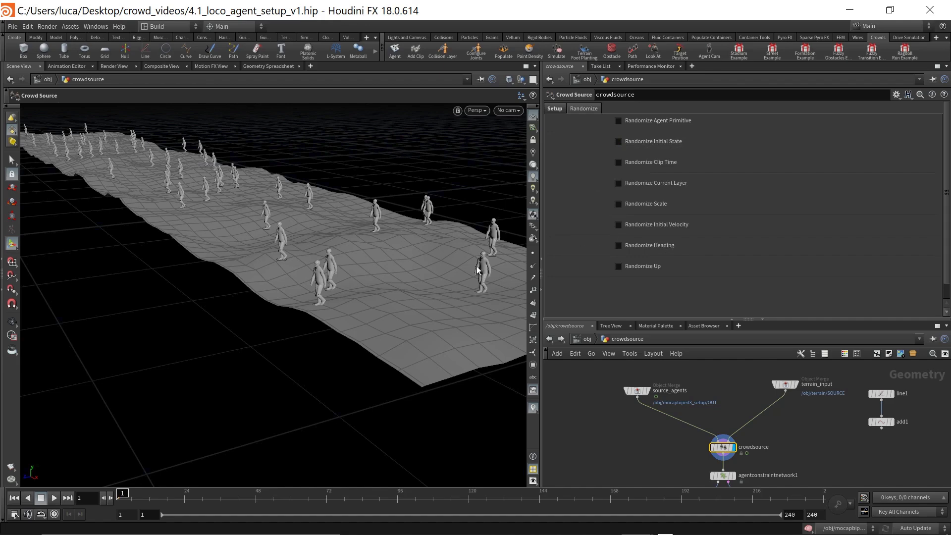
Enable Randomize Clip Time on the crowdsource node and inspect the agents' walk poses along the terrain.
{"action": "left_click", "coordinate": [638, 162]}
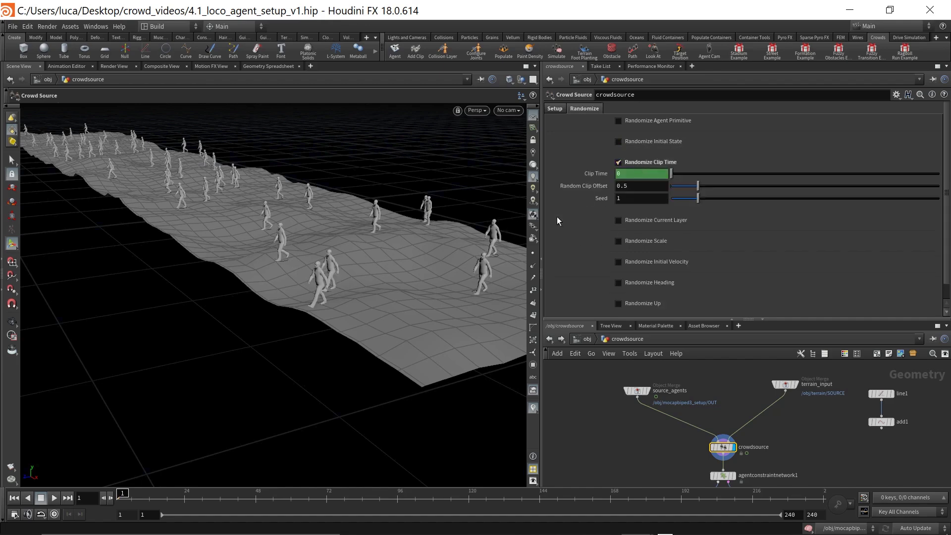
{"action": "key", "text": "Escape"}
{"action": "left_click_drag", "start_coordinate": [271, 229], "coordinate": [250, 283]}
{"action": "middle_click_drag", "start_coordinate": [249, 282], "coordinate": [258, 284]}
{"action": "right_click_drag", "start_coordinate": [258, 284], "coordinate": [290, 270]}
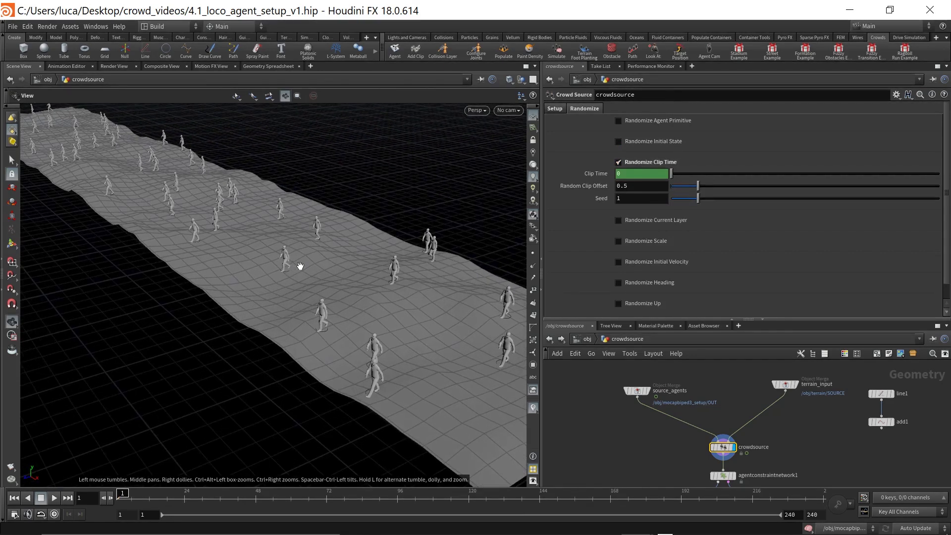
{"action": "middle_click_drag", "start_coordinate": [300, 267], "coordinate": [330, 296]}
{"action": "right_click_drag", "start_coordinate": [330, 297], "coordinate": [330, 291]}
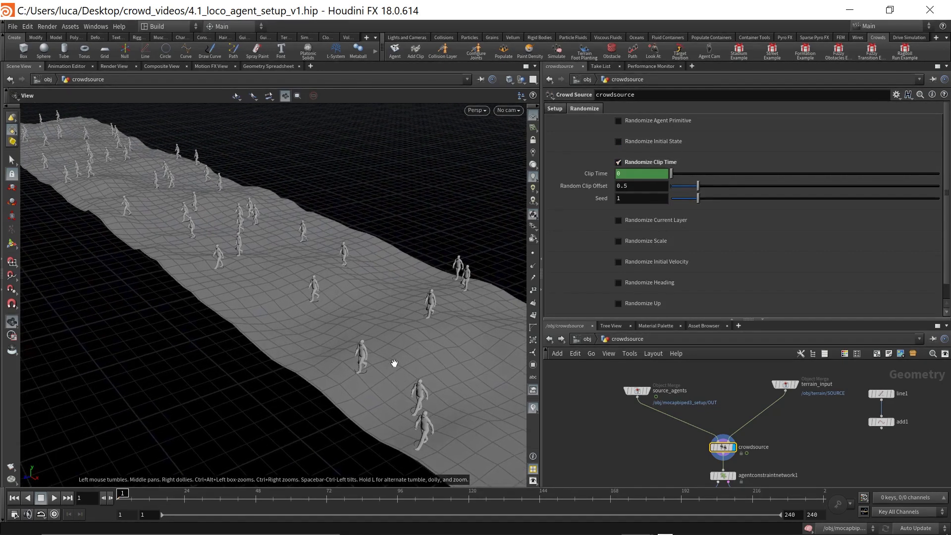
{"action": "middle_click_drag", "start_coordinate": [394, 362], "coordinate": [360, 353]}
{"action": "left_click_drag", "start_coordinate": [339, 358], "coordinate": [346, 342]}
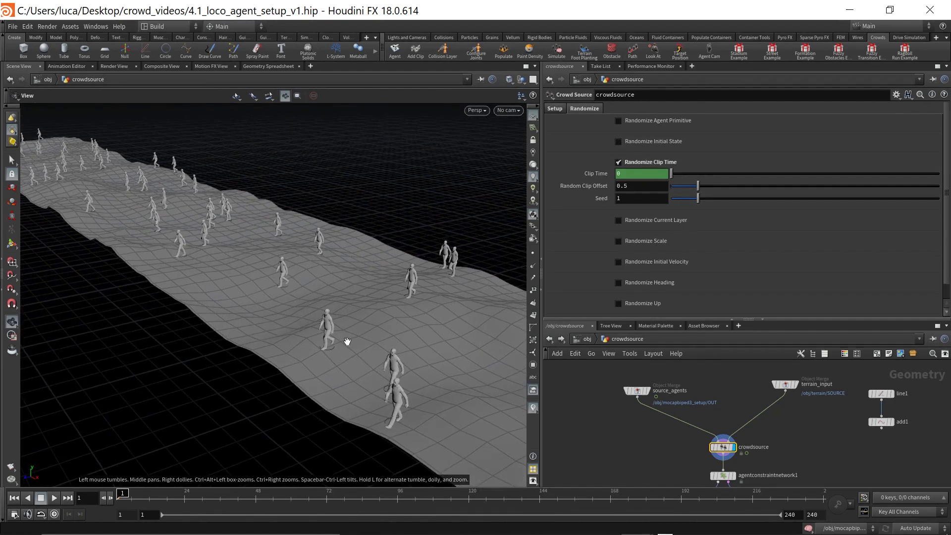
{"action": "right_click_drag", "start_coordinate": [334, 371], "coordinate": [281, 314]}
{"action": "left_click_drag", "start_coordinate": [281, 313], "coordinate": [276, 333]}
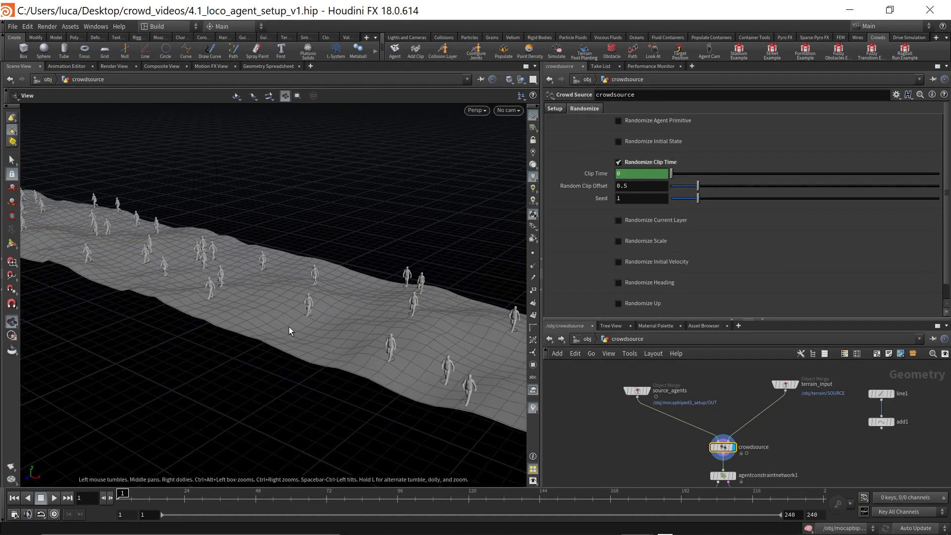
Set the Random Clip Offset of the crowdsource node to 1.
{"action": "left_click", "coordinate": [638, 187]}
{"action": "type", "text": "1"}
{"action": "key", "text": "Return"}
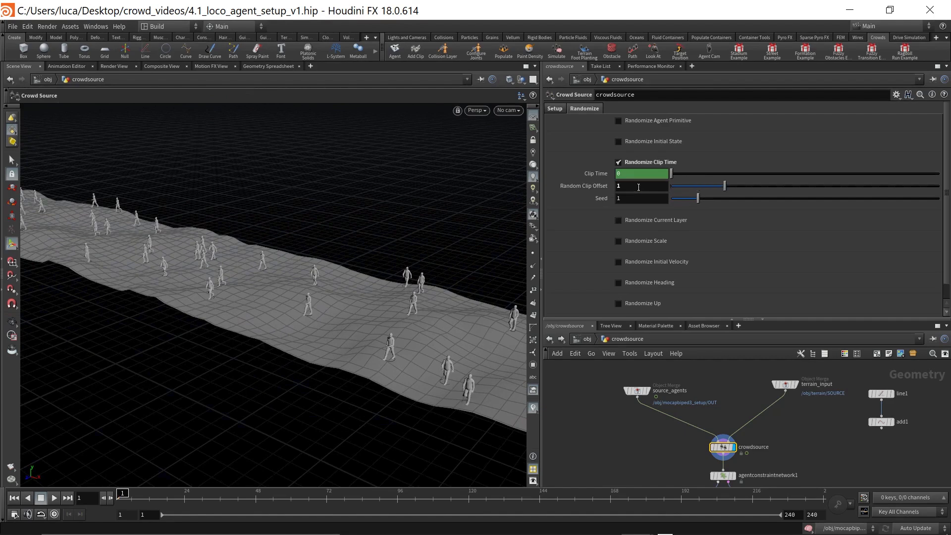
Examine from several angles how the walk poses vary between the agents with the new clip offset.
{"action": "key", "text": "Escape"}
{"action": "left_click_drag", "start_coordinate": [341, 384], "coordinate": [327, 315]}
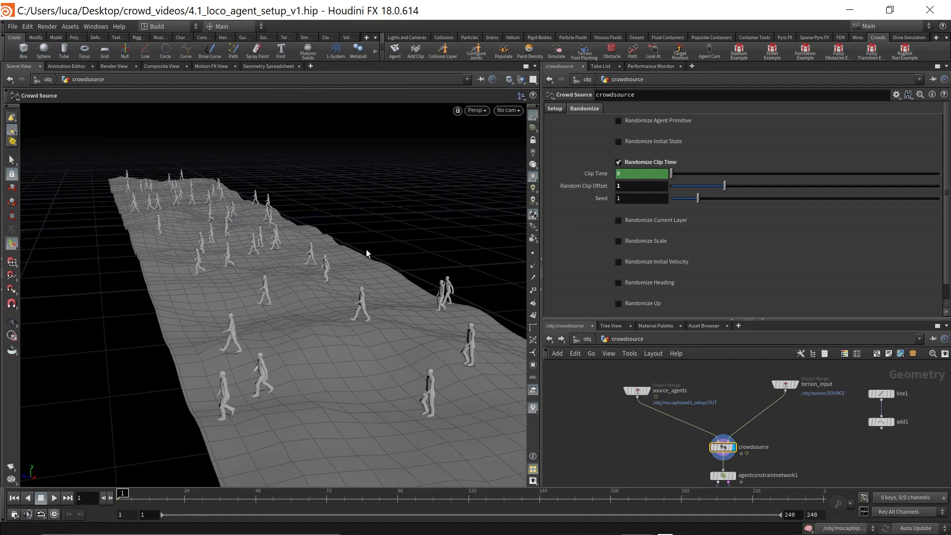
{"action": "right_click_drag", "start_coordinate": [236, 319], "coordinate": [265, 303], "text": "alt"}
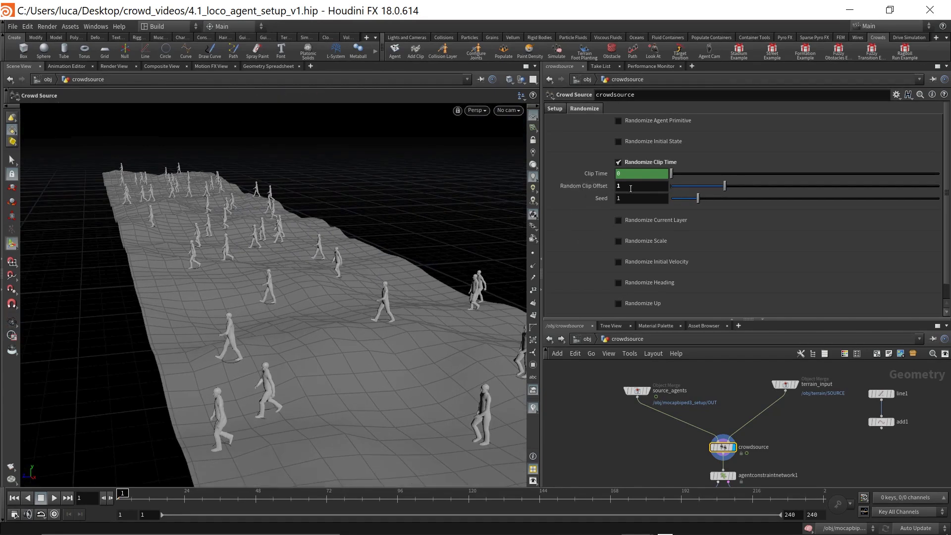
{"action": "left_click_drag", "start_coordinate": [257, 325], "coordinate": [274, 333], "text": "alt"}
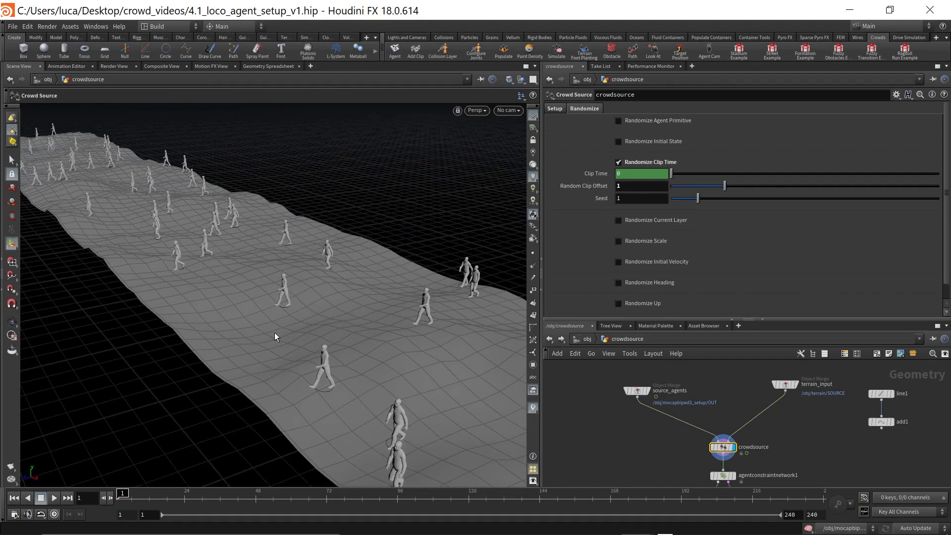
{"action": "left_click_drag", "start_coordinate": [164, 269], "coordinate": [197, 267], "text": "alt"}
{"action": "key", "text": "Return"}
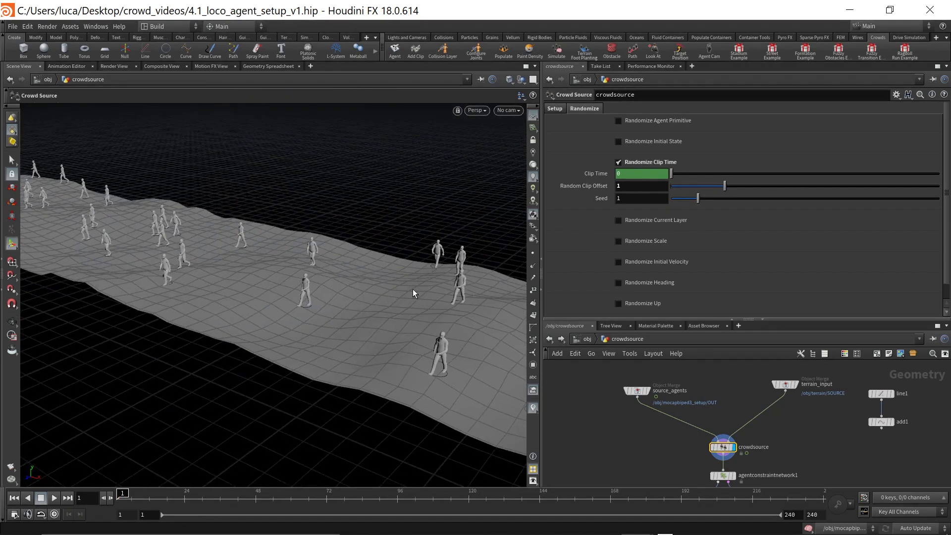
{"action": "left_click_drag", "start_coordinate": [424, 275], "coordinate": [311, 281], "text": "alt"}
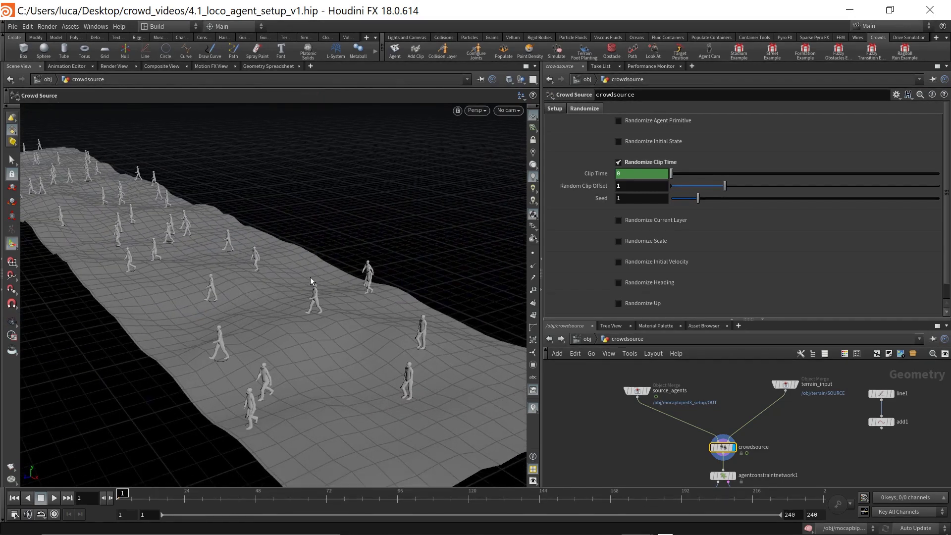
{"action": "key", "text": "Escape"}
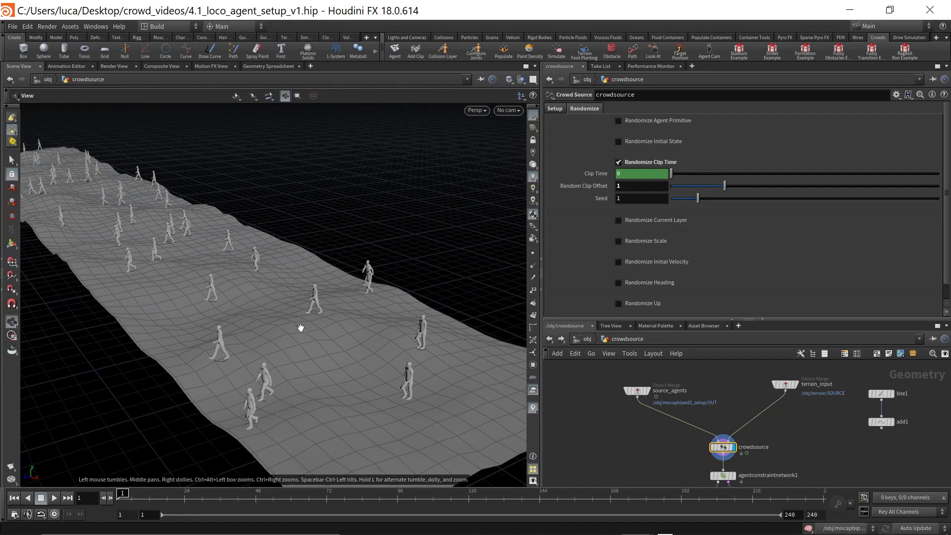
{"action": "left_click_drag", "start_coordinate": [237, 331], "coordinate": [280, 278]}
{"action": "key", "text": "Return"}
{"action": "right_click_drag", "start_coordinate": [346, 265], "coordinate": [397, 269], "text": "alt"}
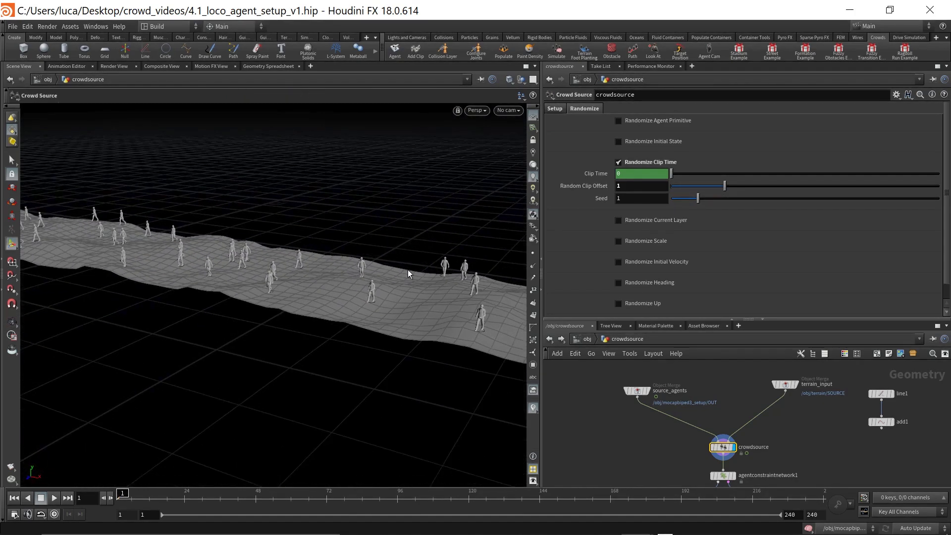
{"action": "scroll", "coordinate": [666, 263], "scroll_direction": "down", "scroll_amount": 1}
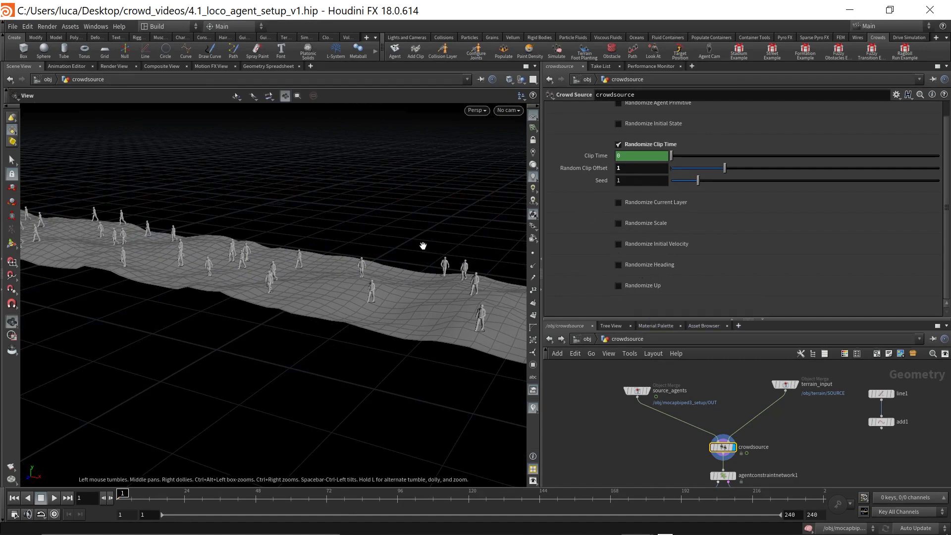
{"action": "scroll", "coordinate": [359, 271], "scroll_direction": "up", "scroll_amount": 2}
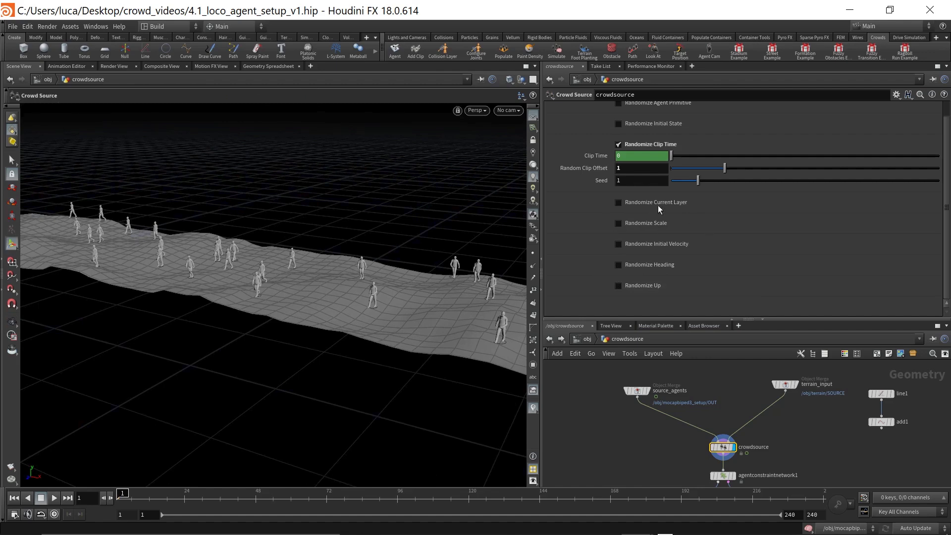
Save the scene as 4.3_loco_crowd_source_v1.hip.
{"action": "key", "text": "Escape"}
{"action": "mouse_move", "coordinate": [335, 250]}
{"action": "left_mouse_down"}
{"action": "mouse_move", "coordinate": [304, 259]}
{"action": "mouse_move", "coordinate": [291, 278]}
{"action": "mouse_move", "coordinate": [331, 247]}
{"action": "left_mouse_up"}
{"action": "right_click_drag", "start_coordinate": [330, 248], "coordinate": [369, 245], "text": "alt"}
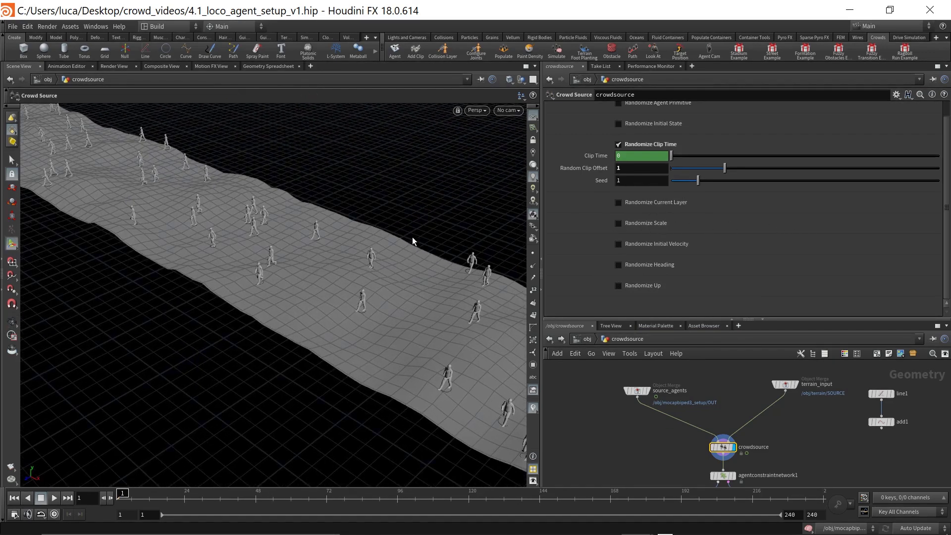
{"action": "left_click_drag", "start_coordinate": [364, 295], "coordinate": [366, 276], "text": "alt"}
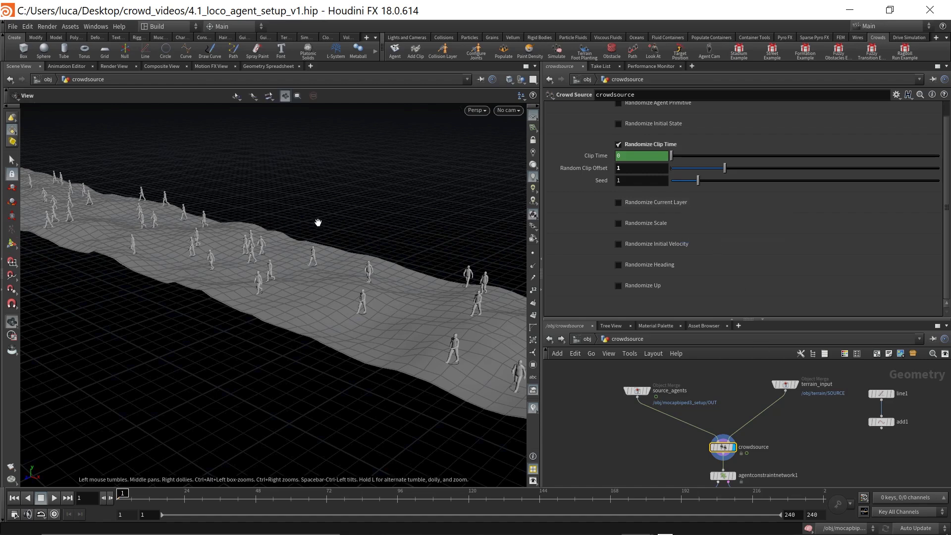
{"action": "right_click_drag", "start_coordinate": [357, 251], "coordinate": [257, 263], "text": "alt"}
{"action": "mouse_move", "coordinate": [332, 266]}
{"action": "right_mouse_down", "text": "alt"}
{"action": "mouse_move", "coordinate": [293, 264]}
{"action": "mouse_move", "coordinate": [326, 264]}
{"action": "right_mouse_up", "text": "alt"}
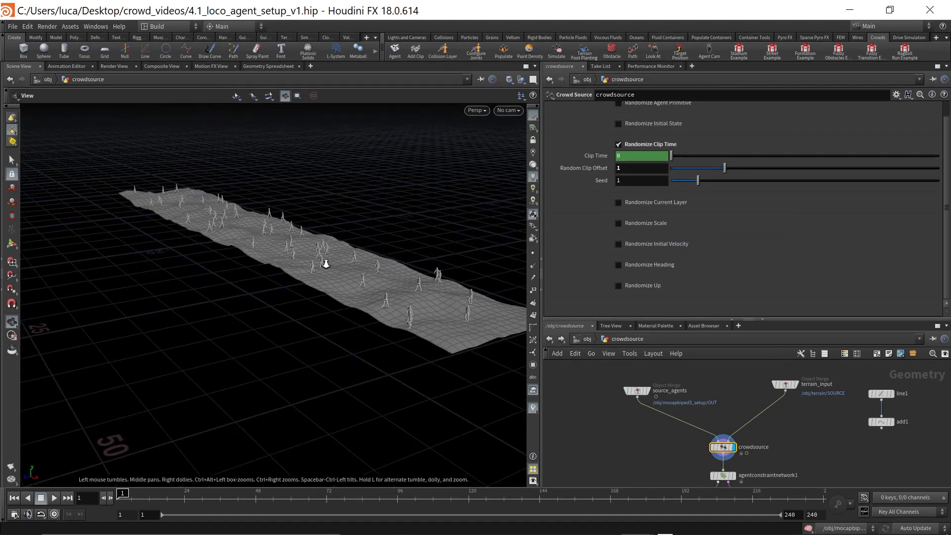
{"action": "key", "text": "Return"}
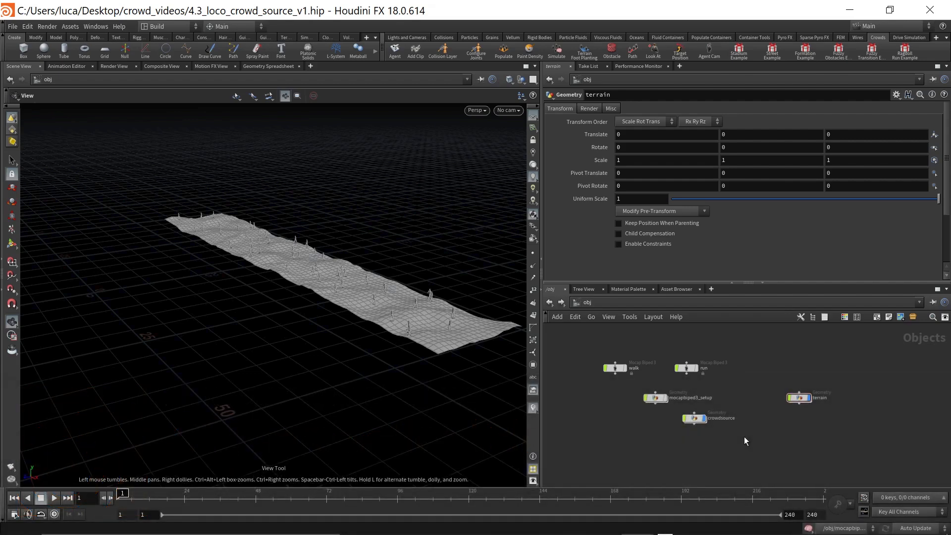
{"action": "left_click", "coordinate": [693, 420]}
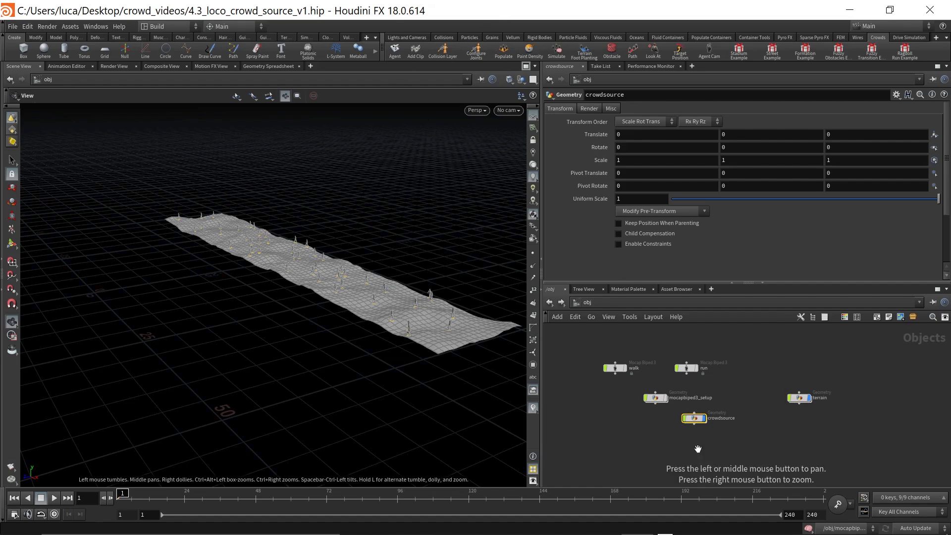
{"action": "scroll", "coordinate": [697, 449], "scroll_direction": "up", "scroll_amount": 2}
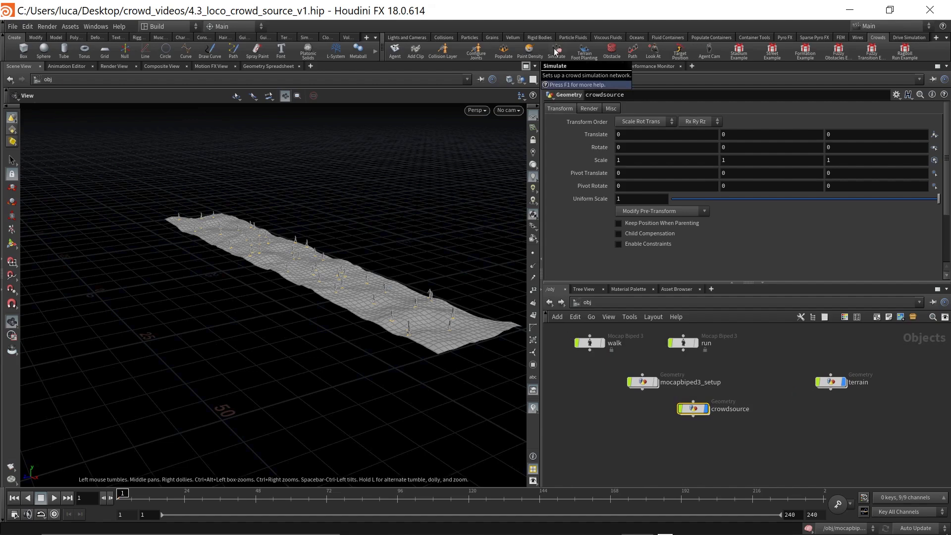
{"action": "left_click_drag", "start_coordinate": [389, 396], "coordinate": [393, 379]}
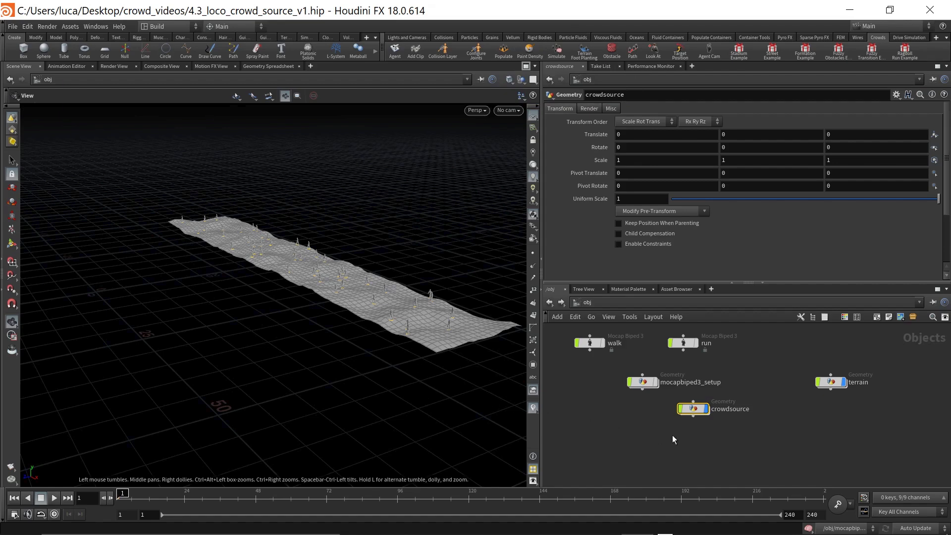
{"action": "left_click_drag", "start_coordinate": [378, 329], "coordinate": [370, 328]}
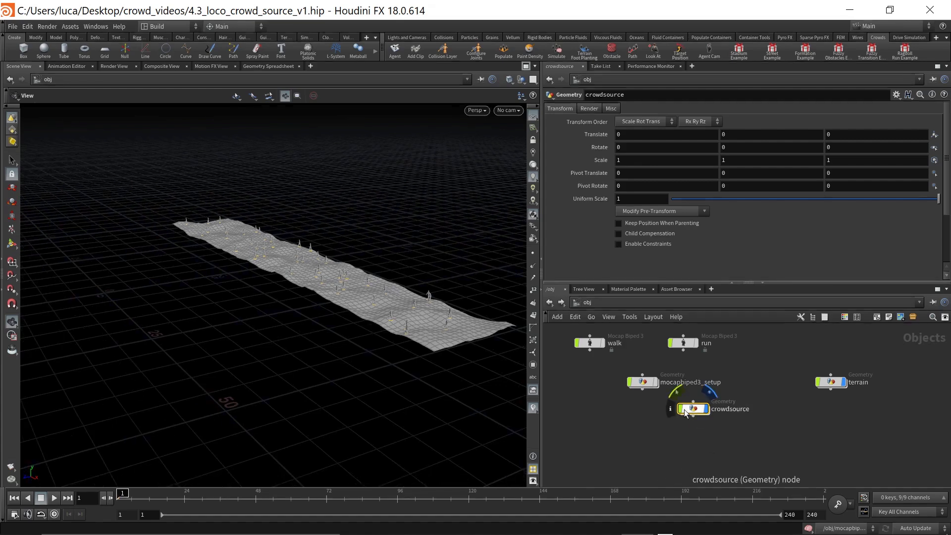
{"action": "left_click_drag", "start_coordinate": [348, 275], "coordinate": [354, 284]}
{"action": "middle_click_drag", "start_coordinate": [828, 438], "coordinate": [813, 449]}
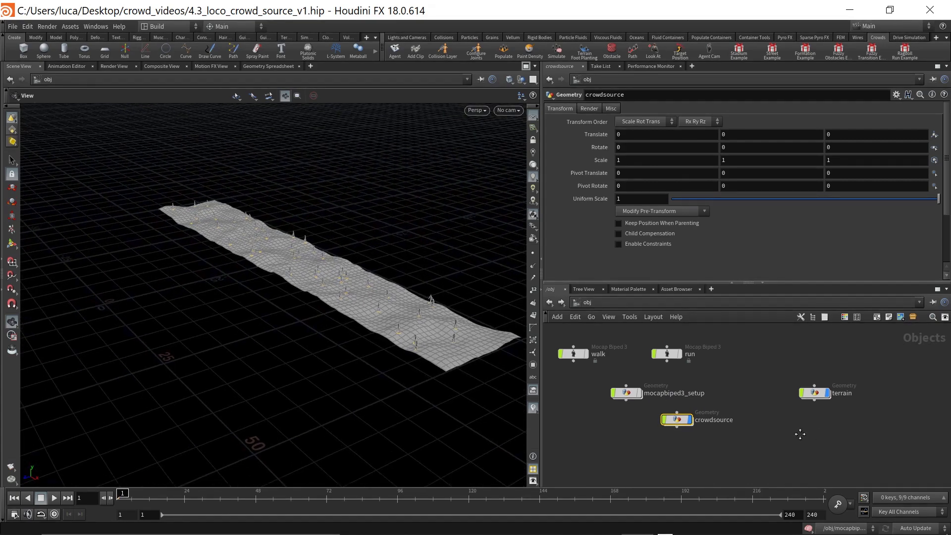
Display the full TERRAIN null inside the terrain object instead of the clipped SOURCE strip, and return to the object level.
{"action": "mouse_move", "coordinate": [814, 396]}
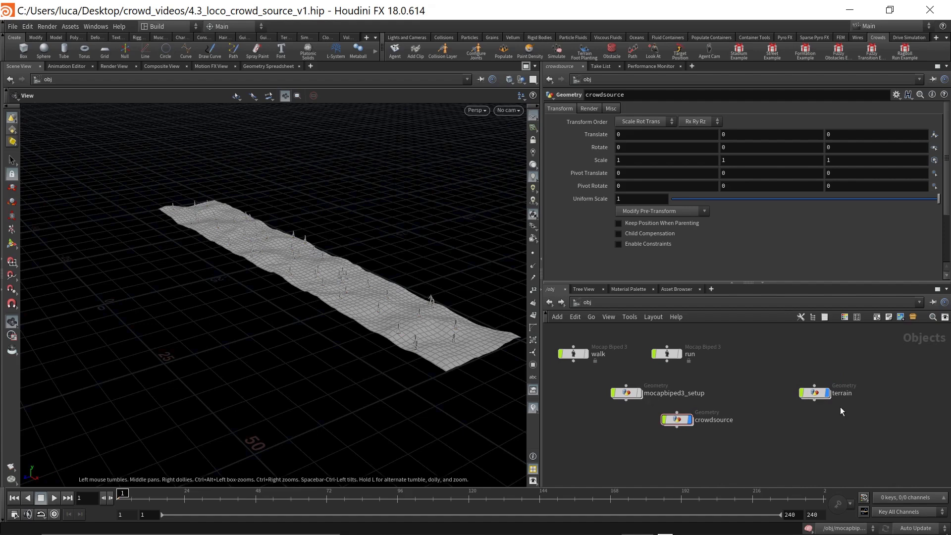
{"action": "double_click", "coordinate": [812, 394]}
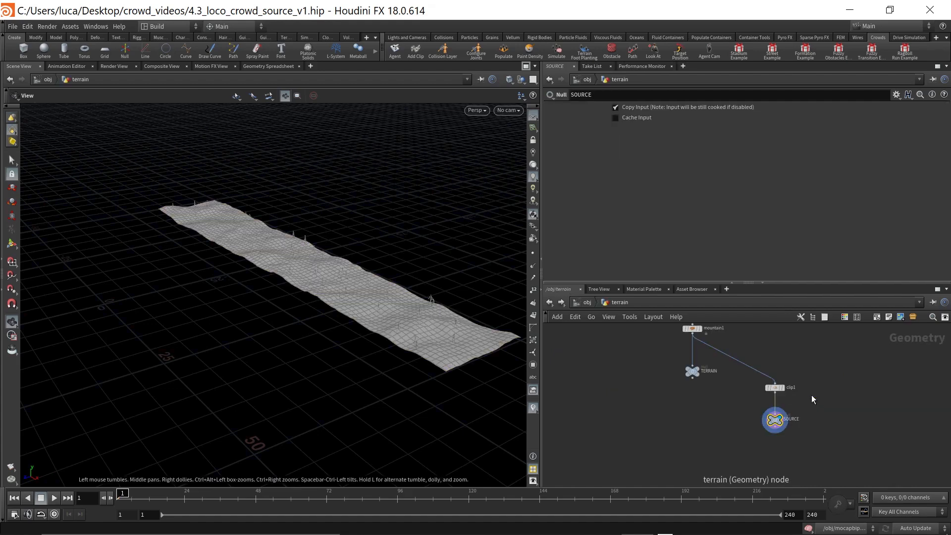
{"action": "left_click", "coordinate": [690, 374]}
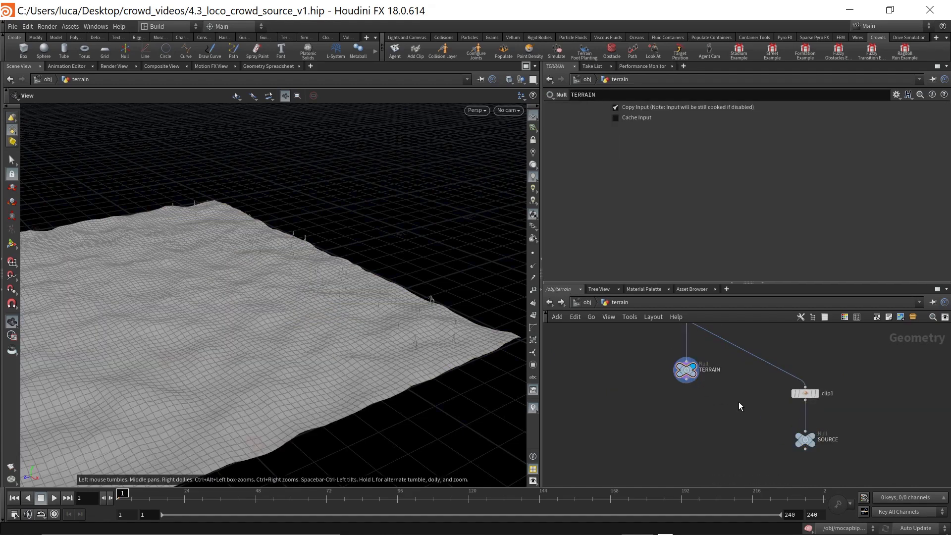
{"action": "key", "text": "u"}
{"action": "left_click", "coordinate": [761, 429]}
Examine the full terrain and the placement of the agents along its edge from several angles.
{"action": "mouse_move", "coordinate": [350, 302]}
{"action": "left_mouse_down"}
{"action": "mouse_move", "coordinate": [286, 310]}
{"action": "mouse_move", "coordinate": [350, 297]}
{"action": "mouse_move", "coordinate": [339, 304]}
{"action": "left_mouse_up"}
{"action": "right_click_drag", "start_coordinate": [339, 304], "coordinate": [297, 320]}
{"action": "left_click_drag", "start_coordinate": [270, 333], "coordinate": [308, 332]}
{"action": "right_click_drag", "start_coordinate": [384, 315], "coordinate": [370, 317]}
{"action": "middle_click_drag", "start_coordinate": [370, 317], "coordinate": [370, 297]}
{"action": "right_click_drag", "start_coordinate": [369, 297], "coordinate": [387, 287]}
{"action": "left_click_drag", "start_coordinate": [388, 287], "coordinate": [349, 297]}
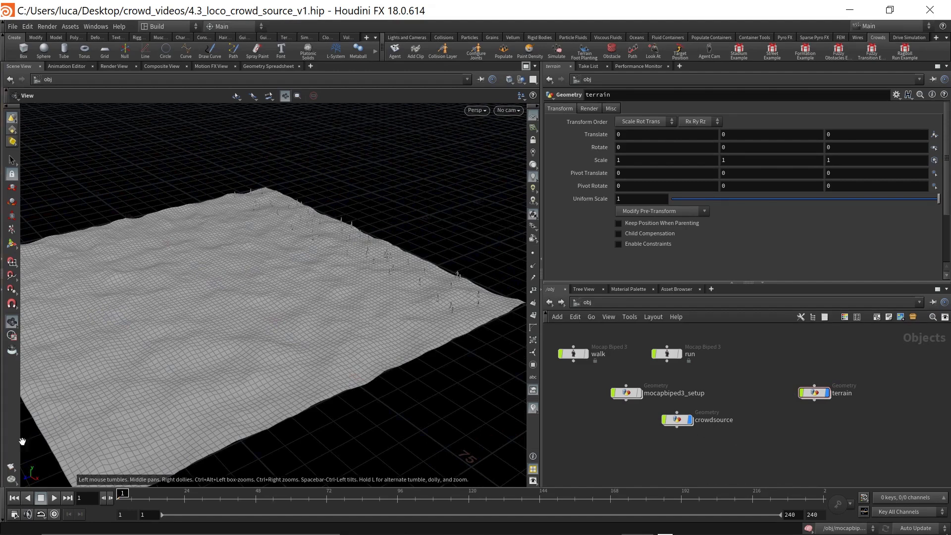
{"action": "left_click_drag", "start_coordinate": [367, 322], "coordinate": [338, 300]}
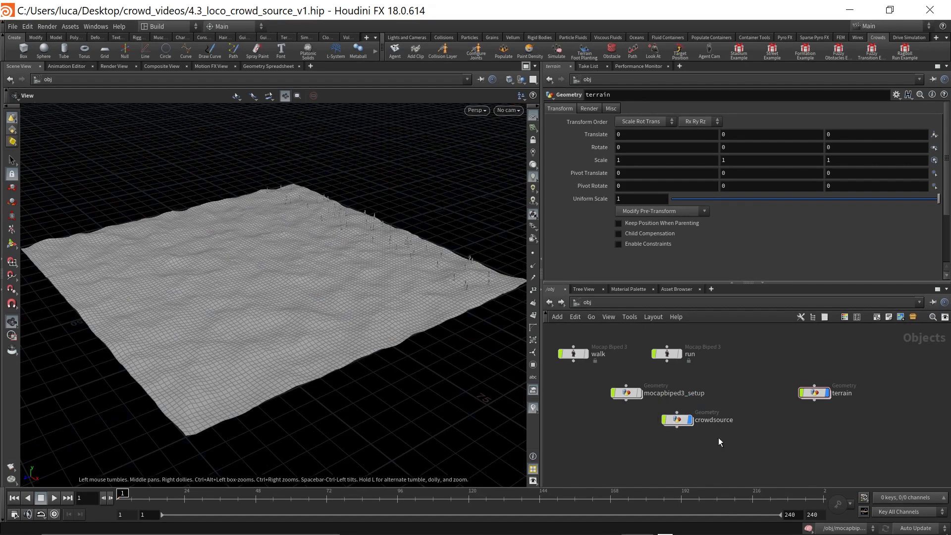
Set up a crowd simulation from the crowdsource object with the run, walk and ragdoll states.
{"action": "middle_click_drag", "start_coordinate": [703, 433], "coordinate": [730, 425]}
{"action": "left_click", "coordinate": [703, 411]}
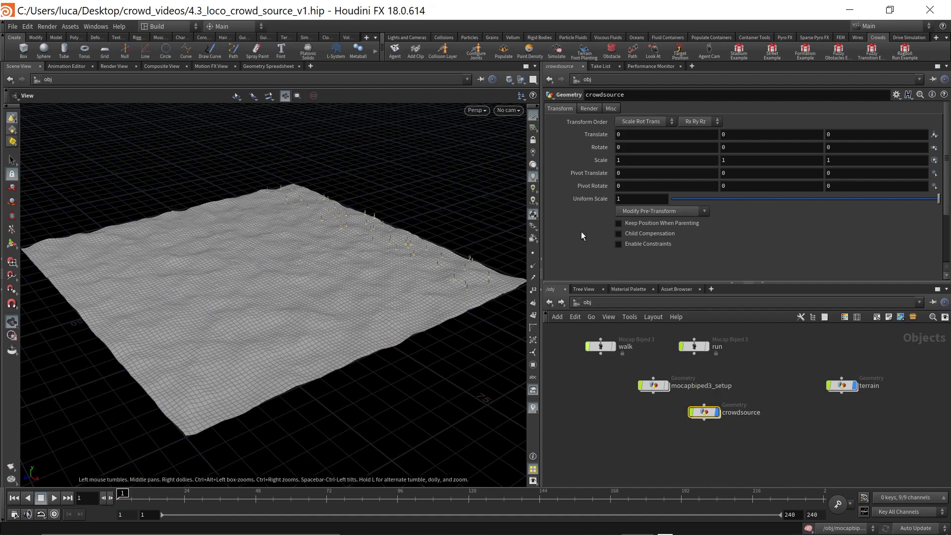
{"action": "left_click", "coordinate": [558, 52]}
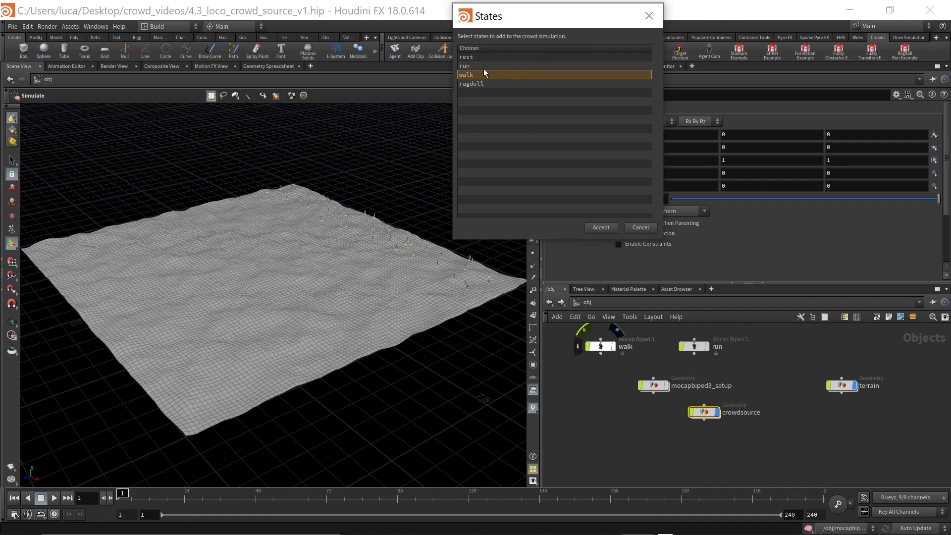
{"action": "left_click", "coordinate": [468, 68], "text": "ctrl"}
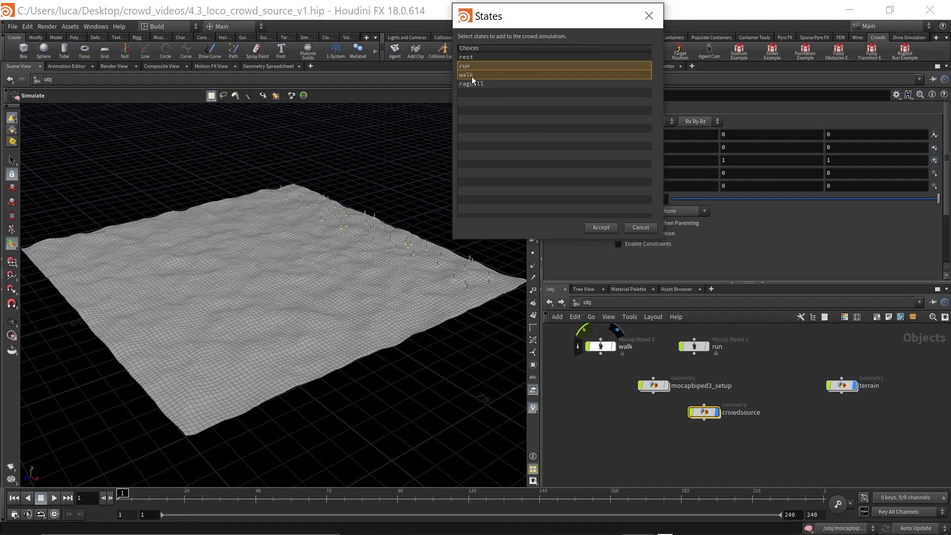
{"action": "left_click", "coordinate": [478, 84], "text": "ctrl"}
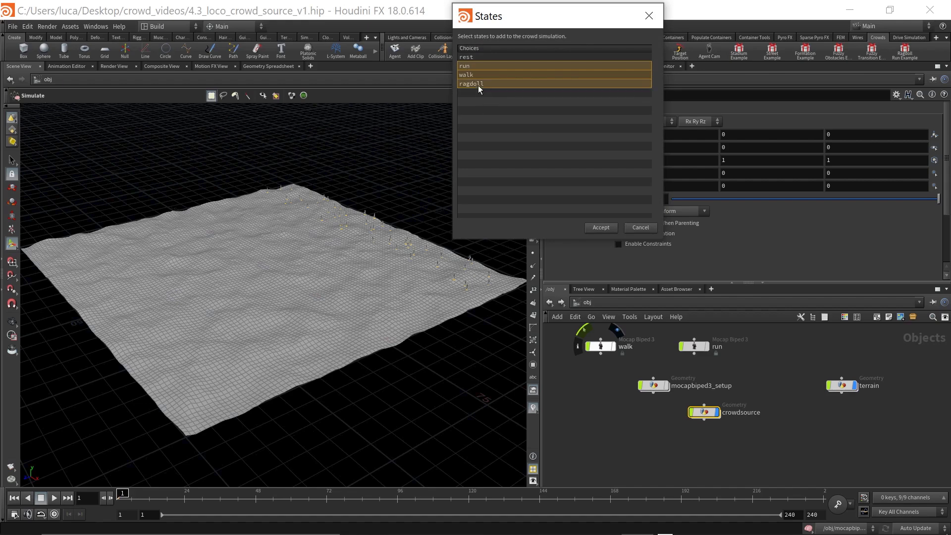
{"action": "left_click", "coordinate": [599, 228]}
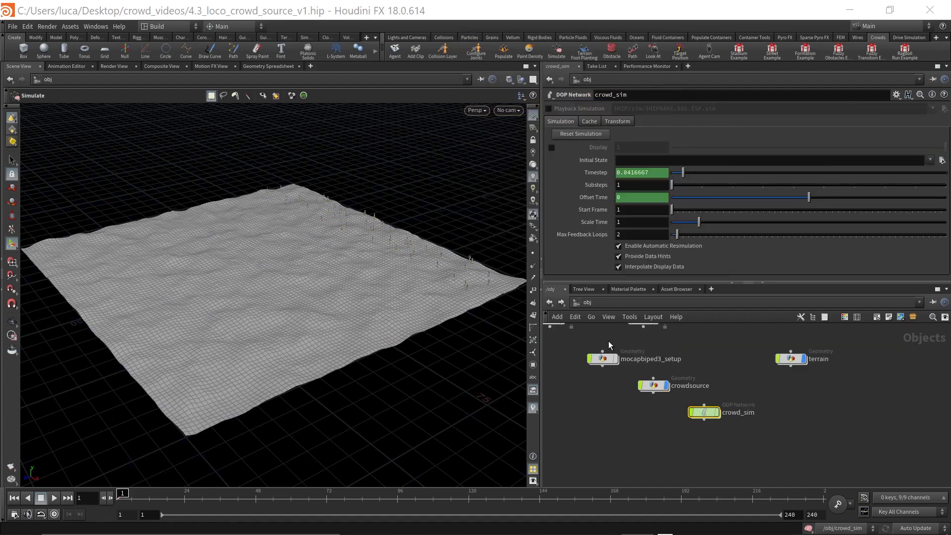
{"action": "left_click_drag", "start_coordinate": [703, 412], "coordinate": [708, 417]}
{"action": "key", "text": "Escape"}
Examine the agents along the terrain's edge from low and high viewpoints with the crowd_sim network in place.
{"action": "left_click_drag", "start_coordinate": [331, 331], "coordinate": [364, 311]}
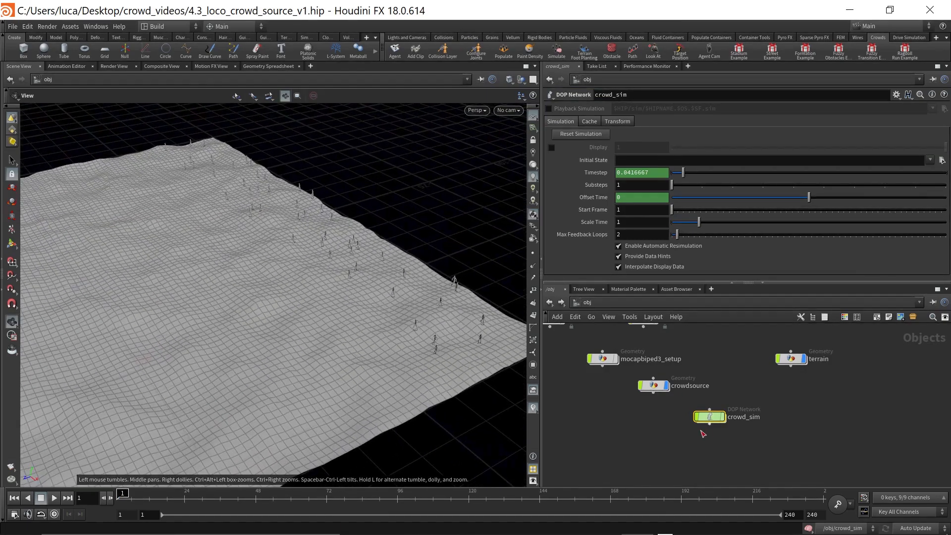
{"action": "scroll", "coordinate": [737, 393], "scroll_direction": "down", "scroll_amount": 2}
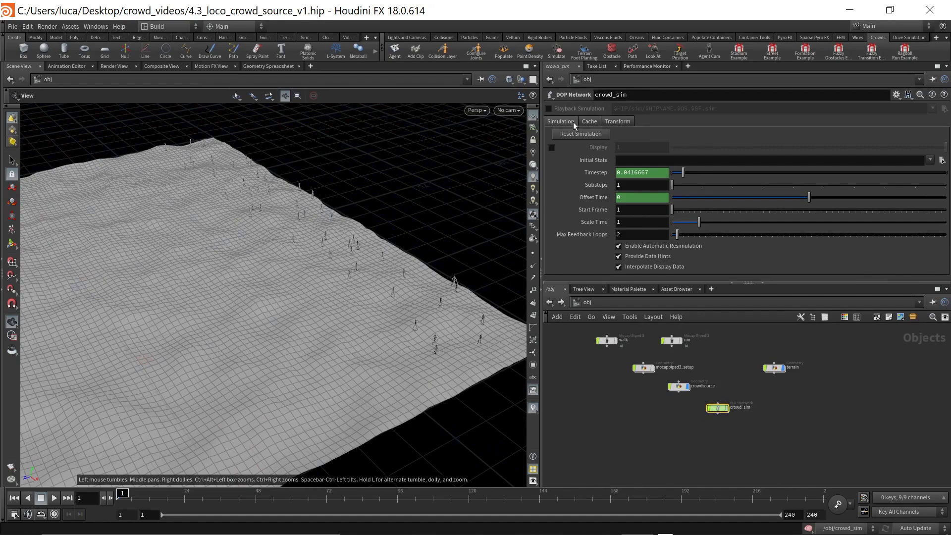
{"action": "right_click_drag", "start_coordinate": [333, 347], "coordinate": [354, 315]}
{"action": "left_click_drag", "start_coordinate": [354, 315], "coordinate": [345, 286]}
{"action": "middle_click_drag", "start_coordinate": [345, 287], "coordinate": [254, 303]}
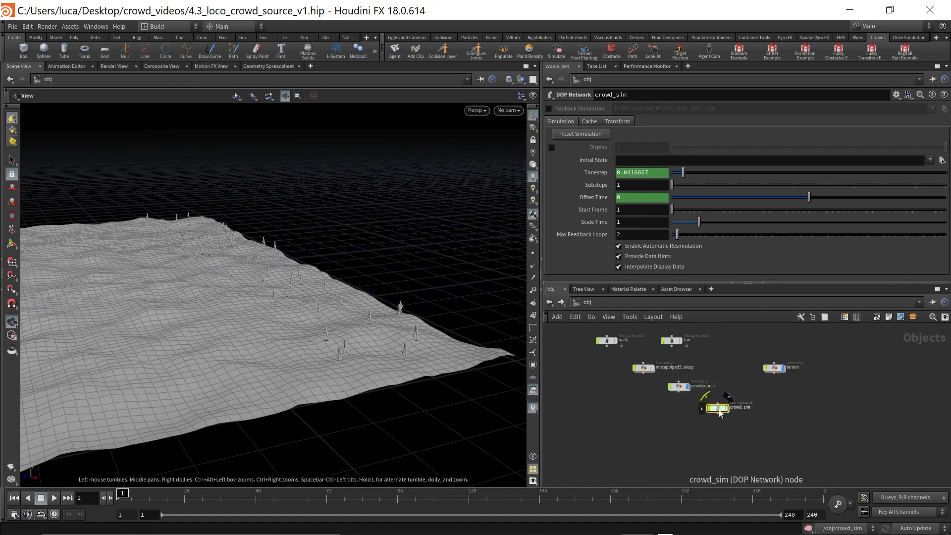
{"action": "left_click_drag", "start_coordinate": [278, 374], "coordinate": [337, 343]}
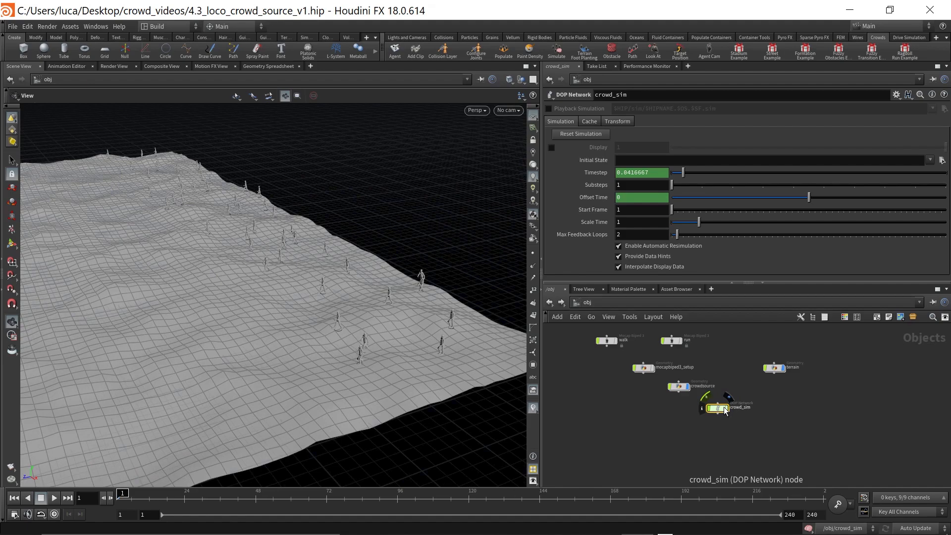
{"action": "left_click_drag", "start_coordinate": [331, 354], "coordinate": [365, 392]}
{"action": "middle_click_drag", "start_coordinate": [365, 392], "coordinate": [388, 367]}
{"action": "right_click_drag", "start_coordinate": [388, 366], "coordinate": [393, 375]}
{"action": "middle_click_drag", "start_coordinate": [393, 375], "coordinate": [321, 376]}
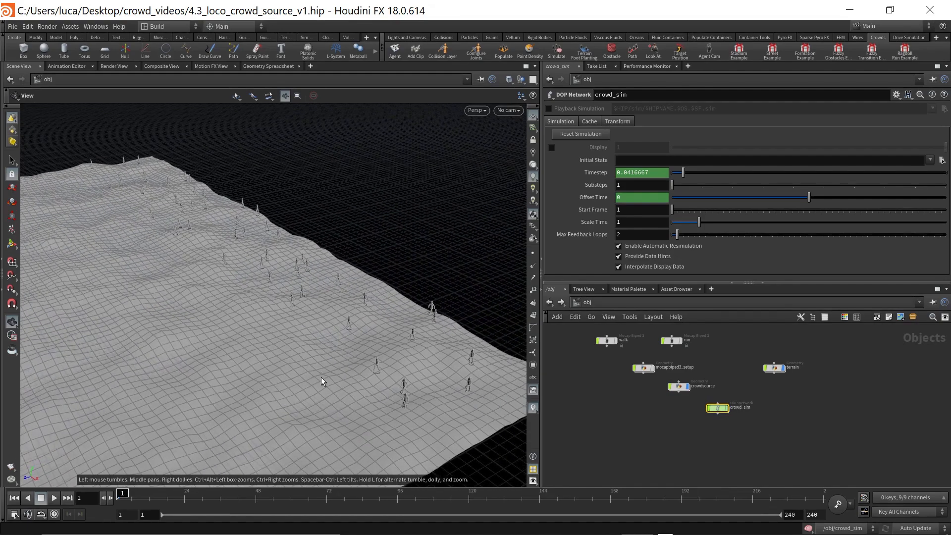
{"action": "mouse_move", "coordinate": [328, 365]}
{"action": "left_mouse_down"}
{"action": "mouse_move", "coordinate": [322, 355]}
{"action": "mouse_move", "coordinate": [352, 346]}
{"action": "mouse_move", "coordinate": [331, 357]}
{"action": "left_mouse_up"}
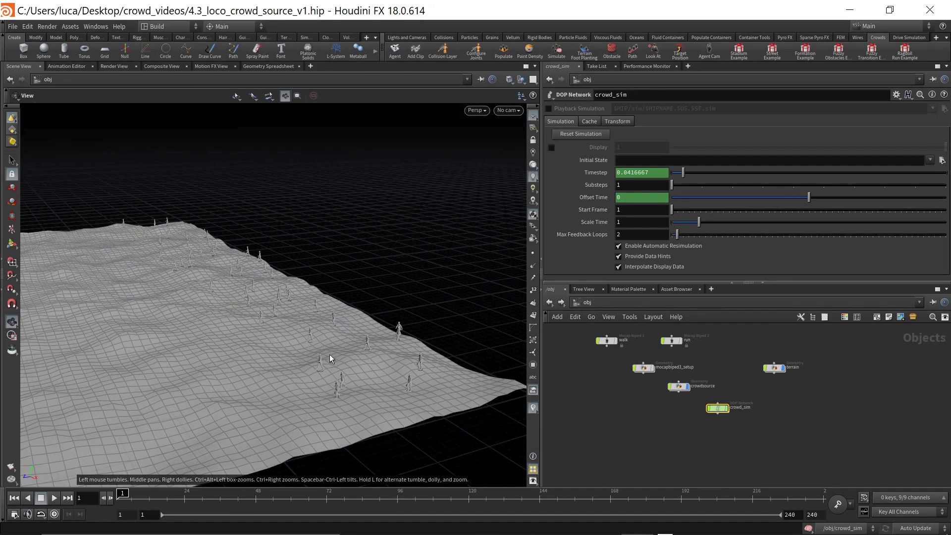
Go inside the crowd_sim network and hide the other objects in the viewport.
{"action": "double_click", "coordinate": [717, 407]}
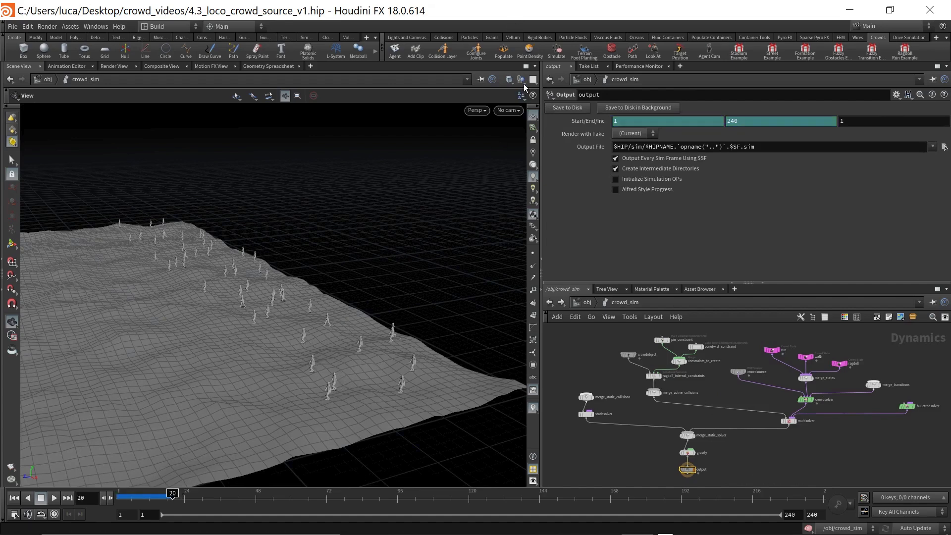
{"action": "left_click", "coordinate": [522, 82]}
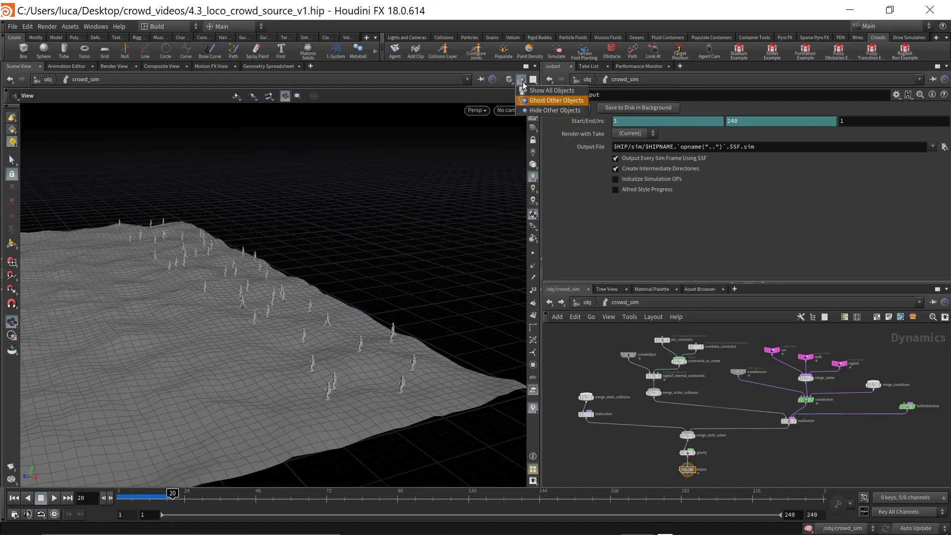
{"action": "left_click", "coordinate": [548, 111]}
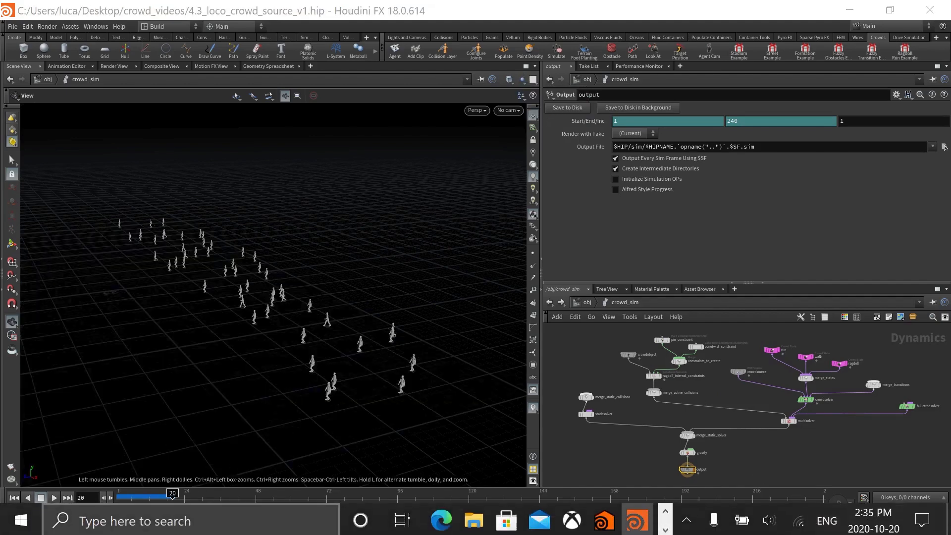
Play the crowd simulation, rewind it to frame 1 and examine the walking agents close up.
{"action": "left_click", "coordinate": [113, 492]}
{"action": "left_click_drag", "start_coordinate": [113, 492], "coordinate": [79, 496]}
{"action": "middle_click_drag", "start_coordinate": [329, 397], "coordinate": [308, 348]}
{"action": "right_click_drag", "start_coordinate": [308, 348], "coordinate": [416, 302]}
{"action": "middle_click_drag", "start_coordinate": [416, 301], "coordinate": [257, 292]}
{"action": "right_click_drag", "start_coordinate": [257, 293], "coordinate": [296, 288]}
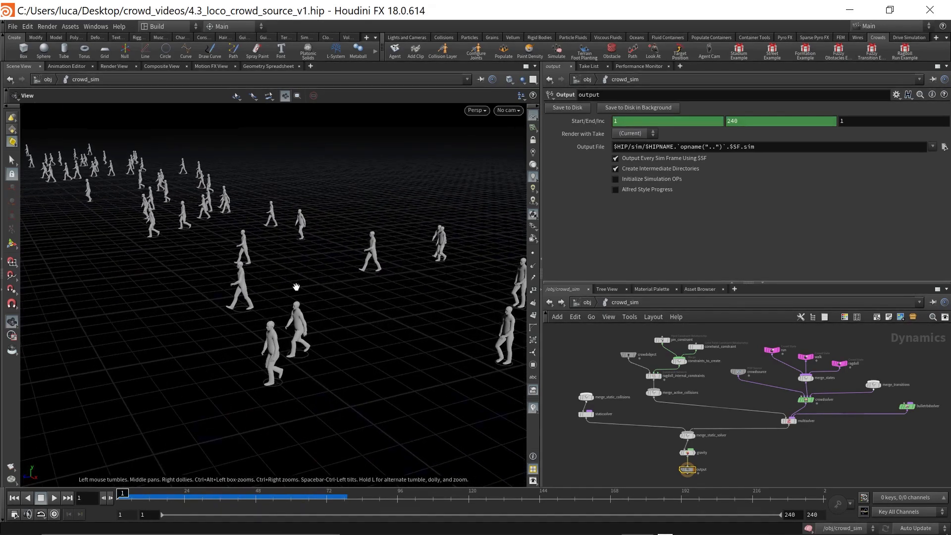
{"action": "left_click", "coordinate": [131, 493]}
{"action": "left_click_drag", "start_coordinate": [132, 493], "coordinate": [65, 490]}
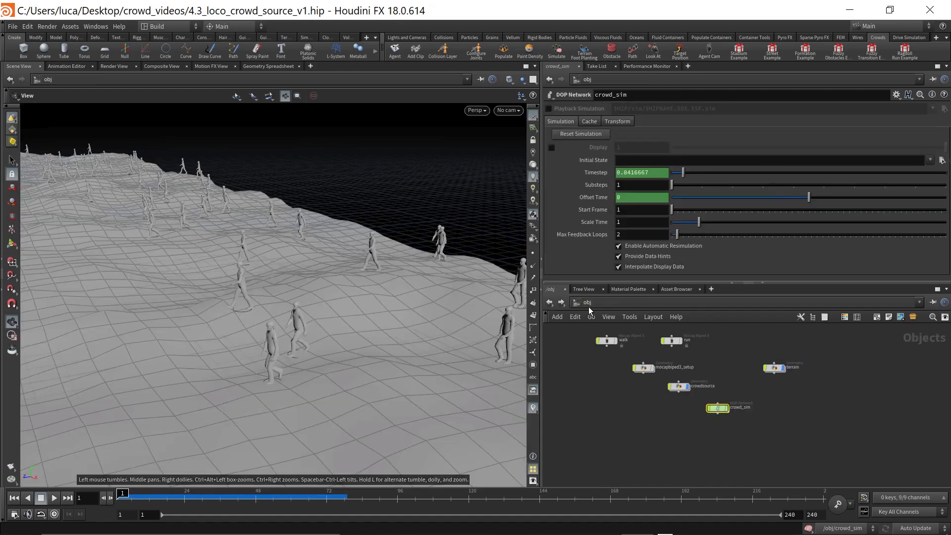
Review the walk and run clip settings of the load_clips node inside the mocapbiped3_setup object.
{"action": "left_click", "coordinate": [588, 304]}
{"action": "scroll", "coordinate": [646, 372], "scroll_direction": "up", "scroll_amount": 2}
{"action": "left_click", "coordinate": [641, 365]}
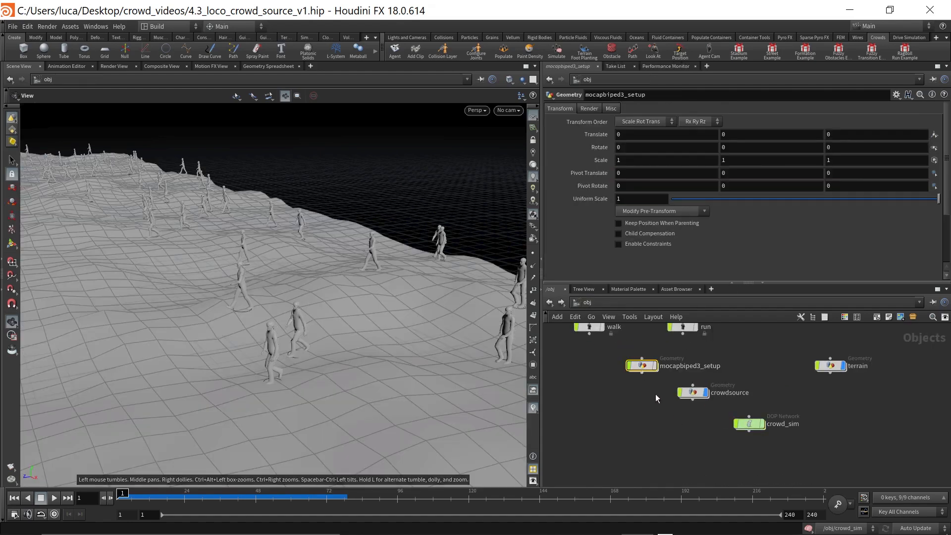
{"action": "scroll", "coordinate": [297, 327], "scroll_direction": "down", "scroll_amount": 4}
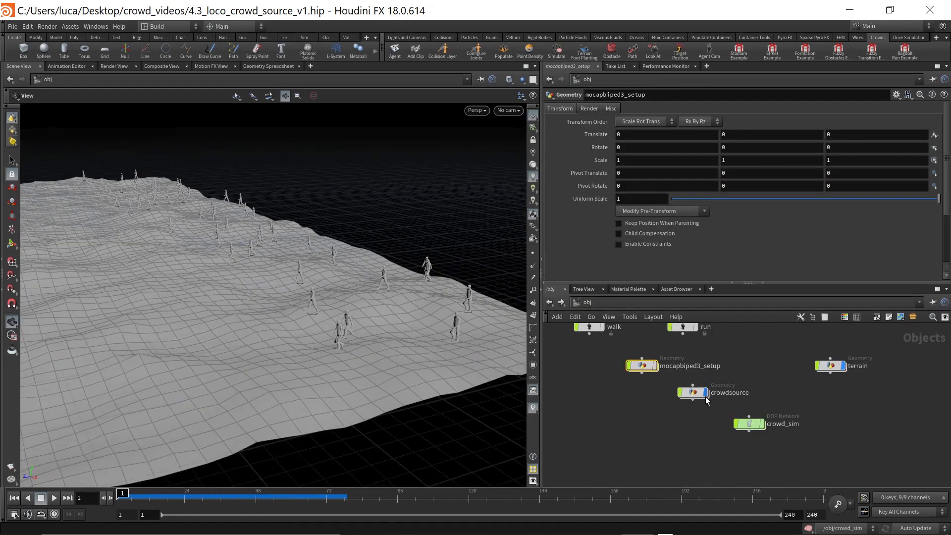
{"action": "left_click_drag", "start_coordinate": [354, 298], "coordinate": [360, 298]}
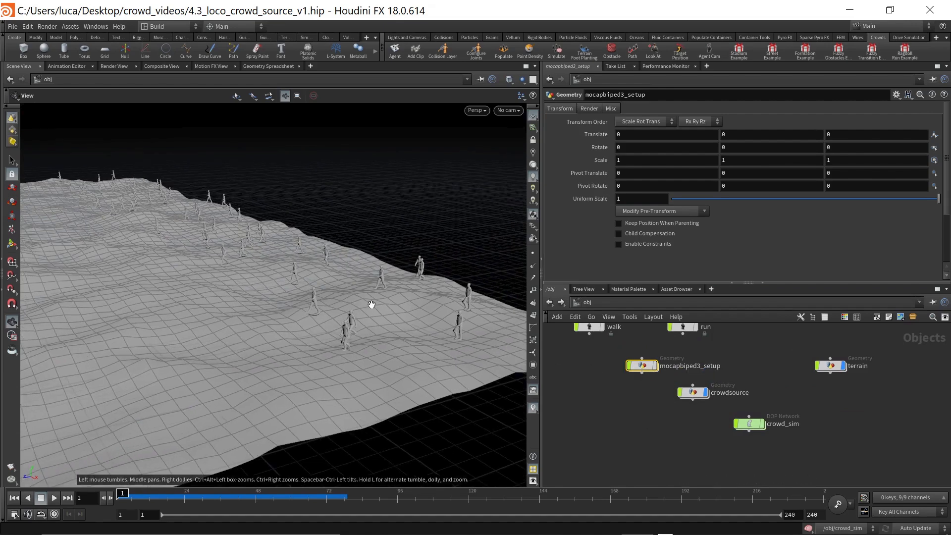
{"action": "double_click", "coordinate": [643, 367]}
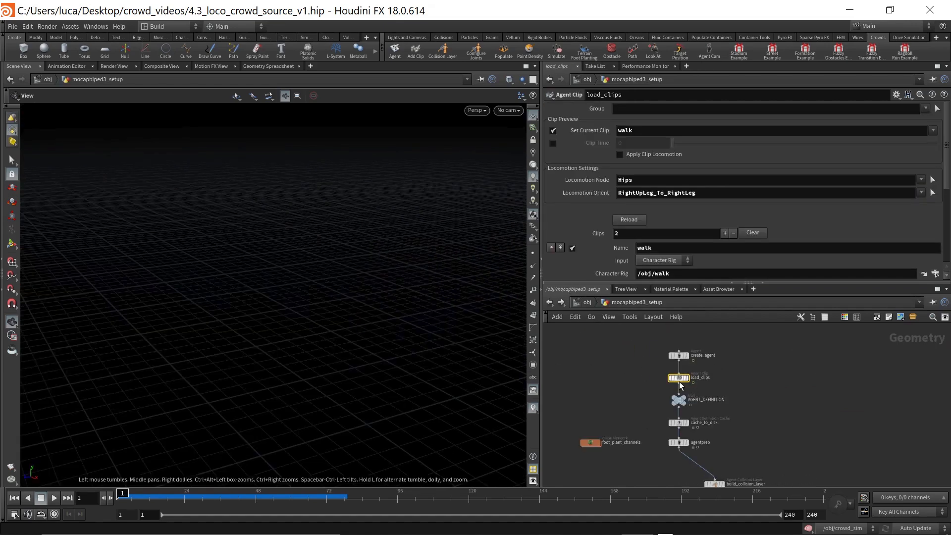
{"action": "scroll", "coordinate": [680, 386], "scroll_direction": "up", "scroll_amount": 3}
{"action": "scroll", "coordinate": [628, 207], "scroll_direction": "down", "scroll_amount": 5}
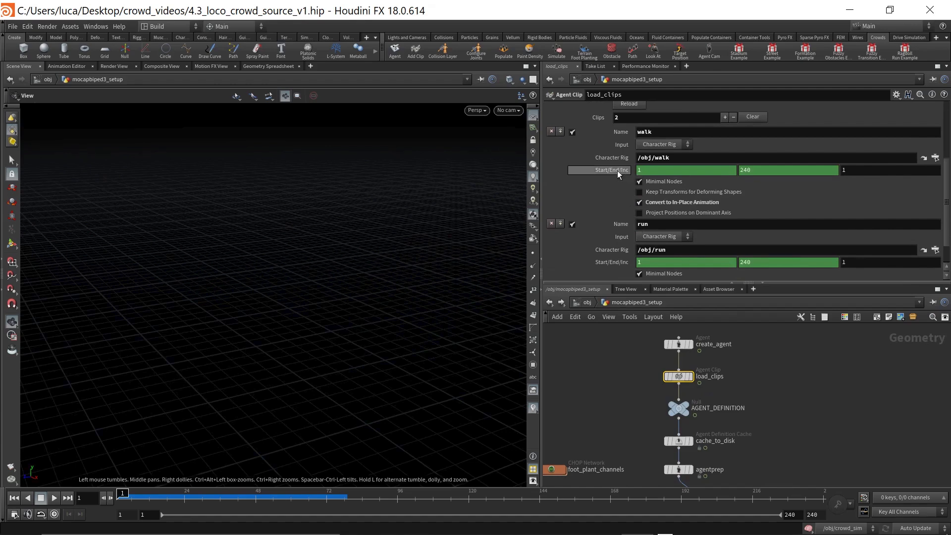
Scrub the crowd simulation inside the crowd_sim network, examine the agents' walk and rewind to frame 1.
{"action": "mouse_move", "coordinate": [614, 269]}
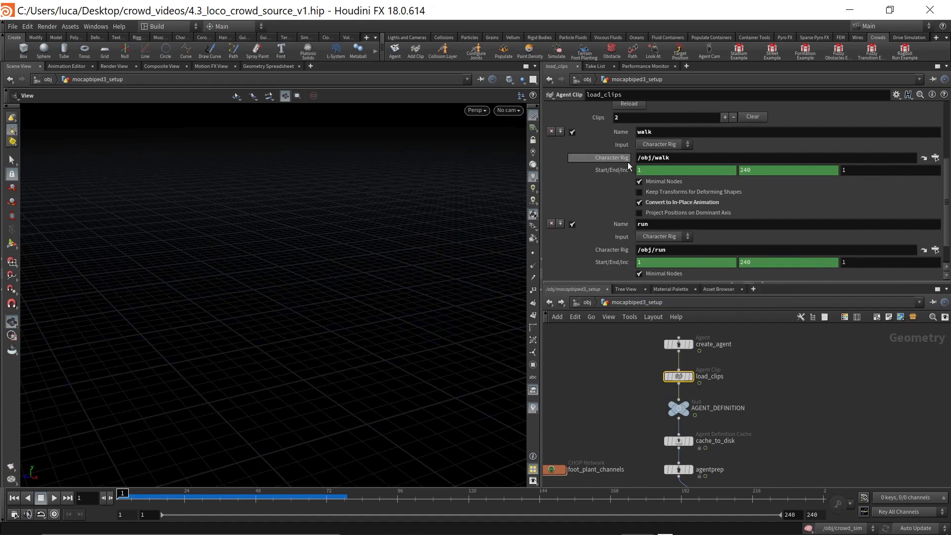
{"action": "mouse_move", "coordinate": [616, 174]}
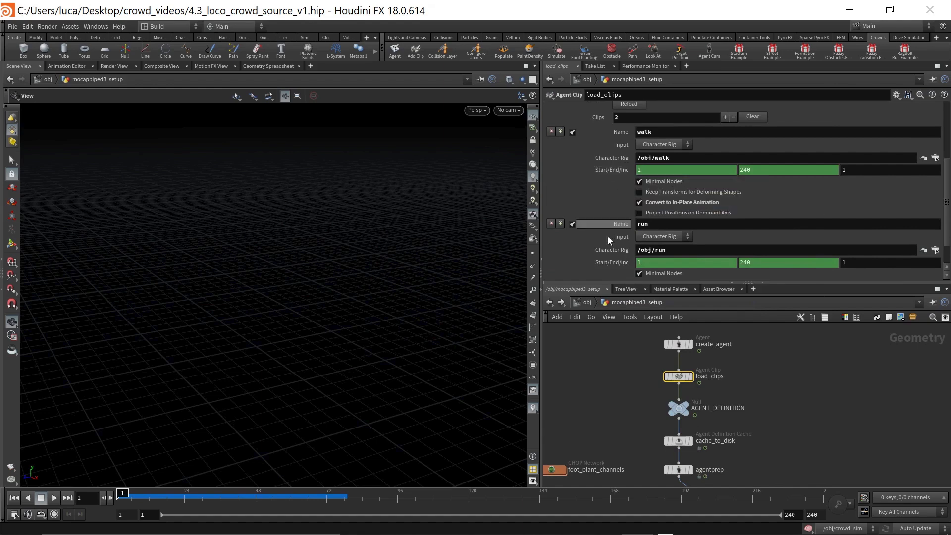
{"action": "left_click", "coordinate": [551, 305]}
{"action": "double_click", "coordinate": [760, 424]}
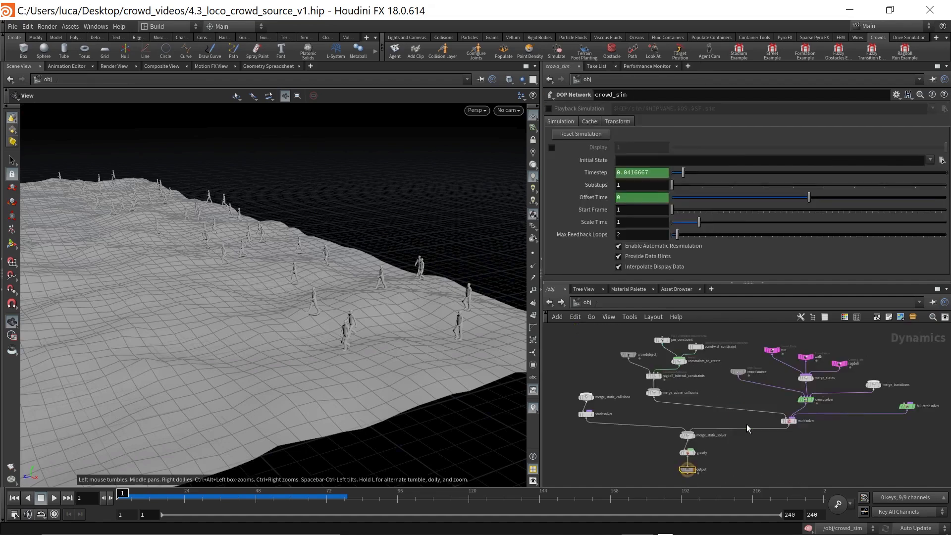
{"action": "left_click", "coordinate": [140, 494]}
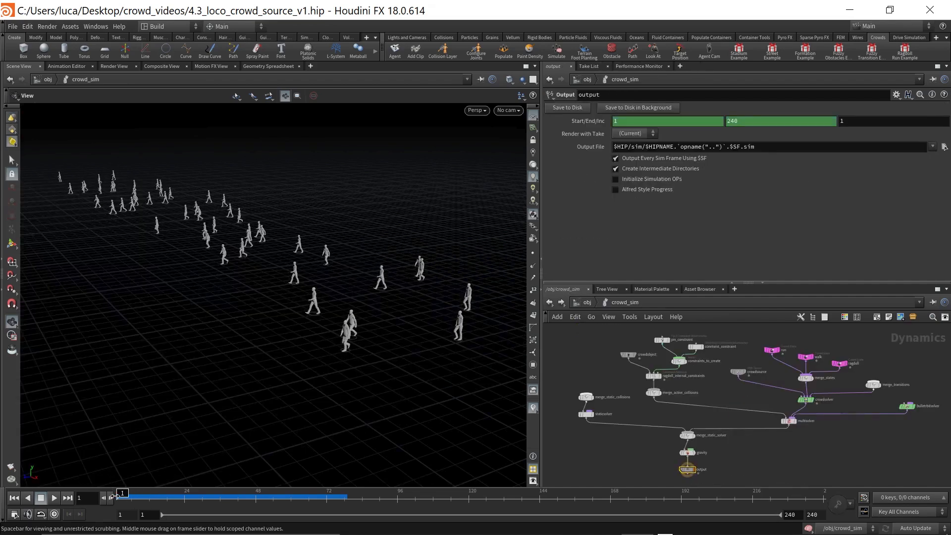
{"action": "left_click_drag", "start_coordinate": [140, 495], "coordinate": [181, 494]}
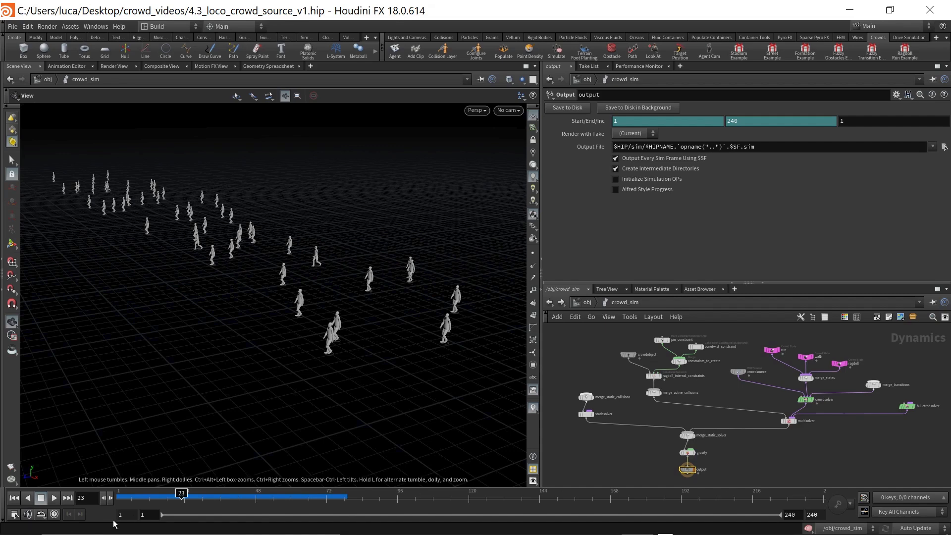
{"action": "left_click_drag", "start_coordinate": [181, 495], "coordinate": [120, 500]}
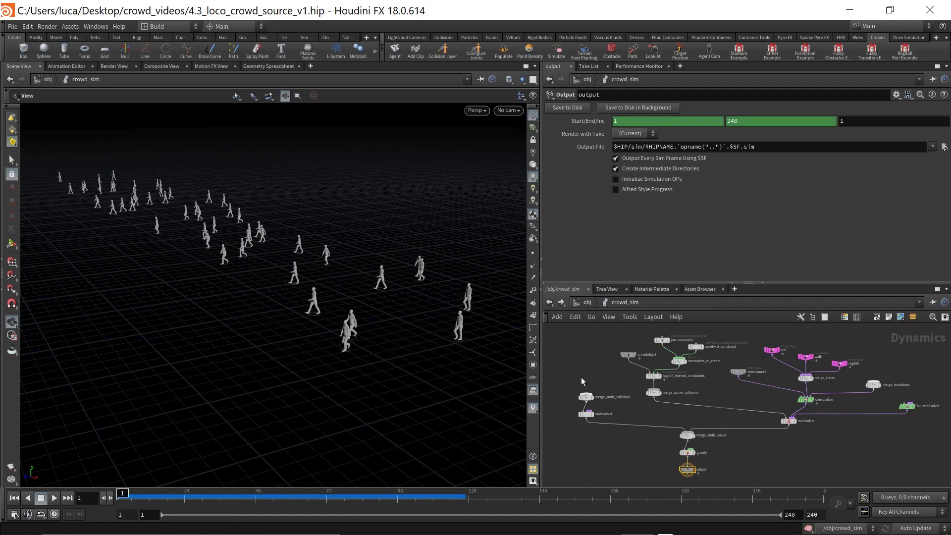
At the object level, hide the crowdsource and terrain objects and display the walk biped in the viewport.
{"action": "left_click", "coordinate": [584, 302]}
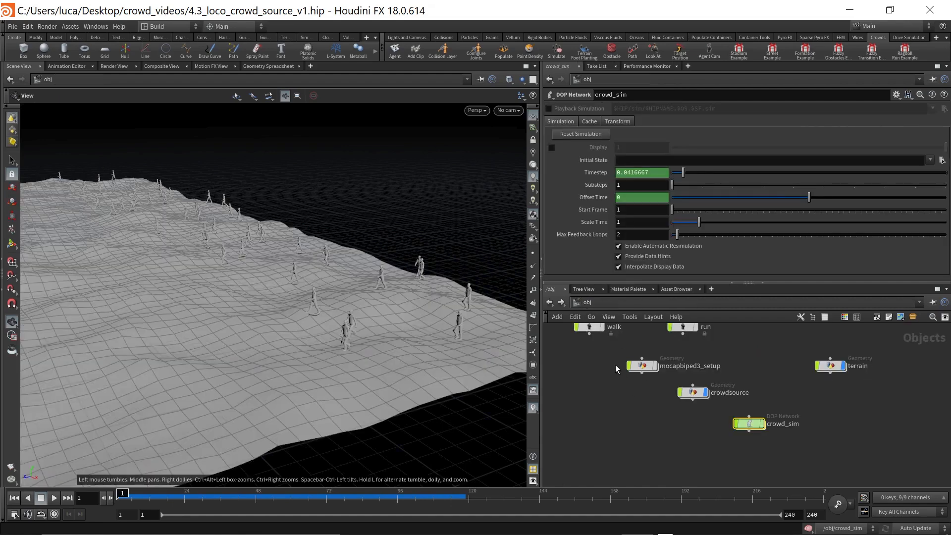
{"action": "left_click", "coordinate": [723, 433]}
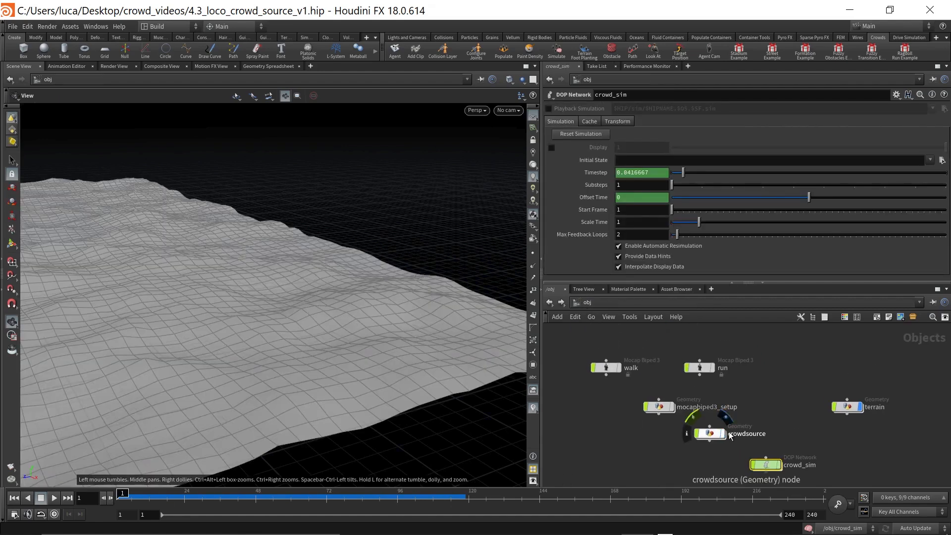
{"action": "left_click", "coordinate": [860, 407]}
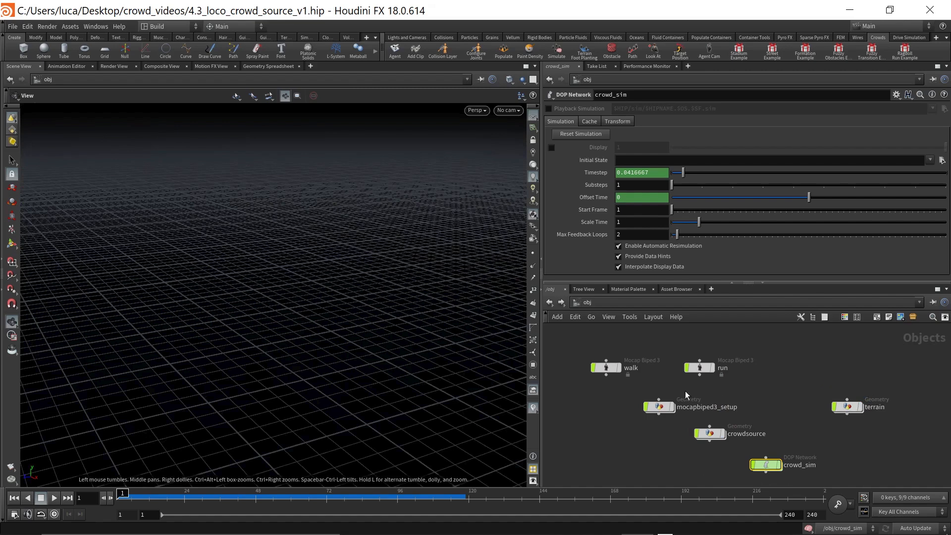
{"action": "left_click", "coordinate": [606, 367]}
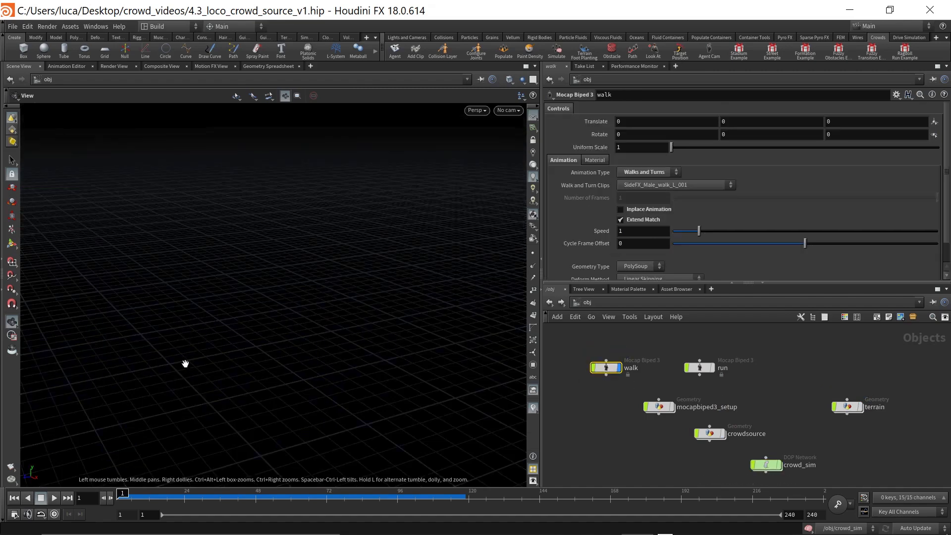
{"action": "left_click_drag", "start_coordinate": [245, 386], "coordinate": [197, 424]}
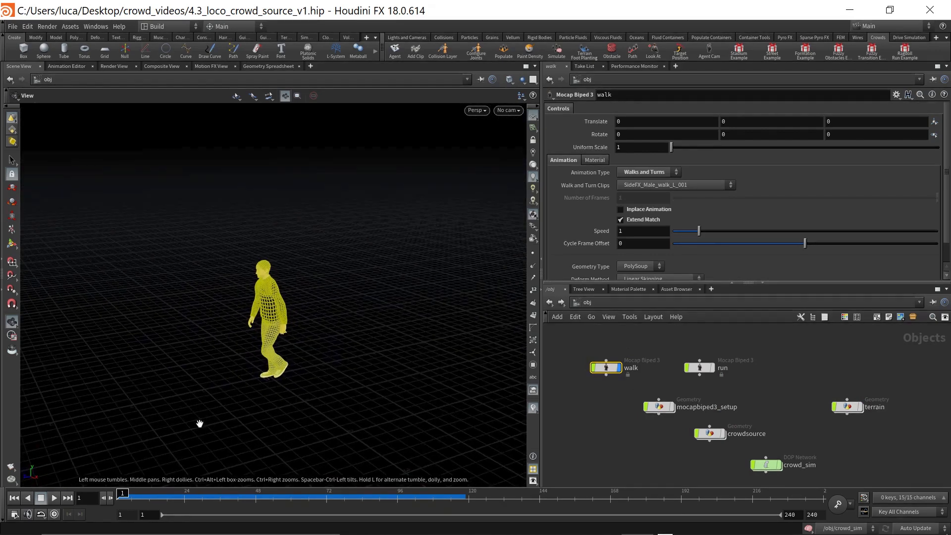
Step through the walk biped's animation frame by frame from frame 1 to follow one full stride.
{"action": "left_click", "coordinate": [136, 497]}
{"action": "left_click_drag", "start_coordinate": [136, 498], "coordinate": [95, 498]}
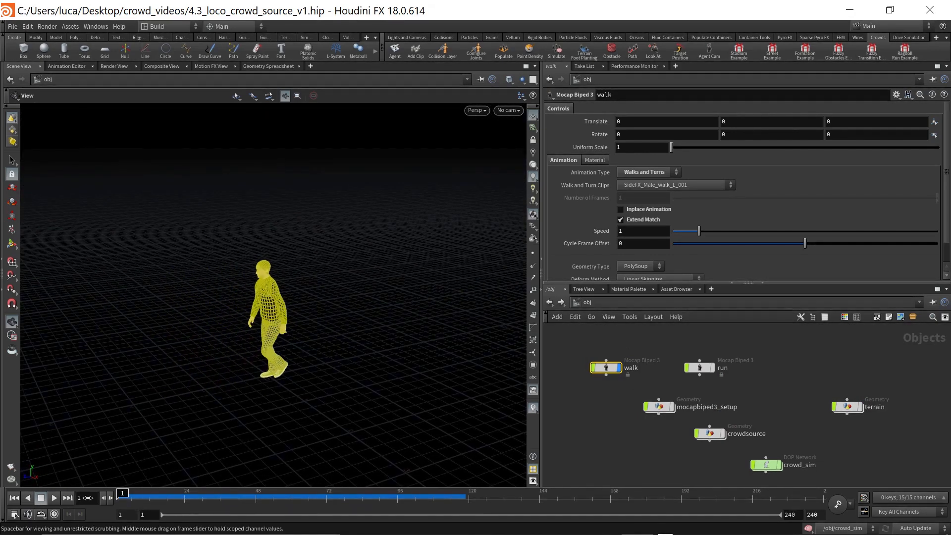
{"action": "left_click", "coordinate": [637, 444]}
{"action": "mouse_move", "coordinate": [218, 370]}
{"action": "right_mouse_down"}
{"action": "mouse_move", "coordinate": [238, 355]}
{"action": "mouse_move", "coordinate": [236, 397]}
{"action": "right_mouse_up"}
{"action": "key", "text": "Right"}
{"action": "key", "text": "Right"}
{"action": "key", "text": "Right"}
{"action": "key", "text": "Right"}
{"action": "key", "text": "Right"}
{"action": "key", "text": "Right"}
{"action": "key", "text": "Right"}
{"action": "key", "text": "Right"}
{"action": "key", "text": "Right"}
{"action": "key", "text": "Right"}
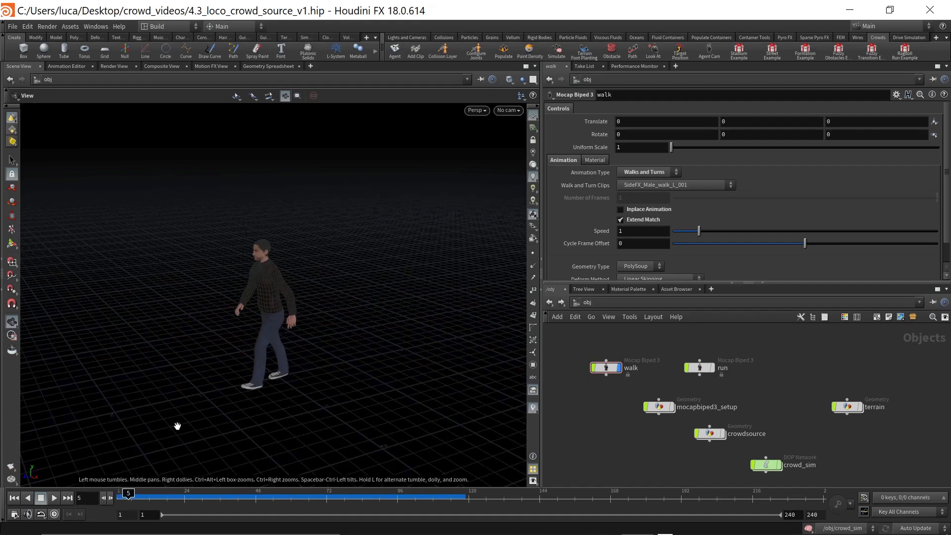
{"action": "key", "text": "Right"}
{"action": "key", "text": "Right"}
{"action": "key", "text": "Right"}
{"action": "key", "text": "Right"}
{"action": "key", "text": "Right"}
{"action": "key", "text": "Right"}
{"action": "key", "text": "Right"}
{"action": "key", "text": "Right"}
{"action": "key", "text": "Right"}
{"action": "key", "text": "Right"}
{"action": "key", "text": "Right"}
{"action": "key", "text": "Right"}
{"action": "key", "text": "Right"}
{"action": "key", "text": "Right"}
{"action": "key", "text": "Right"}
{"action": "key", "text": "Right"}
{"action": "key", "text": "Right"}
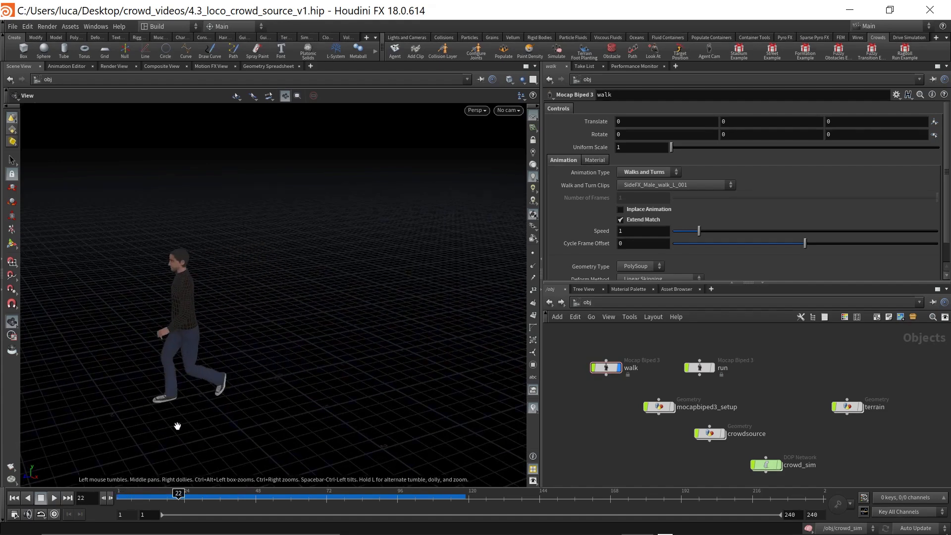
Compare neighbouring frames around 25 and 26 to find where the walk cycle ends.
{"action": "key", "text": "Left"}
{"action": "key", "text": "Left"}
{"action": "key", "text": "Left"}
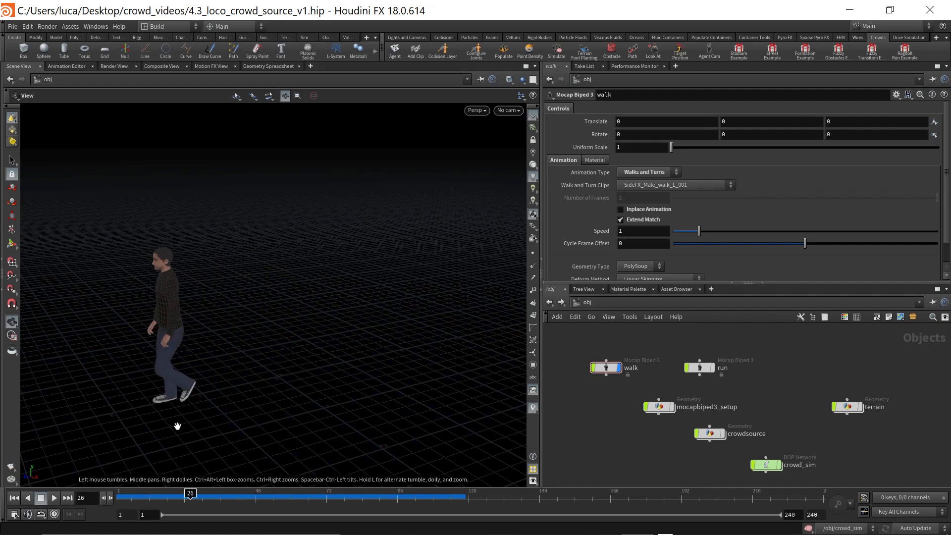
{"action": "key", "text": "Right"}
{"action": "key", "text": "Right"}
{"action": "key", "text": "Left"}
{"action": "key", "text": "Left"}
{"action": "key", "text": "Right"}
{"action": "key", "text": "Left"}
{"action": "key", "text": "Right"}
{"action": "key", "text": "Left"}
{"action": "key", "text": "Right"}
{"action": "key", "text": "Left"}
{"action": "key", "text": "Right"}
{"action": "key", "text": "Left"}
{"action": "key", "text": "Right"}
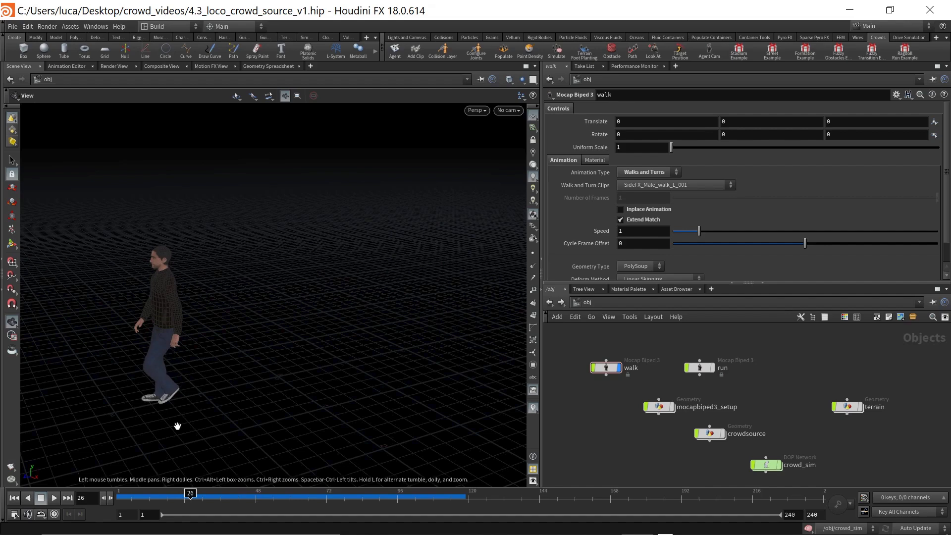
{"action": "key", "text": "Left"}
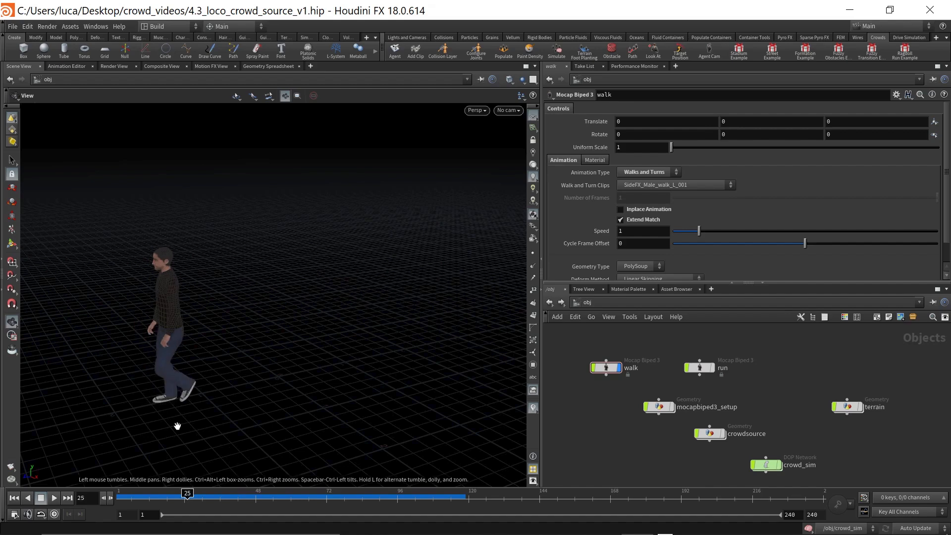
In the load_clips node of mocapbiped3_setup, remove the walk clip's end-frame channel and set the end frame to 26.
{"action": "double_click", "coordinate": [662, 406]}
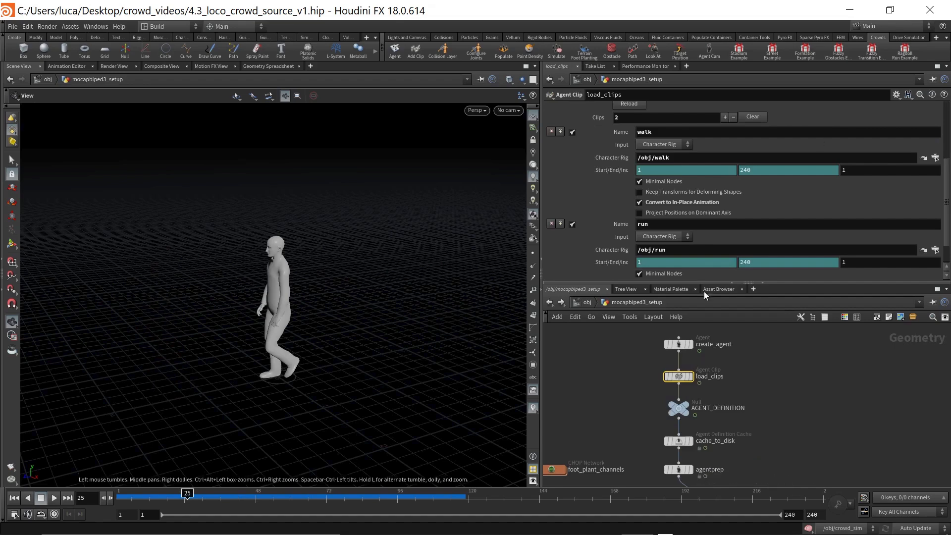
{"action": "right_click", "coordinate": [758, 170]}
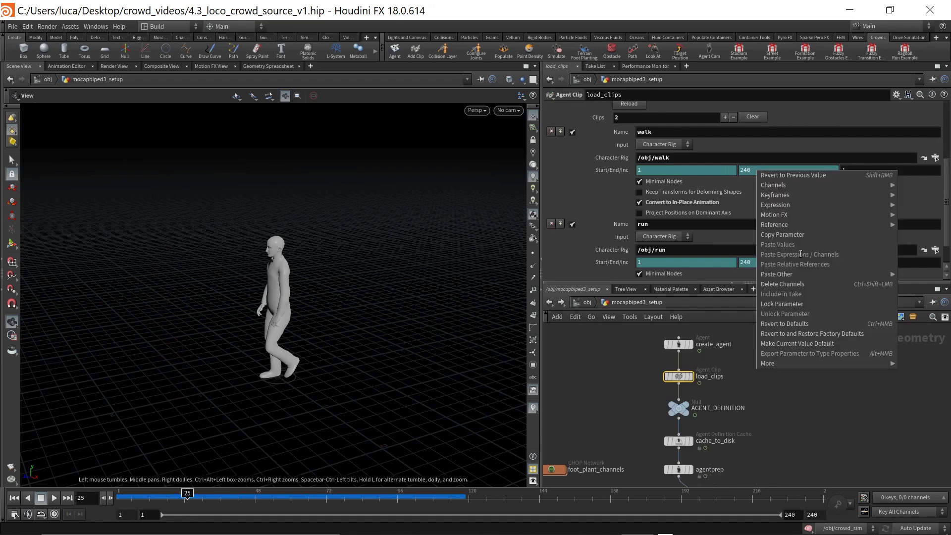
{"action": "left_click", "coordinate": [811, 283]}
{"action": "left_click", "coordinate": [759, 170]}
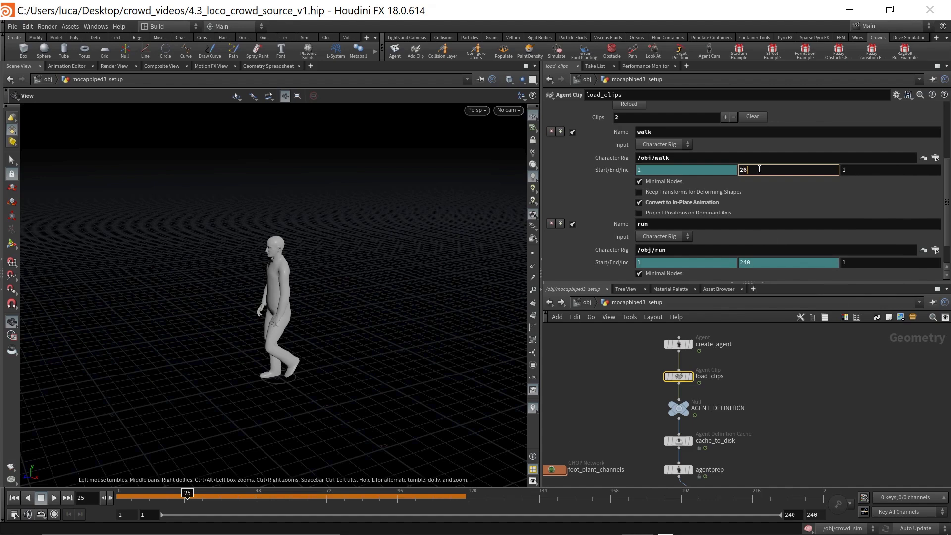
{"action": "key", "text": "Return"}
Return to the object level, display the run biped instead of the walk biped and bring it into view.
{"action": "key", "text": "u"}
{"action": "left_click", "coordinate": [704, 369]}
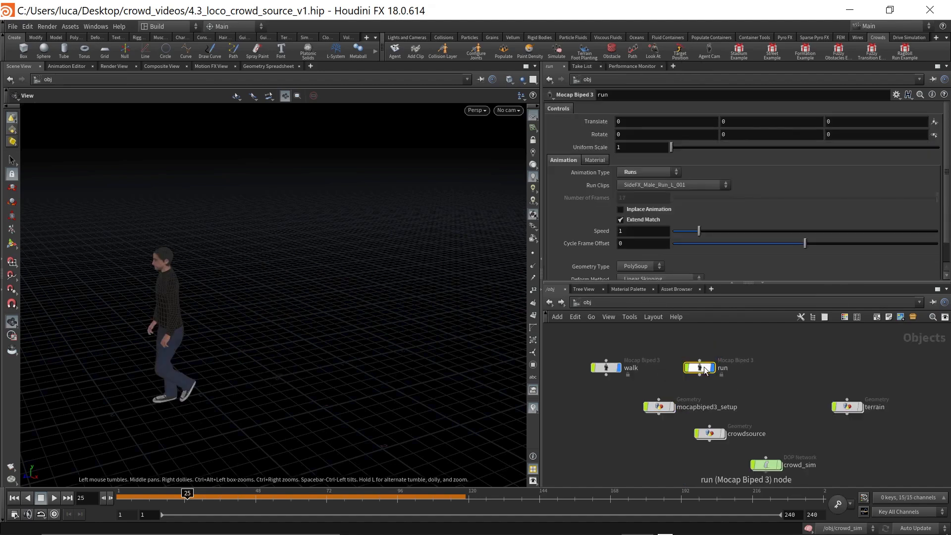
{"action": "left_click_drag", "start_coordinate": [171, 498], "coordinate": [118, 495]}
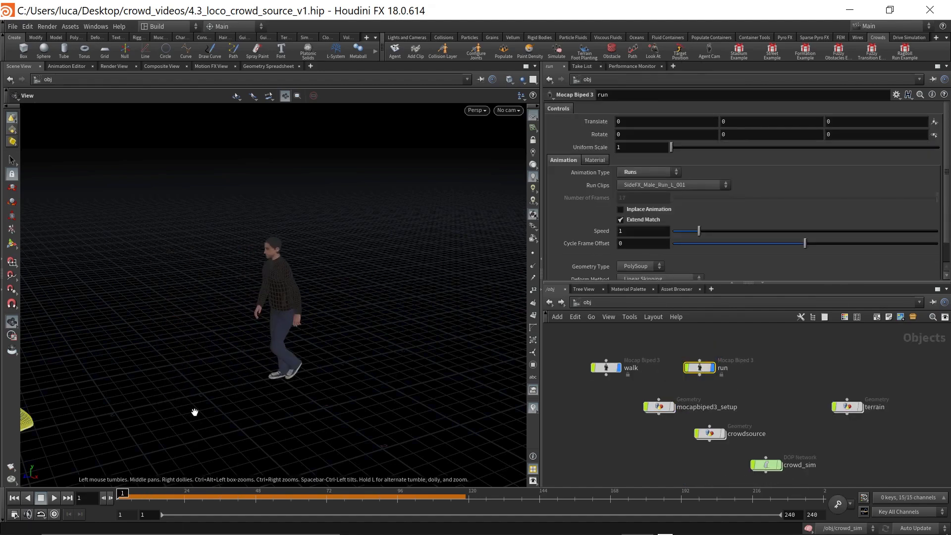
{"action": "key", "text": "Up"}
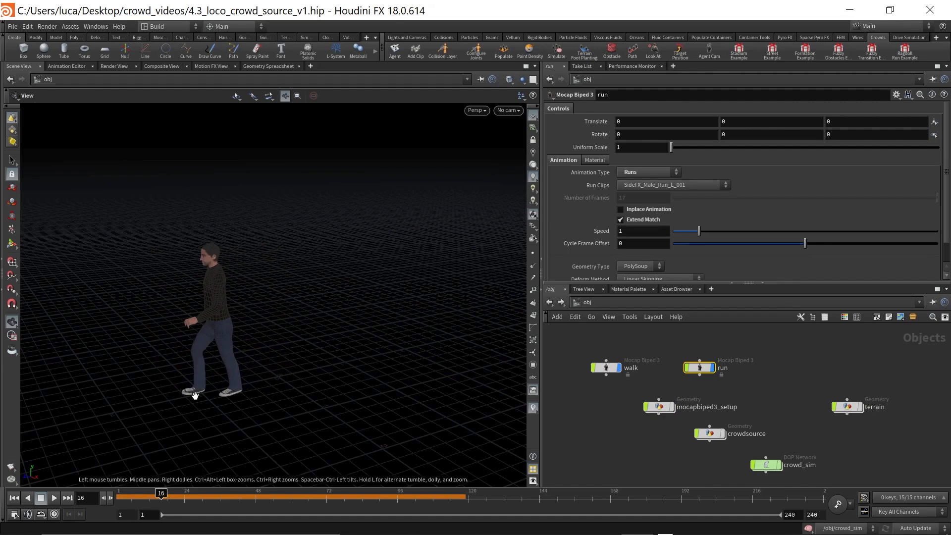
{"action": "left_click", "coordinate": [618, 367]}
{"action": "right_click_drag", "start_coordinate": [370, 321], "coordinate": [176, 362]}
{"action": "middle_click_drag", "start_coordinate": [177, 361], "coordinate": [240, 362]}
Compare the run biped's poses at frames 15 to 17 to find where its cycle ends.
{"action": "key", "text": "Left"}
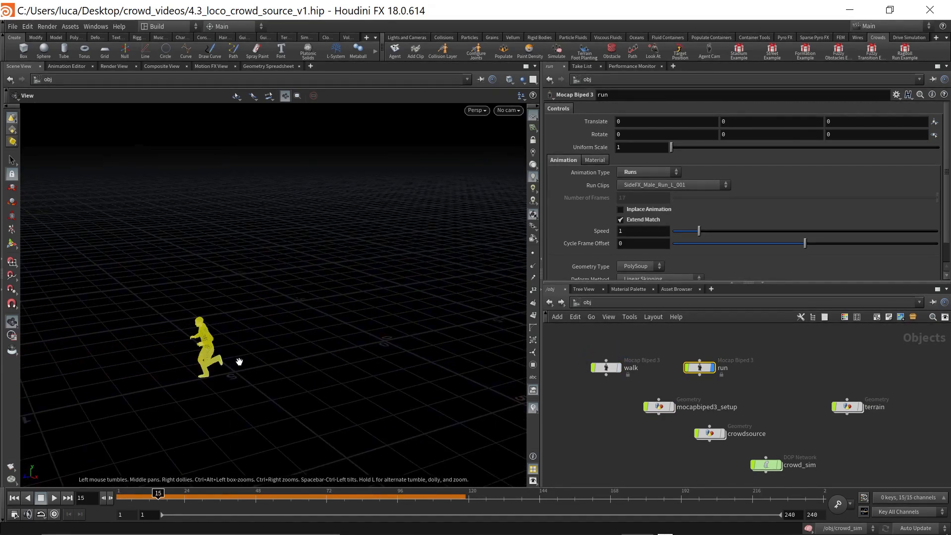
{"action": "key", "text": "Right"}
{"action": "key", "text": "Right"}
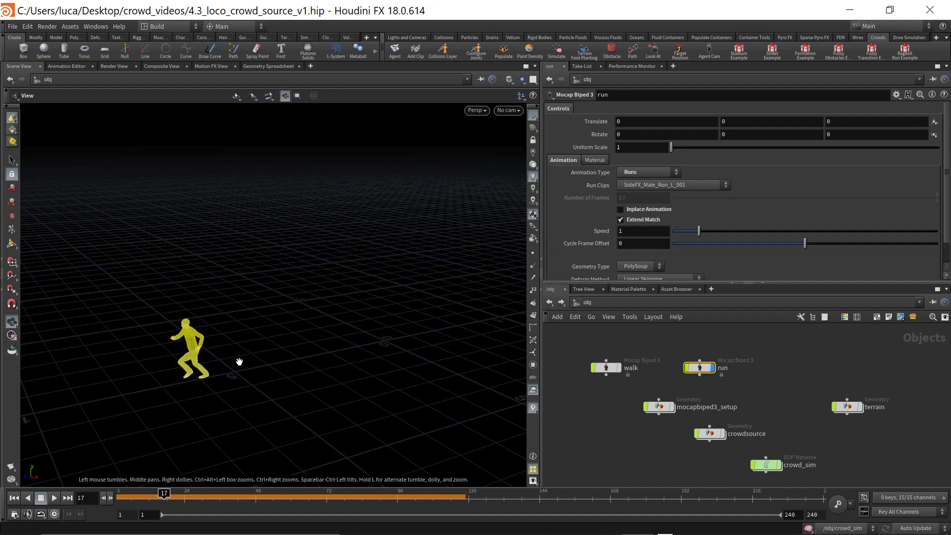
In the load_clips node of mocapbiped3_setup, replace the run clip's end-frame channel with a fixed cycle end frame.
{"action": "double_click", "coordinate": [662, 408]}
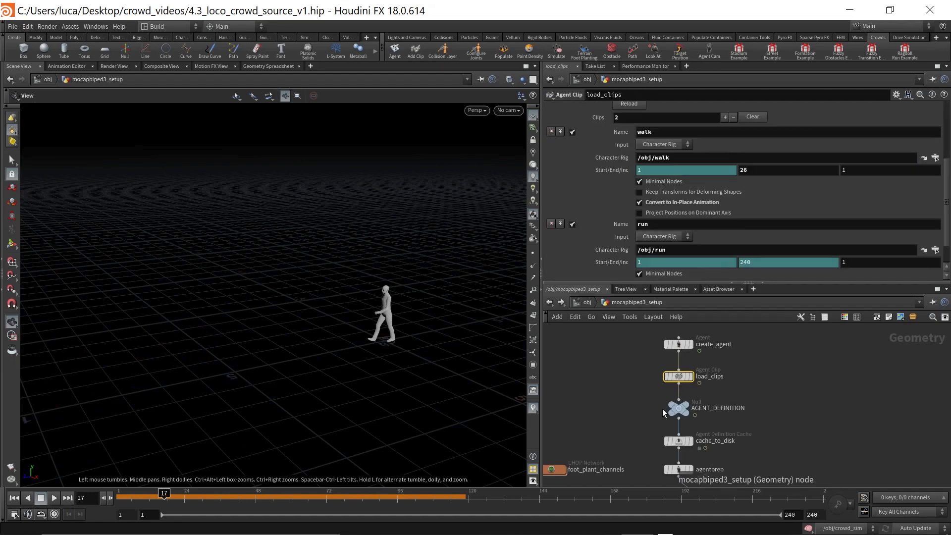
{"action": "right_click", "coordinate": [760, 265]}
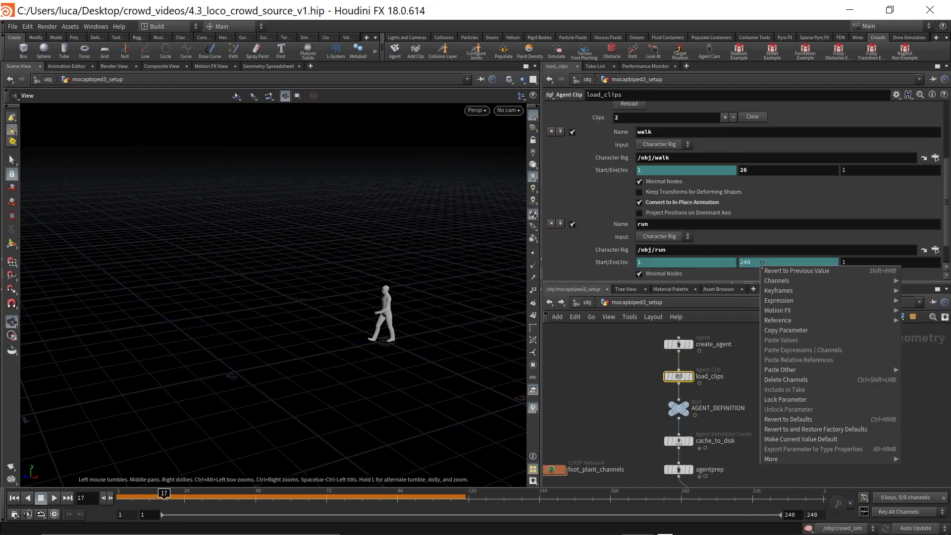
{"action": "left_click", "coordinate": [790, 382]}
{"action": "left_click", "coordinate": [767, 265]}
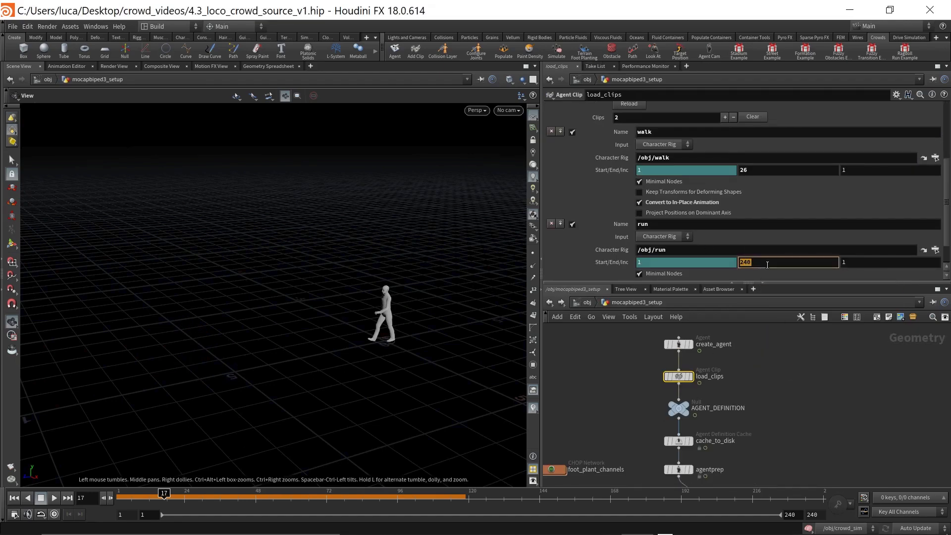
{"action": "key", "text": "Return"}
Rewind to frame 1, return to the object level and reset the simulation of the crowd_sim network.
{"action": "left_click_drag", "start_coordinate": [165, 498], "coordinate": [118, 497]}
{"action": "key", "text": "u"}
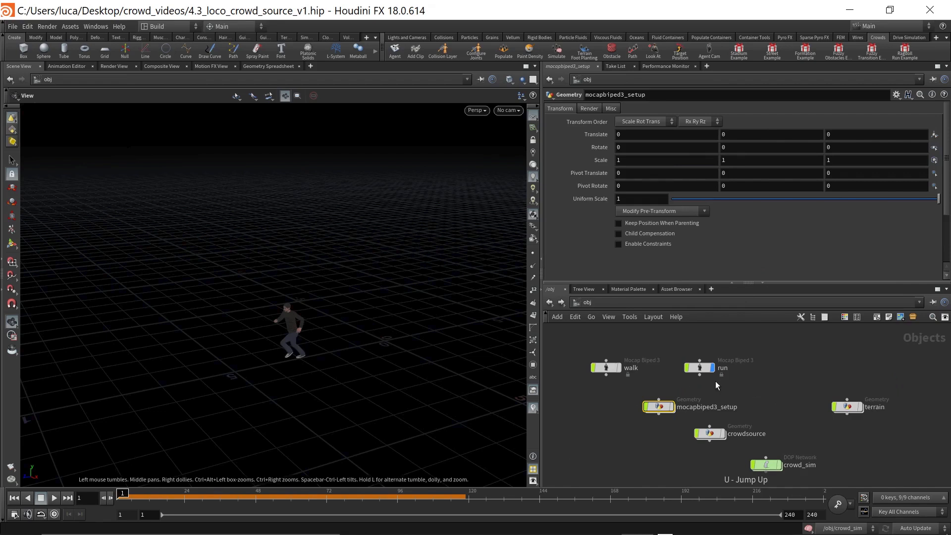
{"action": "mouse_move", "coordinate": [671, 415]}
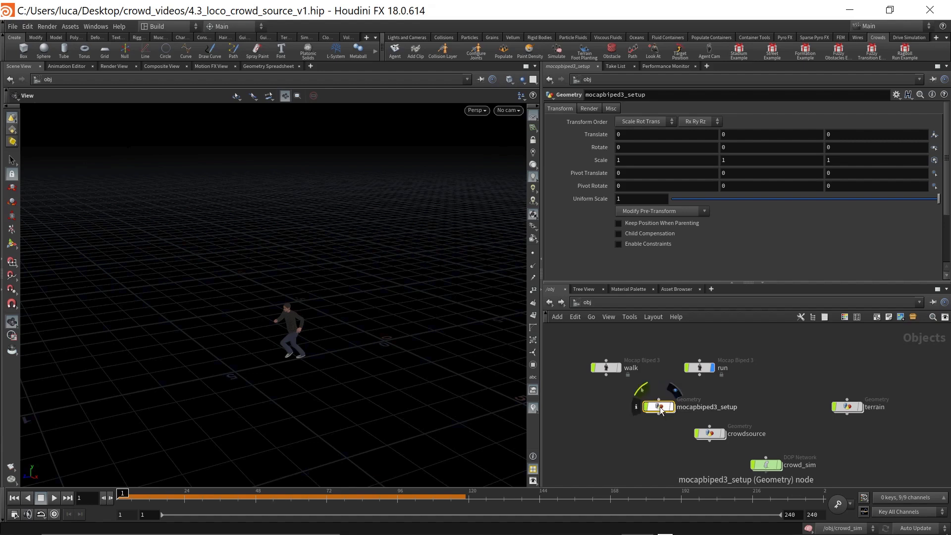
{"action": "middle_click_drag", "start_coordinate": [758, 403], "coordinate": [770, 369]}
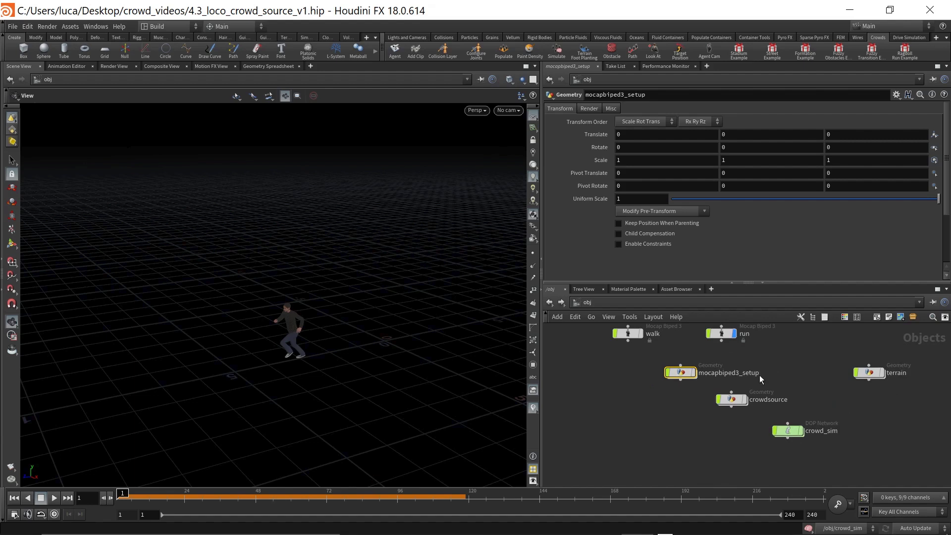
{"action": "middle_click_drag", "start_coordinate": [783, 403], "coordinate": [771, 423]}
{"action": "mouse_move", "coordinate": [661, 396]}
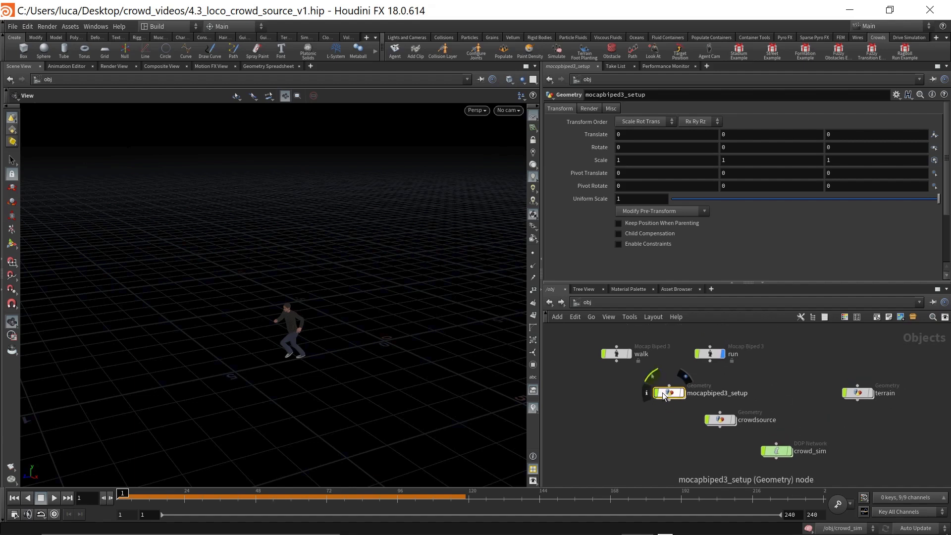
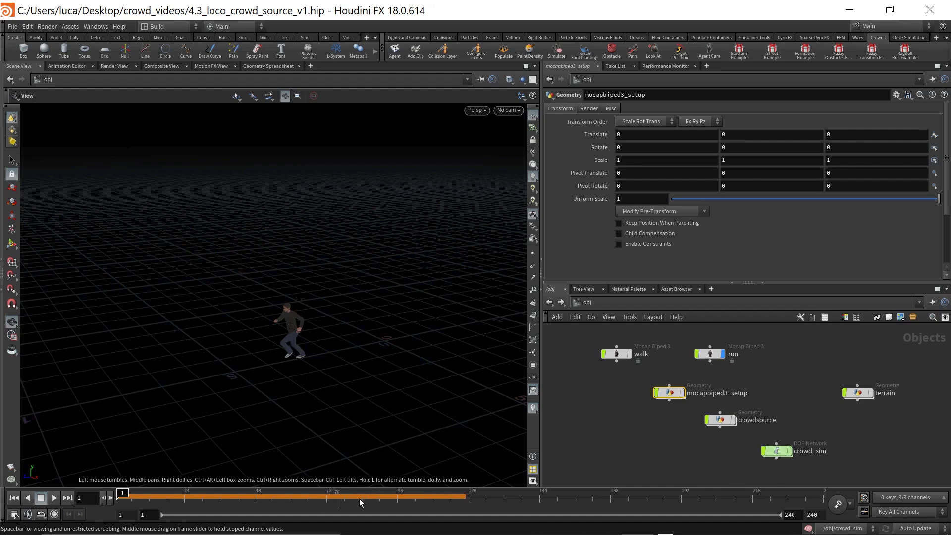
{"action": "left_click", "coordinate": [776, 450]}
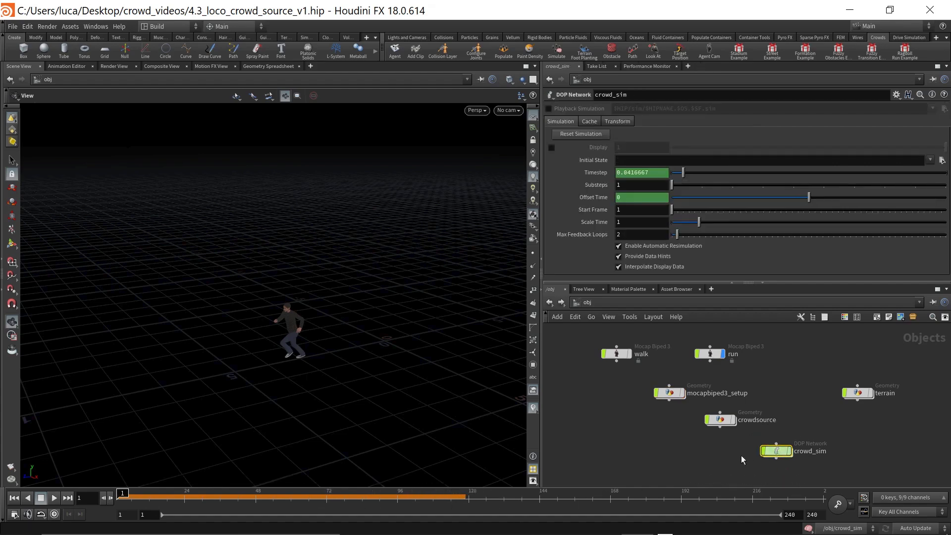
{"action": "left_click", "coordinate": [571, 135]}
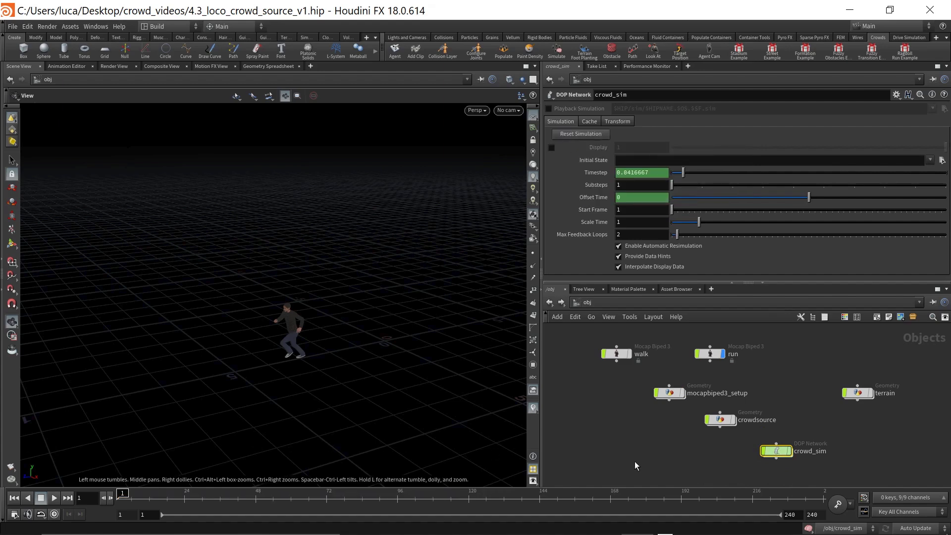
Open the crowd_sim network and play the simulation, framing the walking agents from a low, closer viewpoint.
{"action": "double_click", "coordinate": [777, 451]}
{"action": "left_click_drag", "start_coordinate": [322, 354], "coordinate": [282, 334]}
{"action": "left_click_drag", "start_coordinate": [344, 334], "coordinate": [294, 333]}
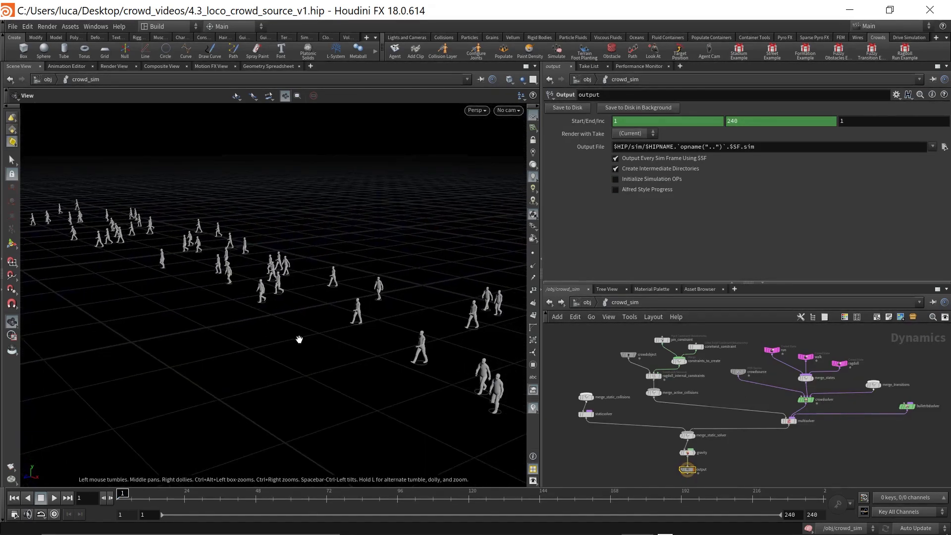
{"action": "key", "text": "Up"}
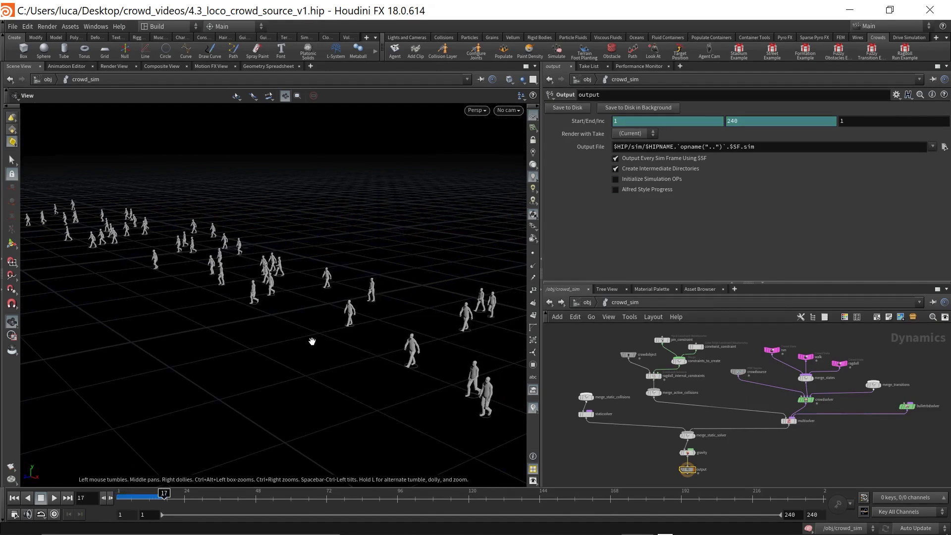
{"action": "left_click_drag", "start_coordinate": [311, 341], "coordinate": [303, 270]}
{"action": "middle_click_drag", "start_coordinate": [302, 341], "coordinate": [299, 341]}
Step back and forth through the first 25 or so frames to examine how the agents' walk cycle loops.
{"action": "key", "text": "Left"}
{"action": "key", "text": "Left"}
{"action": "key", "text": "Left"}
{"action": "key", "text": "Left"}
{"action": "key", "text": "Left"}
{"action": "key", "text": "Left"}
{"action": "key", "text": "Left"}
{"action": "key", "text": "Left"}
{"action": "key", "text": "Left"}
{"action": "key", "text": "Left"}
{"action": "key", "text": "Left"}
{"action": "key", "text": "Left"}
{"action": "key", "text": "Left"}
{"action": "key", "text": "Left"}
{"action": "key", "text": "Left"}
{"action": "key", "text": "Left"}
{"action": "key", "text": "Left"}
{"action": "key", "text": "Left"}
{"action": "key", "text": "Left"}
{"action": "key", "text": "Left"}
{"action": "key", "text": "Left"}
{"action": "key", "text": "Left"}
{"action": "key", "text": "Left"}
{"action": "key", "text": "Left"}
{"action": "key", "text": "Right"}
{"action": "key", "text": "Right"}
{"action": "key", "text": "Right"}
{"action": "key", "text": "Right"}
{"action": "key", "text": "Right"}
{"action": "key", "text": "Right"}
{"action": "key", "text": "Right"}
{"action": "key", "text": "Right"}
{"action": "key", "text": "Right"}
{"action": "key", "text": "Right"}
{"action": "key", "text": "Right"}
{"action": "key", "text": "Right"}
{"action": "key", "text": "Right"}
{"action": "key", "text": "Right"}
{"action": "key", "text": "Right"}
{"action": "key", "text": "Right"}
{"action": "key", "text": "Right"}
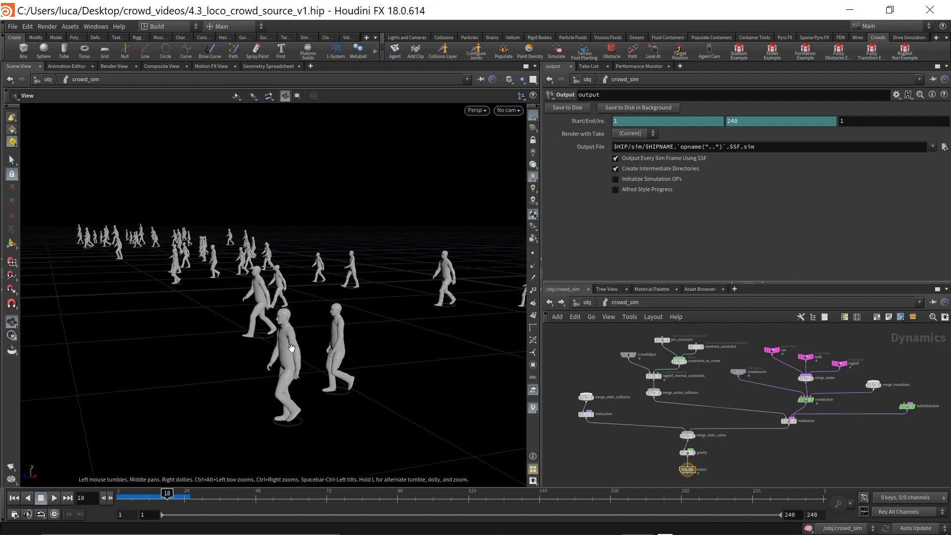
{"action": "key", "text": "Left"}
{"action": "key", "text": "Left"}
{"action": "key", "text": "Left"}
{"action": "key", "text": "Left"}
{"action": "key", "text": "Right"}
{"action": "key", "text": "Right"}
{"action": "key", "text": "Right"}
{"action": "key", "text": "Right"}
{"action": "key", "text": "Right"}
{"action": "key", "text": "Right"}
{"action": "key", "text": "Right"}
{"action": "key", "text": "Right"}
{"action": "key", "text": "Right"}
{"action": "key", "text": "Right"}
{"action": "key", "text": "Right"}
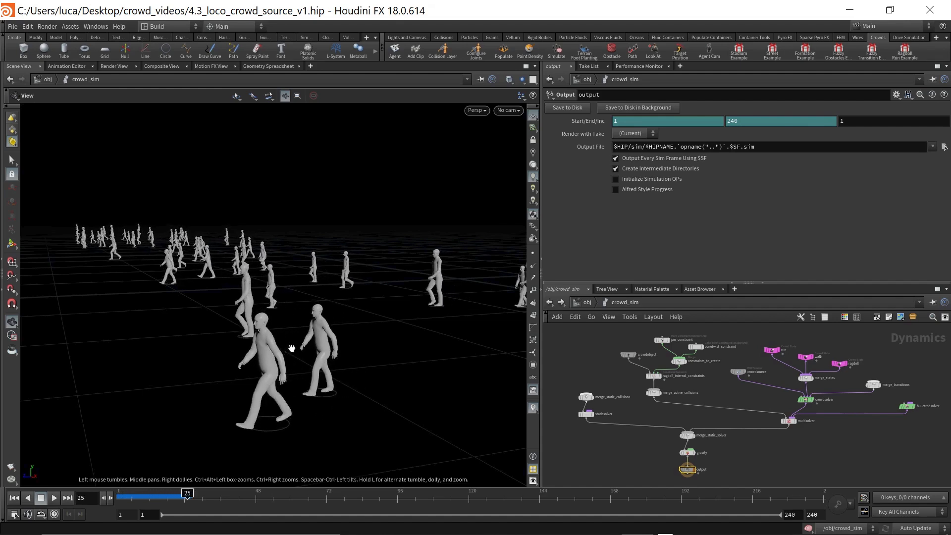
{"action": "key", "text": "Left"}
{"action": "key", "text": "Left"}
{"action": "key", "text": "Left"}
{"action": "key", "text": "Left"}
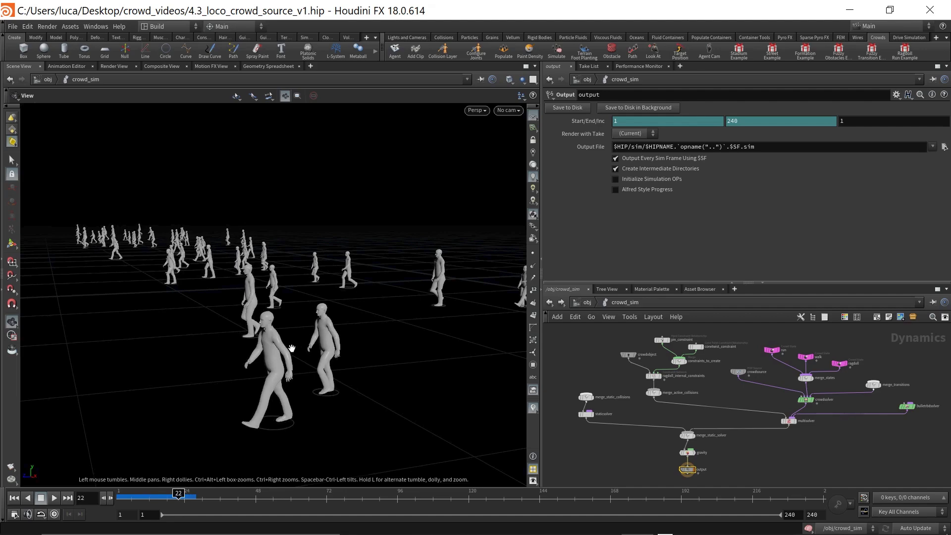
Rewind to frame 1 and replay the crowd_sim simulation from a ground-level view of the agents, ending back at frame 1.
{"action": "key", "text": "ctrl+Up"}
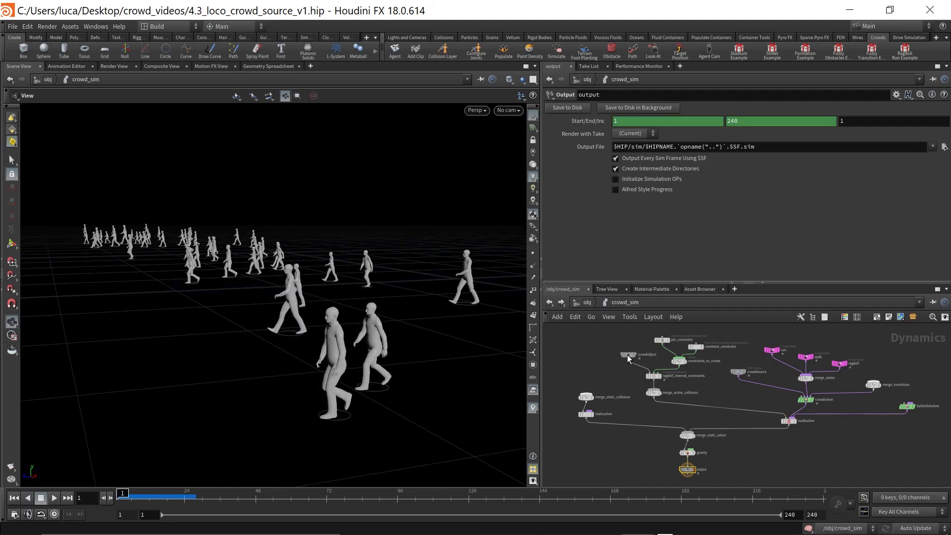
{"action": "scroll", "coordinate": [289, 340], "scroll_direction": "down", "scroll_amount": 4}
{"action": "left_click_drag", "start_coordinate": [300, 321], "coordinate": [326, 323]}
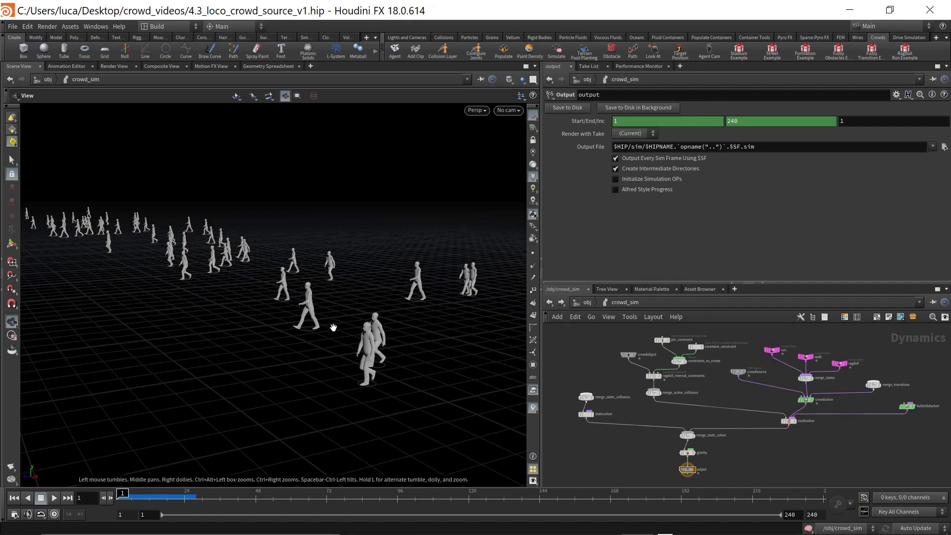
{"action": "key", "text": "u"}
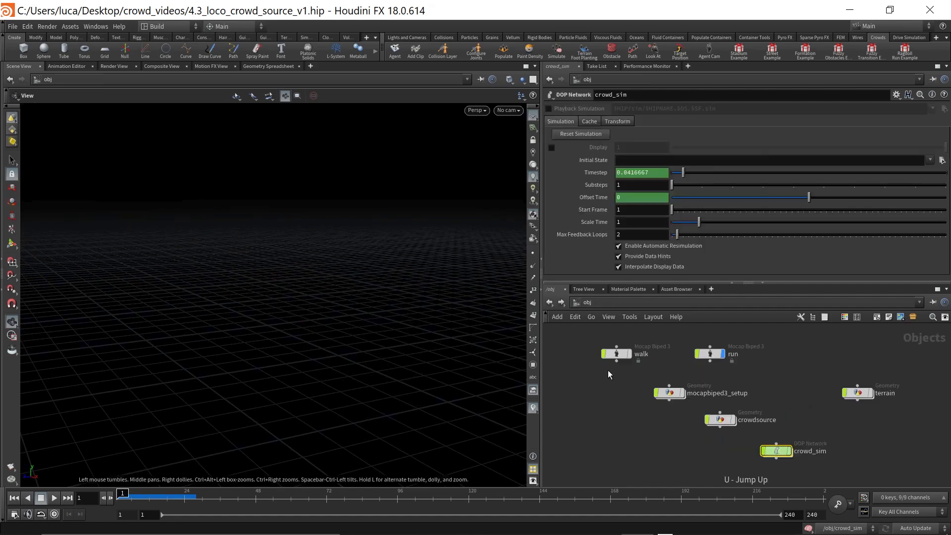
{"action": "double_click", "coordinate": [773, 450]}
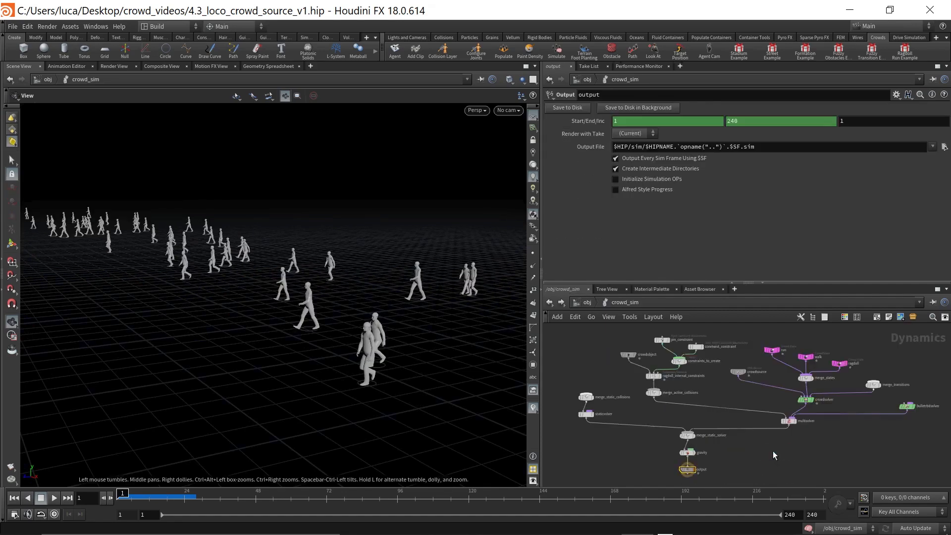
{"action": "left_click_drag", "start_coordinate": [401, 427], "coordinate": [335, 382]}
{"action": "left_click_drag", "start_coordinate": [446, 377], "coordinate": [346, 358]}
{"action": "mouse_move", "coordinate": [260, 341]}
{"action": "left_mouse_down"}
{"action": "mouse_move", "coordinate": [257, 333]}
{"action": "mouse_move", "coordinate": [248, 342]}
{"action": "left_mouse_up"}
{"action": "left_click_drag", "start_coordinate": [146, 499], "coordinate": [113, 493]}
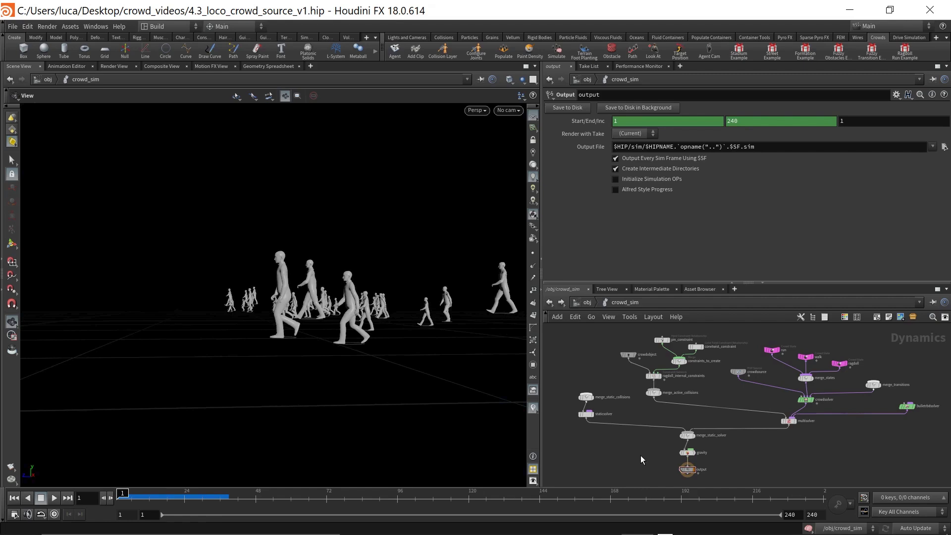
Return to the object level, hide the run biped, display crowd_sim and frame the whole crowd.
{"action": "key", "text": "u"}
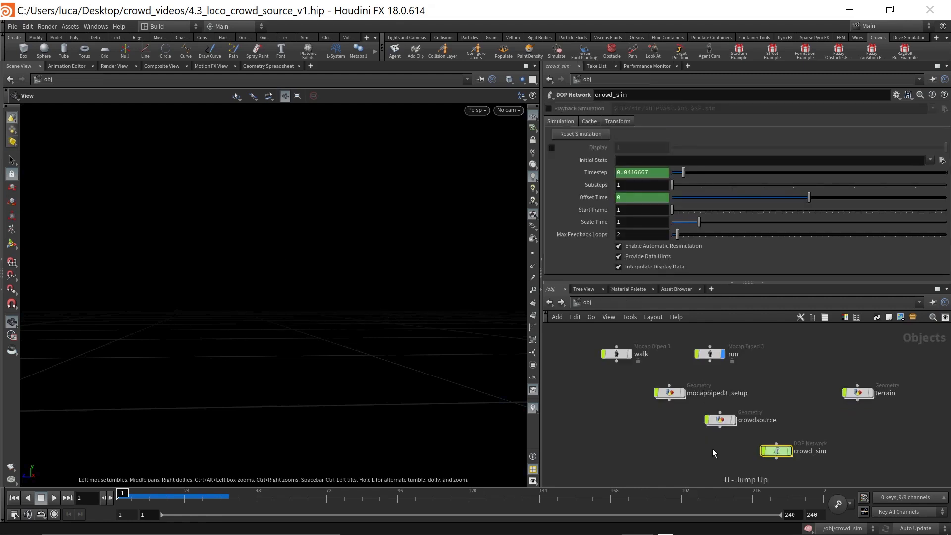
{"action": "mouse_move", "coordinate": [791, 459]}
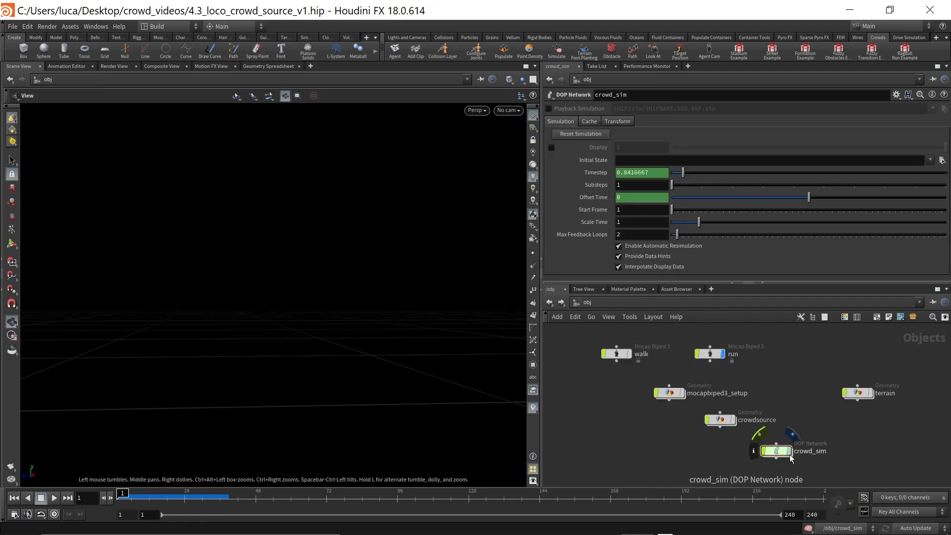
{"action": "left_click", "coordinate": [723, 354]}
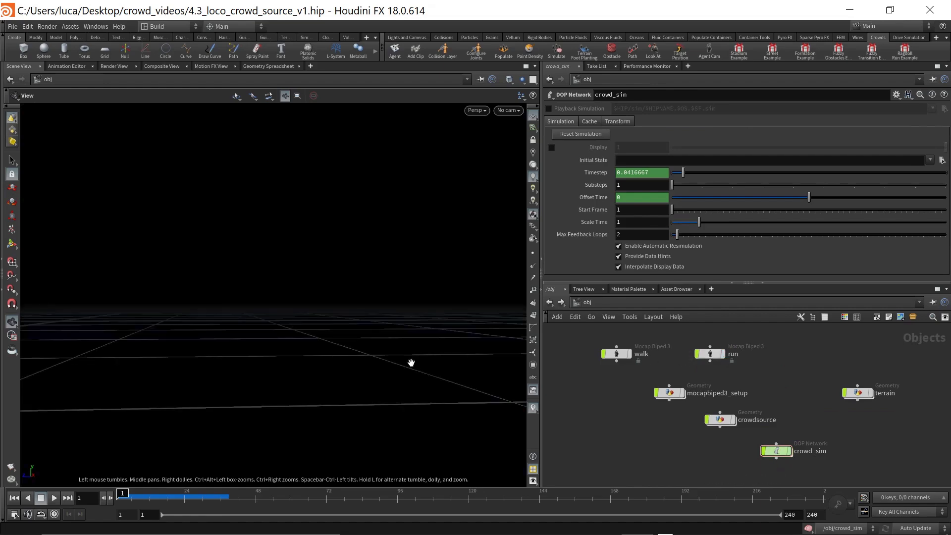
{"action": "left_click", "coordinate": [789, 451]}
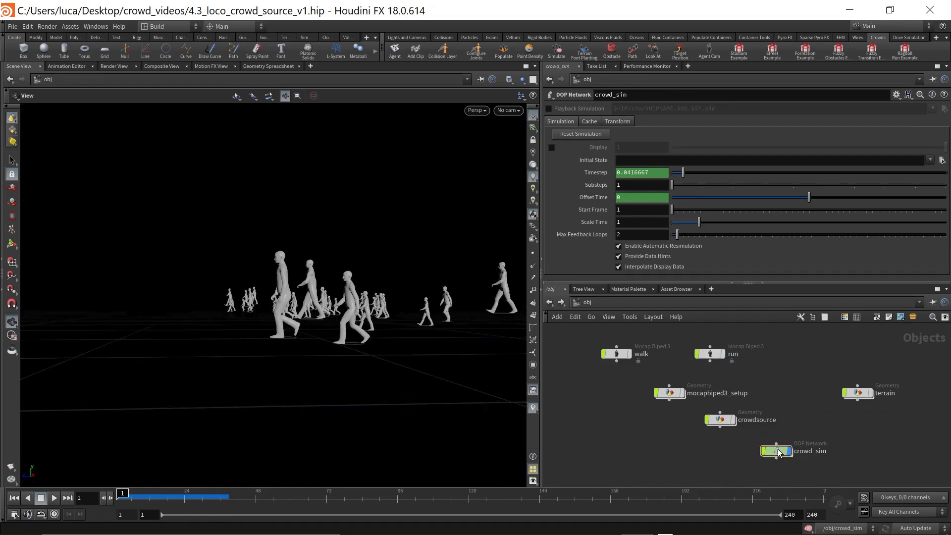
{"action": "key", "text": "g"}
{"action": "left_click_drag", "start_coordinate": [286, 350], "coordinate": [310, 314]}
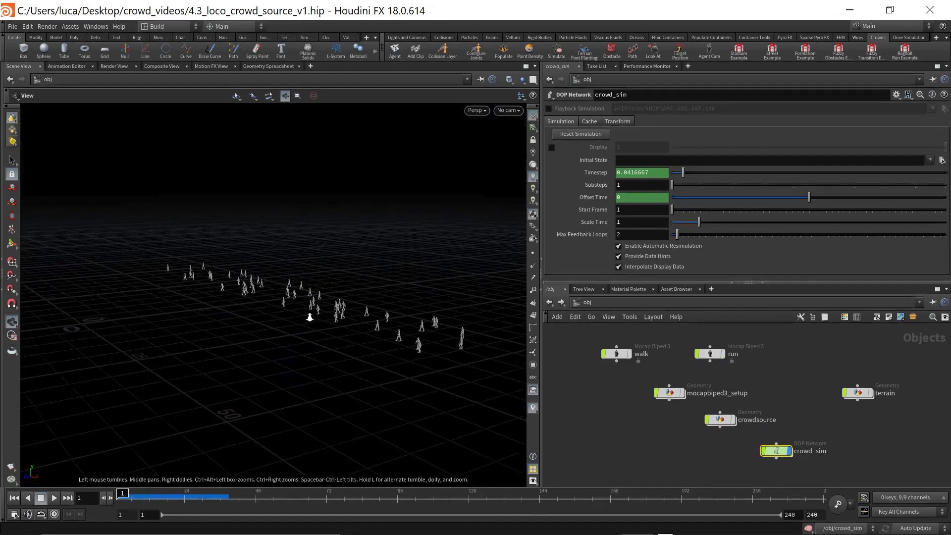
Display the terrain object together with the crowd, select it and view the agents' feet from near ground level.
{"action": "left_click", "coordinate": [870, 393]}
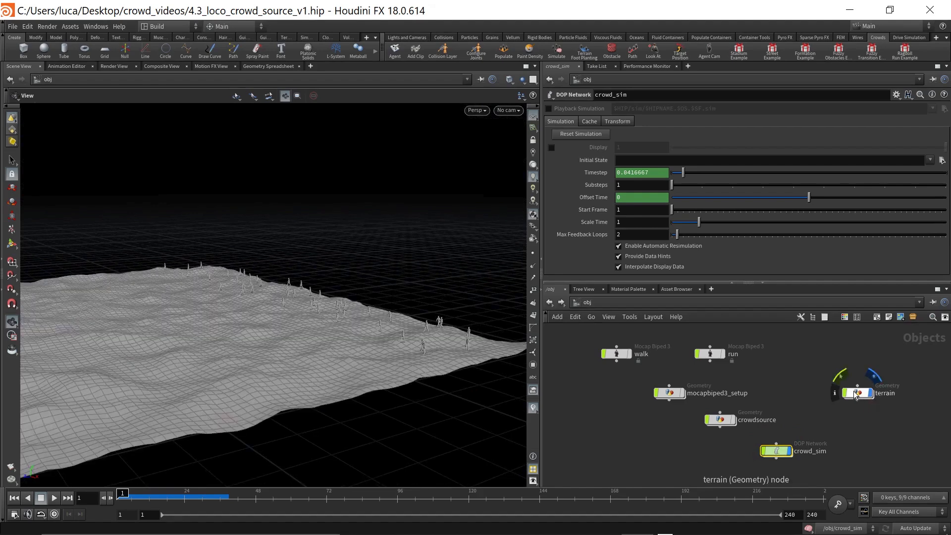
{"action": "left_click", "coordinate": [851, 397]}
{"action": "left_click_drag", "start_coordinate": [408, 396], "coordinate": [267, 283]}
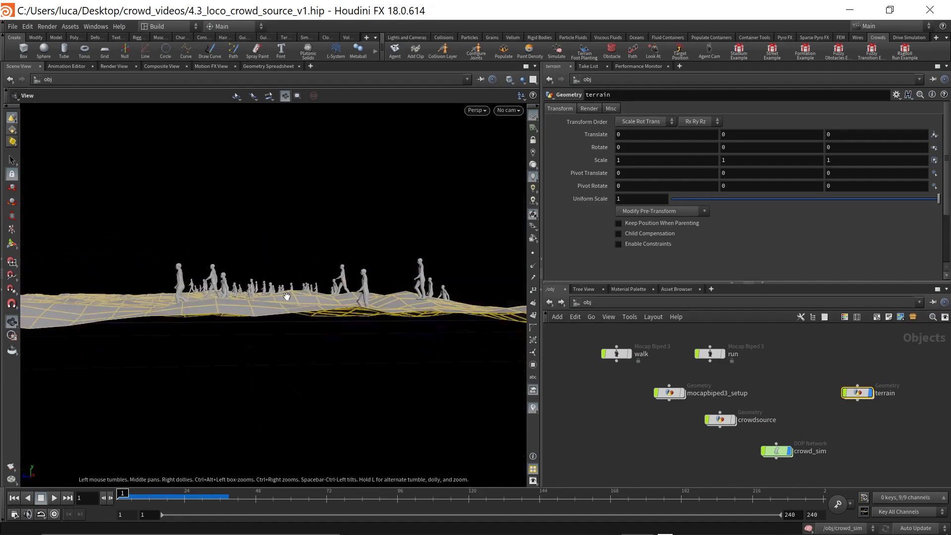
{"action": "right_click_drag", "start_coordinate": [267, 282], "coordinate": [257, 295]}
{"action": "left_click_drag", "start_coordinate": [187, 304], "coordinate": [188, 312]}
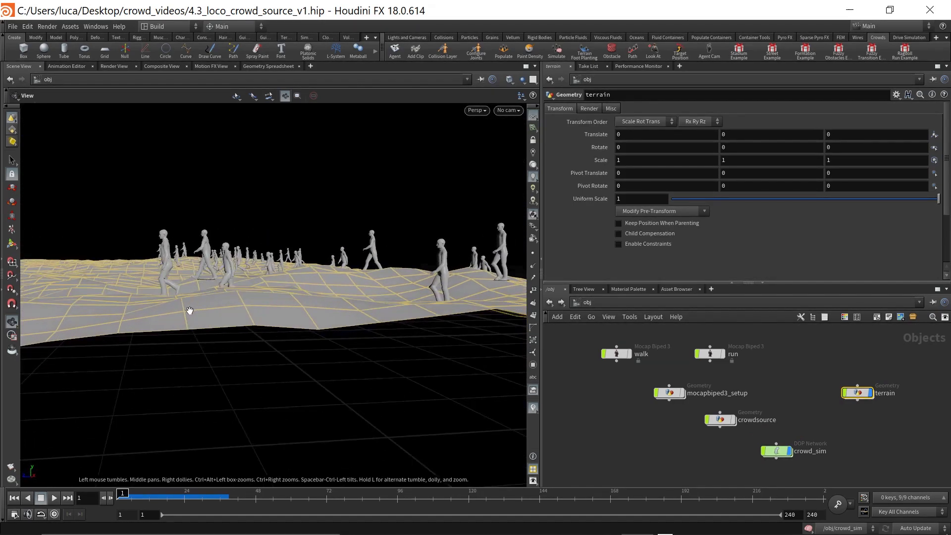
{"action": "middle_click_drag", "start_coordinate": [189, 312], "coordinate": [229, 345]}
Step forward to frame 32, examine the agents' feet against the uneven terrain up close, and return to frame 1.
{"action": "key", "text": "Right"}
{"action": "key", "text": "Right"}
{"action": "key", "text": "Right"}
{"action": "key", "text": "Right"}
{"action": "key", "text": "Right"}
{"action": "key", "text": "Right"}
{"action": "key", "text": "Right"}
{"action": "key", "text": "Right"}
{"action": "key", "text": "Right"}
{"action": "key", "text": "Right"}
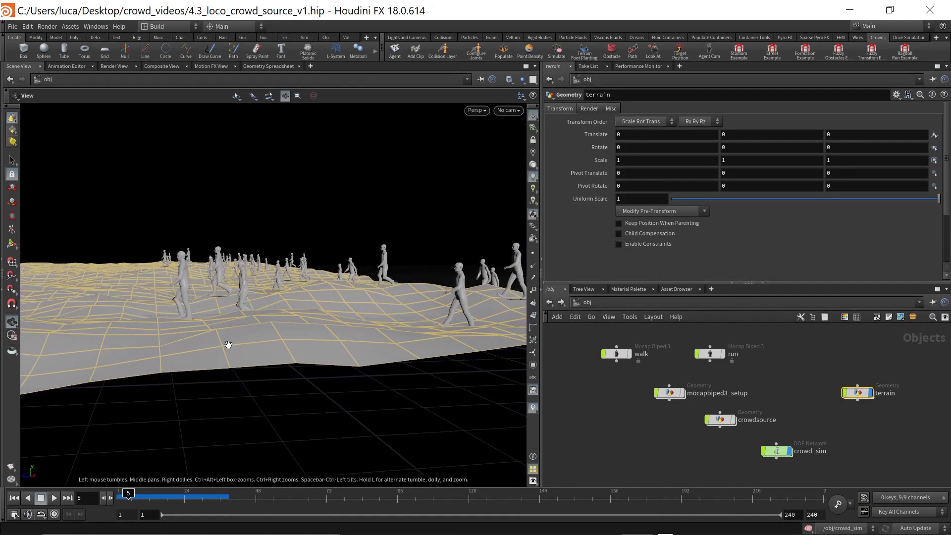
{"action": "key", "text": "Right"}
{"action": "key", "text": "Right"}
{"action": "key", "text": "Right"}
{"action": "key", "text": "Right"}
{"action": "key", "text": "Right"}
{"action": "key", "text": "Right"}
{"action": "key", "text": "Right"}
{"action": "key", "text": "Right"}
{"action": "key", "text": "Right"}
{"action": "key", "text": "Right"}
{"action": "key", "text": "Right"}
{"action": "key", "text": "Right"}
{"action": "key", "text": "Right"}
{"action": "key", "text": "Right"}
{"action": "key", "text": "Right"}
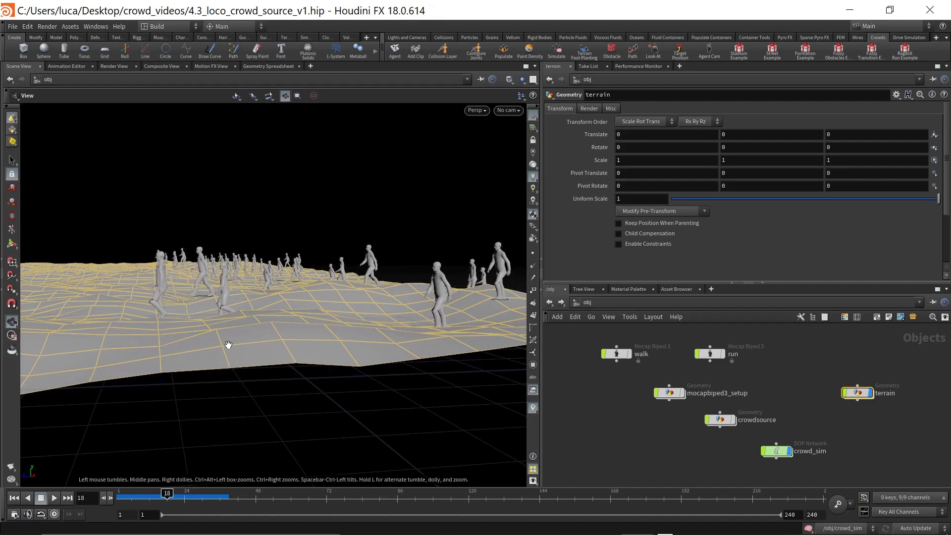
{"action": "key", "text": "Right"}
{"action": "key", "text": "Right"}
{"action": "key", "text": "Right"}
{"action": "key", "text": "Right"}
{"action": "key", "text": "Right"}
{"action": "key", "text": "Right"}
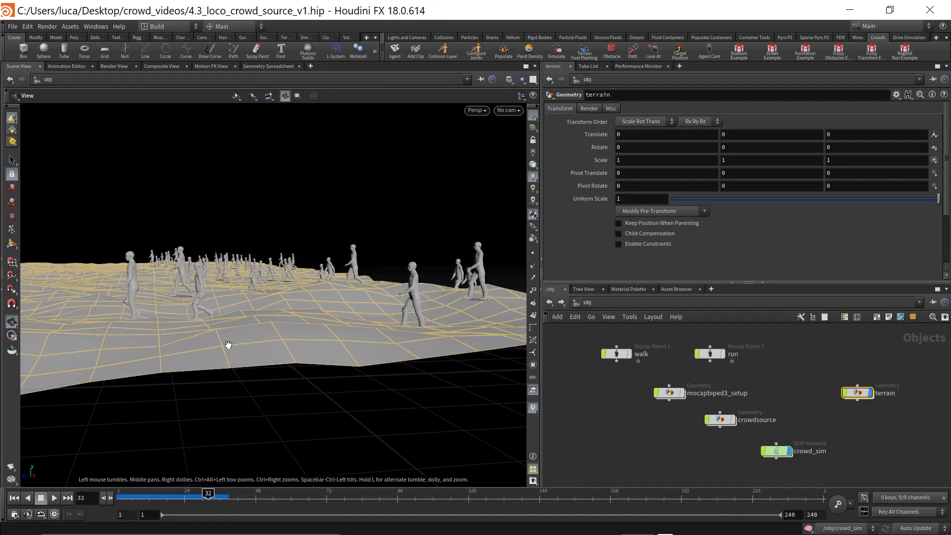
{"action": "scroll", "coordinate": [189, 300], "scroll_direction": "up", "scroll_amount": 5}
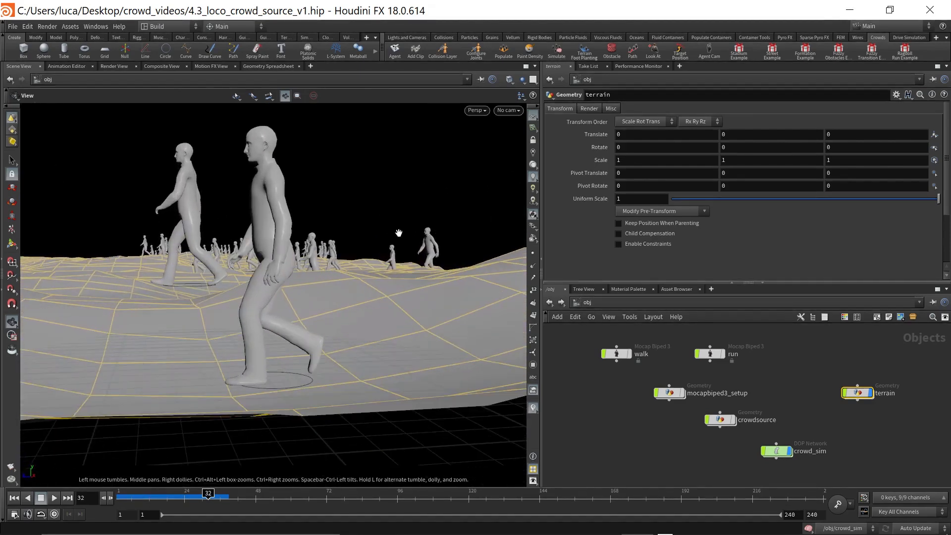
{"action": "scroll", "coordinate": [201, 301], "scroll_direction": "up", "scroll_amount": 2}
{"action": "scroll", "coordinate": [201, 302], "scroll_direction": "down", "scroll_amount": 4}
{"action": "left_click_drag", "start_coordinate": [123, 362], "coordinate": [194, 319]}
{"action": "left_click_drag", "start_coordinate": [165, 499], "coordinate": [120, 496]}
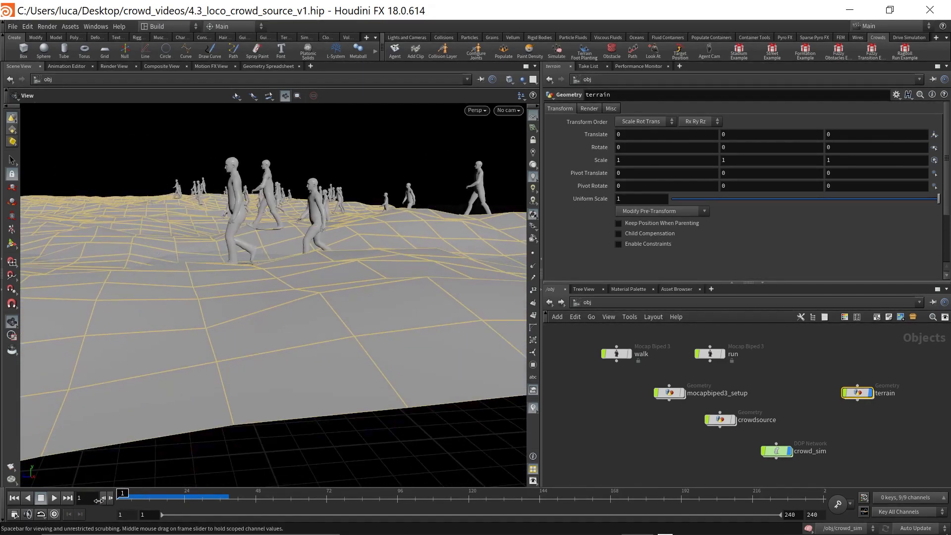
{"action": "scroll", "coordinate": [289, 309], "scroll_direction": "down", "scroll_amount": 1}
{"action": "middle_click_drag", "start_coordinate": [289, 309], "coordinate": [252, 333]}
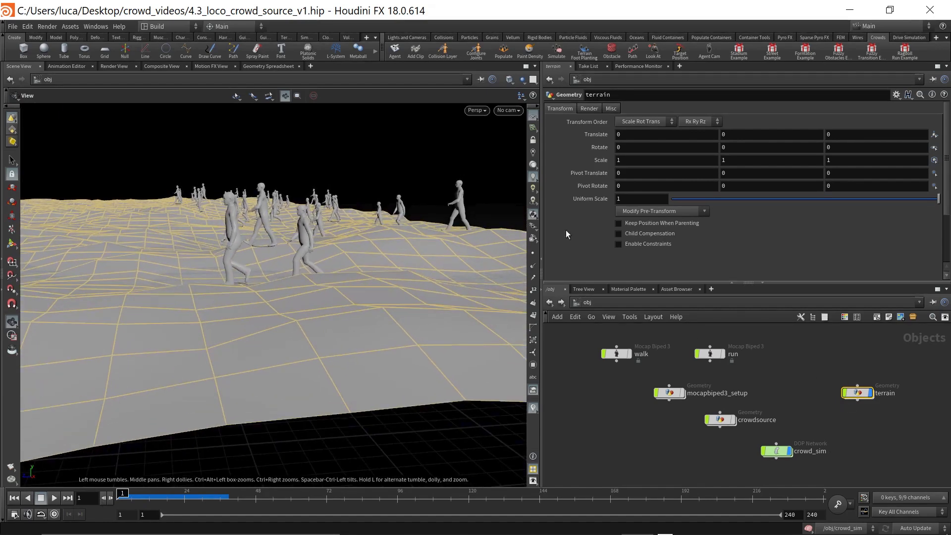
Apply Terrain Foot Planting with the selected terrain and inspect the terrain node it adds inside crowd_sim.
{"action": "left_click", "coordinate": [587, 56]}
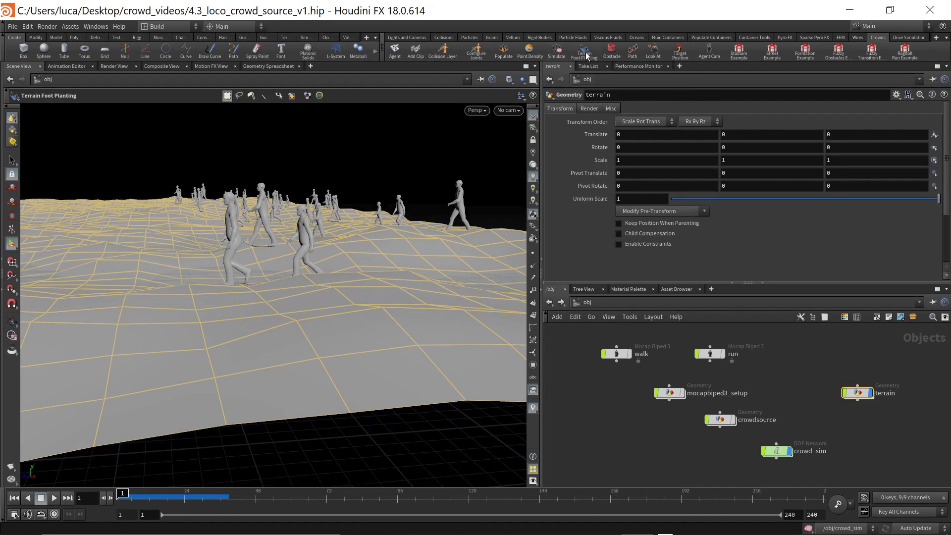
{"action": "key", "text": "Return"}
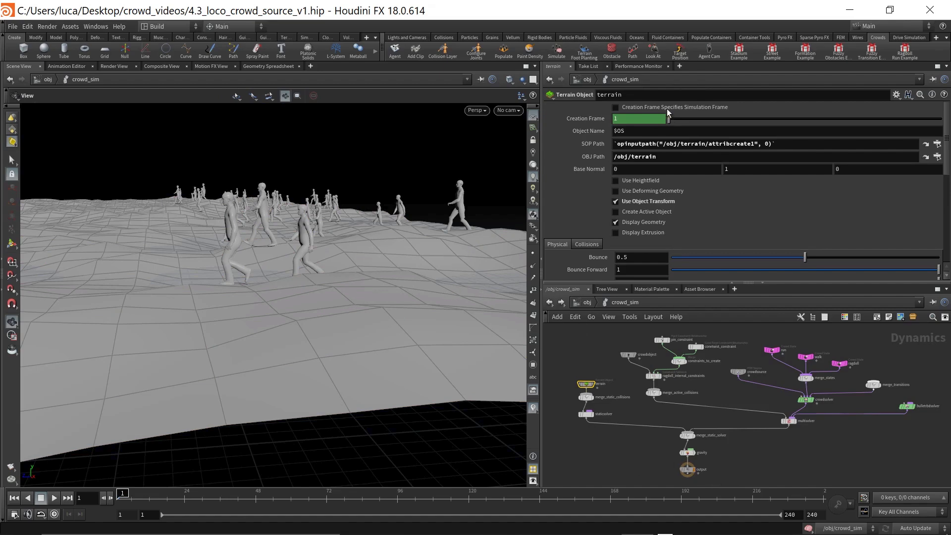
{"action": "scroll", "coordinate": [594, 381], "scroll_direction": "up", "scroll_amount": 3}
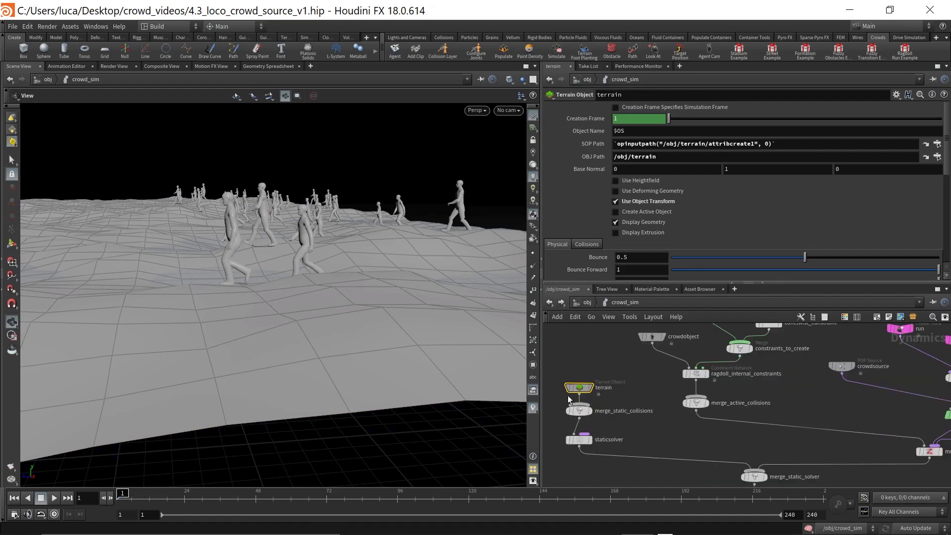
Return to the object level, nudge the crowd_sim node slightly lower in the network and view the crowd on the terrain.
{"action": "left_click", "coordinate": [551, 302]}
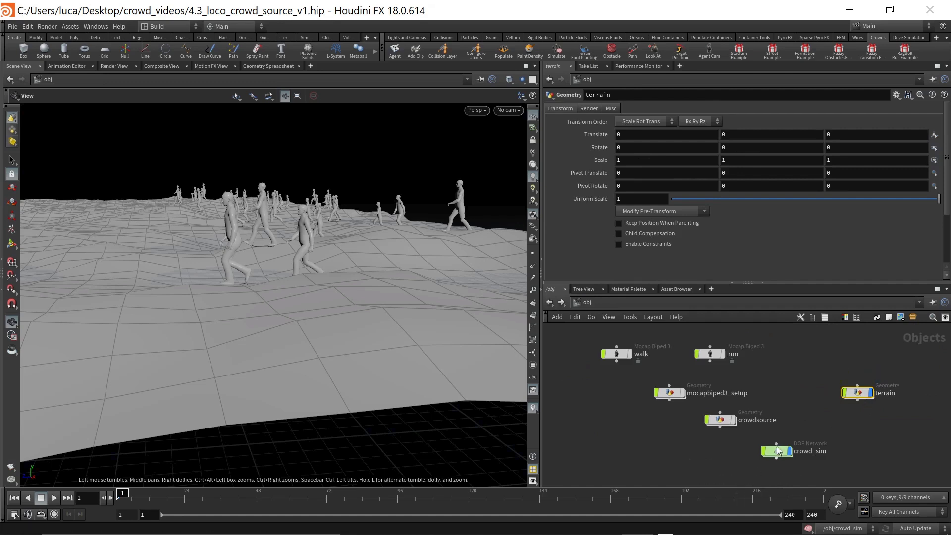
{"action": "left_click_drag", "start_coordinate": [778, 453], "coordinate": [778, 462]}
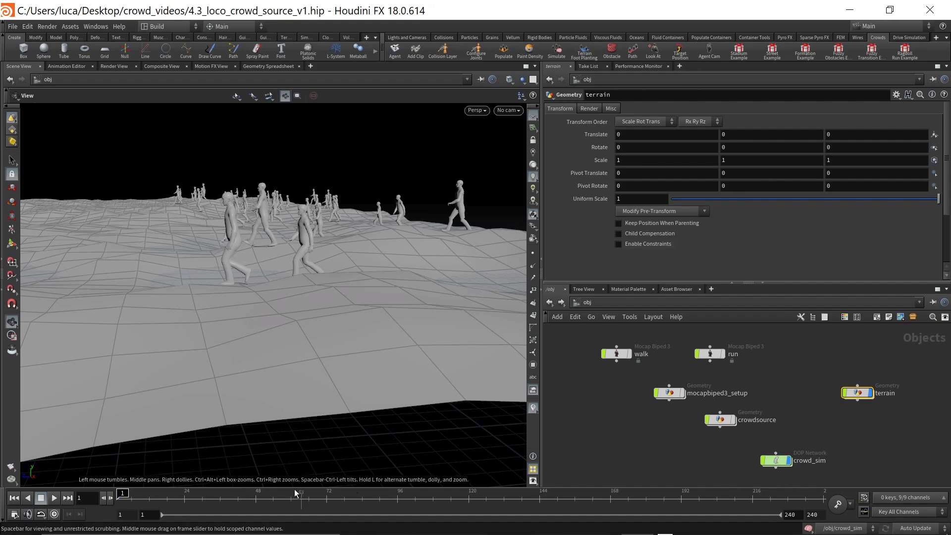
{"action": "mouse_move", "coordinate": [768, 468]}
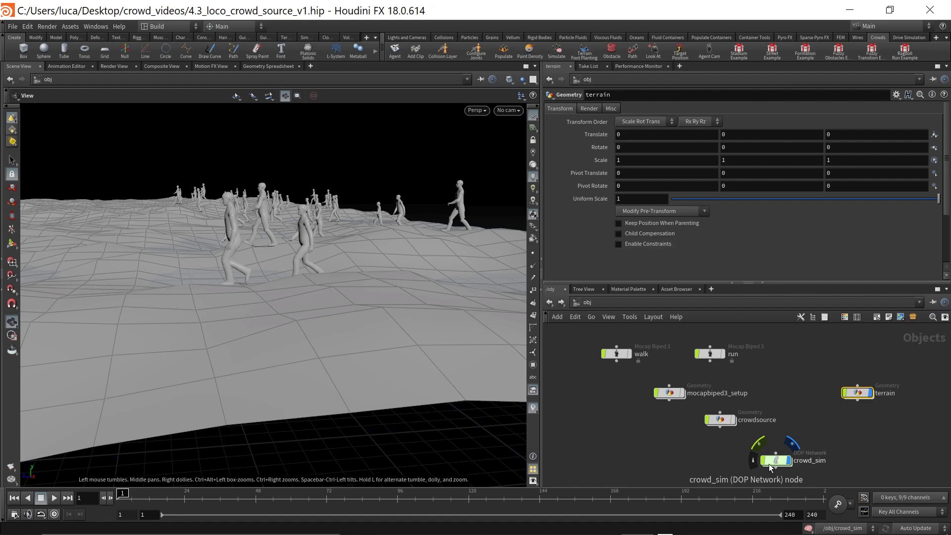
{"action": "right_click_drag", "start_coordinate": [337, 284], "coordinate": [253, 293]}
{"action": "left_click_drag", "start_coordinate": [253, 292], "coordinate": [253, 314]}
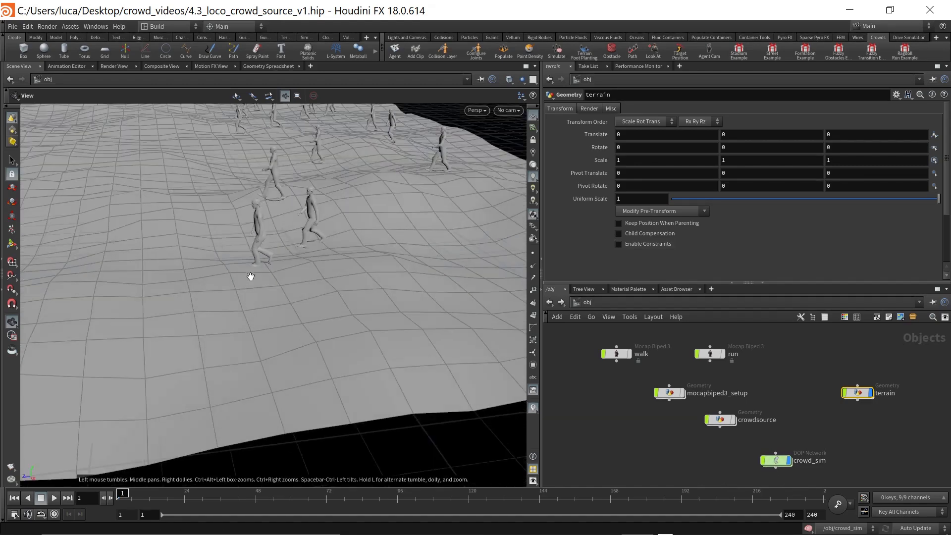
{"action": "middle_click_drag", "start_coordinate": [249, 283], "coordinate": [287, 401]}
{"action": "left_click_drag", "start_coordinate": [286, 402], "coordinate": [288, 363]}
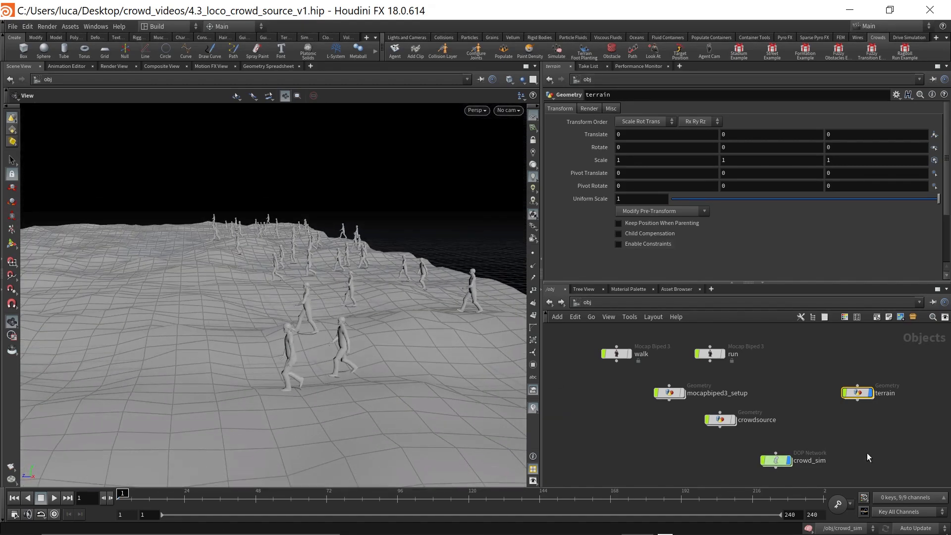
Open the crowd_sim network, play the simulation to check the agents' foot contact with the terrain, and rewind to frame 1.
{"action": "double_click", "coordinate": [773, 461]}
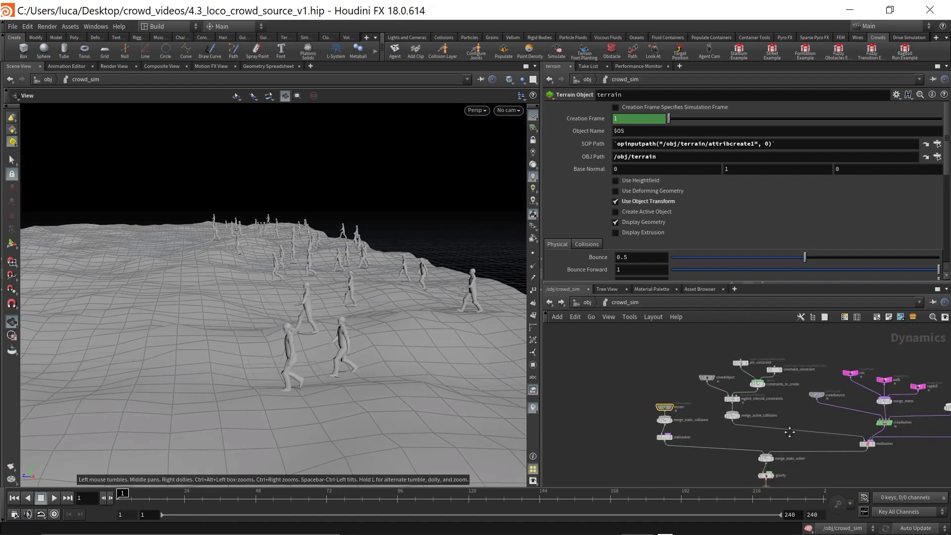
{"action": "right_click_drag", "start_coordinate": [349, 393], "coordinate": [405, 347]}
{"action": "left_click_drag", "start_coordinate": [405, 346], "coordinate": [403, 333]}
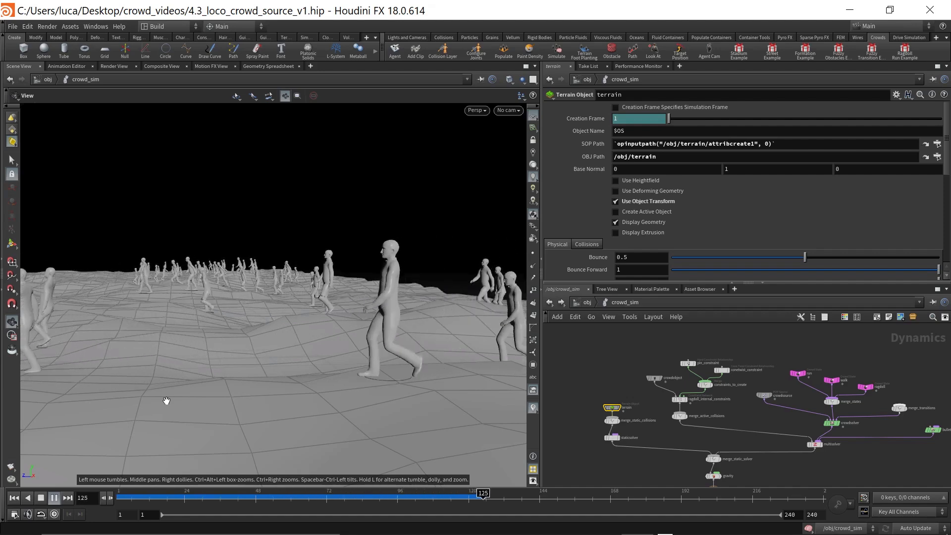
{"action": "key", "text": "Up"}
{"action": "key", "text": "Left"}
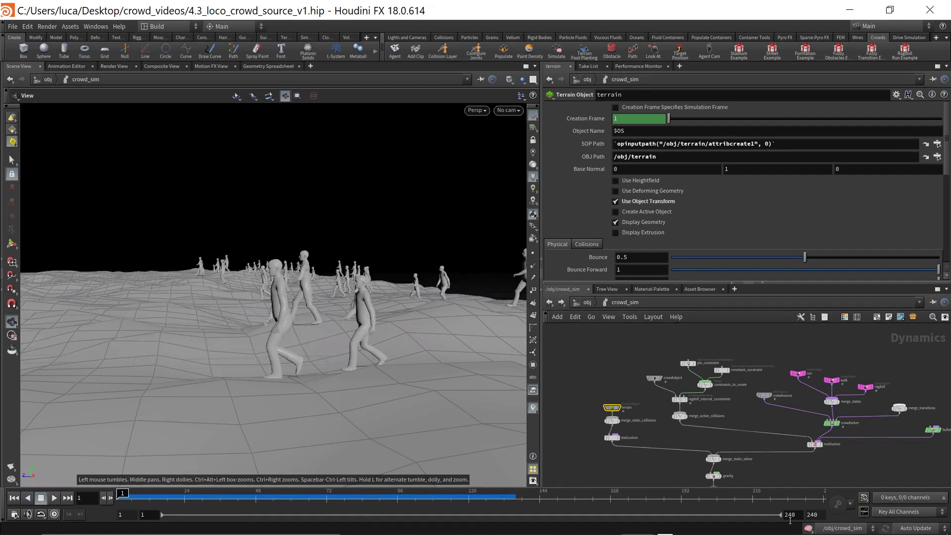
Enlarge the parameter pane, select the crowdsolver node in crowd_sim and show its Terrain settings.
{"action": "middle_click_drag", "start_coordinate": [874, 427], "coordinate": [829, 394]}
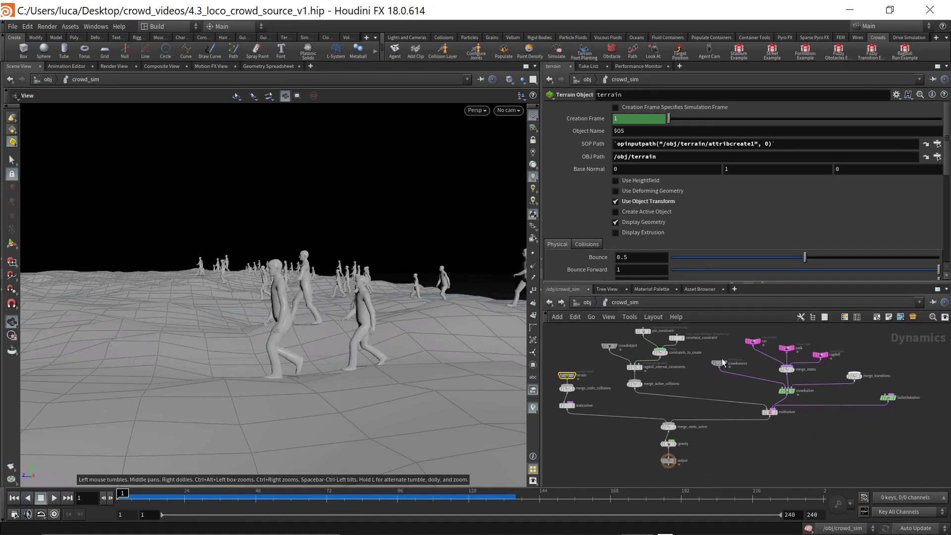
{"action": "left_click_drag", "start_coordinate": [541, 355], "coordinate": [516, 355]}
{"action": "scroll", "coordinate": [811, 399], "scroll_direction": "up", "scroll_amount": 2}
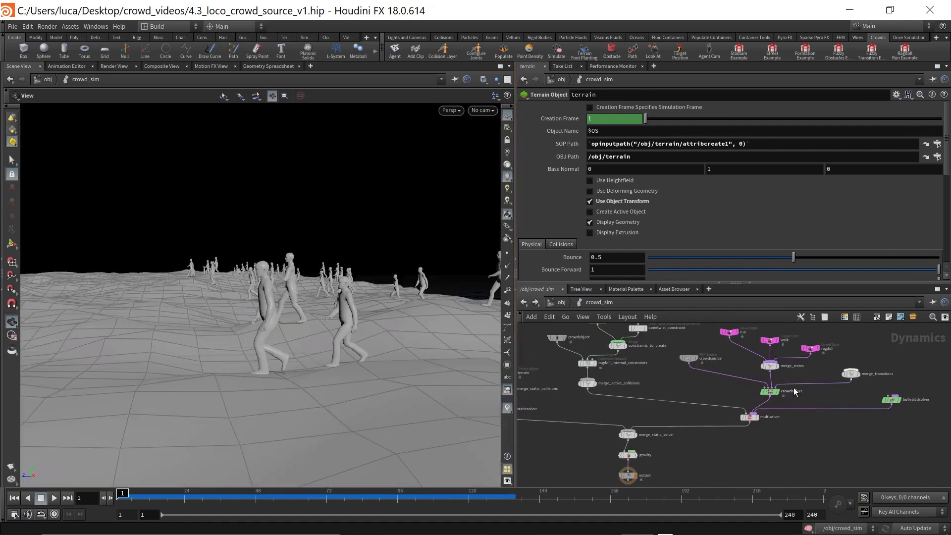
{"action": "middle_click_drag", "start_coordinate": [811, 396], "coordinate": [862, 416]}
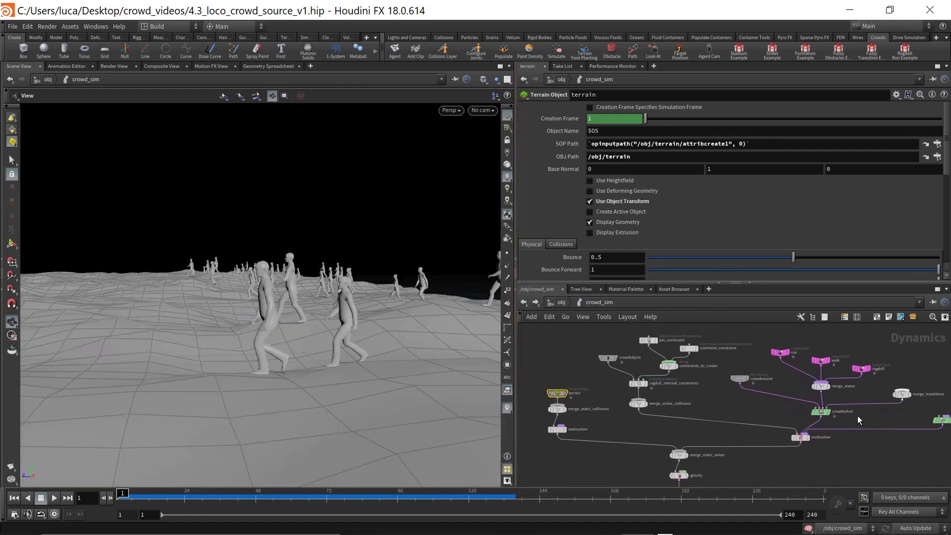
{"action": "left_click", "coordinate": [820, 413]}
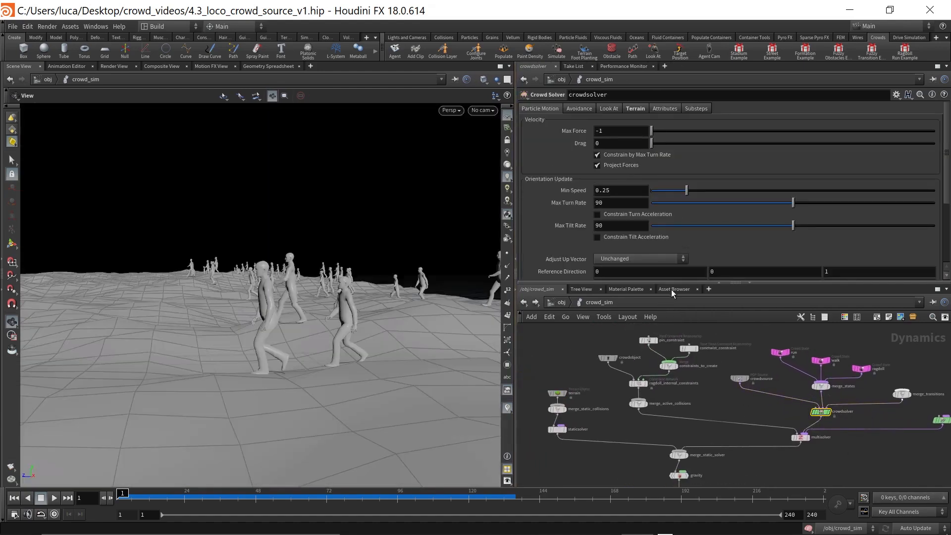
{"action": "left_click_drag", "start_coordinate": [672, 280], "coordinate": [679, 301]}
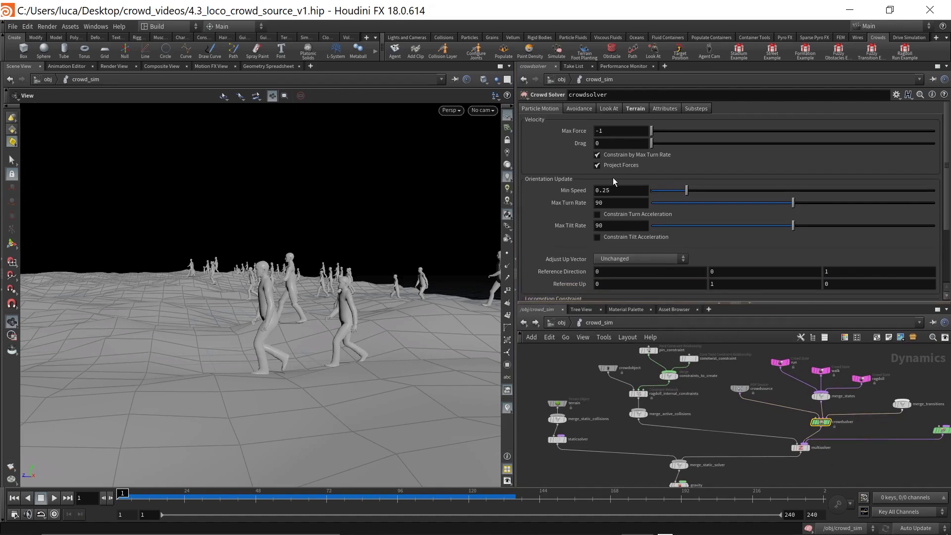
{"action": "scroll", "coordinate": [770, 417], "scroll_direction": "down", "scroll_amount": 2}
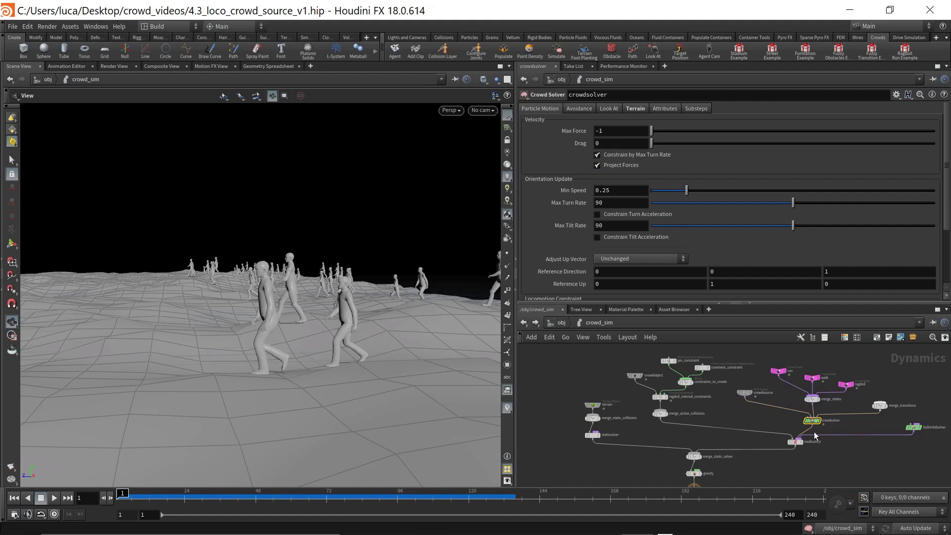
{"action": "left_click", "coordinate": [634, 110]}
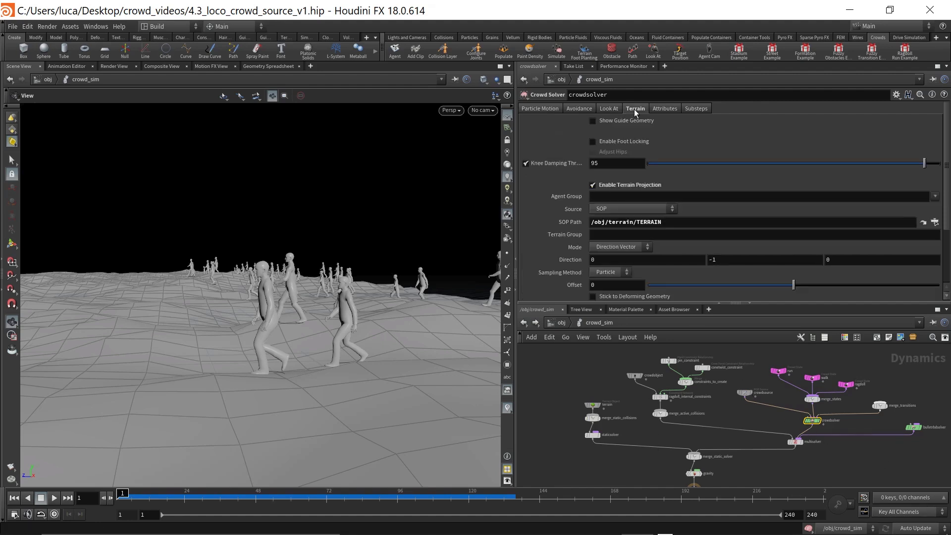
{"action": "mouse_move", "coordinate": [296, 337]}
{"action": "left_mouse_down"}
{"action": "mouse_move", "coordinate": [297, 320]}
{"action": "mouse_move", "coordinate": [311, 333]}
{"action": "mouse_move", "coordinate": [290, 342]}
{"action": "mouse_move", "coordinate": [299, 337]}
{"action": "left_mouse_up"}
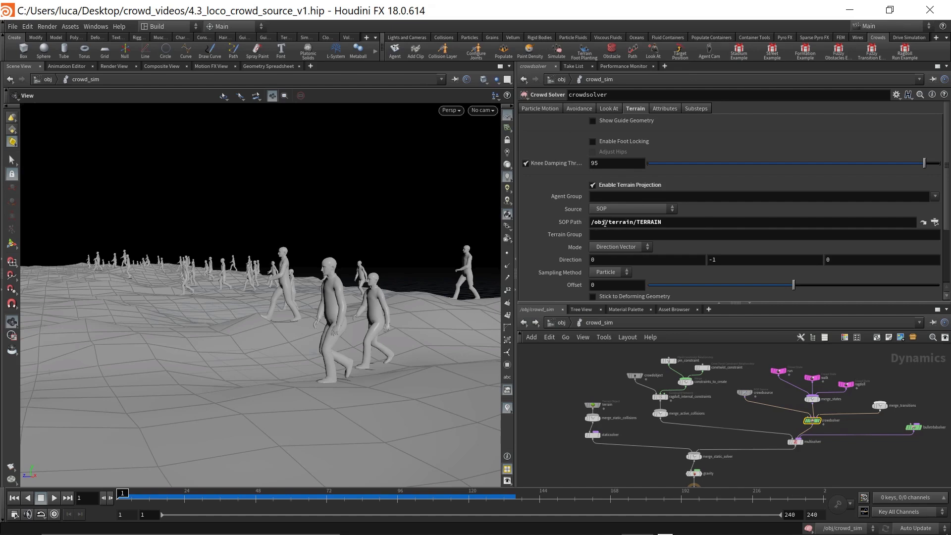
Toggle foot locking on the crowdsolver while viewing the agents' feet up close, leaving it enabled.
{"action": "left_click", "coordinate": [619, 140]}
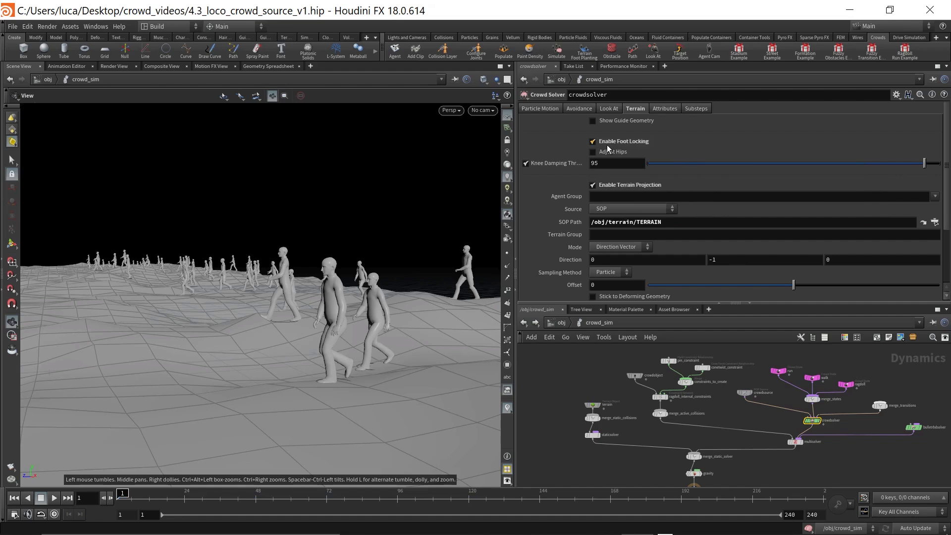
{"action": "left_click", "coordinate": [607, 144]}
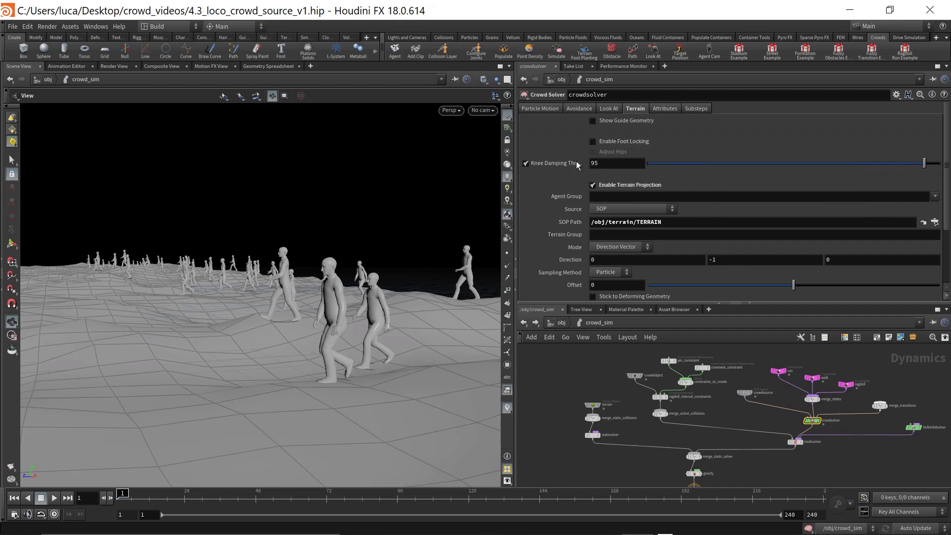
{"action": "right_click_drag", "start_coordinate": [353, 376], "coordinate": [421, 339]}
{"action": "middle_click_drag", "start_coordinate": [422, 340], "coordinate": [416, 348]}
{"action": "left_click", "coordinate": [614, 141]}
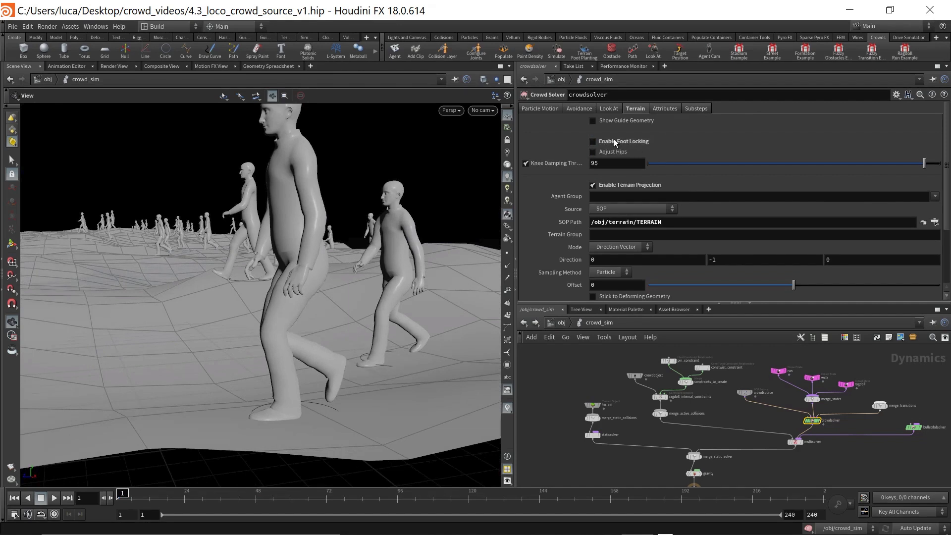
{"action": "left_click", "coordinate": [613, 141]}
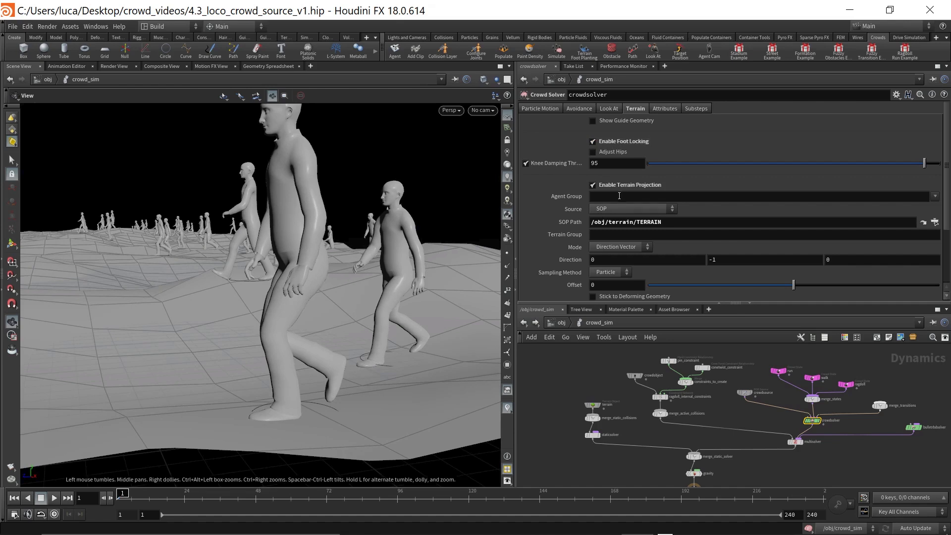
Show the foot guide geometry and enable Adjust Hips on the crowdsolver, comparing the agents' poses with it off and on.
{"action": "left_click", "coordinate": [617, 120]}
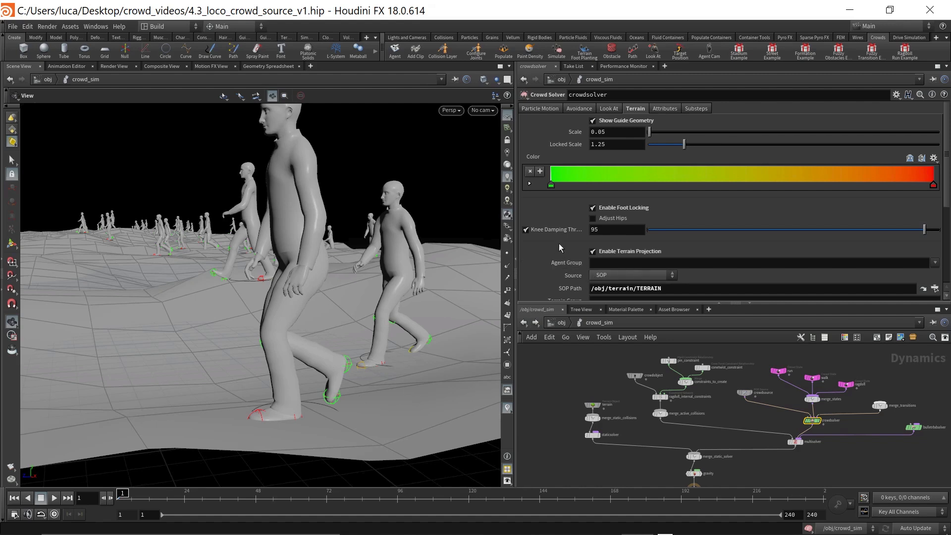
{"action": "scroll", "coordinate": [559, 242], "scroll_direction": "down", "scroll_amount": 1}
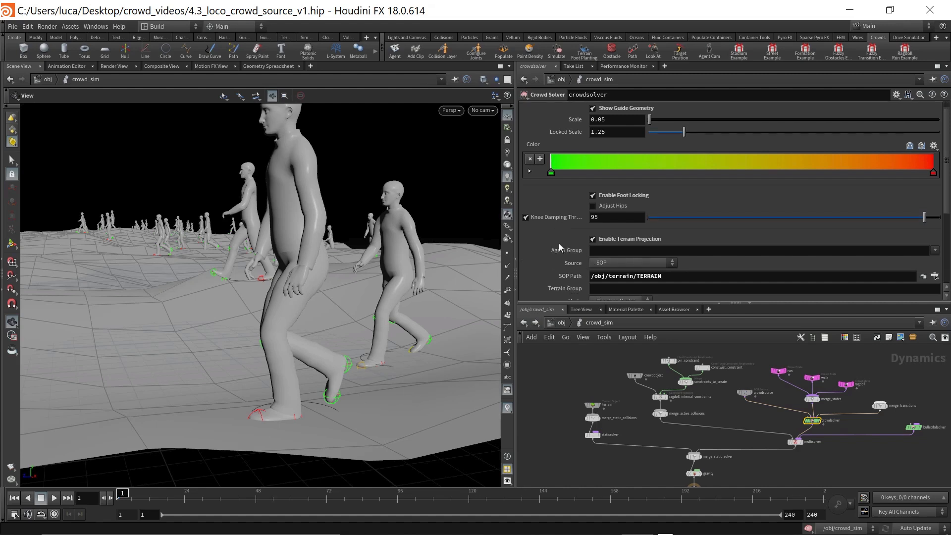
{"action": "left_click", "coordinate": [601, 207]}
{"action": "left_click_drag", "start_coordinate": [283, 327], "coordinate": [326, 332]}
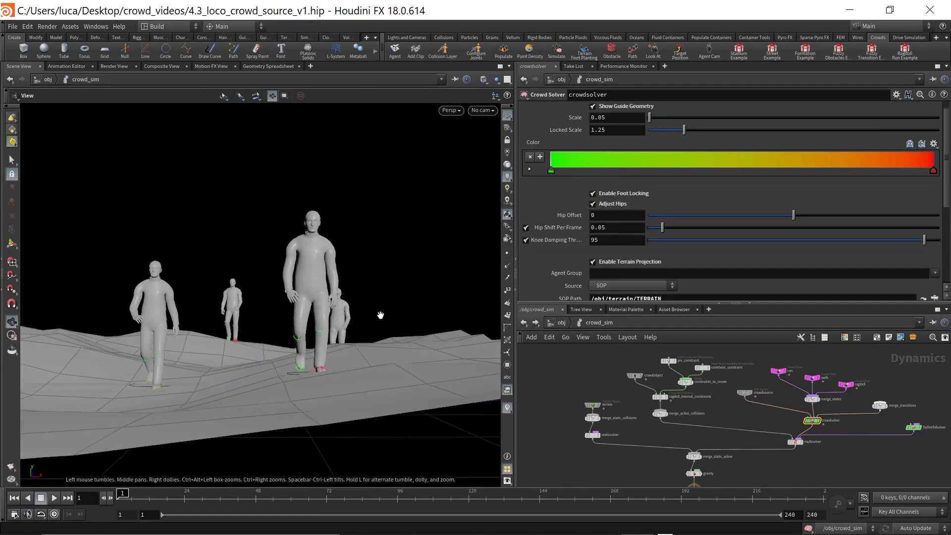
{"action": "left_click_drag", "start_coordinate": [384, 314], "coordinate": [367, 310]}
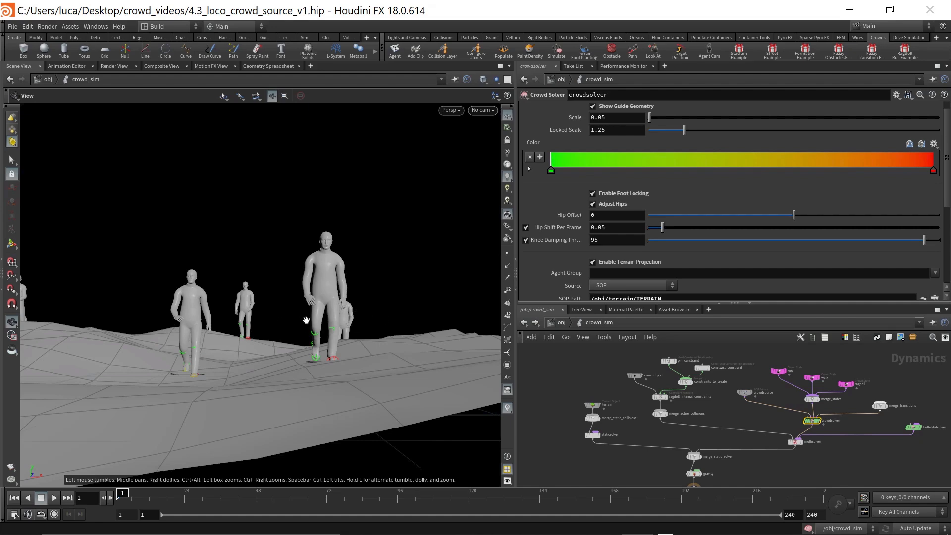
{"action": "right_click_drag", "start_coordinate": [305, 319], "coordinate": [372, 294]}
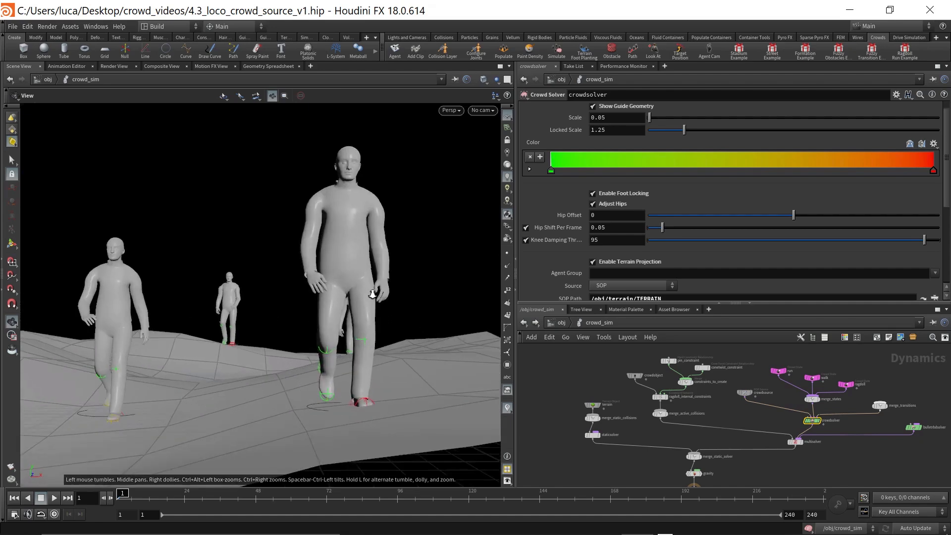
{"action": "left_click", "coordinate": [607, 206]}
{"action": "left_click", "coordinate": [607, 206]}
{"action": "left_click_drag", "start_coordinate": [324, 324], "coordinate": [252, 335]}
{"action": "right_click_drag", "start_coordinate": [348, 299], "coordinate": [311, 304]}
{"action": "left_click_drag", "start_coordinate": [384, 307], "coordinate": [231, 340]}
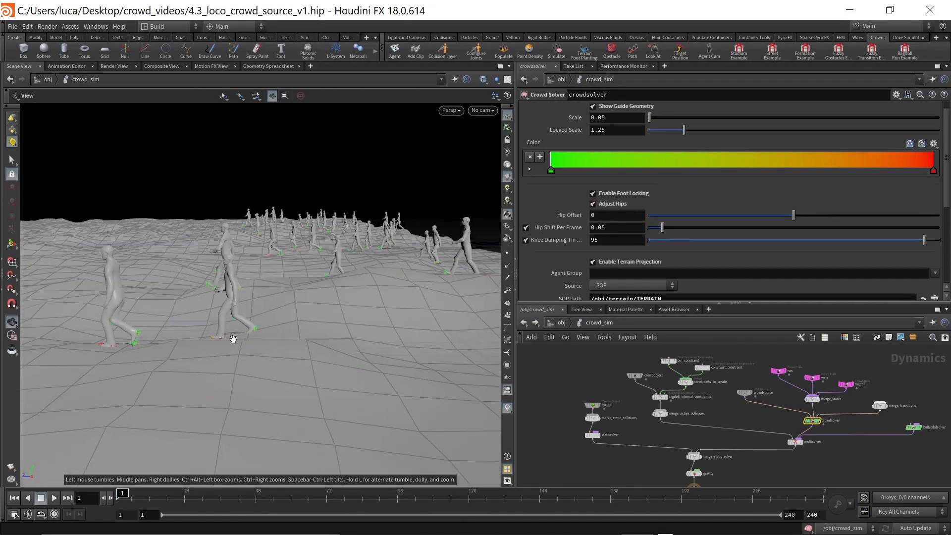
{"action": "right_click_drag", "start_coordinate": [277, 328], "coordinate": [219, 339]}
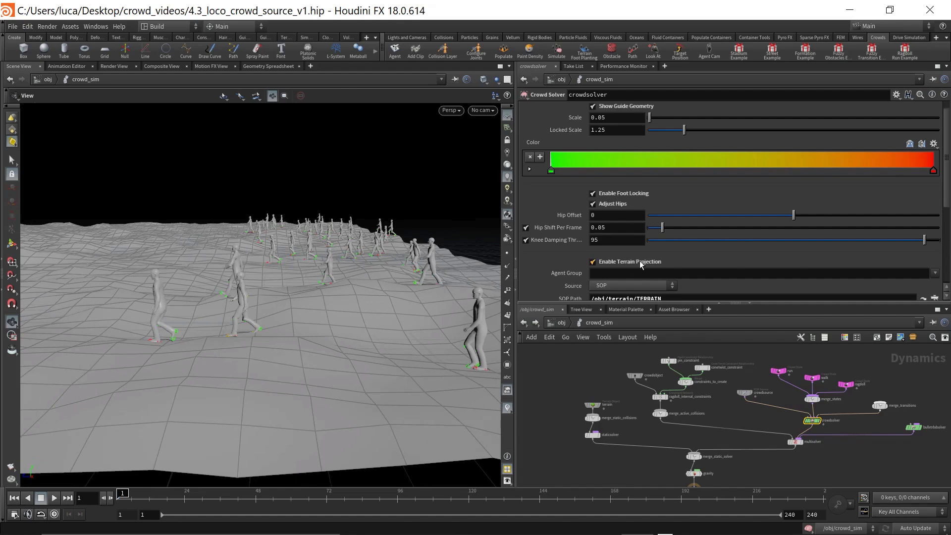
Look through the crowdsolver's terrain projection and terrain adaptation settings.
{"action": "scroll", "coordinate": [625, 239], "scroll_direction": "down", "scroll_amount": 2}
{"action": "scroll", "coordinate": [621, 242], "scroll_direction": "down", "scroll_amount": 2}
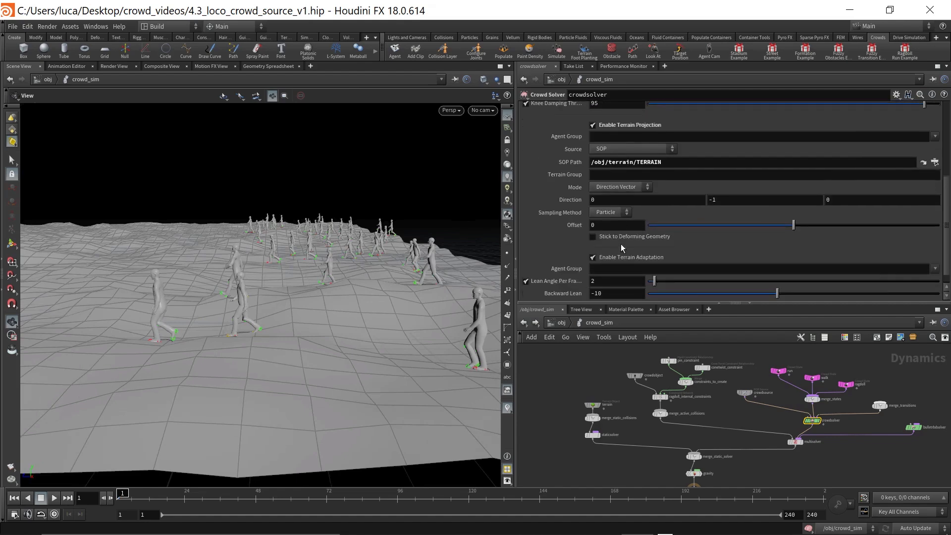
{"action": "scroll", "coordinate": [599, 259], "scroll_direction": "down", "scroll_amount": 1}
{"action": "scroll", "coordinate": [566, 264], "scroll_direction": "up", "scroll_amount": 5}
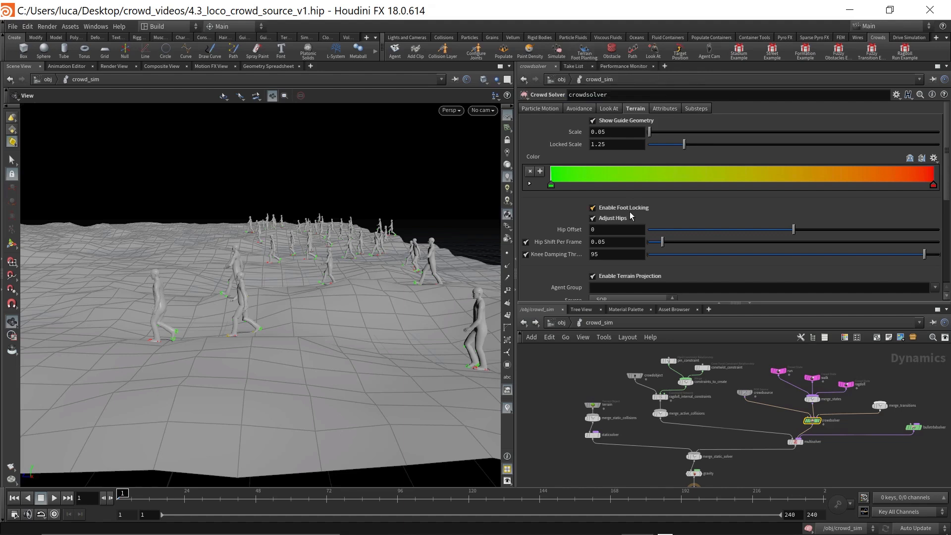
{"action": "mouse_move", "coordinate": [629, 212]}
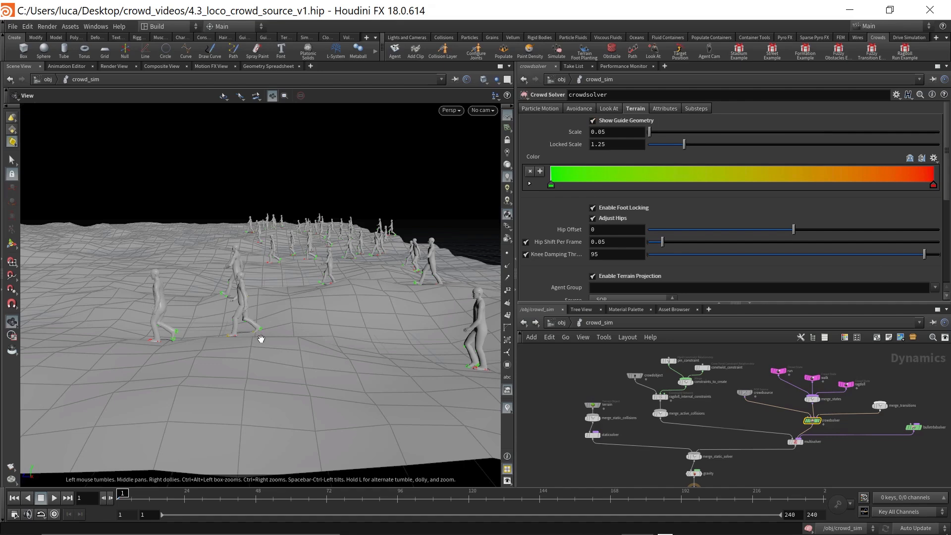
Play the simulation from a closer view to check the agents' foot locking on the terrain, and rewind to frame 1.
{"action": "left_click_drag", "start_coordinate": [148, 374], "coordinate": [266, 371]}
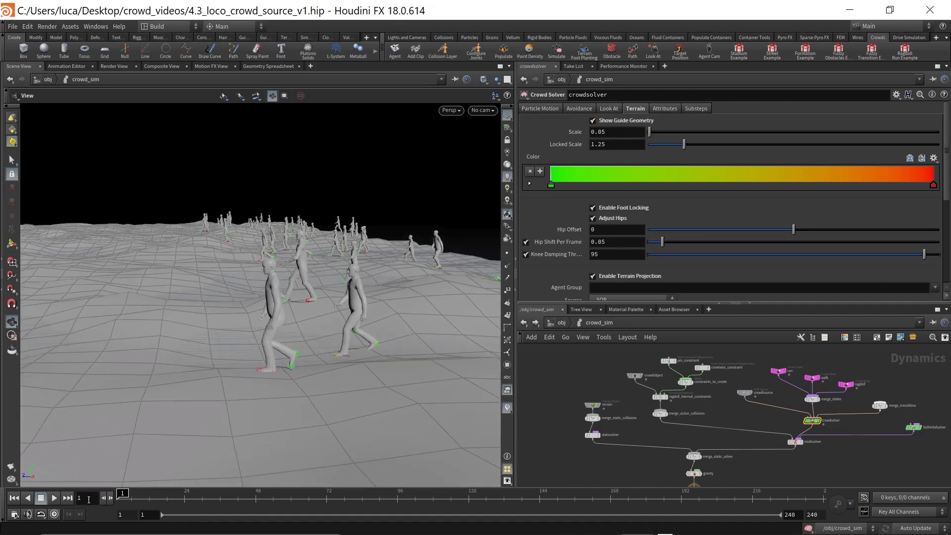
{"action": "left_click_drag", "start_coordinate": [123, 493], "coordinate": [104, 494]}
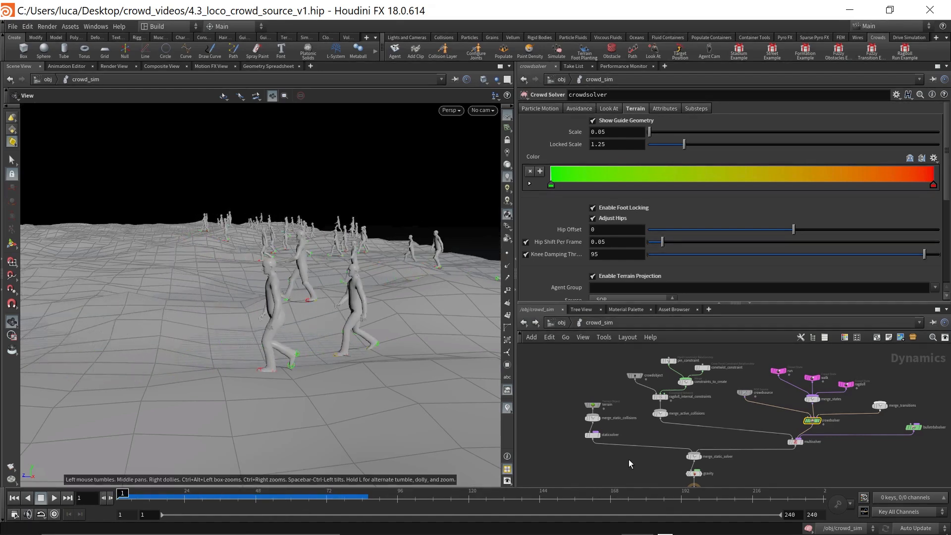
{"action": "scroll", "coordinate": [626, 457], "scroll_direction": "down", "scroll_amount": 2}
{"action": "middle_click_drag", "start_coordinate": [626, 465], "coordinate": [624, 453]}
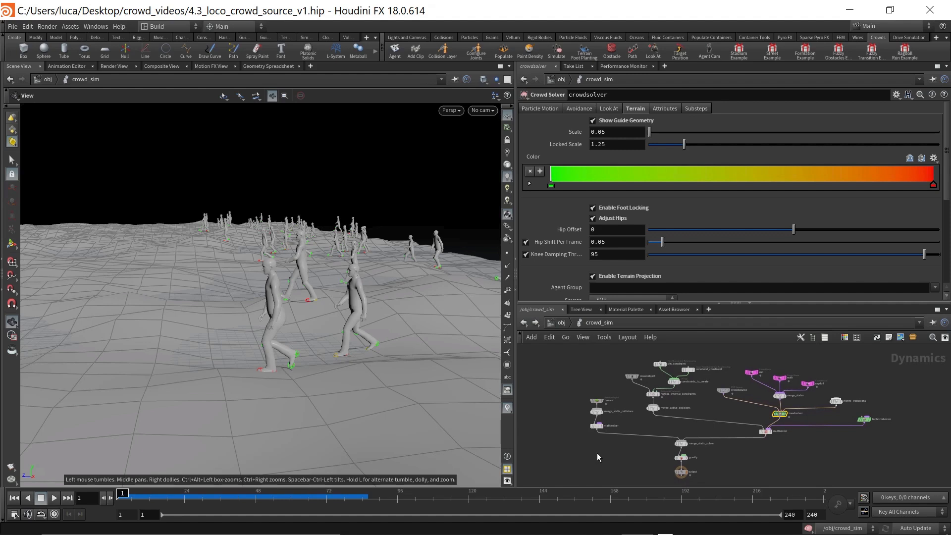
Go up to the object level, nudge the crowd_sim node slightly higher and reopen its network.
{"action": "key", "text": "u"}
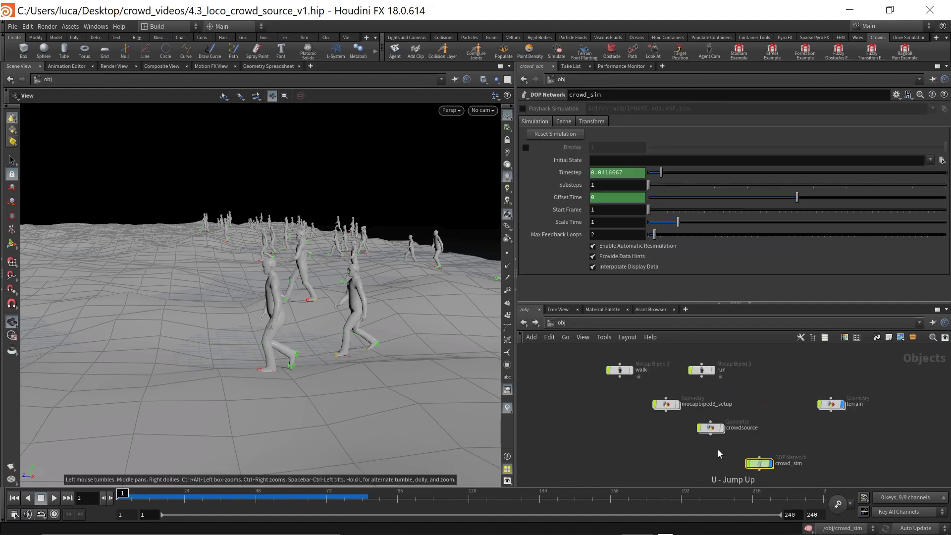
{"action": "left_click_drag", "start_coordinate": [760, 464], "coordinate": [761, 461]}
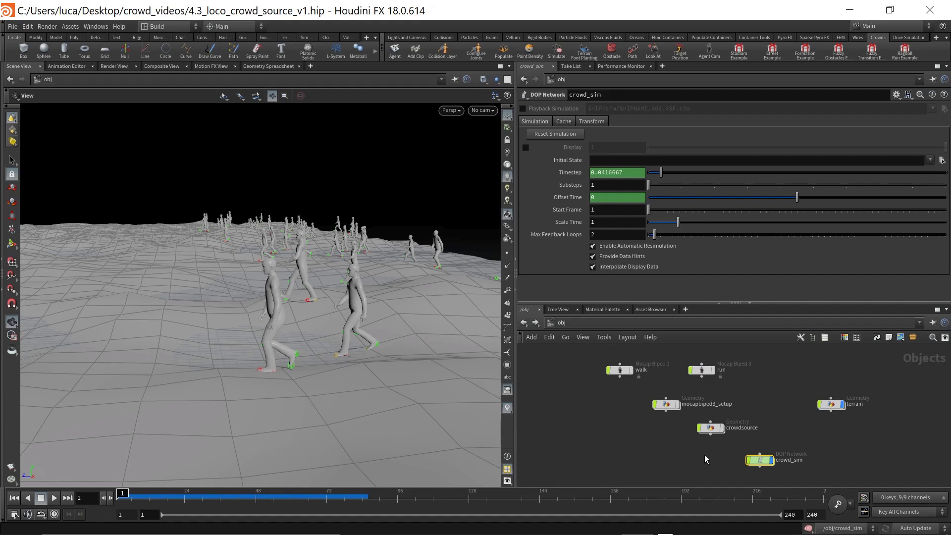
{"action": "double_click", "coordinate": [760, 458]}
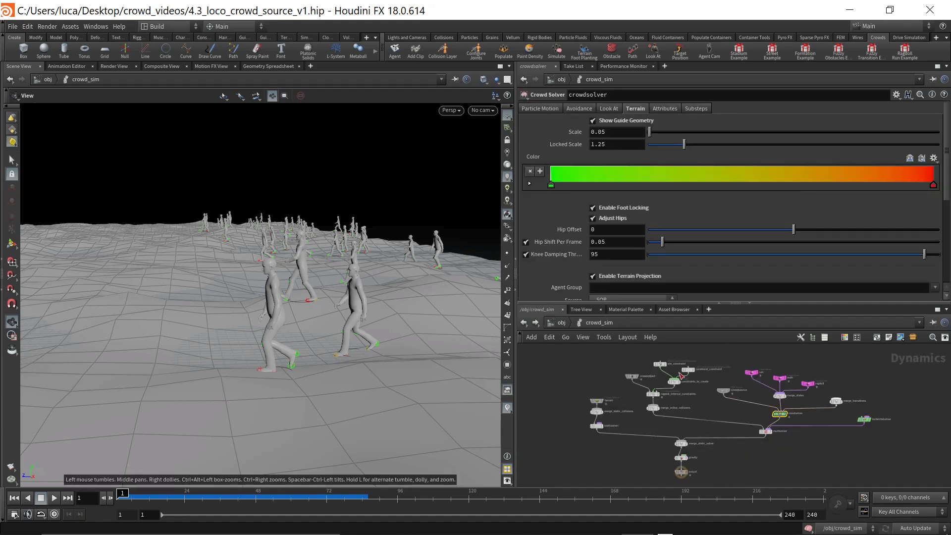